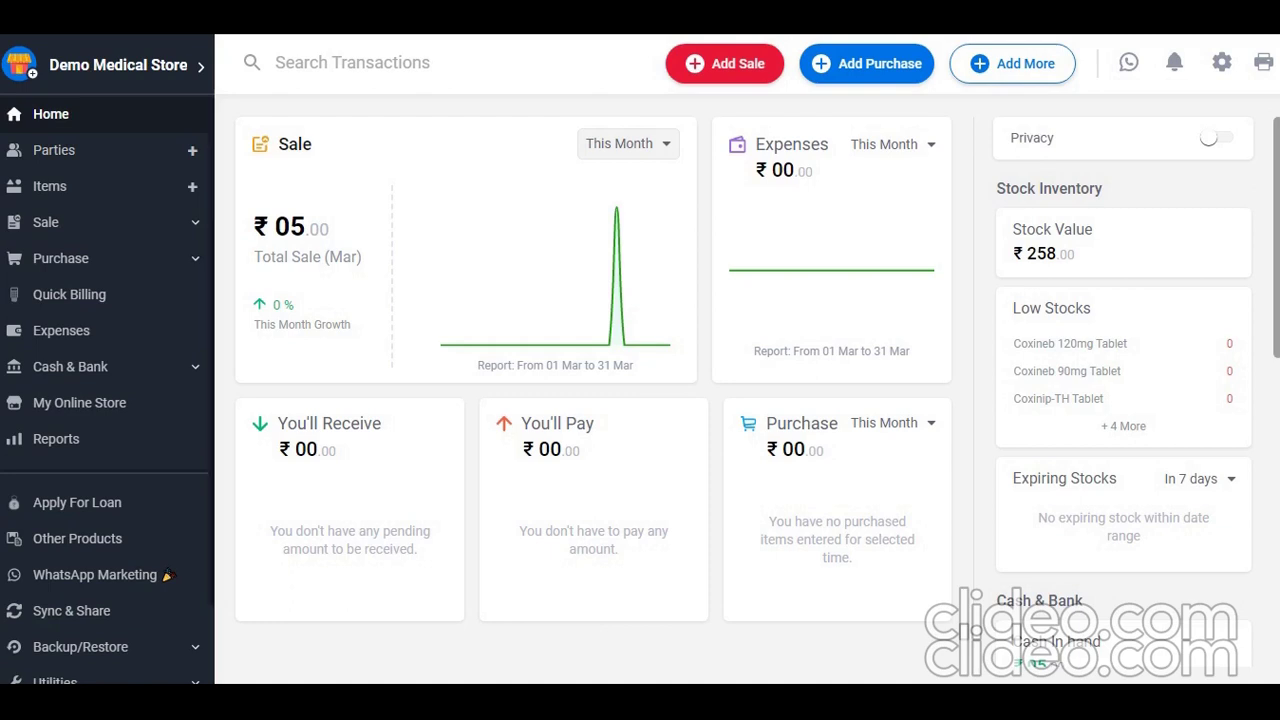
Step: View the dashboard's Sale chart for Last Month, This Quarter and This year, and return it to This Month
{"action": "left_click", "coordinate": [619, 143]}
{"action": "left_click", "coordinate": [605, 211]}
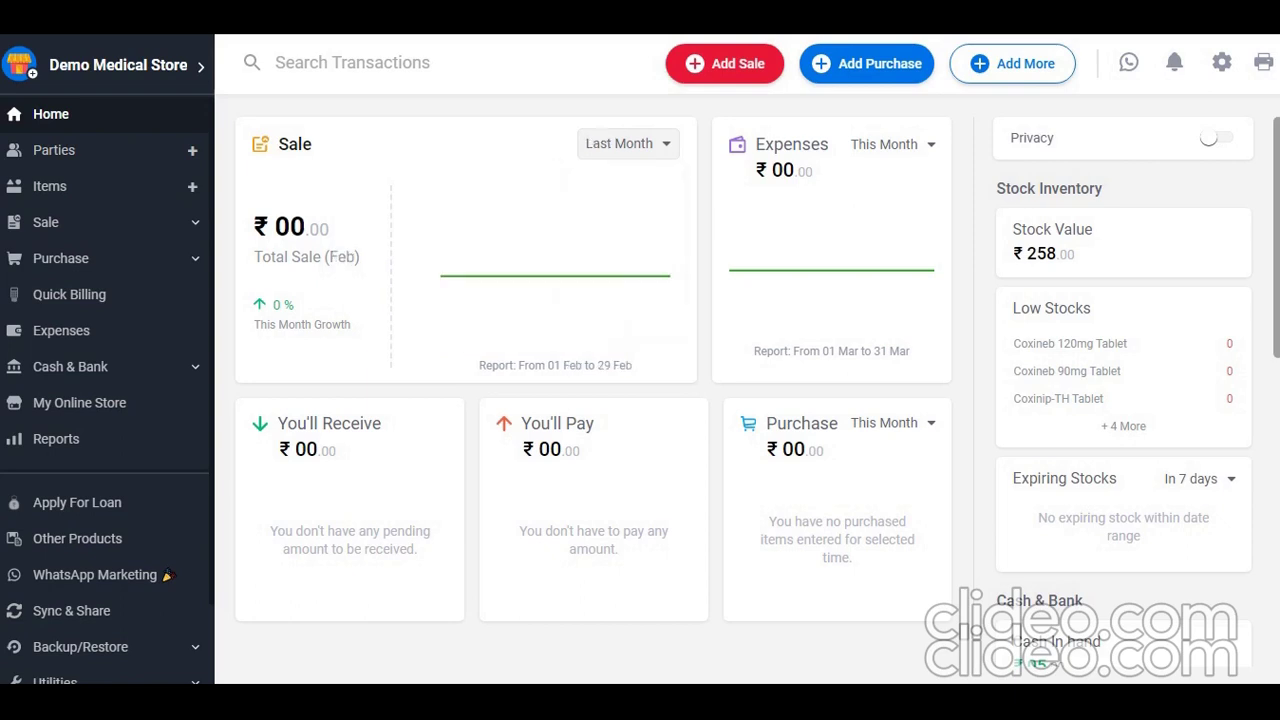
{"action": "left_click", "coordinate": [627, 143]}
{"action": "left_click", "coordinate": [605, 243]}
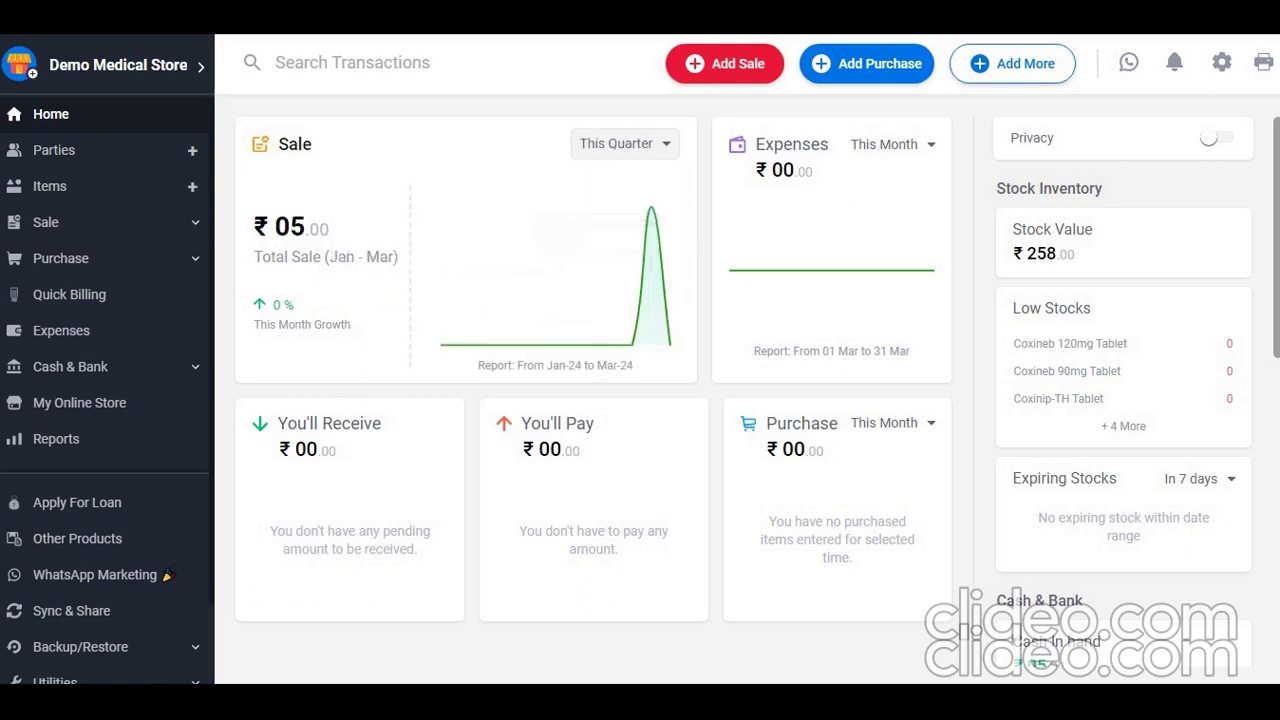
{"action": "left_click", "coordinate": [624, 143]}
{"action": "left_click", "coordinate": [591, 274]}
{"action": "left_click", "coordinate": [623, 143]}
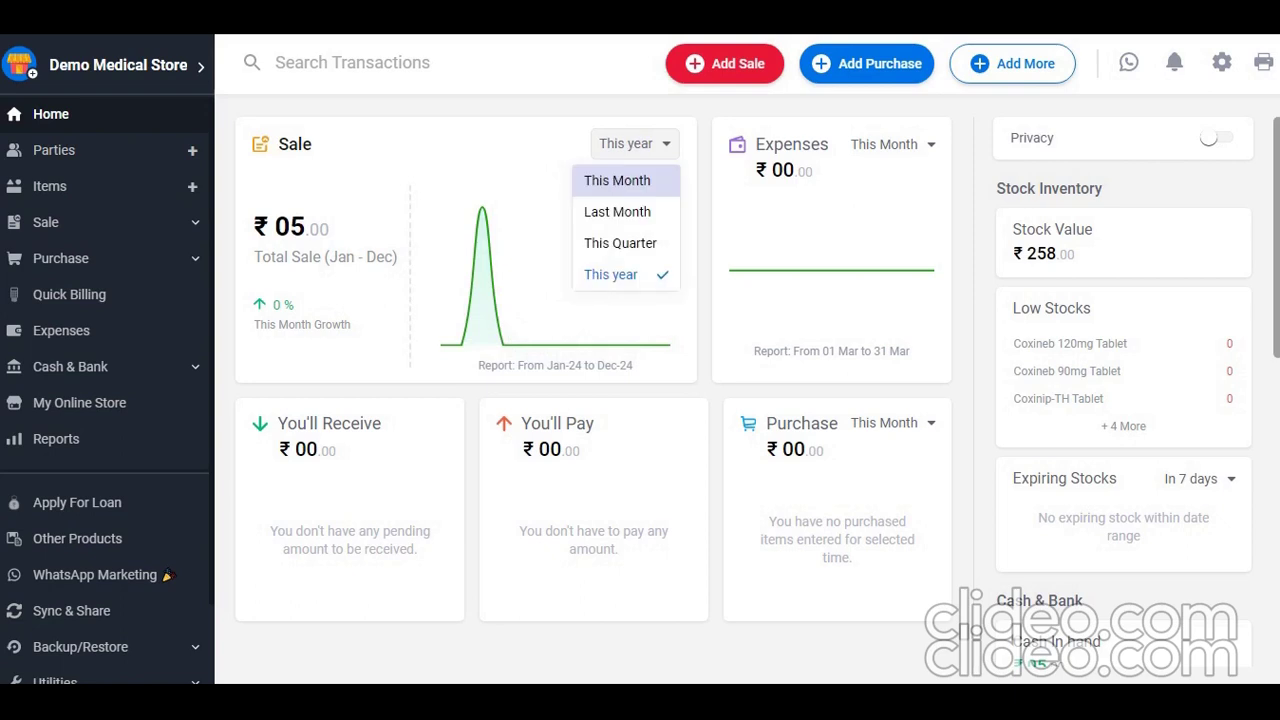
{"action": "left_click", "coordinate": [597, 180]}
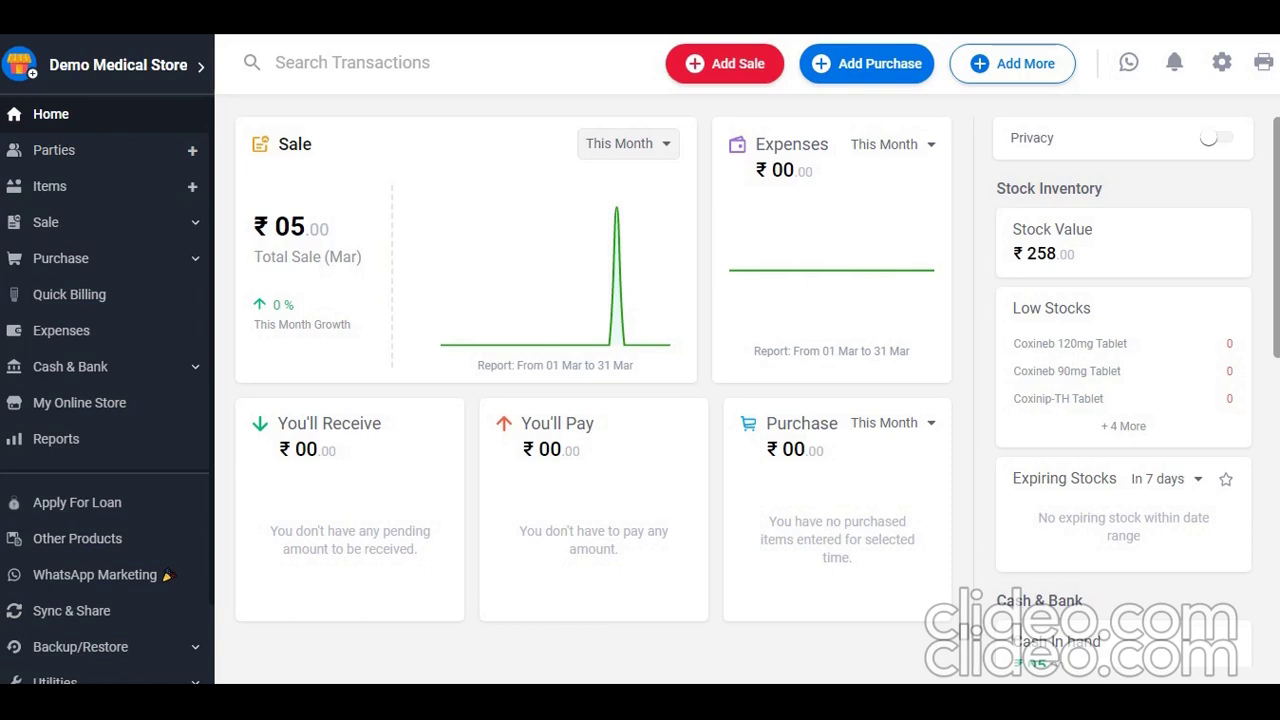
Step: Review the dashboard's stock, cash and bank, sale order, delivery challan and purchase order summaries
{"action": "scroll", "coordinate": [1123, 400], "scroll_direction": "down", "scroll_amount": 2}
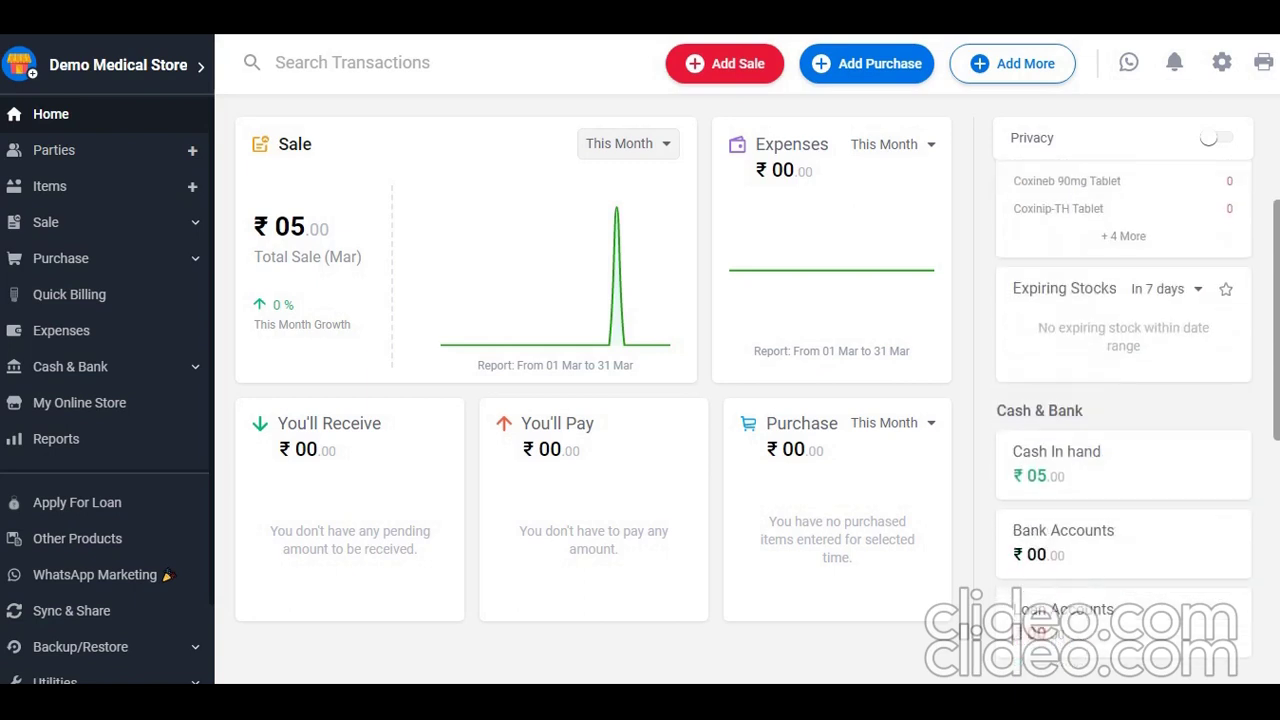
{"action": "scroll", "coordinate": [1123, 400], "scroll_direction": "down", "scroll_amount": 3}
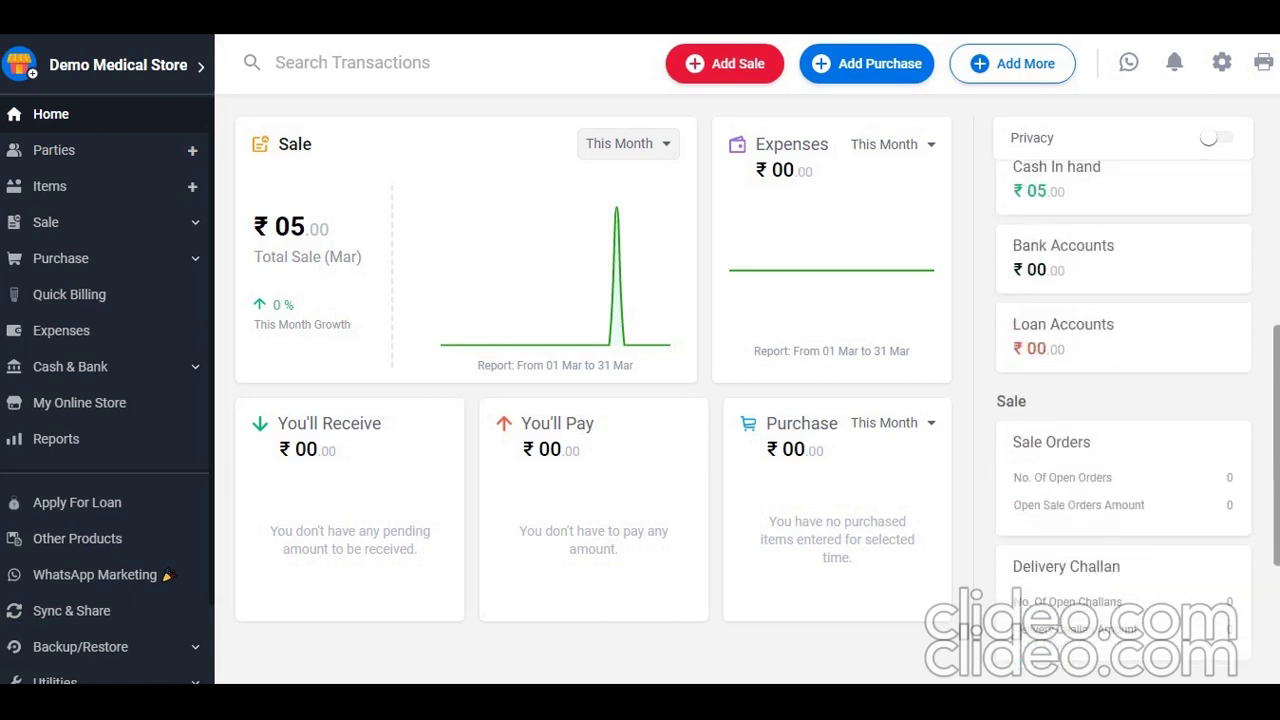
{"action": "scroll", "coordinate": [1123, 400], "scroll_direction": "down", "scroll_amount": 3}
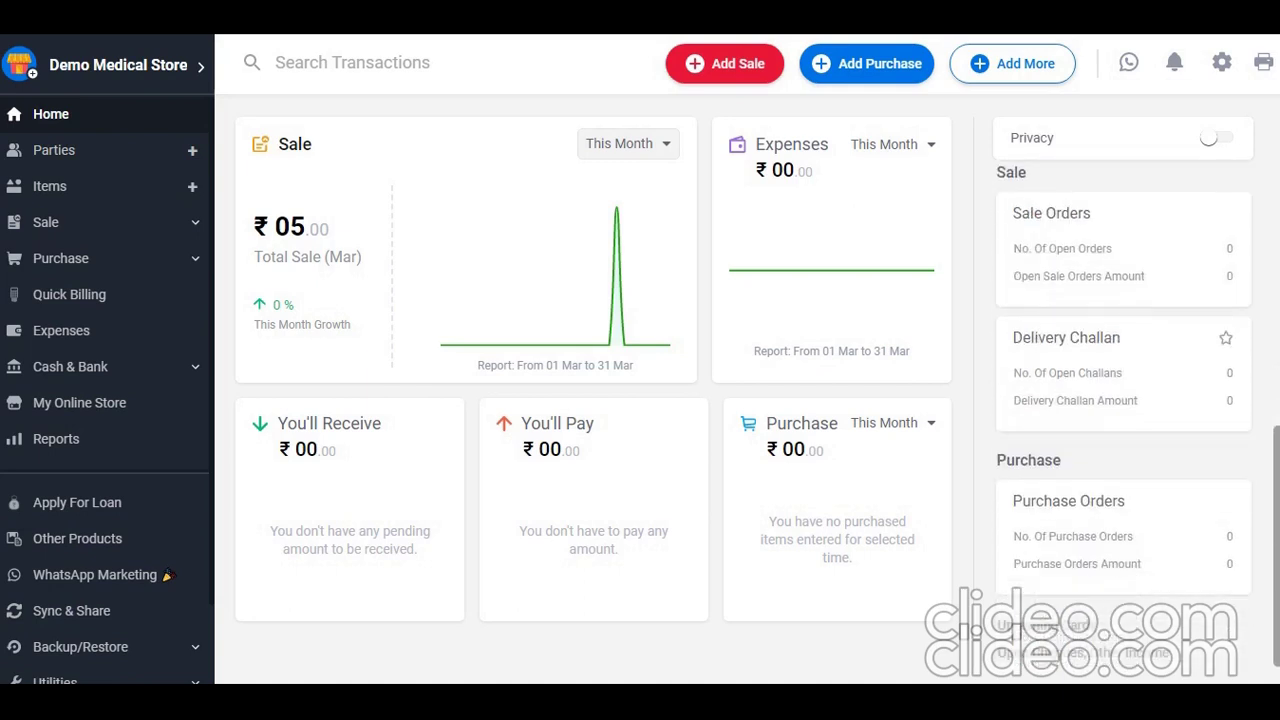
{"action": "scroll", "coordinate": [1123, 400], "scroll_direction": "up", "scroll_amount": 4}
{"action": "scroll", "coordinate": [1123, 400], "scroll_direction": "up", "scroll_amount": 3}
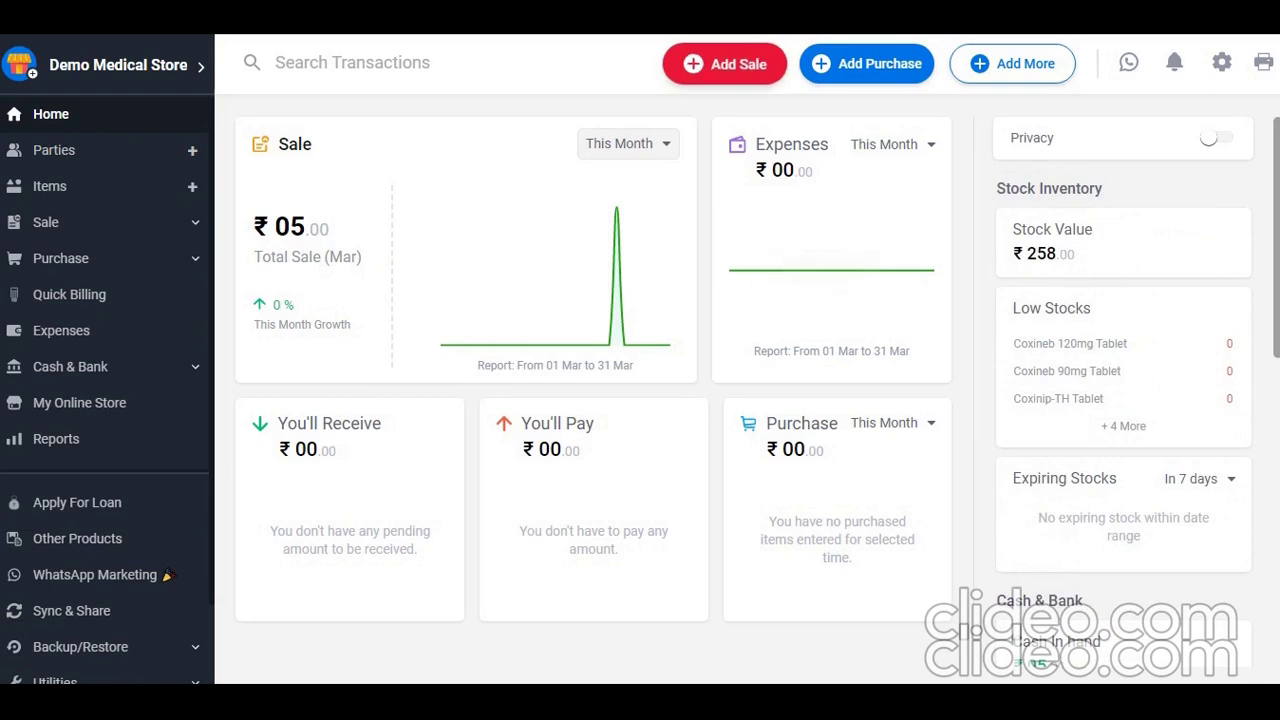
{"action": "left_click", "coordinate": [276, 62]}
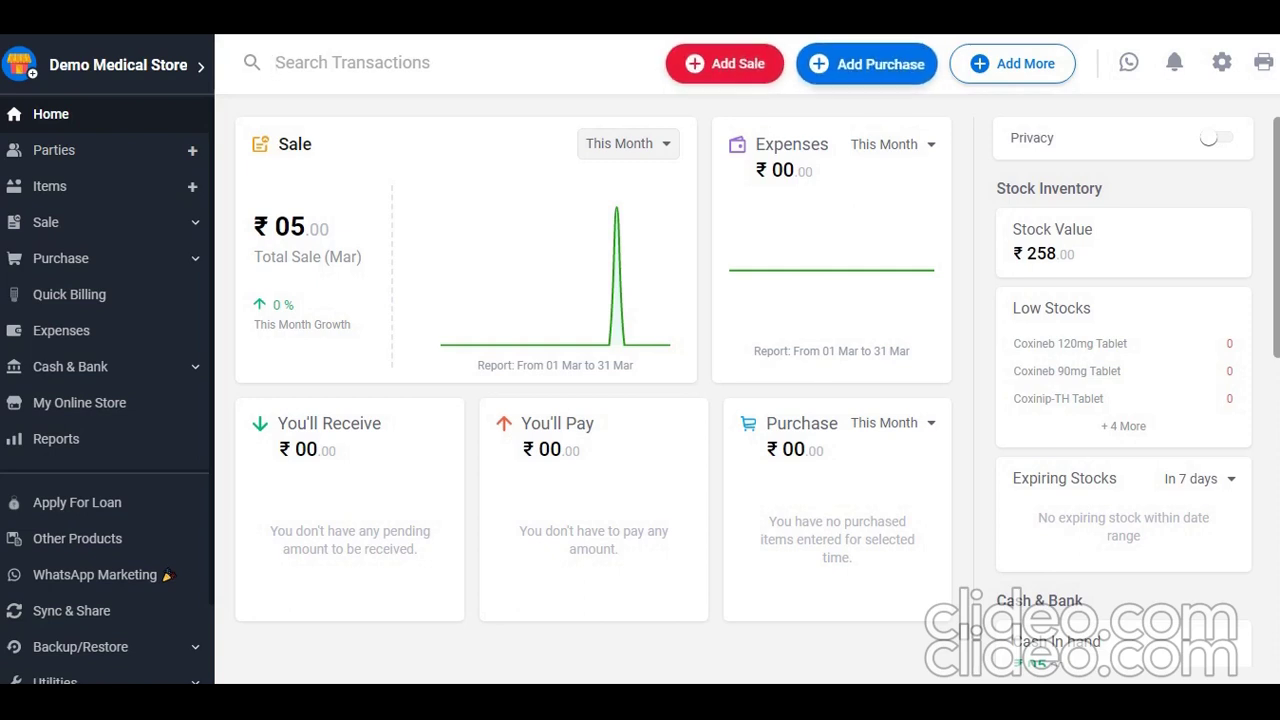
Step: View the Sale Invoices and Purchase Bills pages and return to the Home dashboard
{"action": "left_click", "coordinate": [104, 222]}
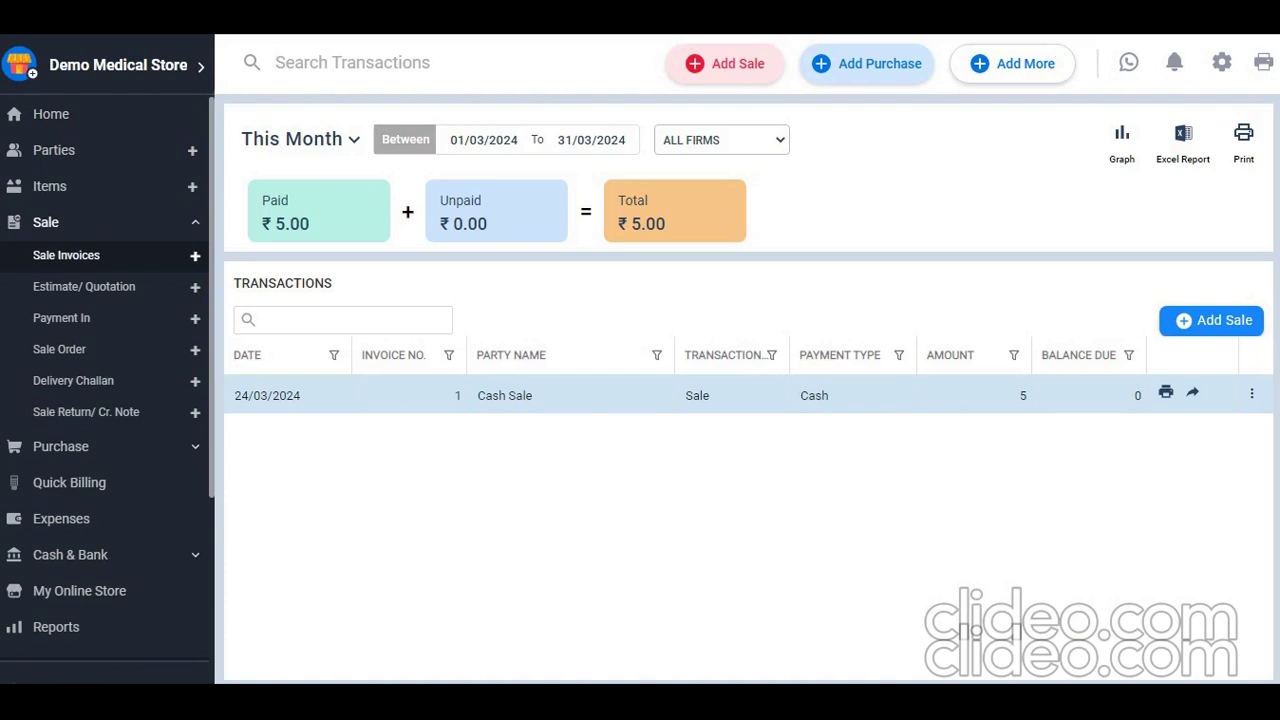
{"action": "left_click", "coordinate": [104, 446]}
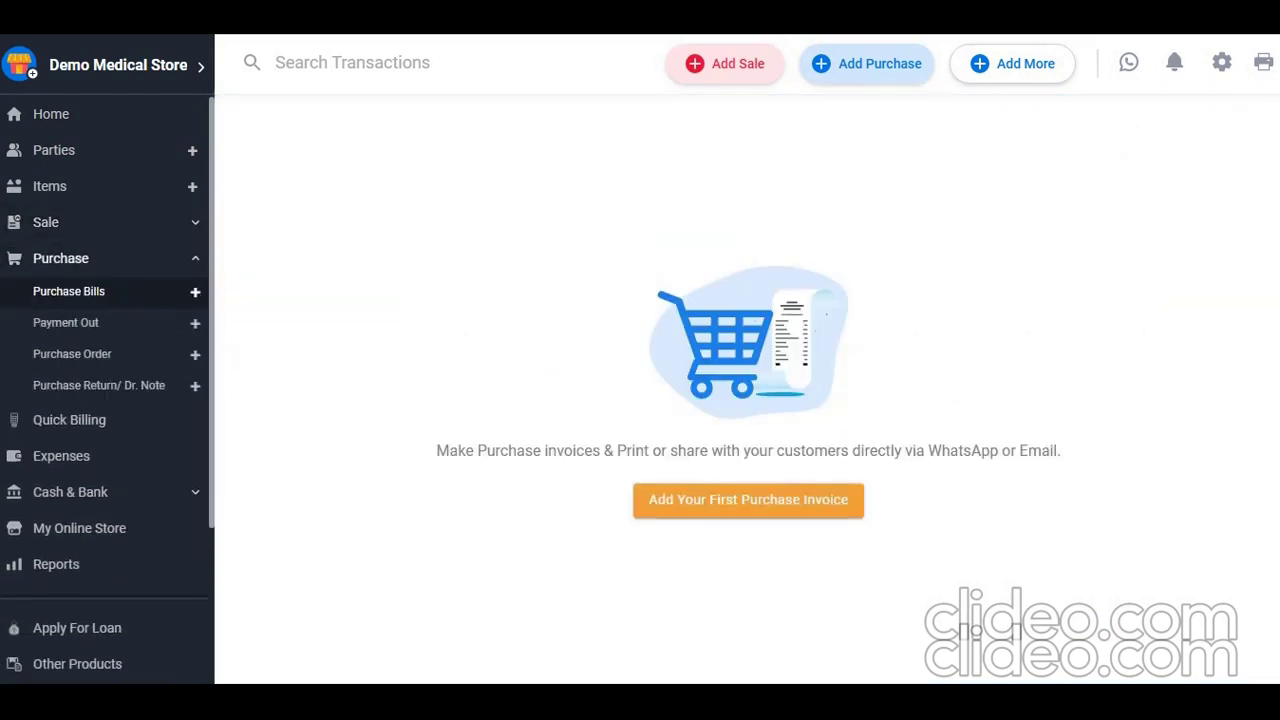
{"action": "left_click", "coordinate": [104, 258]}
{"action": "left_click", "coordinate": [104, 114]}
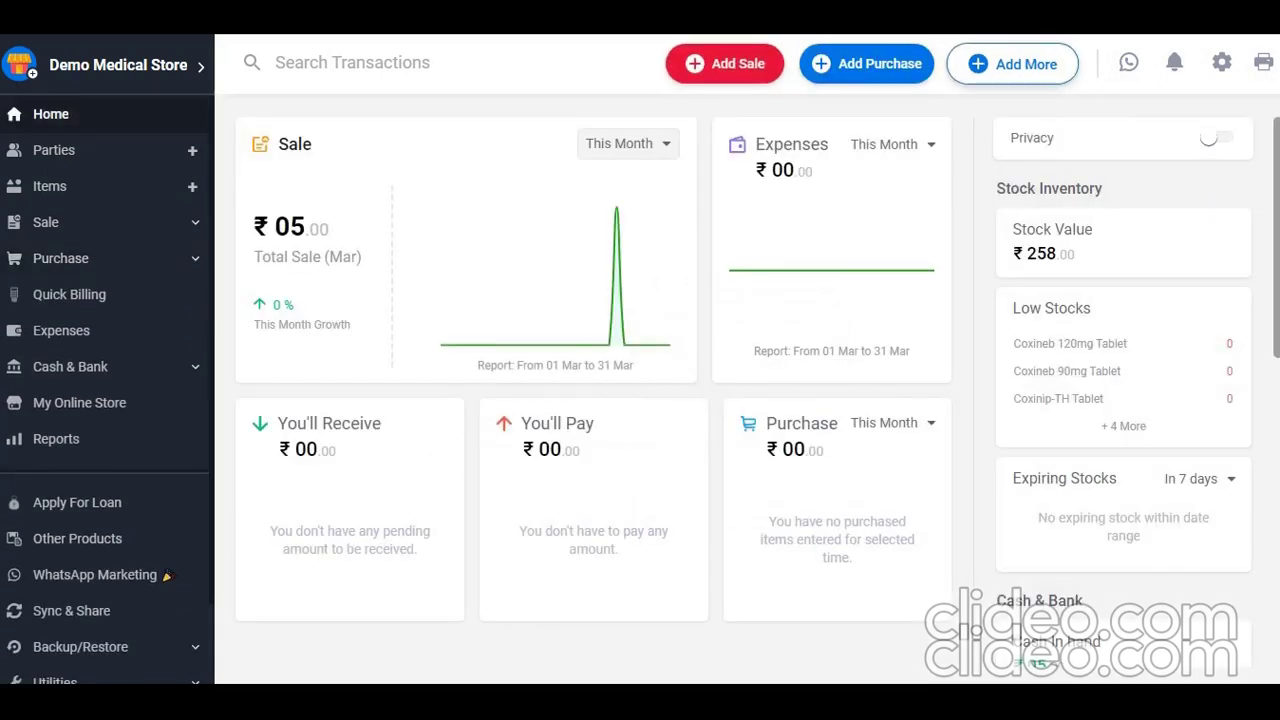
Step: Look through the additional transaction types, open a blank Payment-In entry and discard it
{"action": "left_click", "coordinate": [1012, 63]}
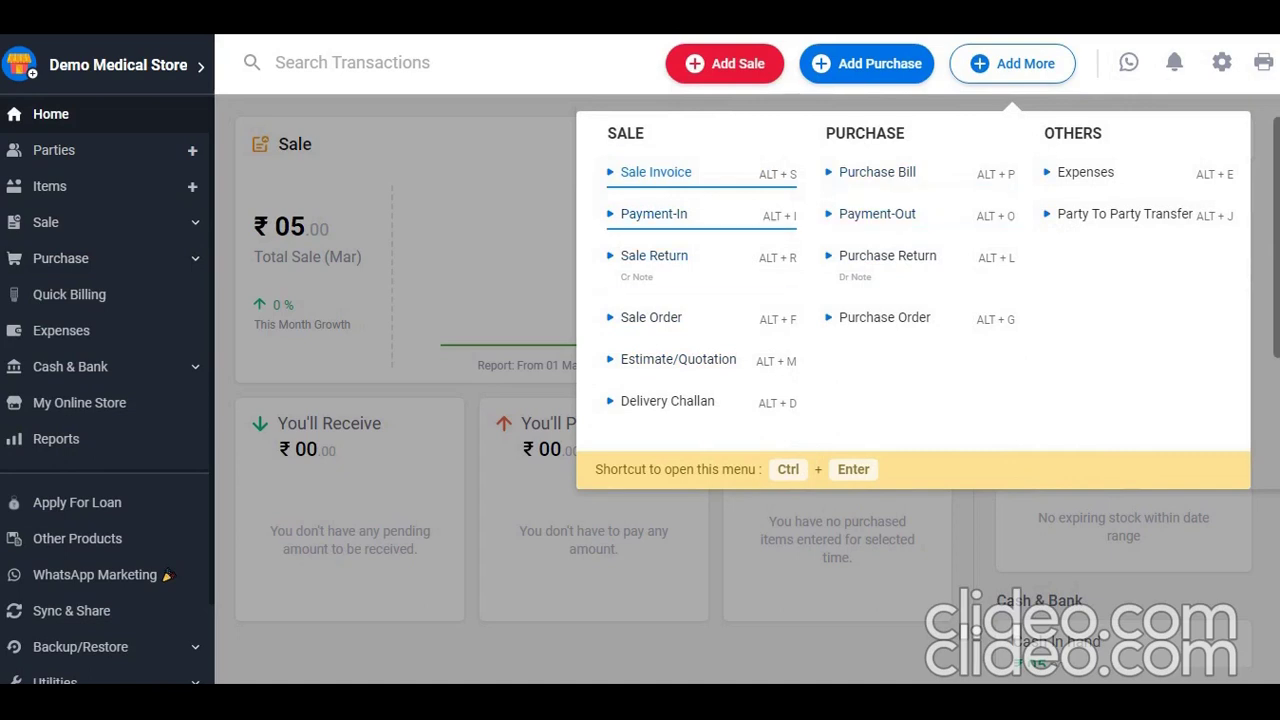
{"action": "left_click", "coordinate": [654, 214]}
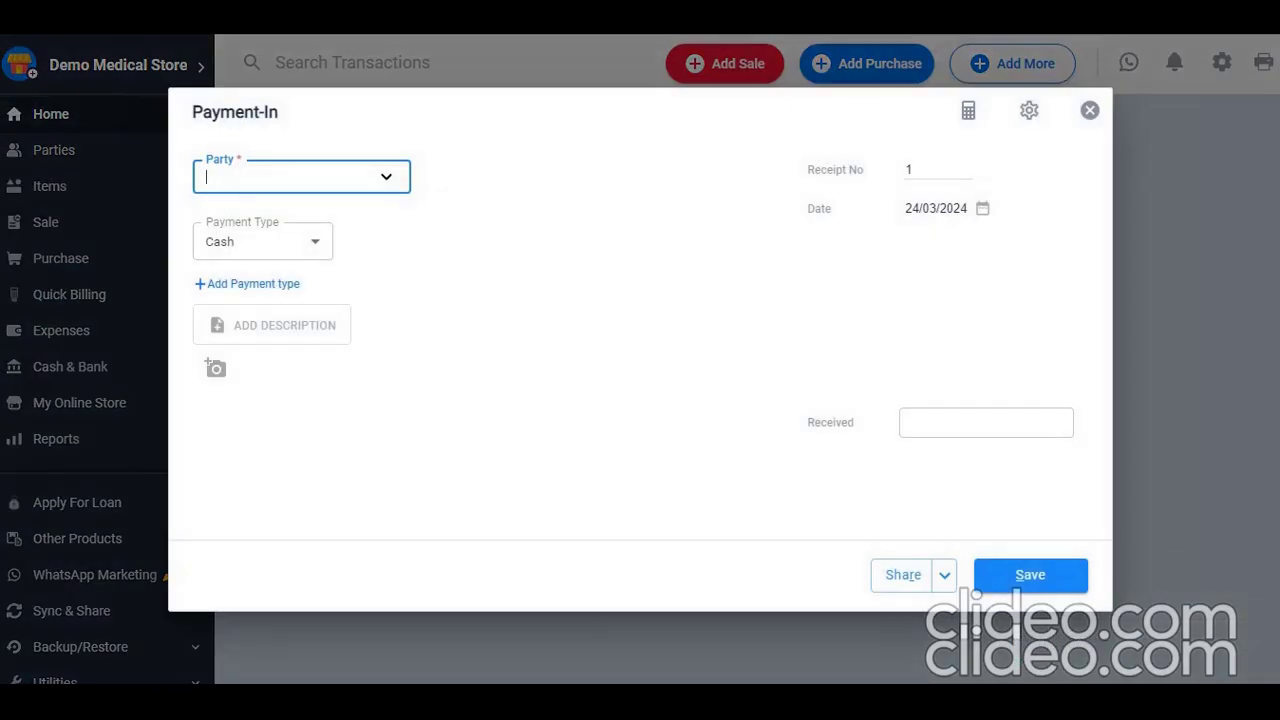
{"action": "key", "text": "Escape"}
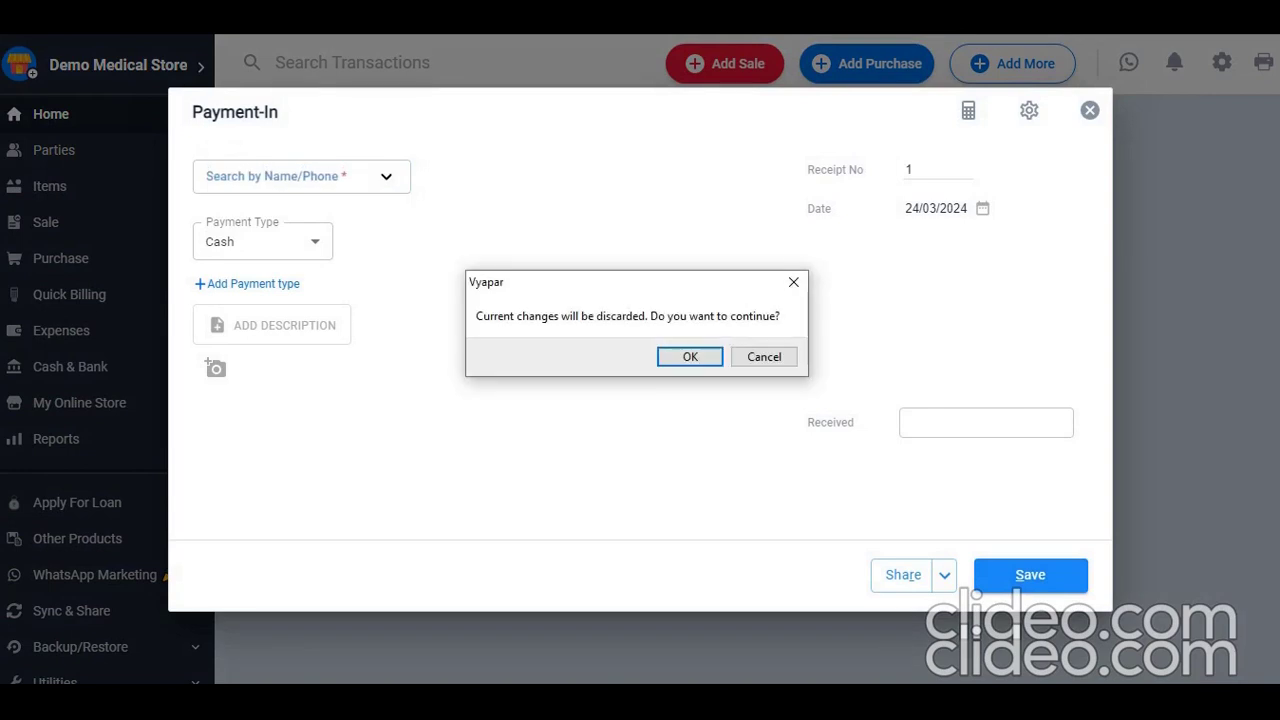
{"action": "key", "text": "Return"}
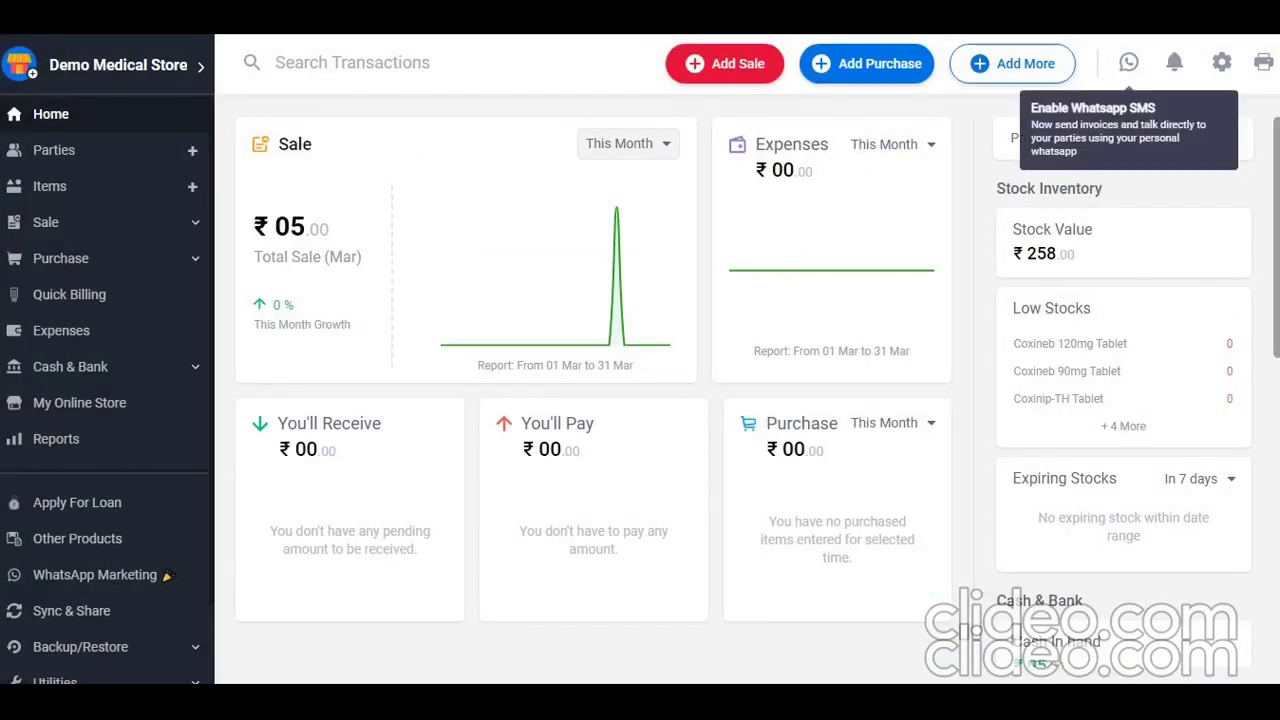
Step: Check the notifications and WhatsApp SMS option, and view the Parties list
{"action": "left_click", "coordinate": [1174, 62]}
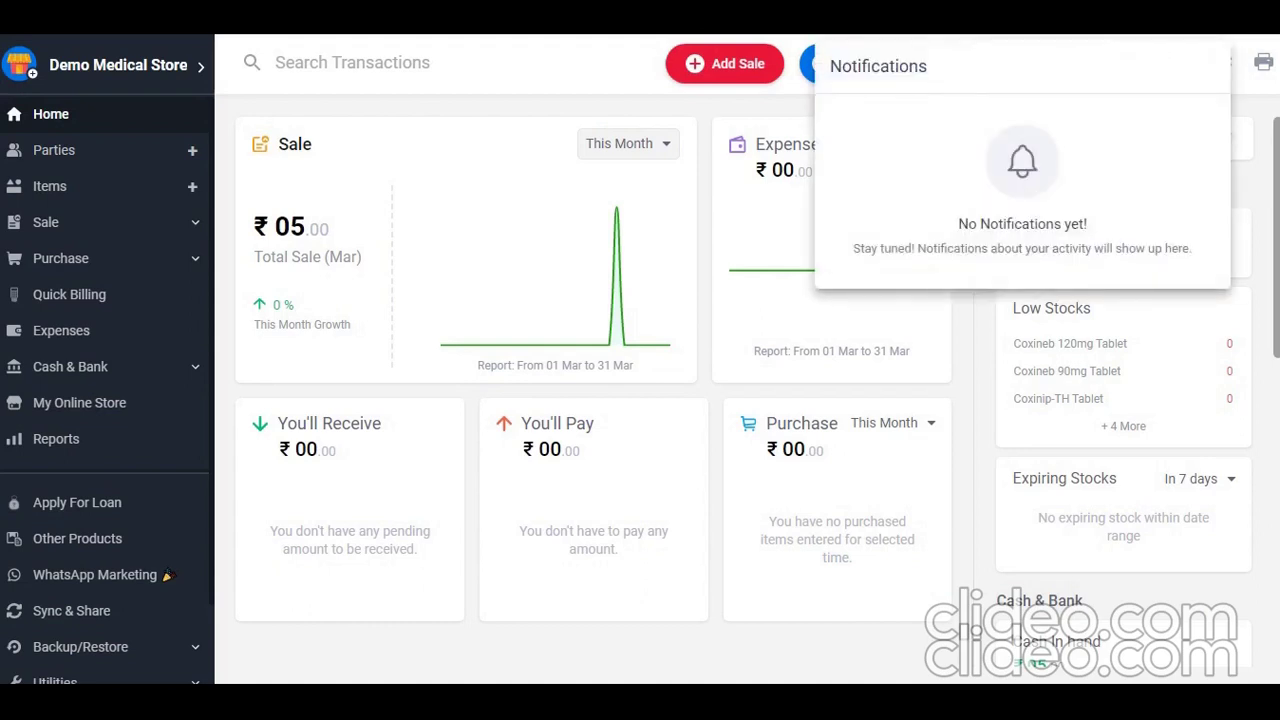
{"action": "key", "text": "Escape"}
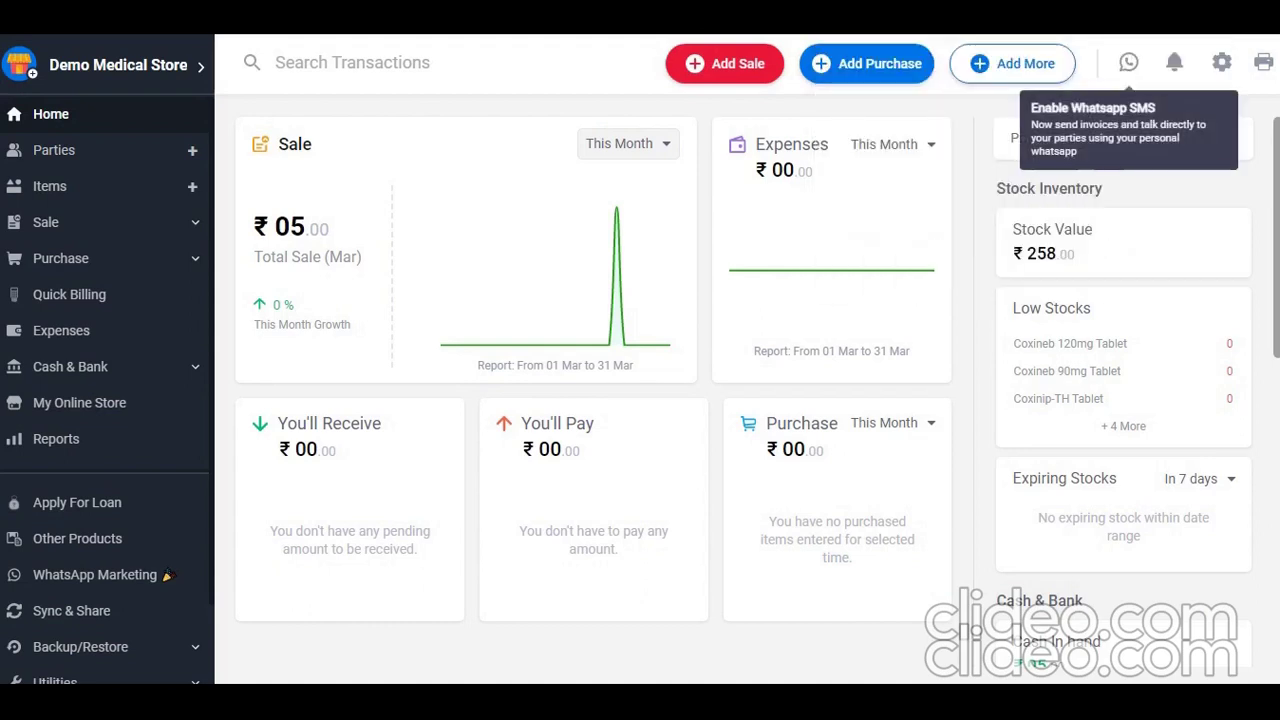
{"action": "left_click", "coordinate": [1128, 62]}
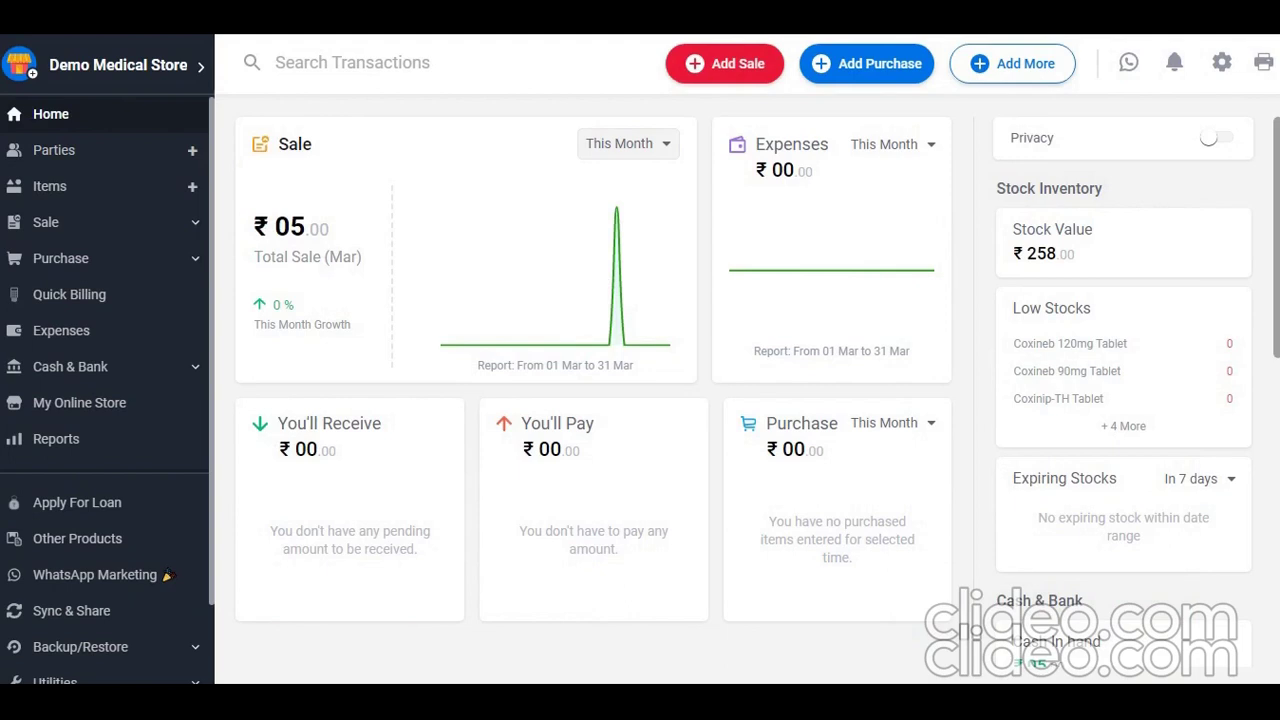
{"action": "left_click", "coordinate": [54, 150]}
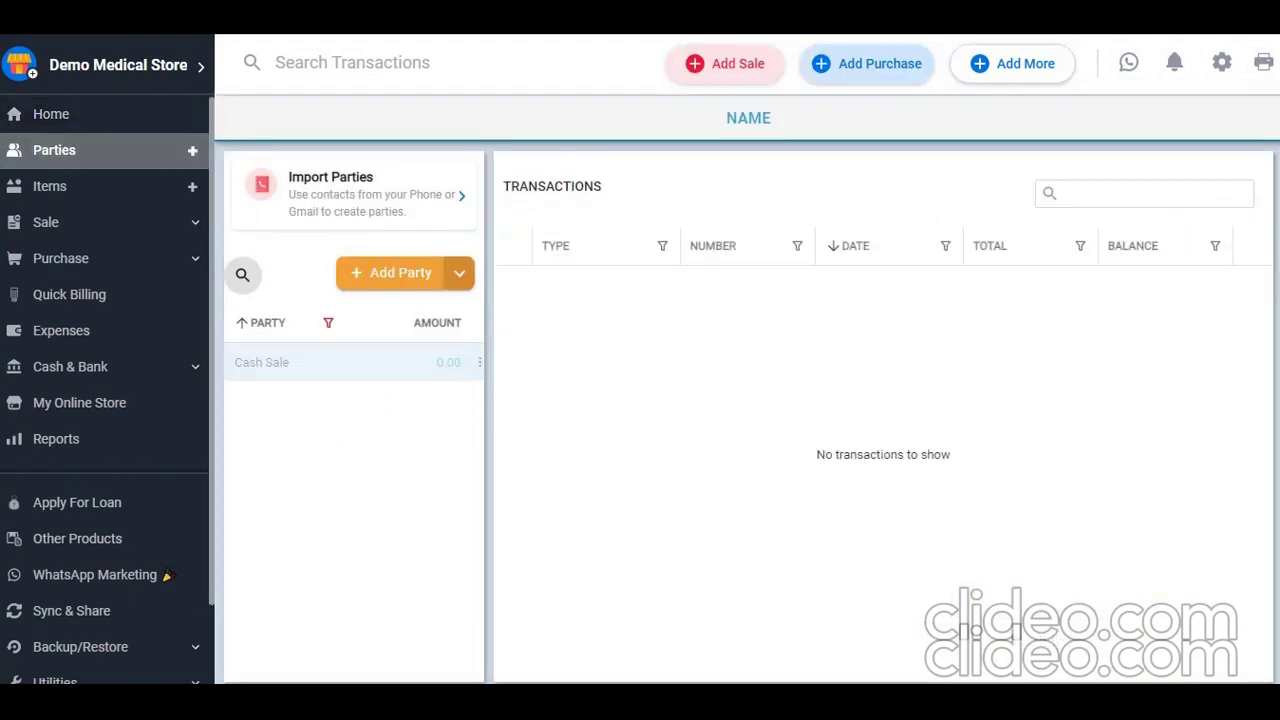
Step: Import Paracin 650 Tablet from the item library's Pain Analgesics category into the product list
{"action": "left_click", "coordinate": [50, 186]}
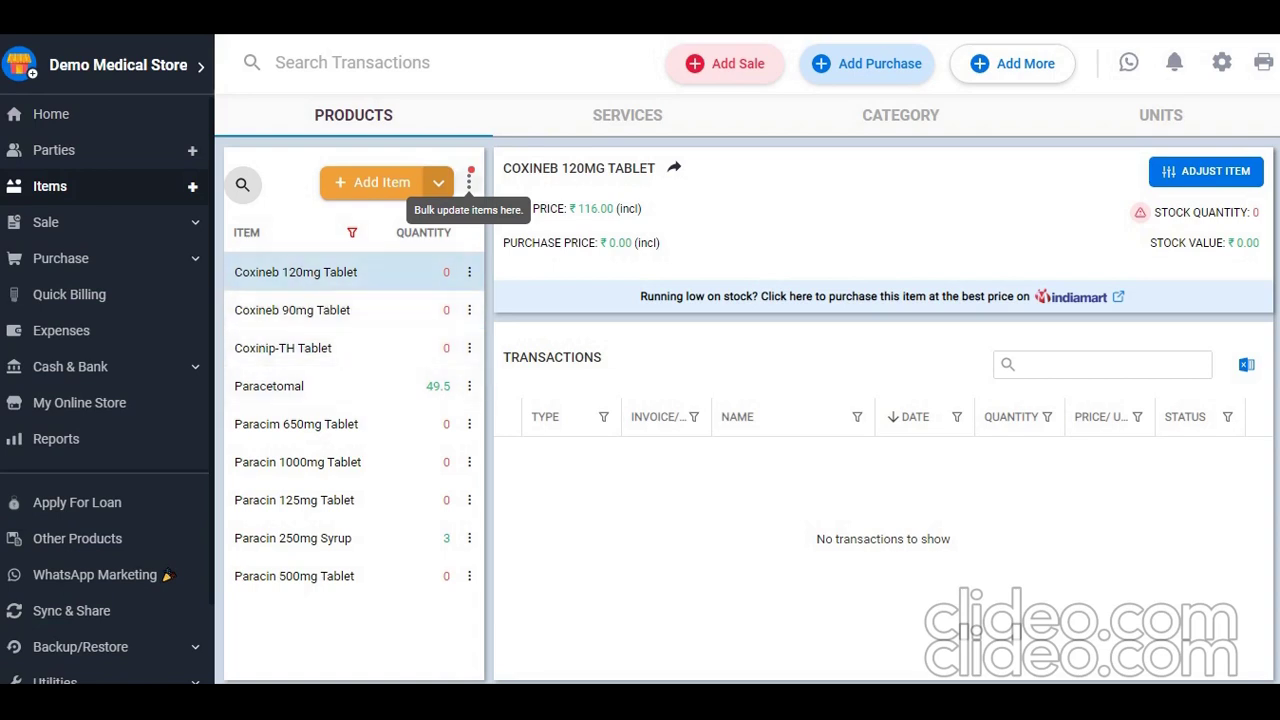
{"action": "left_click", "coordinate": [438, 182]}
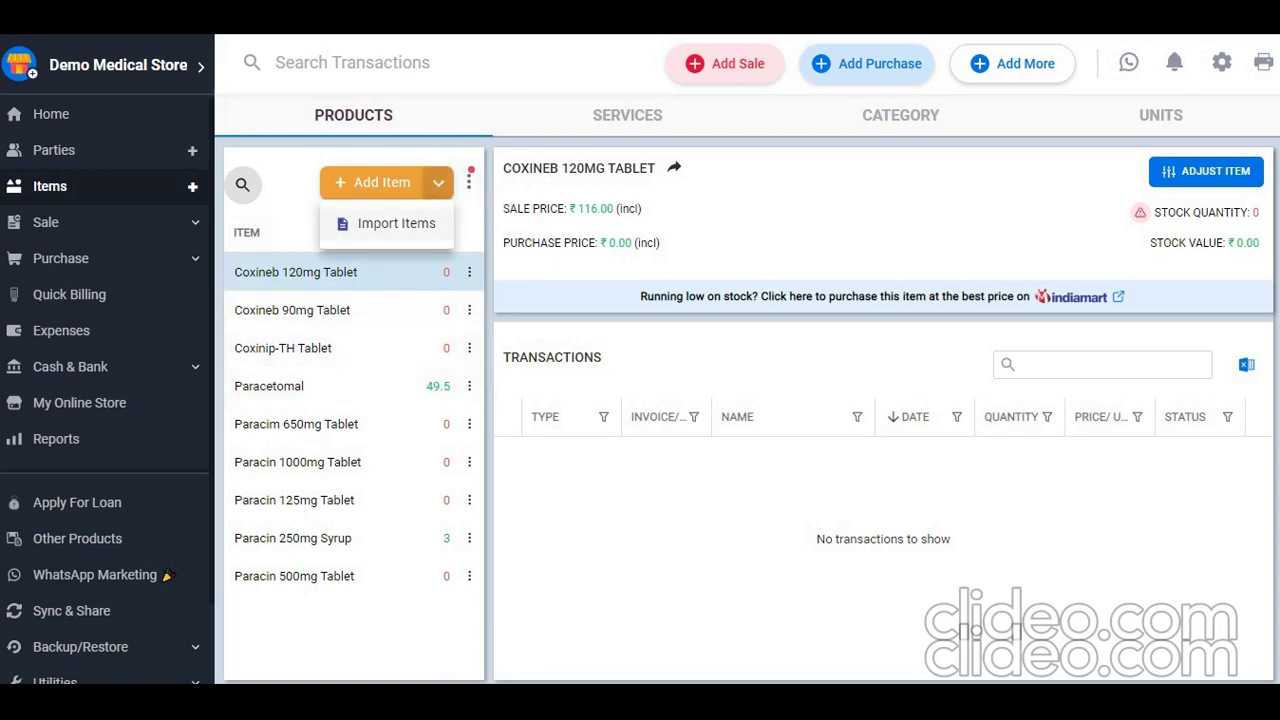
{"action": "left_click", "coordinate": [390, 223]}
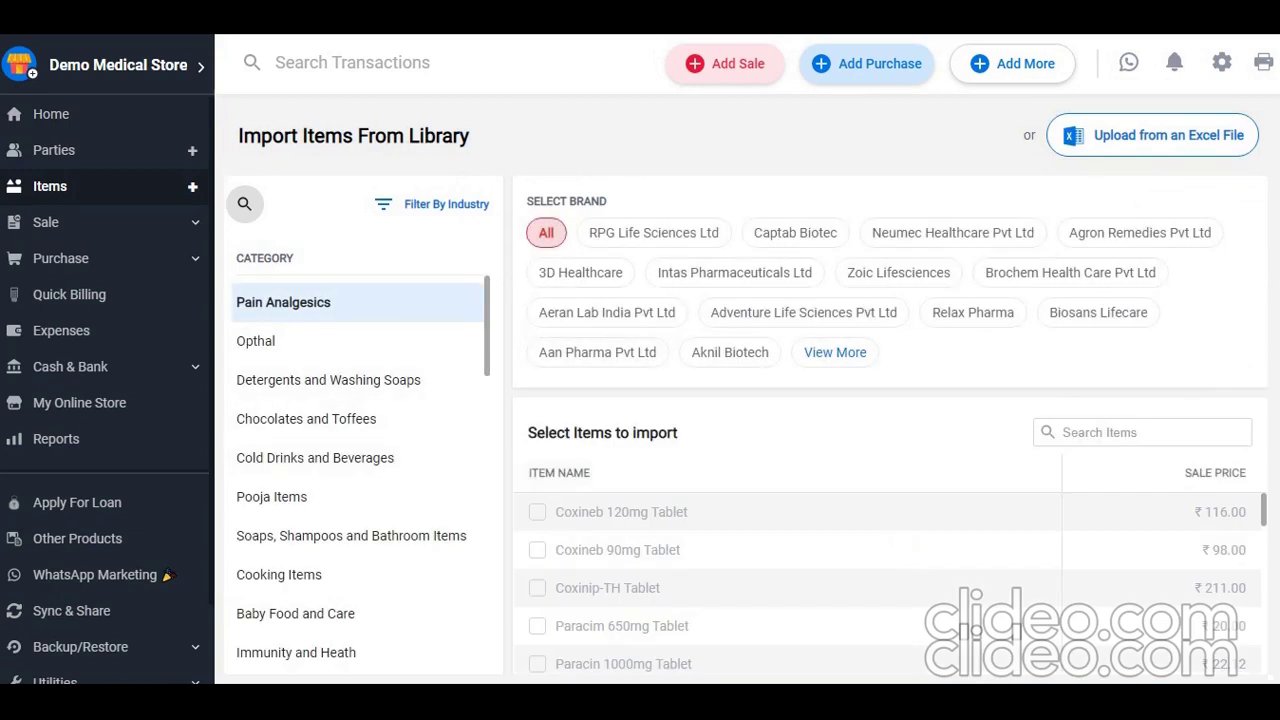
{"action": "scroll", "coordinate": [890, 580], "scroll_direction": "down", "scroll_amount": 5}
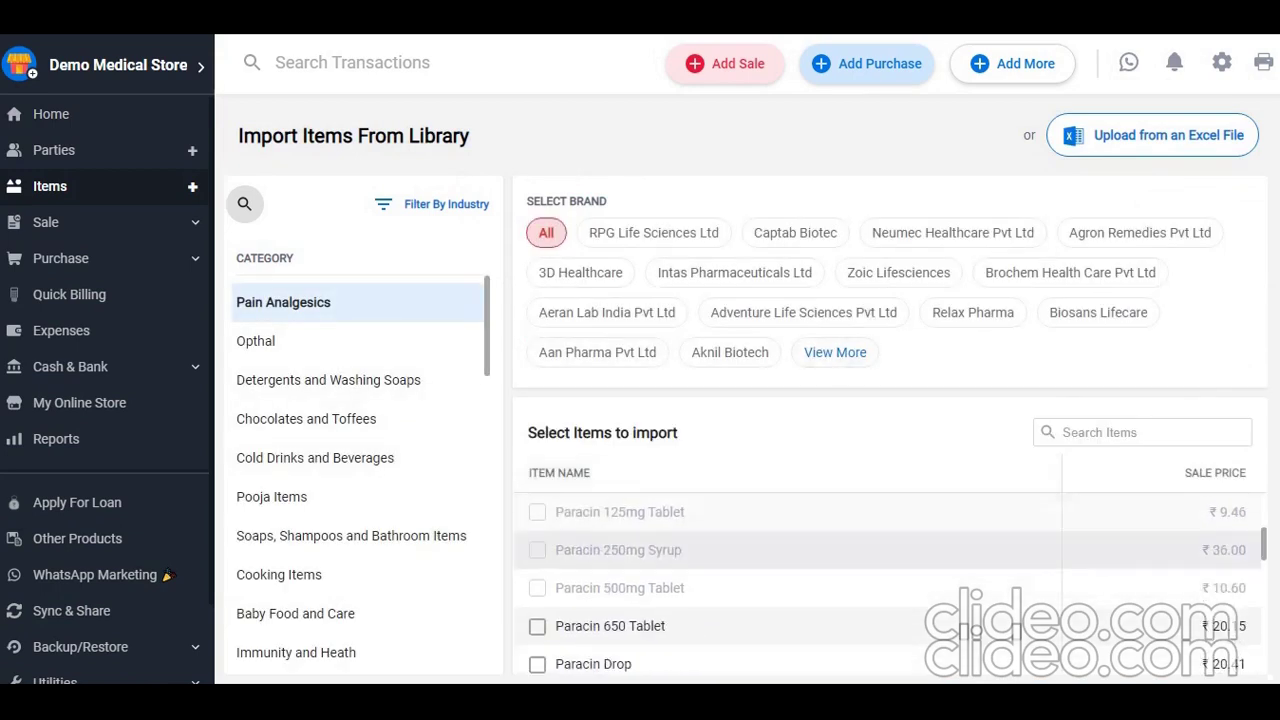
{"action": "left_click", "coordinate": [537, 531]}
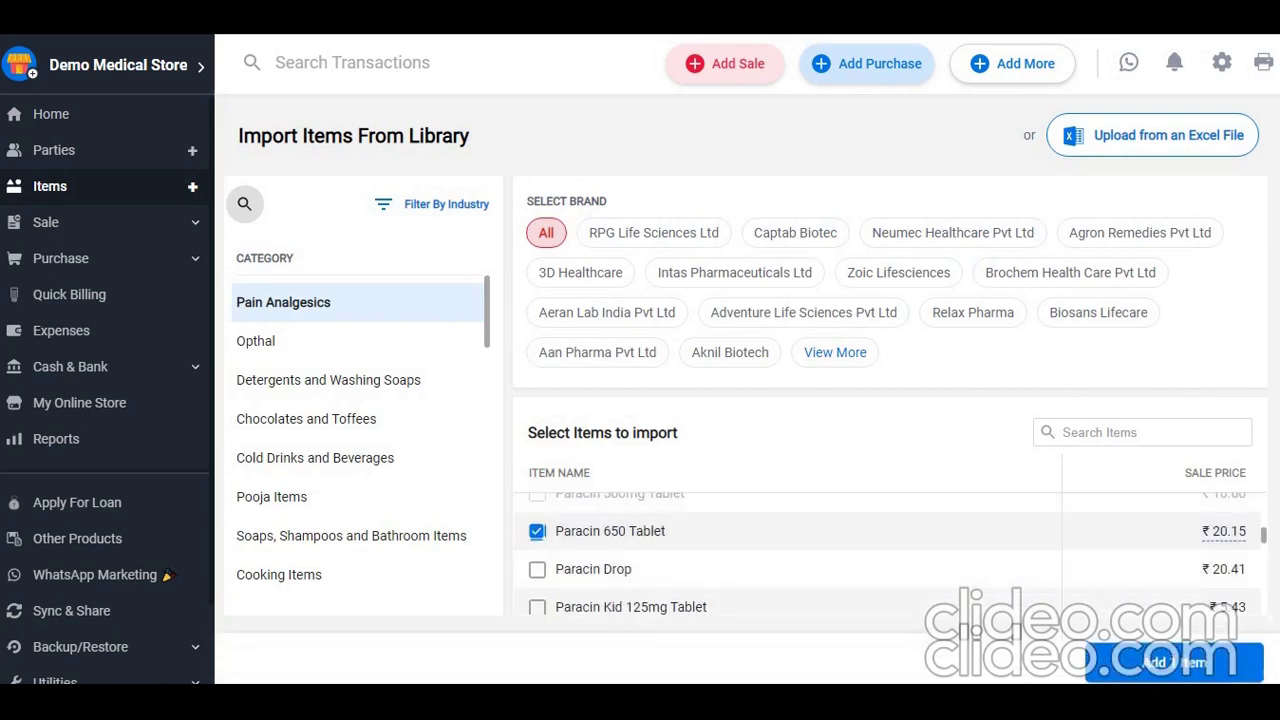
{"action": "left_click", "coordinate": [1174, 660]}
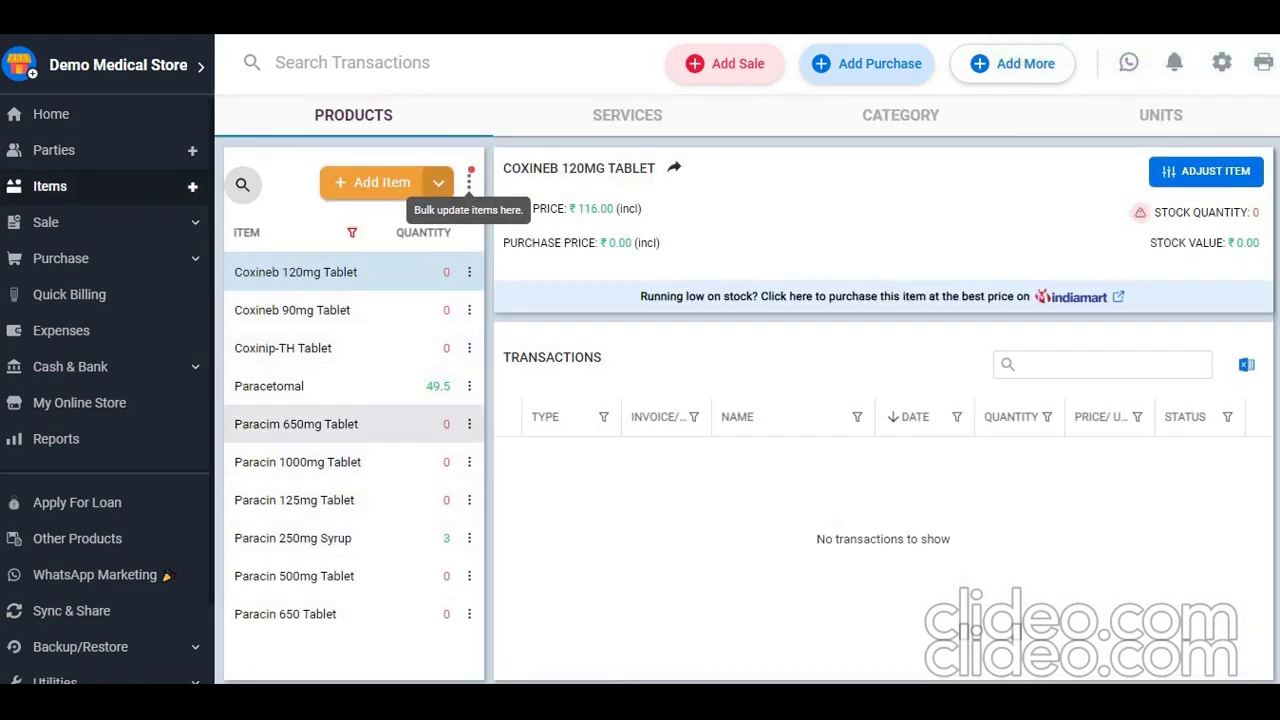
Step: Open Paracim 650mg Tablet for editing and save its base unit as Strips (STRP) with secondary unit None
{"action": "left_click", "coordinate": [469, 424]}
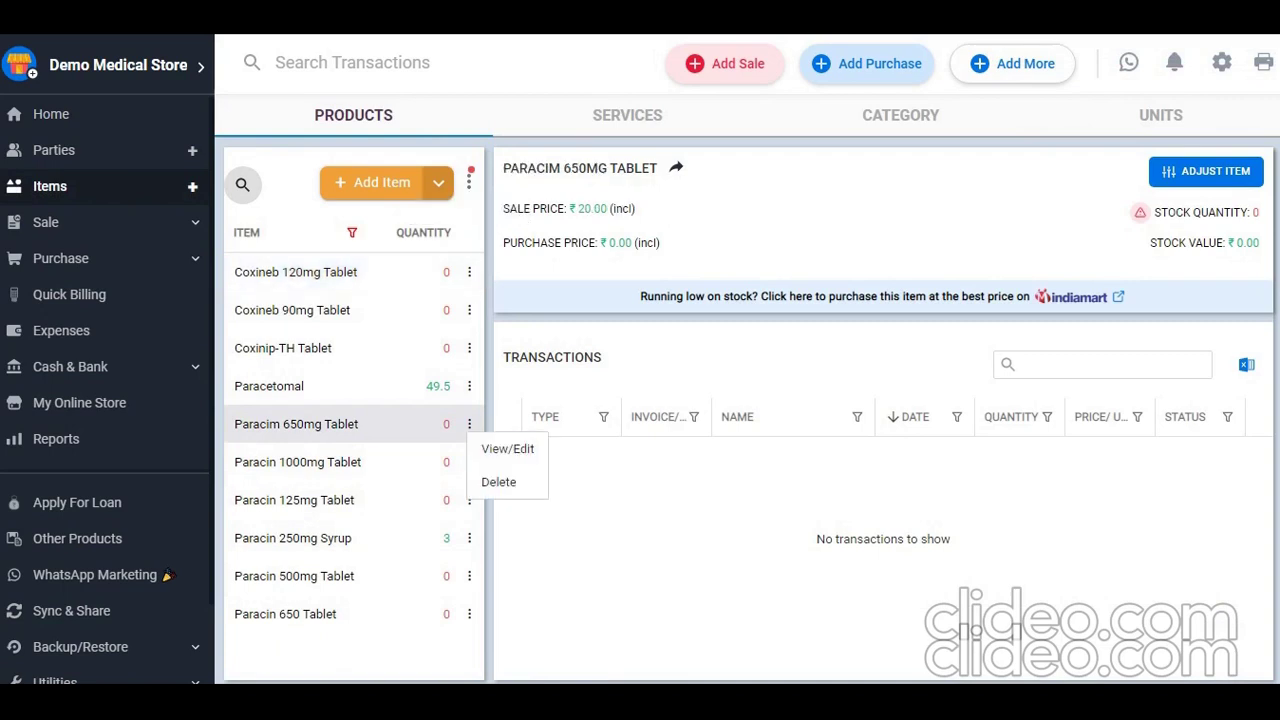
{"action": "left_click", "coordinate": [500, 446]}
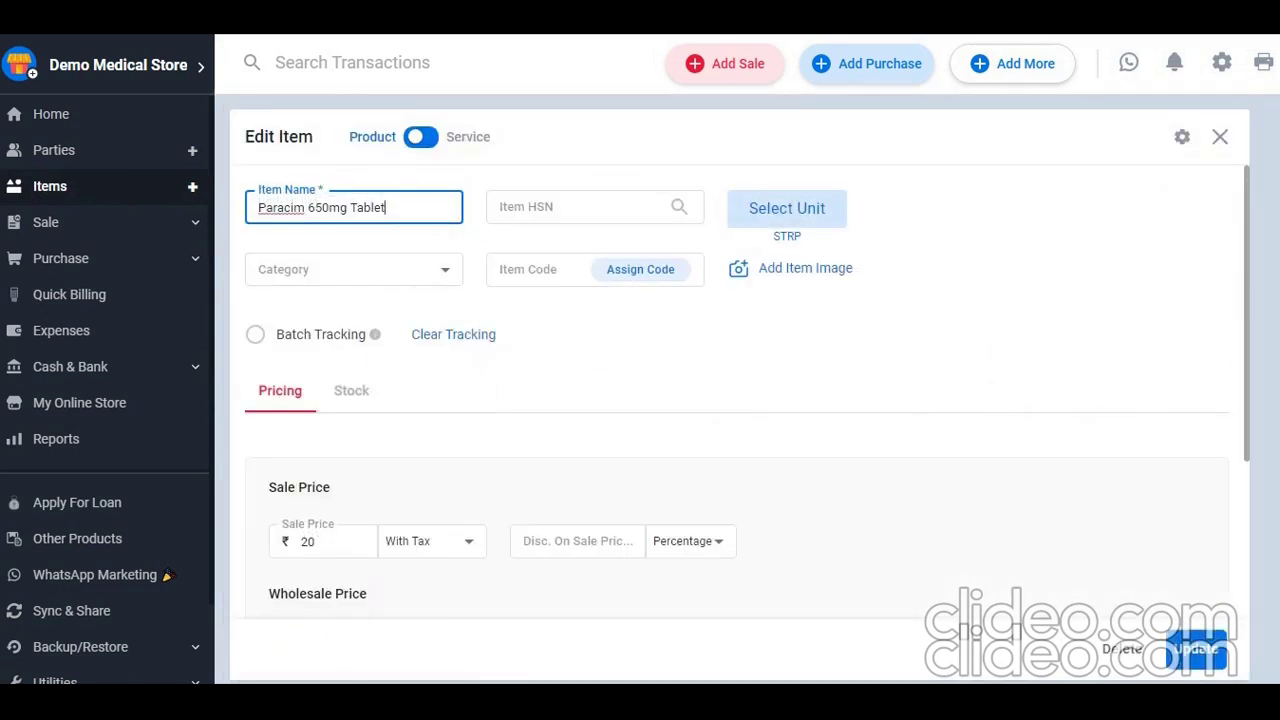
{"action": "left_click", "coordinate": [787, 208]}
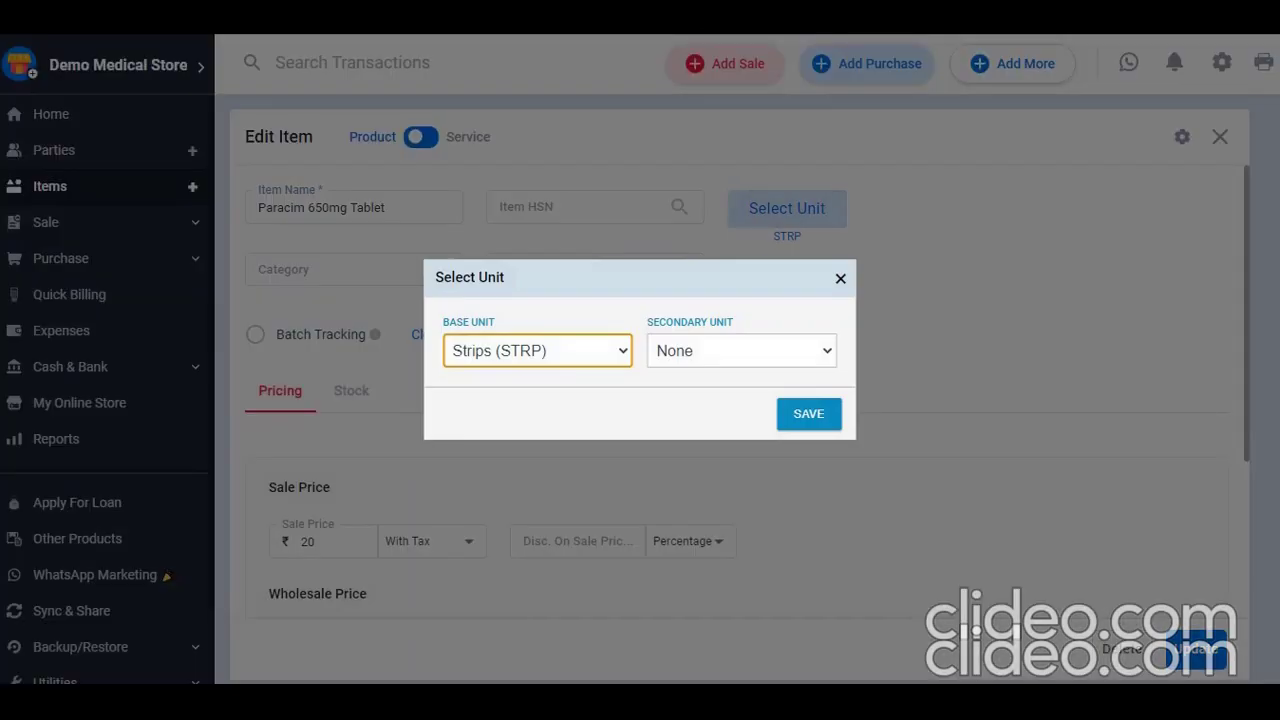
{"action": "left_click", "coordinate": [809, 414]}
Step: Set the purchase price of Paracim 650mg Tablet to ₹5 with tax
{"action": "scroll", "coordinate": [738, 391], "scroll_direction": "down", "scroll_amount": 3}
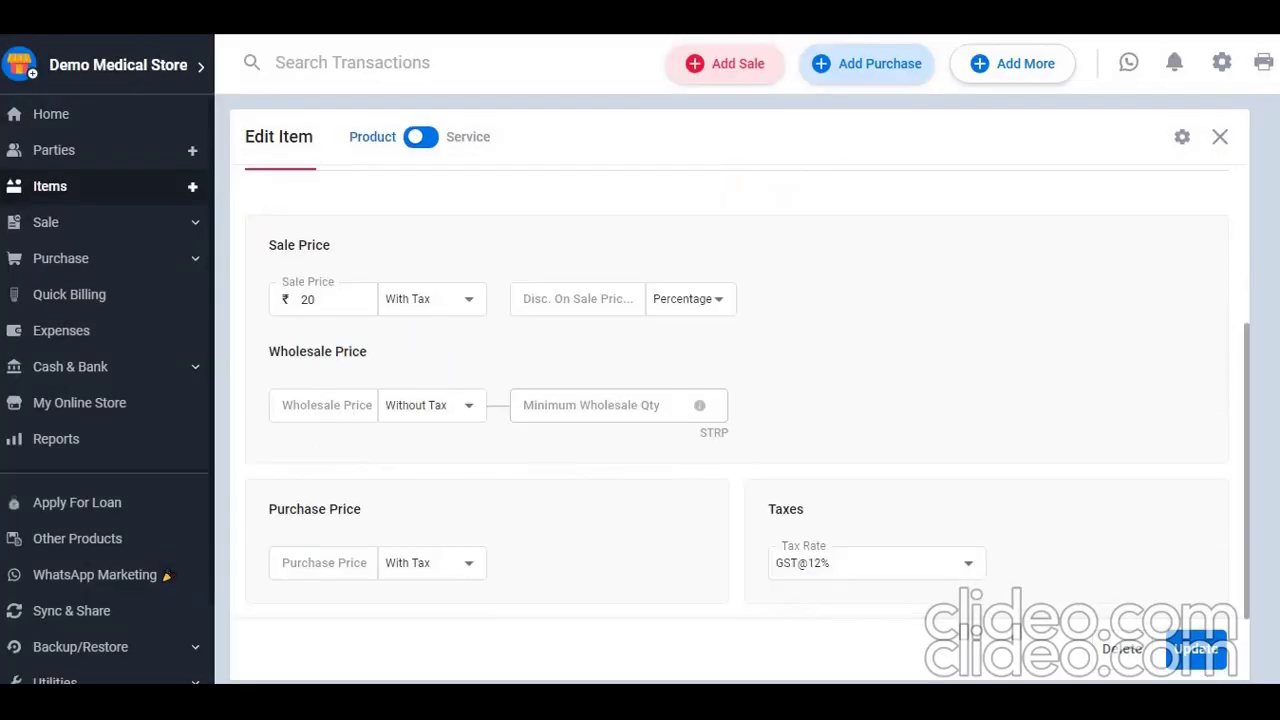
{"action": "left_click", "coordinate": [323, 563]}
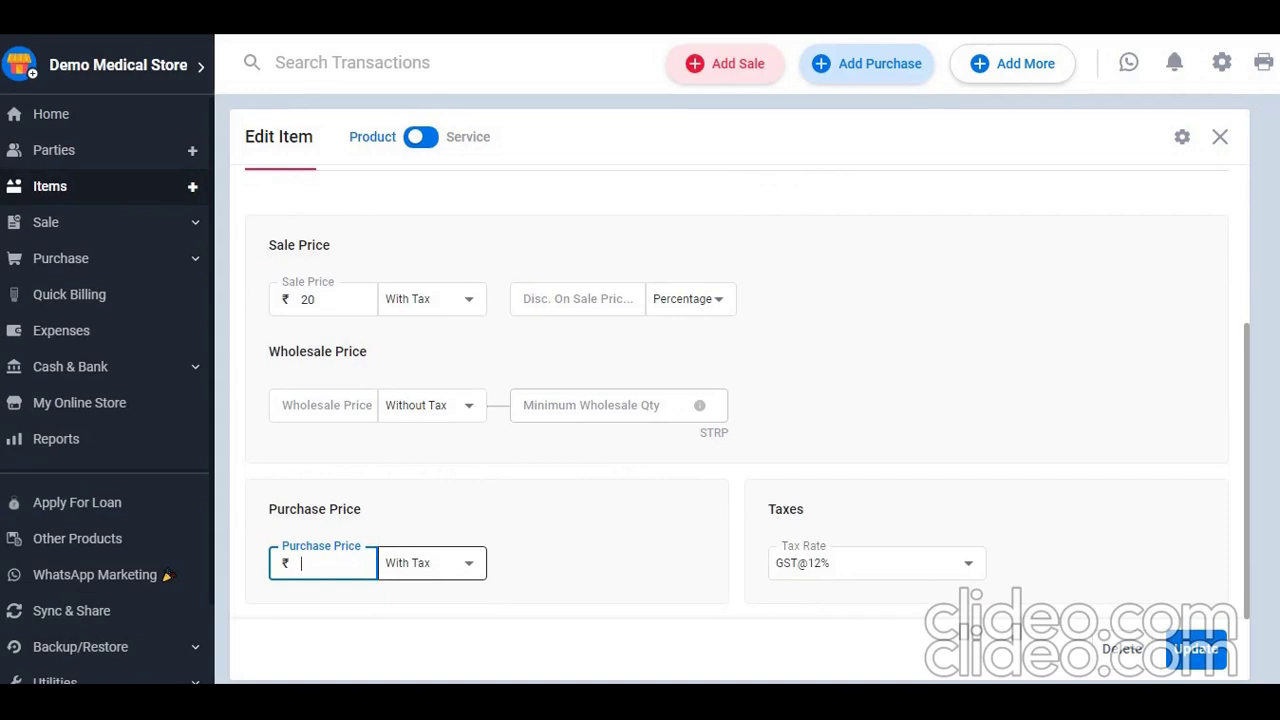
{"action": "type", "text": "5"}
Step: Enable batch tracking for Paracim 650mg Tablet and add an opening stock batch with batch number 12345
{"action": "scroll", "coordinate": [736, 400], "scroll_direction": "up", "scroll_amount": 2}
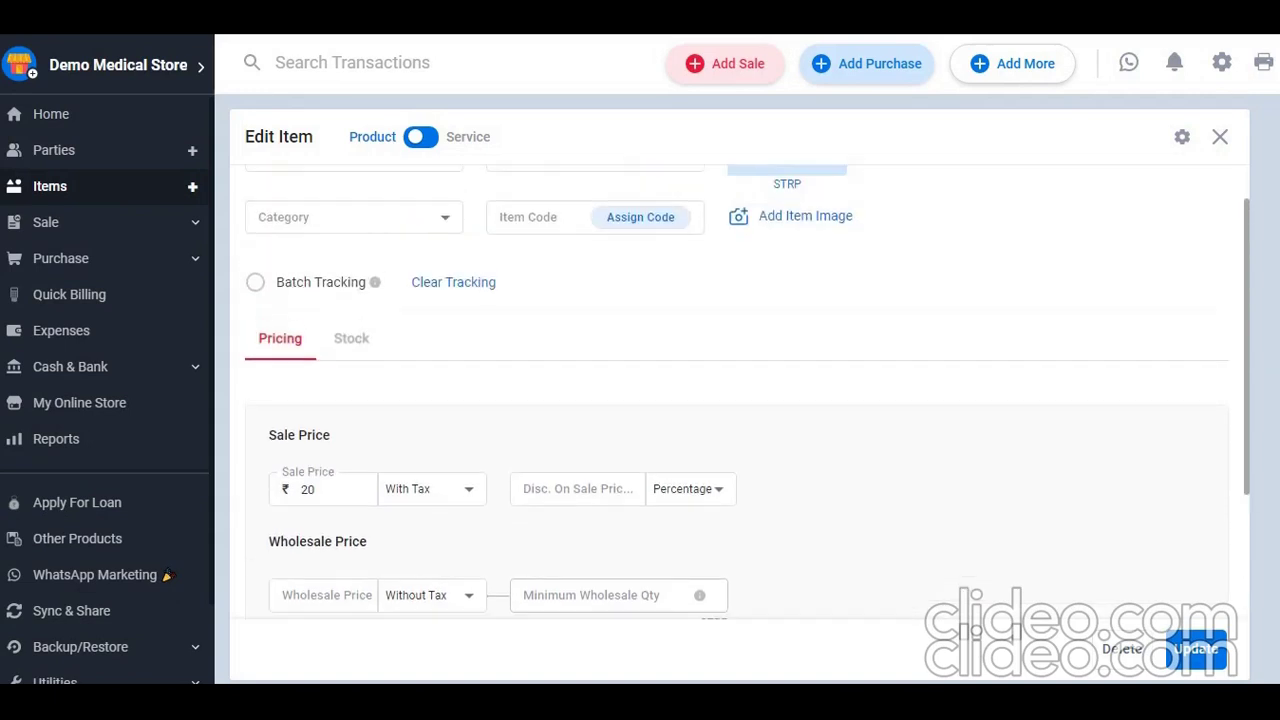
{"action": "left_click", "coordinate": [320, 282]}
{"action": "left_click", "coordinate": [351, 338]}
{"action": "left_click", "coordinate": [430, 458]}
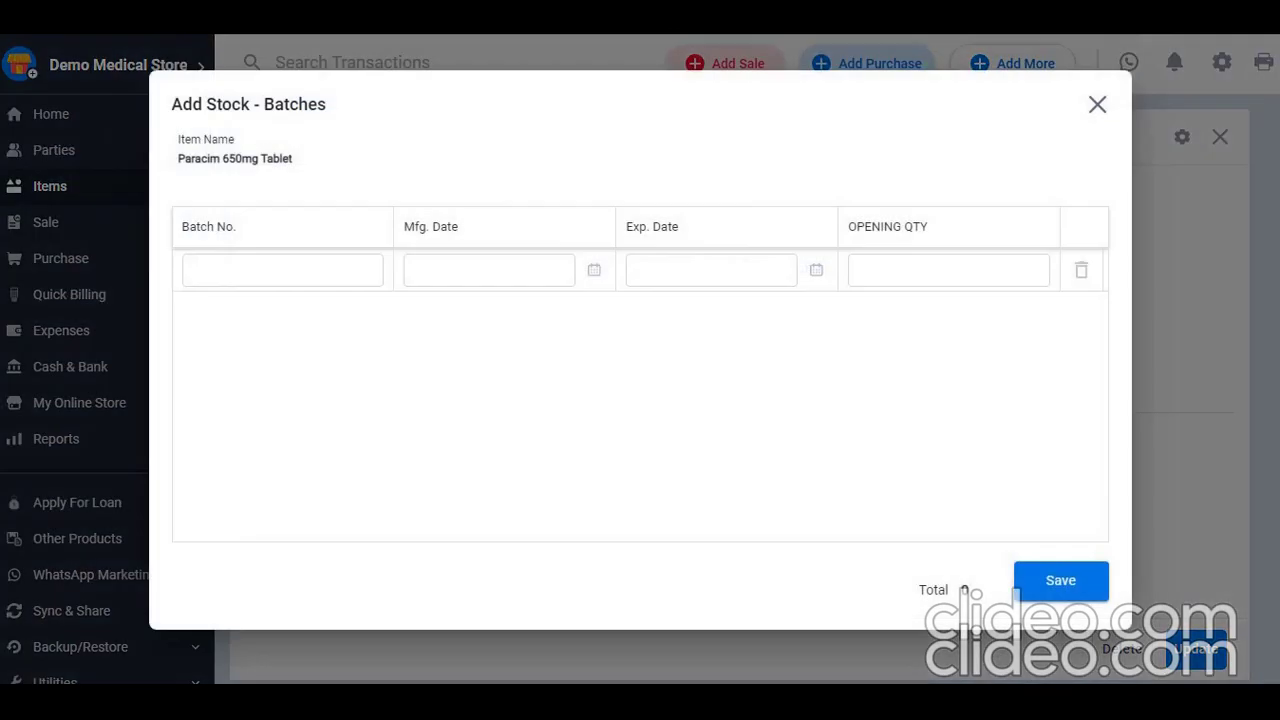
{"action": "type", "text": "12345"}
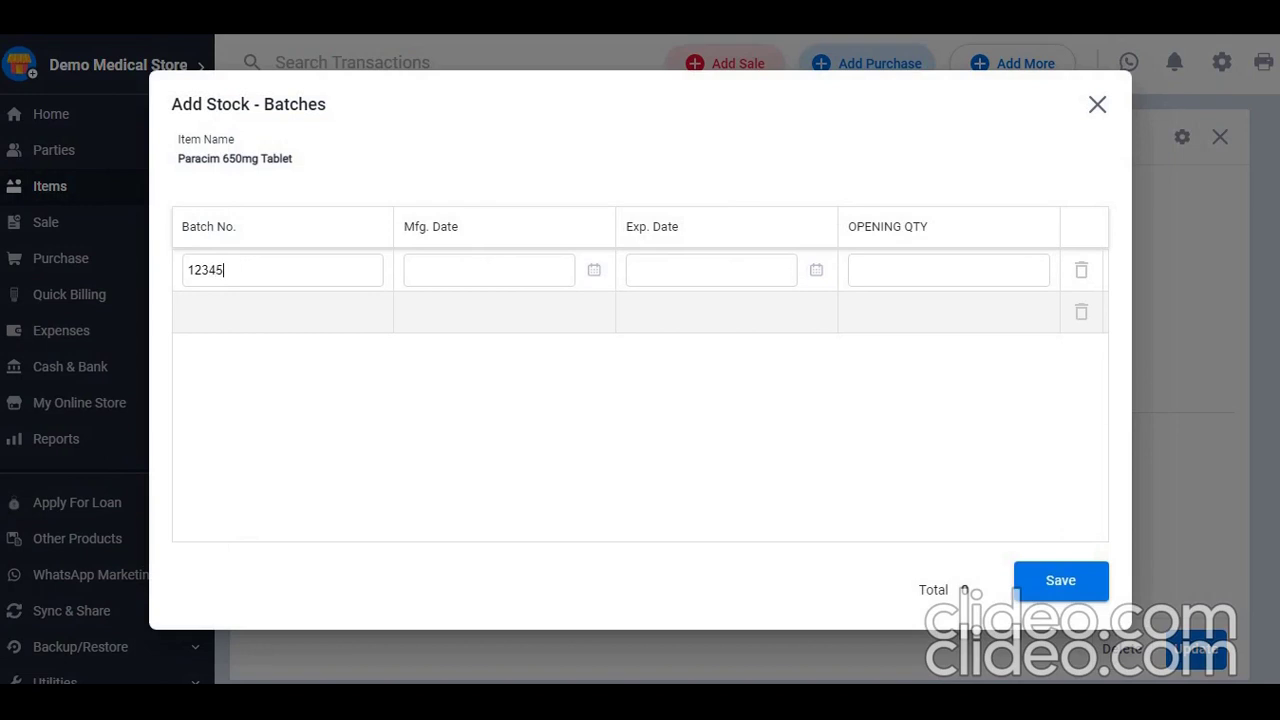
Step: Set the manufacturing date of batch 12345 to 04/10/2023
{"action": "key", "text": "Tab"}
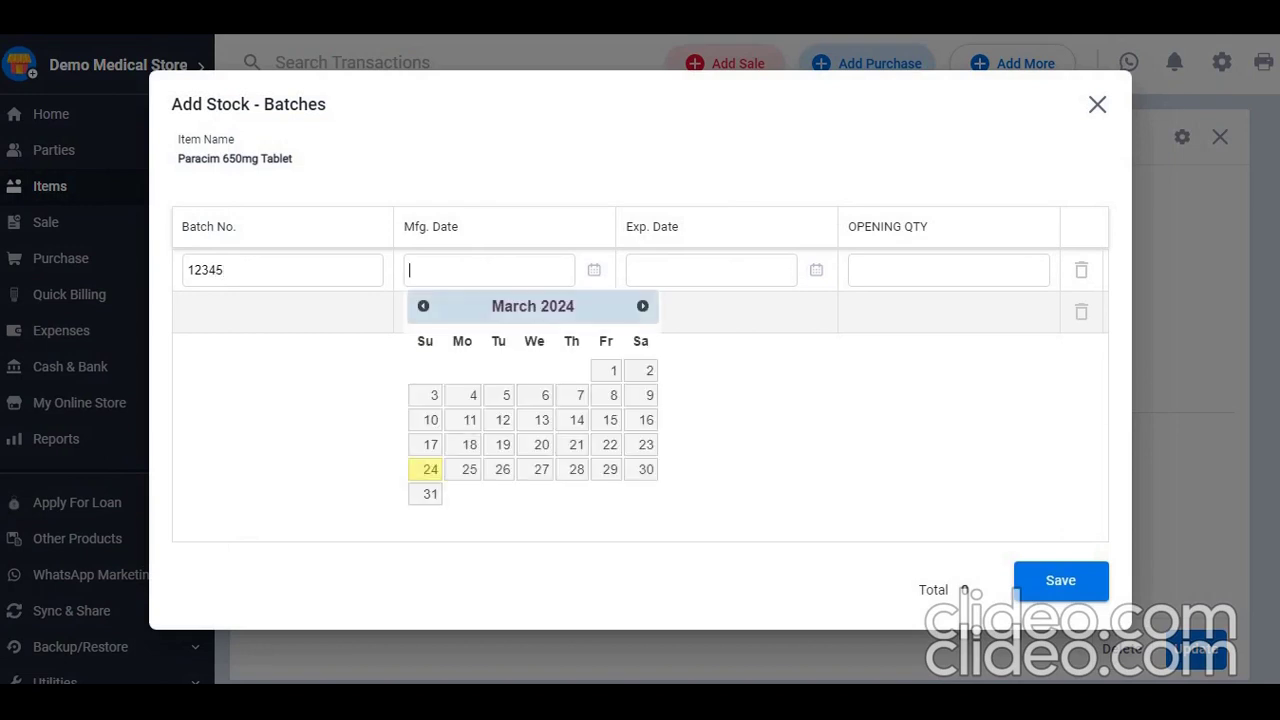
{"action": "left_click", "coordinate": [423, 306]}
{"action": "left_click", "coordinate": [423, 306]}
{"action": "left_click", "coordinate": [423, 306]}
{"action": "left_click", "coordinate": [423, 306]}
{"action": "left_click", "coordinate": [423, 306]}
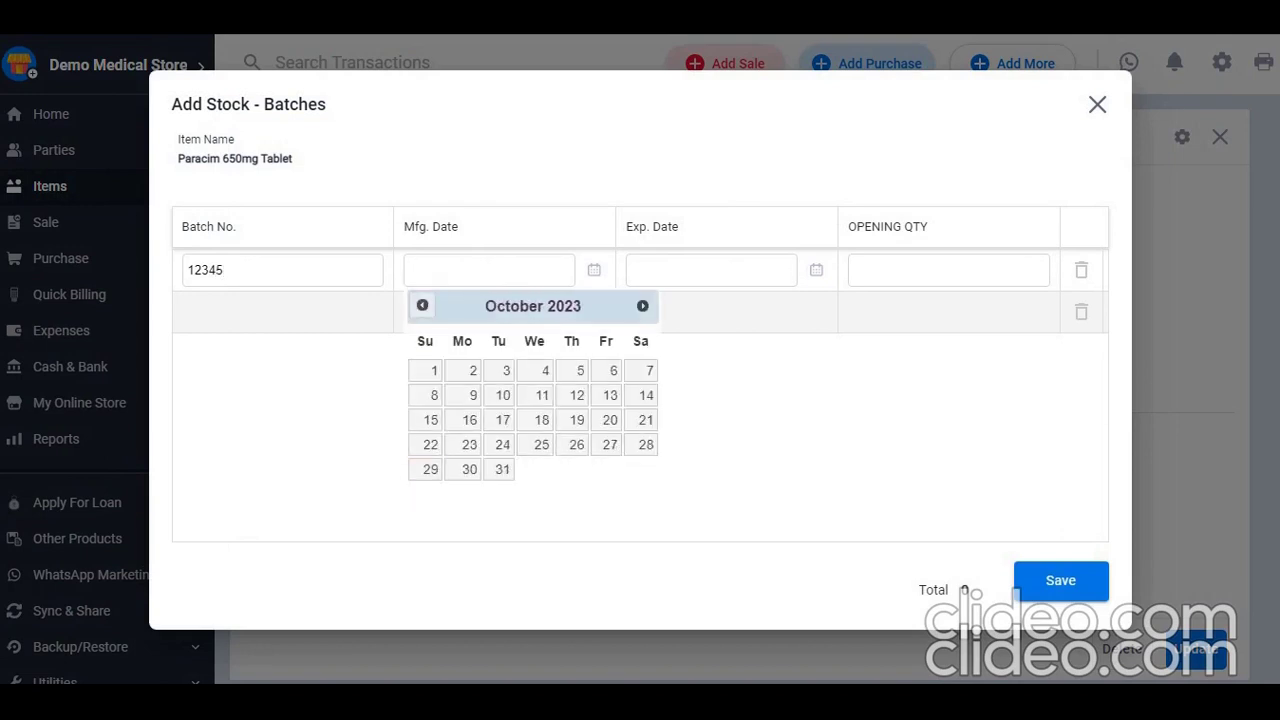
{"action": "left_click", "coordinate": [540, 371]}
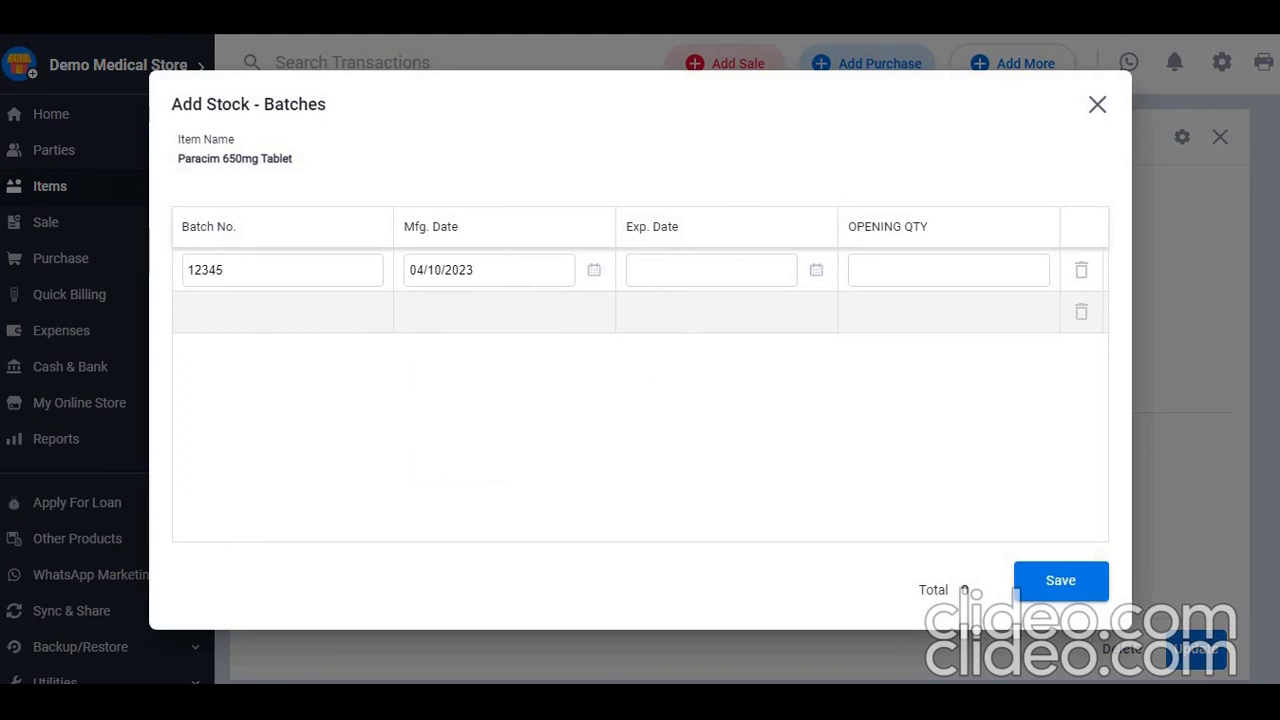
Step: Give batch 12345 an expiry date of 02/2026 and an opening quantity of 10, and save the batch and the item
{"action": "left_click", "coordinate": [710, 270]}
{"action": "left_click", "coordinate": [865, 306]}
{"action": "left_click", "coordinate": [865, 306]}
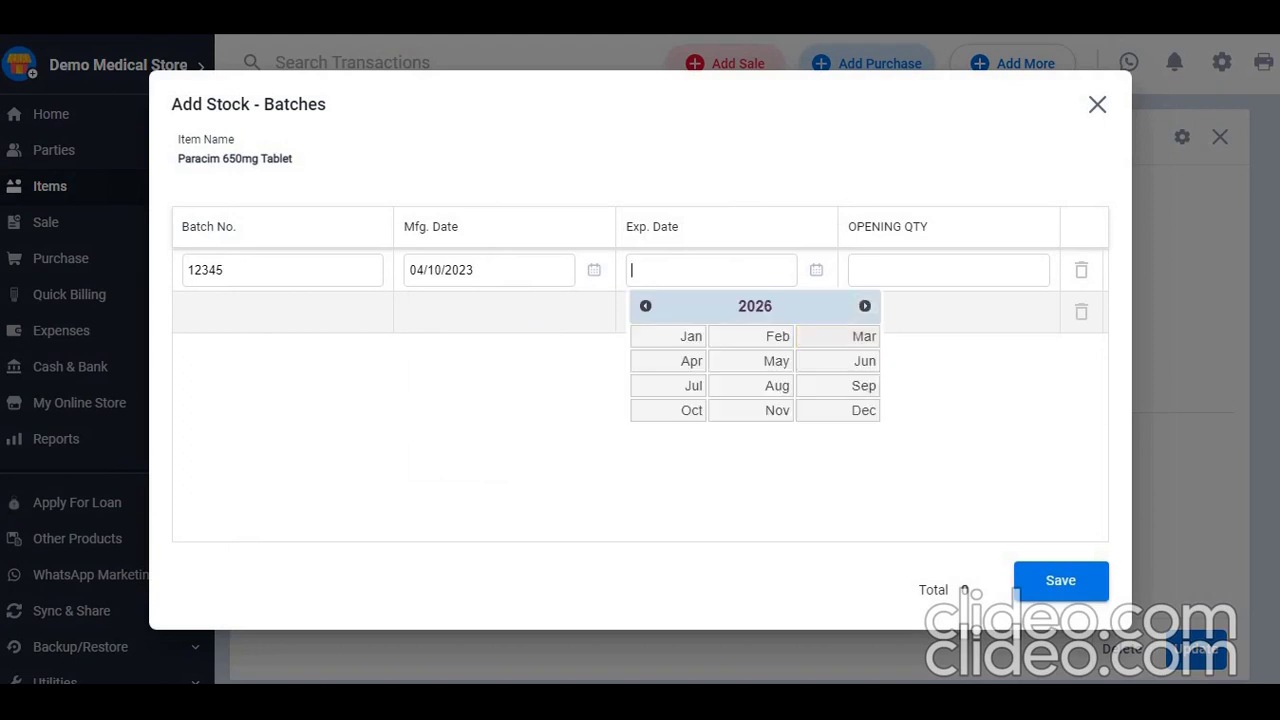
{"action": "left_click", "coordinate": [778, 336]}
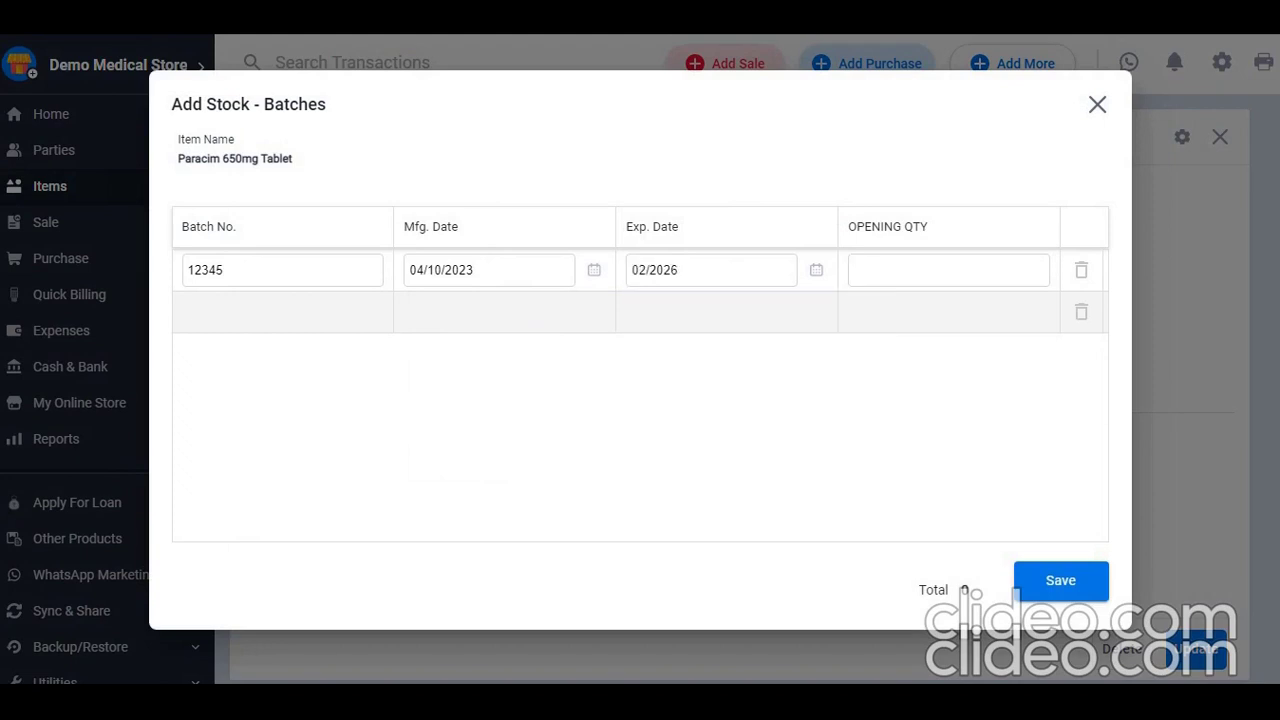
{"action": "type", "text": "10"}
{"action": "left_click", "coordinate": [1060, 580]}
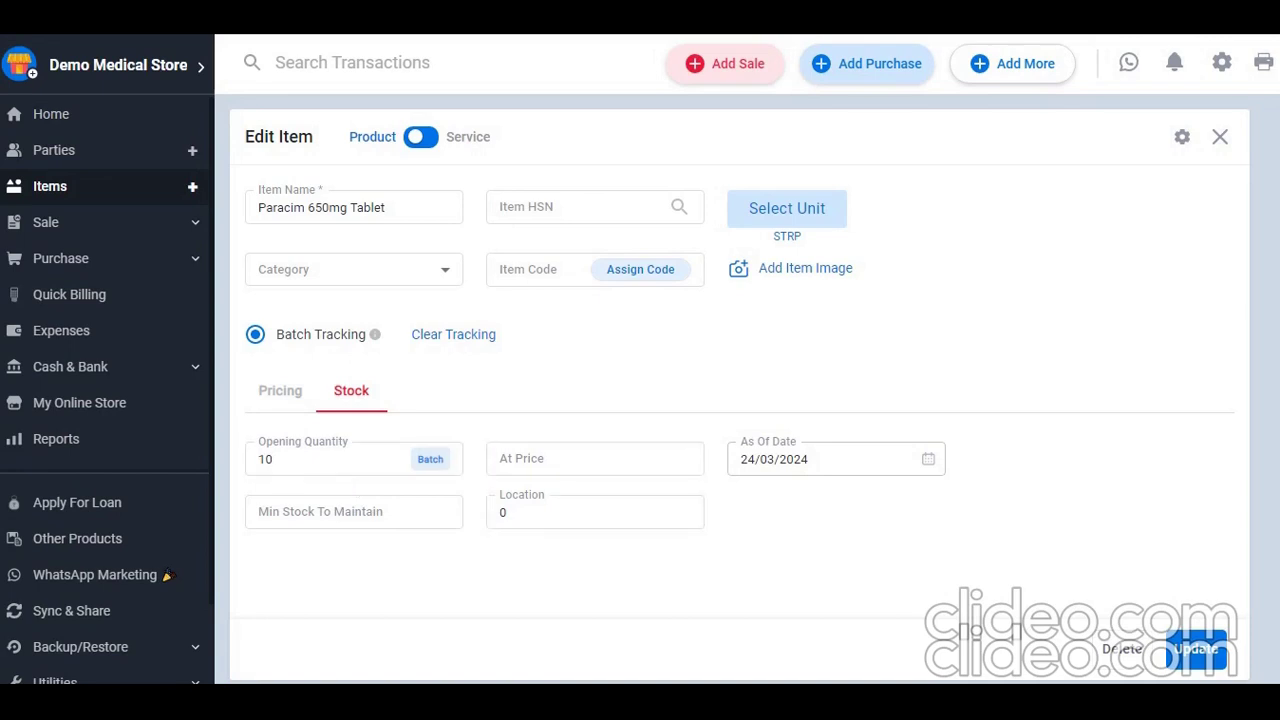
{"action": "left_click", "coordinate": [1196, 648]}
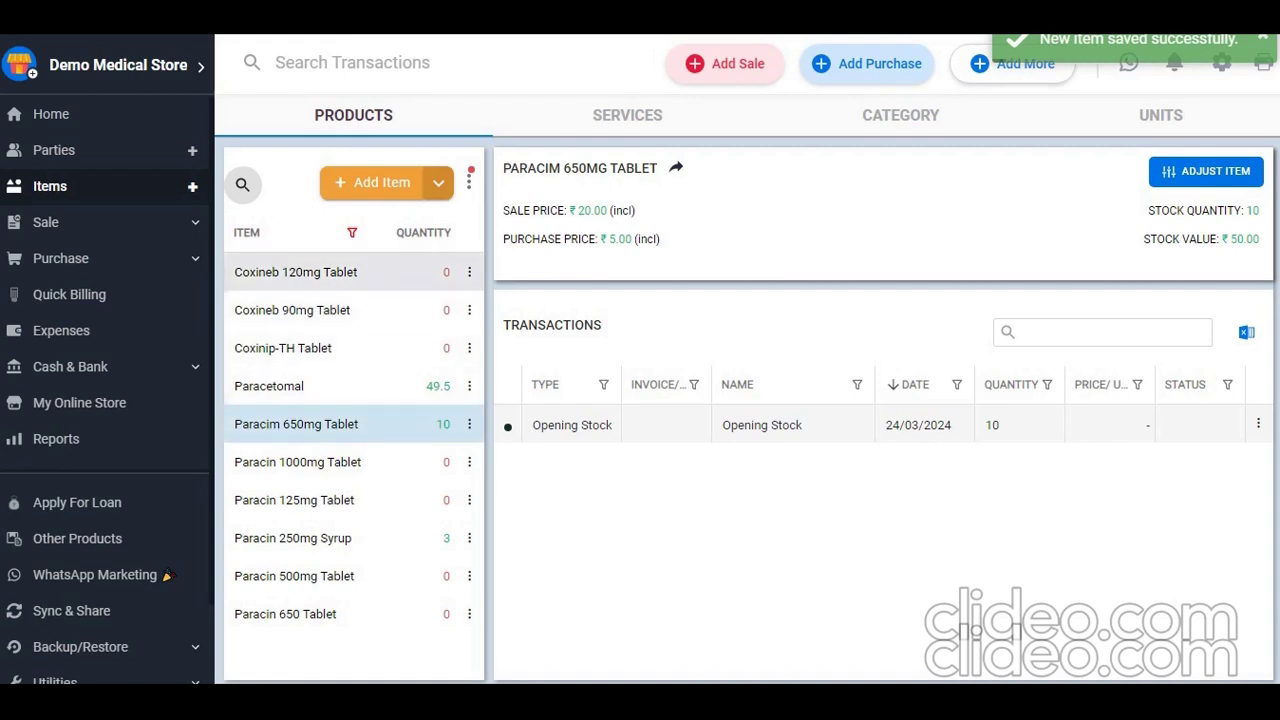
Step: Open the item import library and browse categories such as Detergents and Washing Soaps, Chocolates and Toffees, Pooja Items, and Immunity and Heath
{"action": "left_click", "coordinate": [438, 183]}
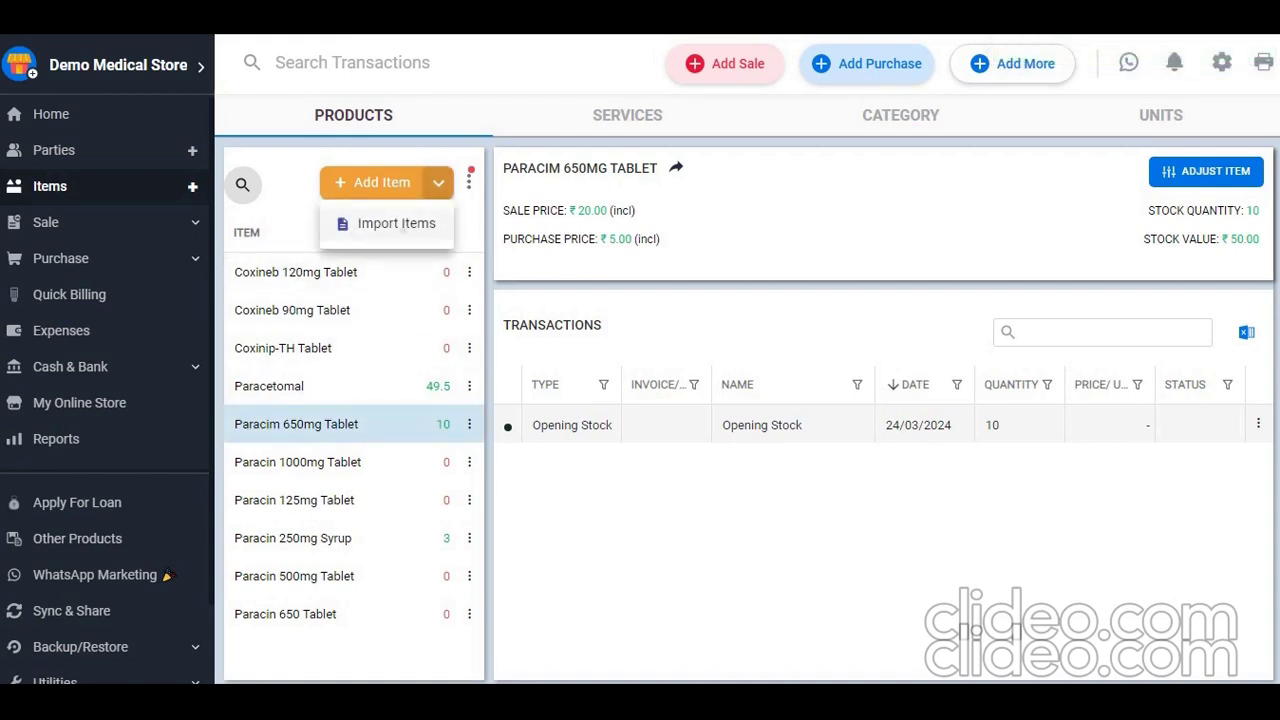
{"action": "left_click", "coordinate": [396, 223]}
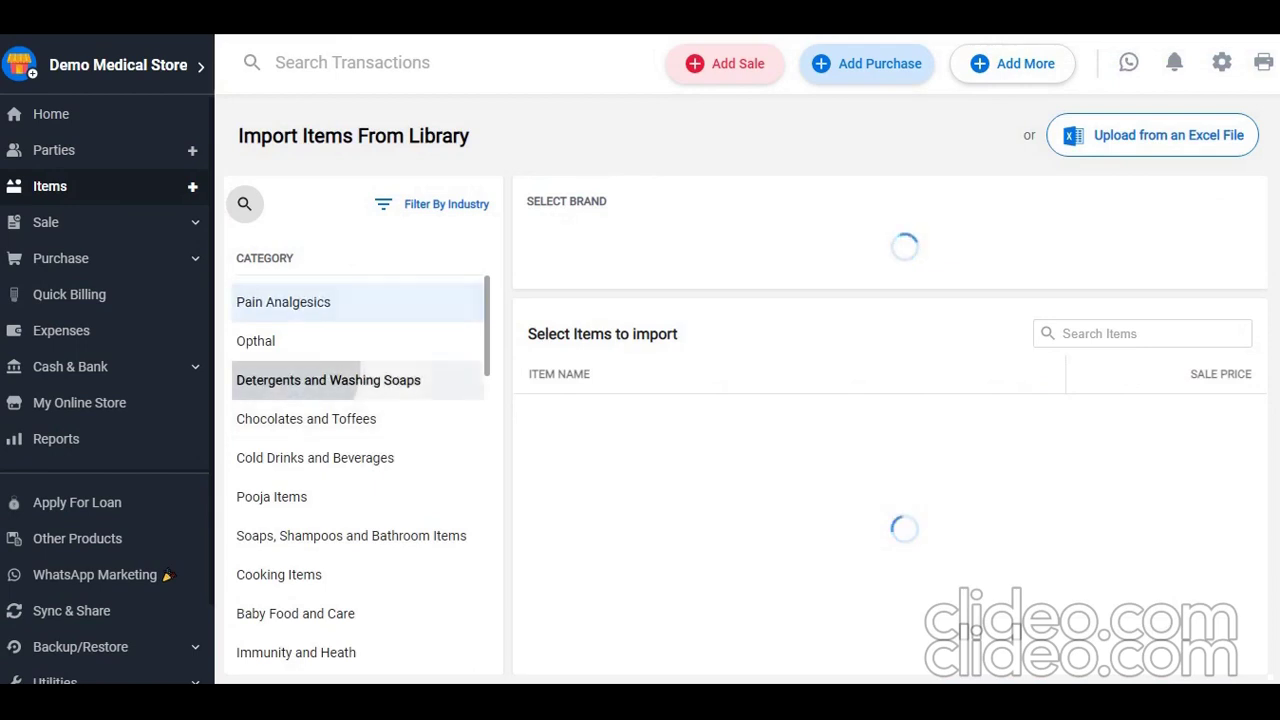
{"action": "left_click", "coordinate": [300, 380]}
{"action": "left_click", "coordinate": [290, 416]}
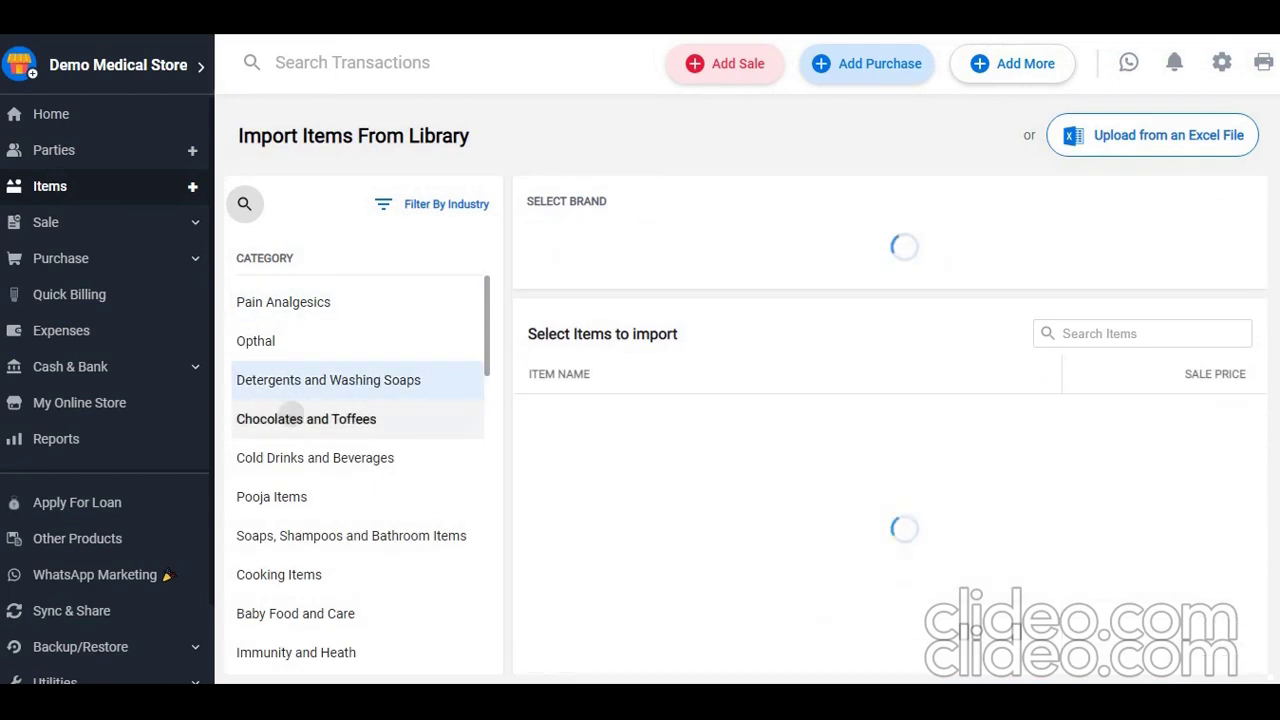
{"action": "left_click", "coordinate": [323, 380]}
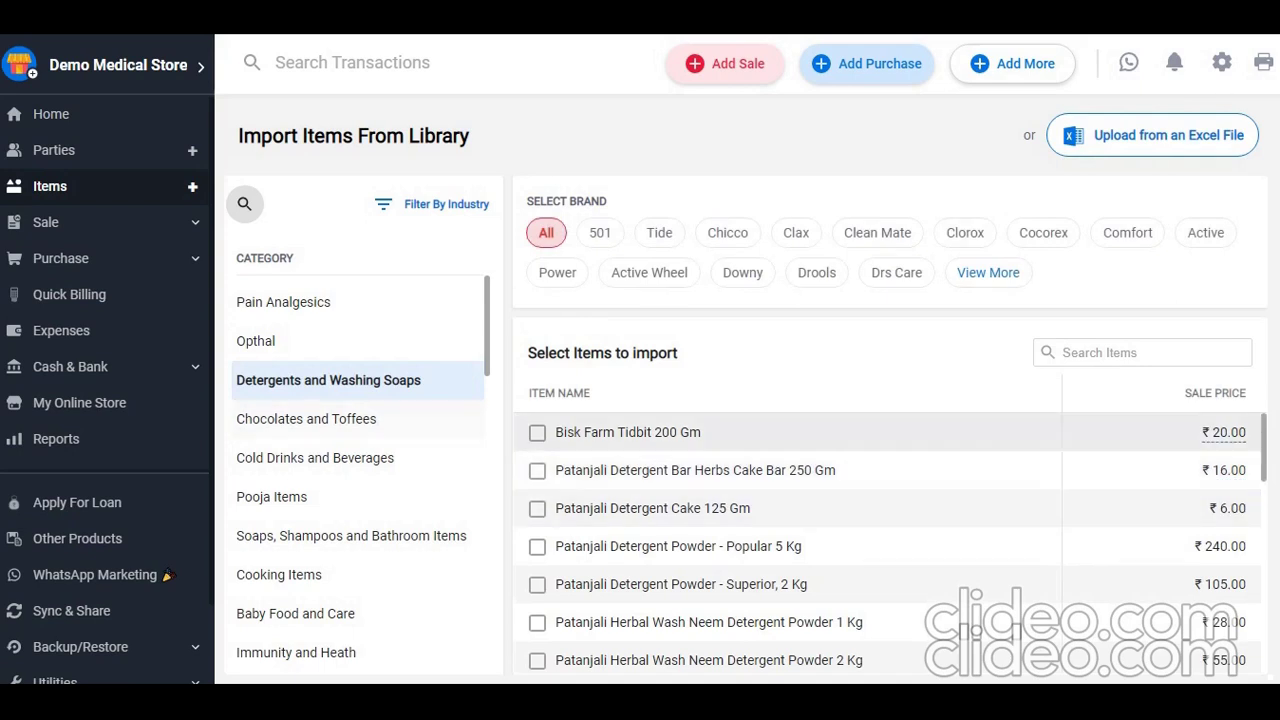
{"action": "left_click", "coordinate": [320, 419]}
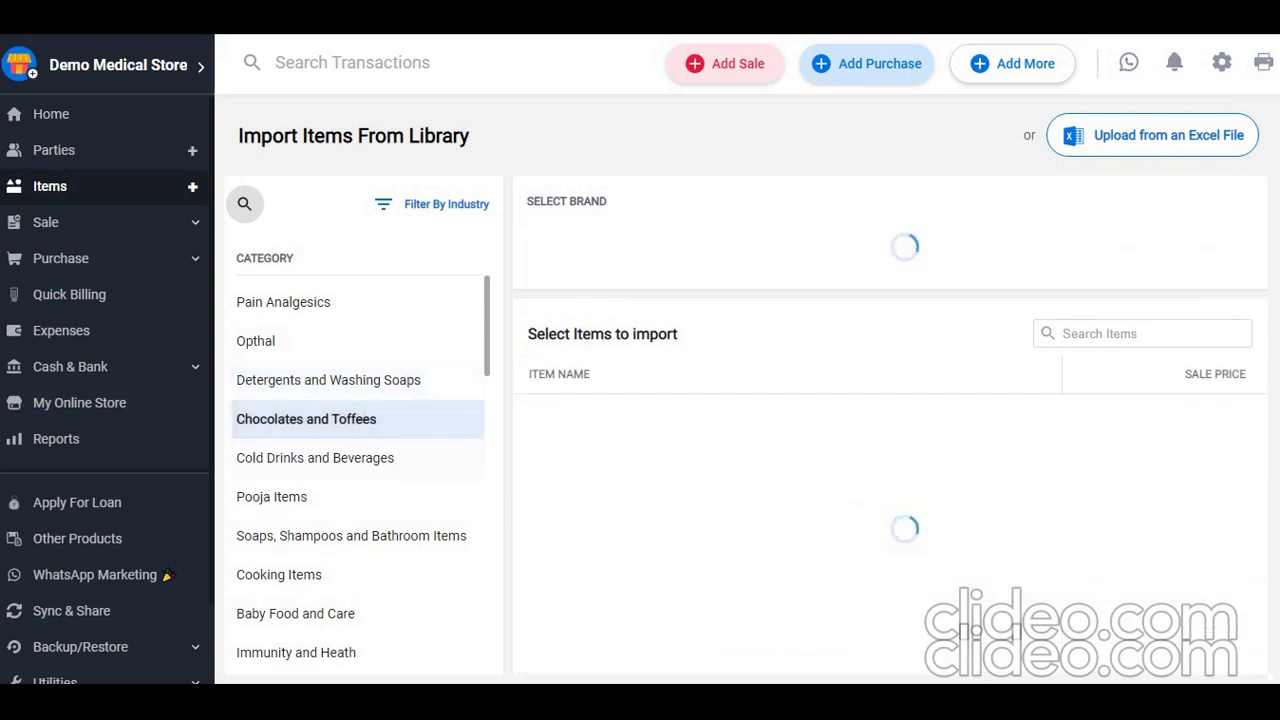
{"action": "left_click", "coordinate": [318, 458]}
{"action": "left_click", "coordinate": [283, 501]}
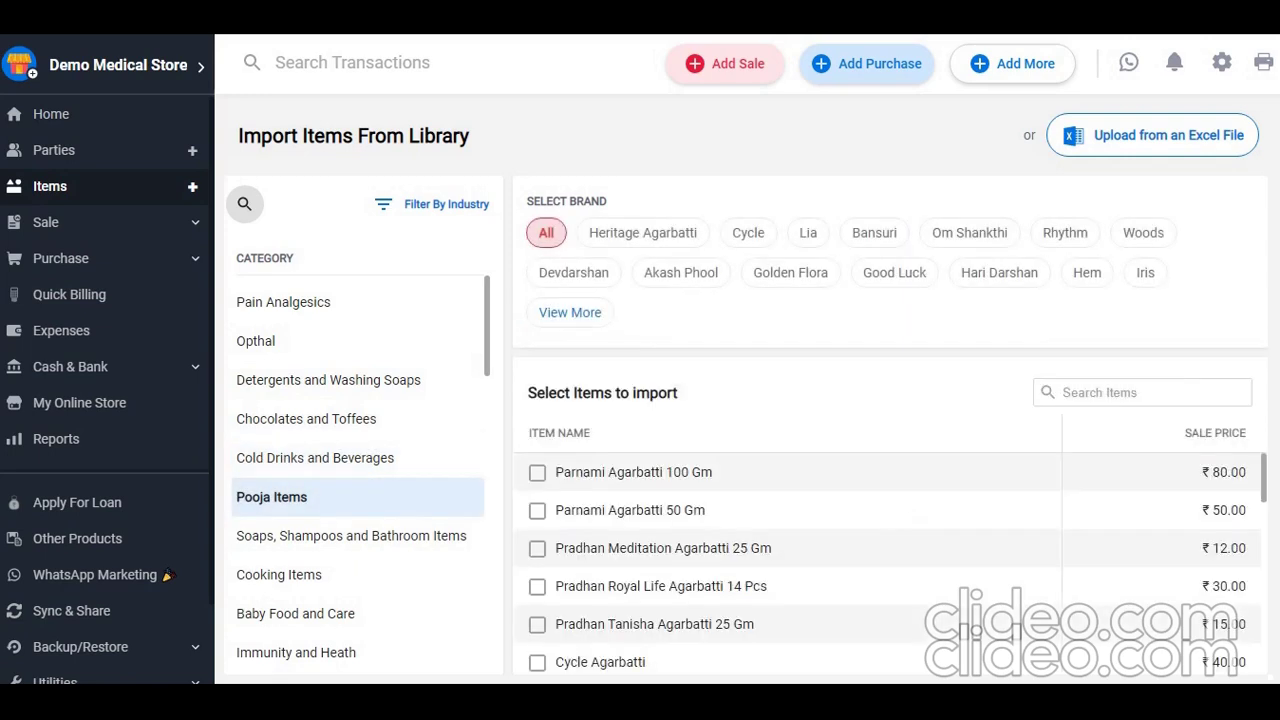
{"action": "scroll", "coordinate": [358, 470], "scroll_direction": "down", "scroll_amount": 1}
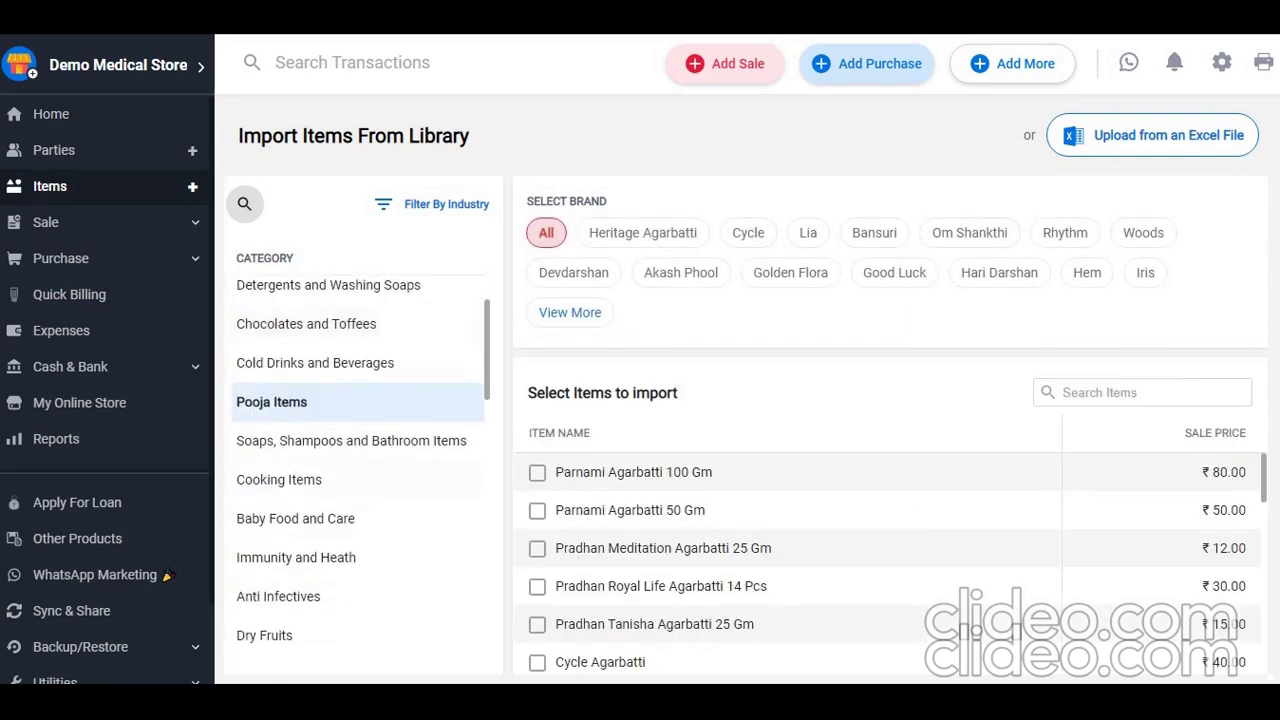
{"action": "left_click", "coordinate": [296, 557]}
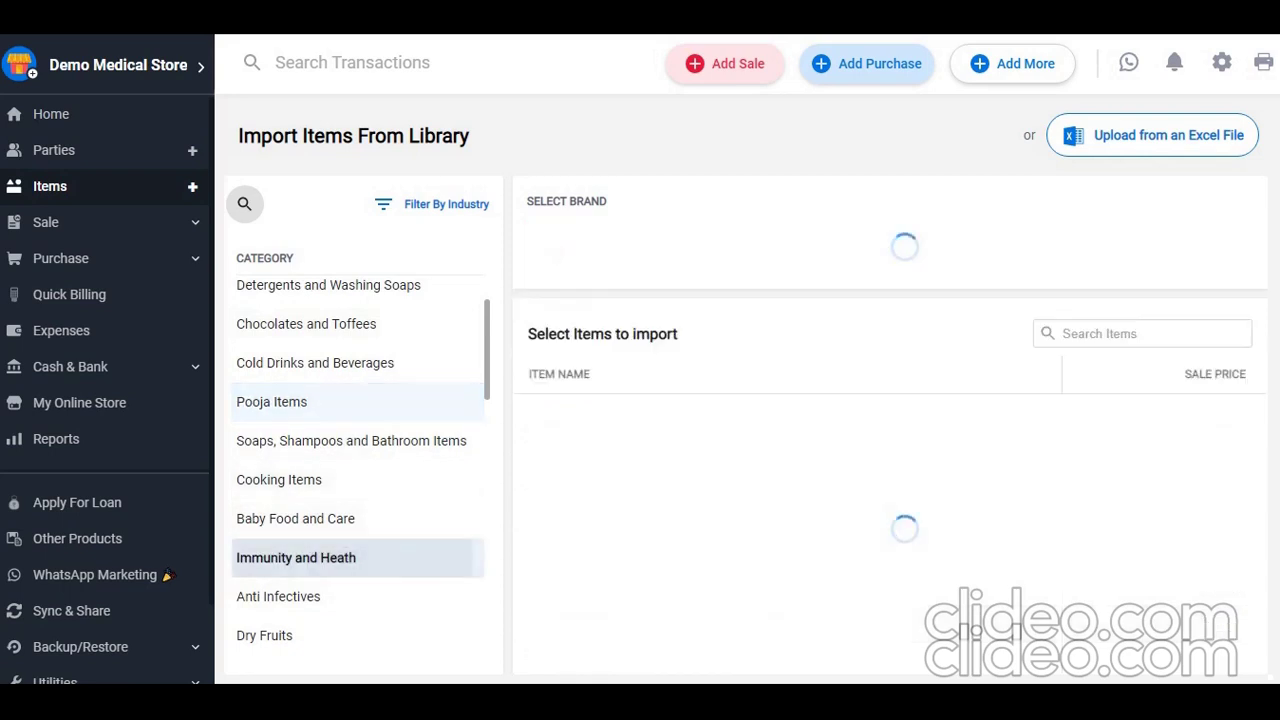
Step: Import Dabur Lal Tail 100 Ml from the Dabur brand in the library's Baby Food and Care category
{"action": "left_click", "coordinate": [295, 518]}
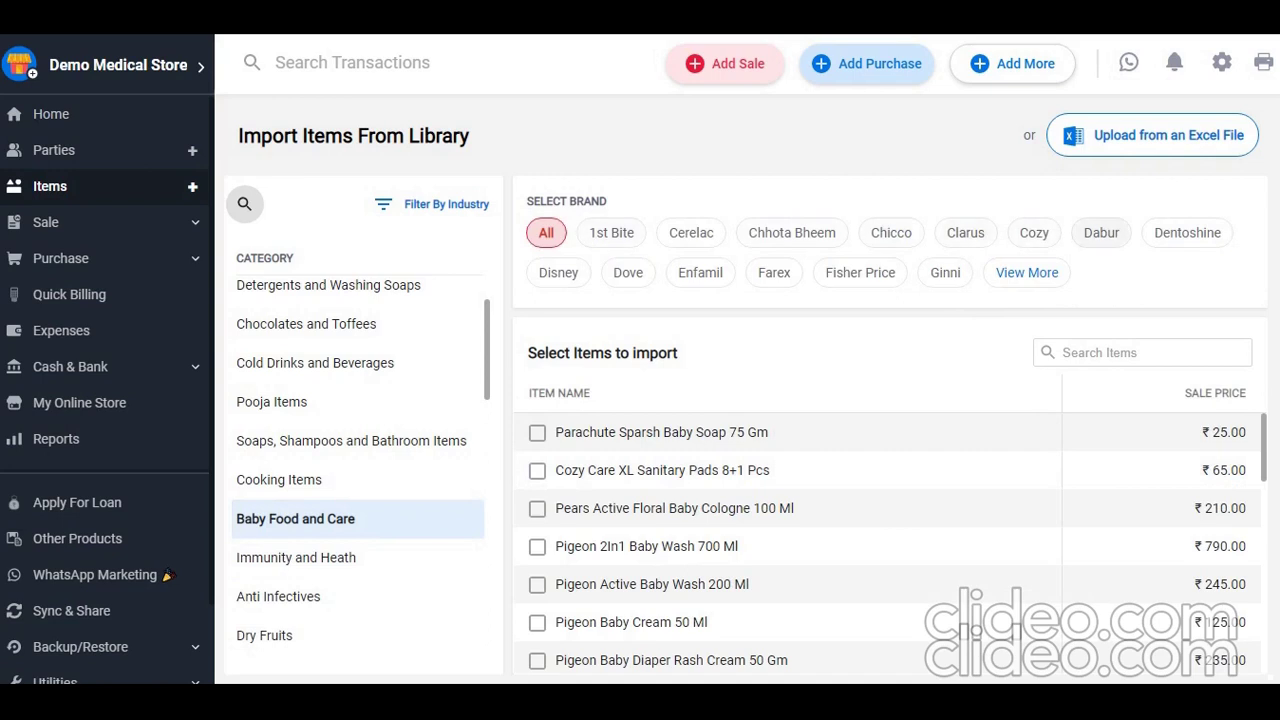
{"action": "left_click", "coordinate": [1101, 232]}
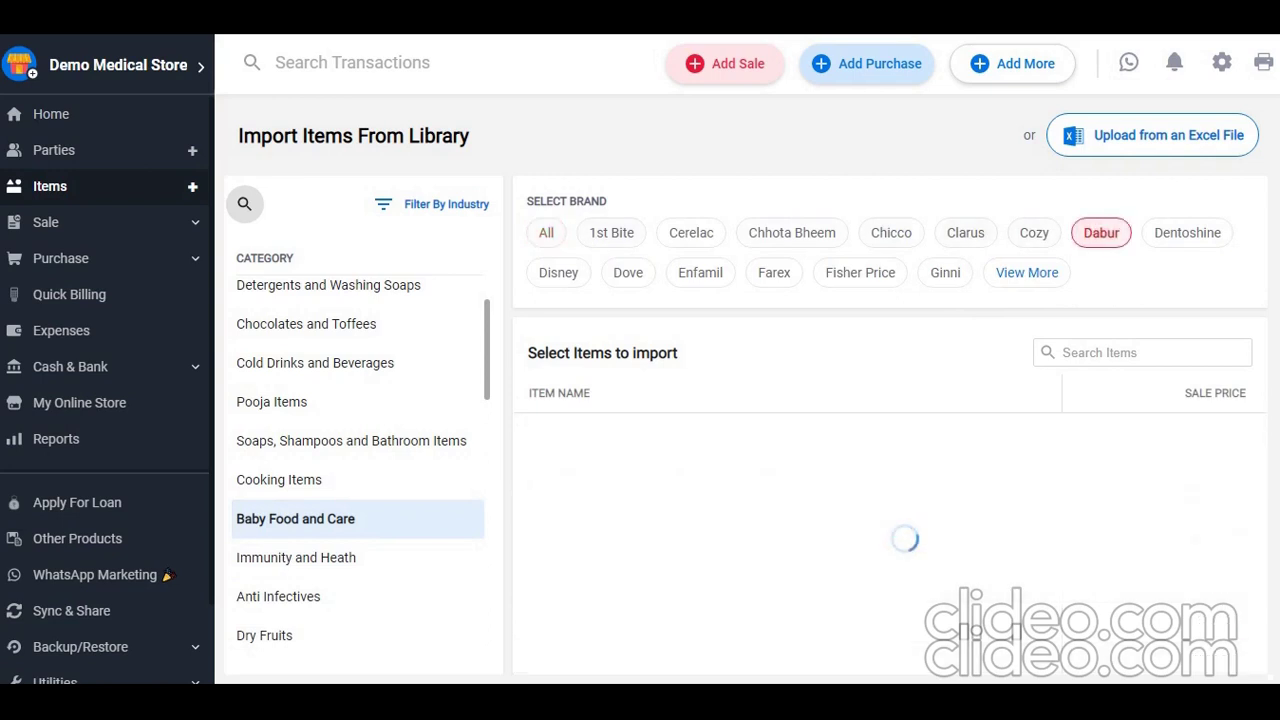
{"action": "scroll", "coordinate": [890, 540], "scroll_direction": "down", "scroll_amount": 1}
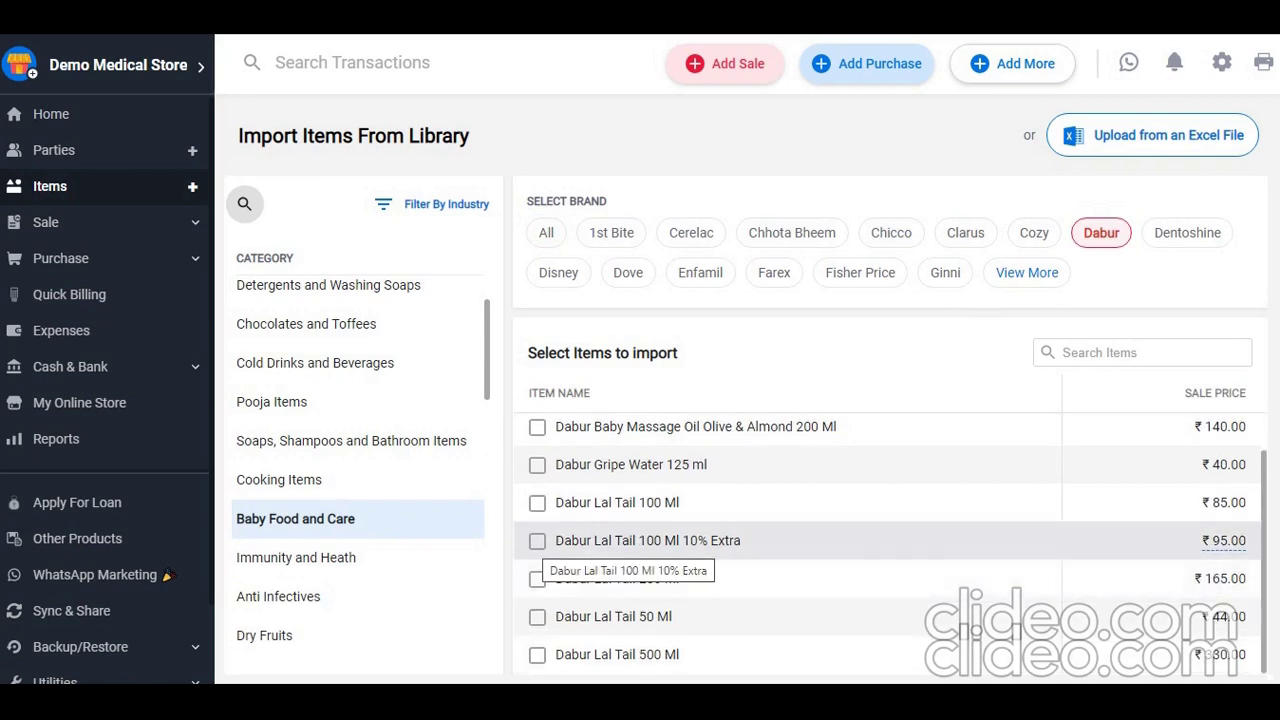
{"action": "left_click", "coordinate": [537, 502]}
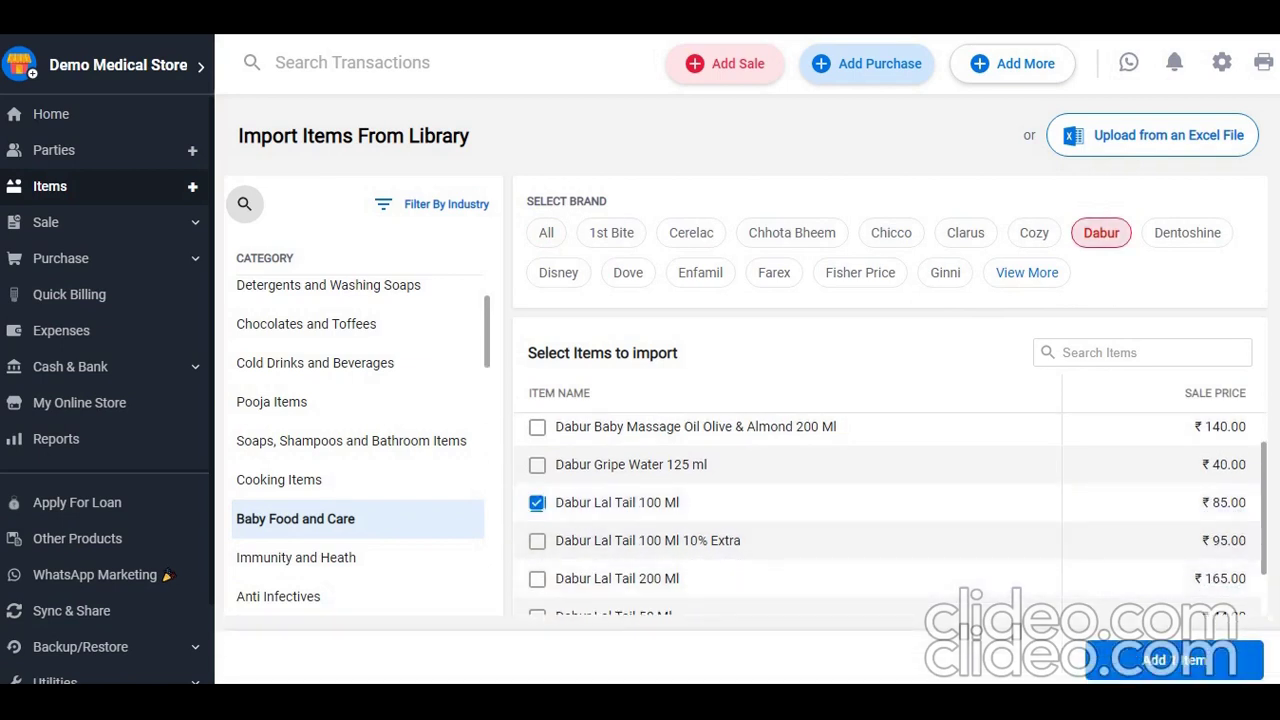
{"action": "left_click", "coordinate": [1174, 659]}
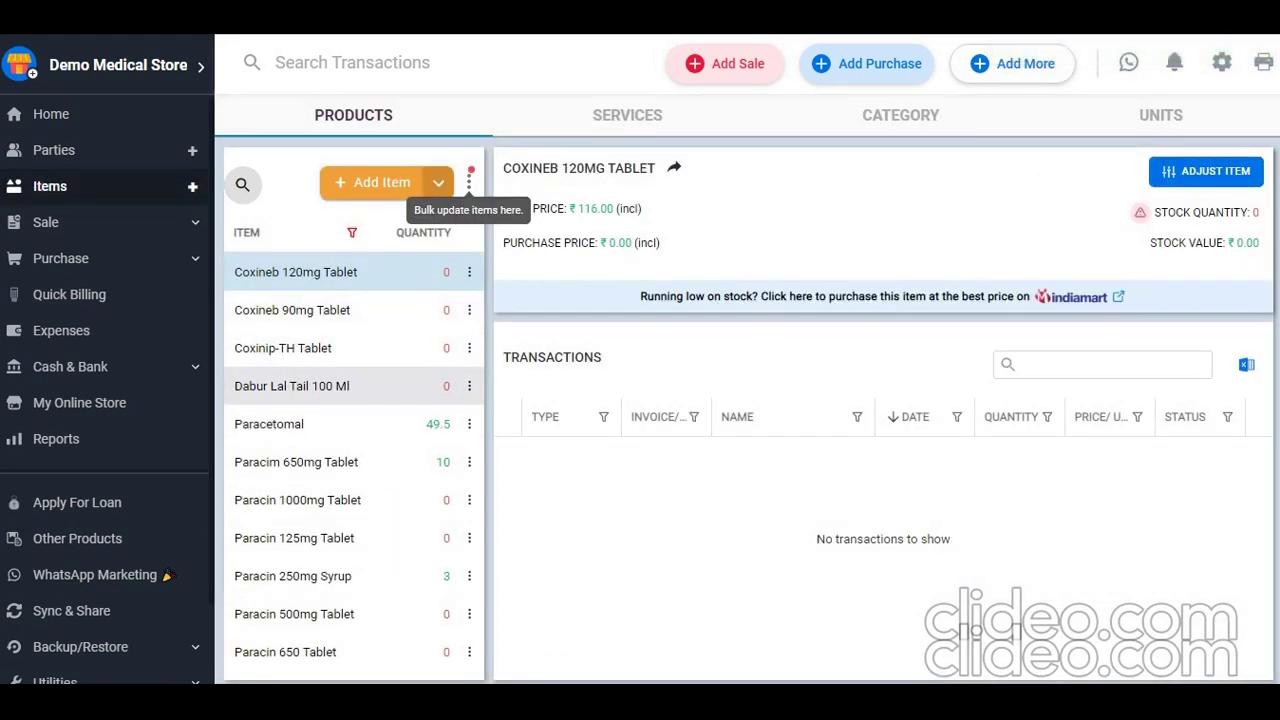
Step: Start a new purchase bill for Demo Party with bill number 123
{"action": "left_click", "coordinate": [469, 386]}
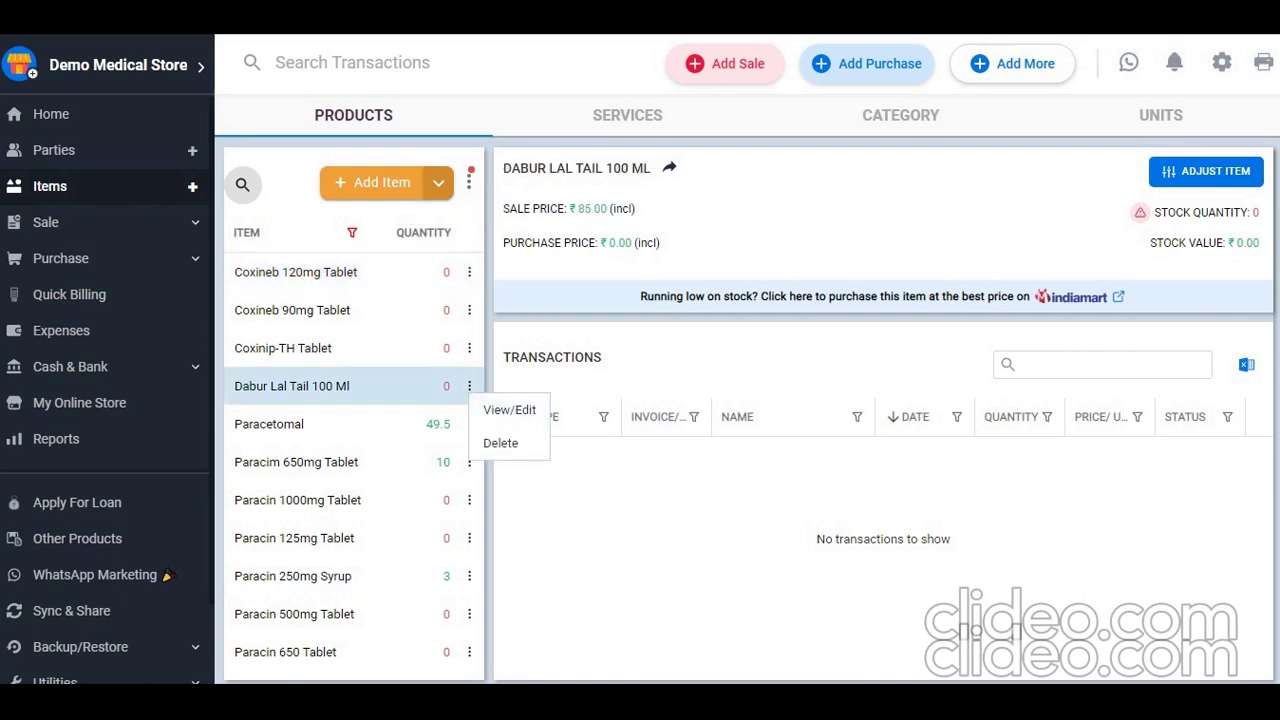
{"action": "left_click", "coordinate": [50, 114]}
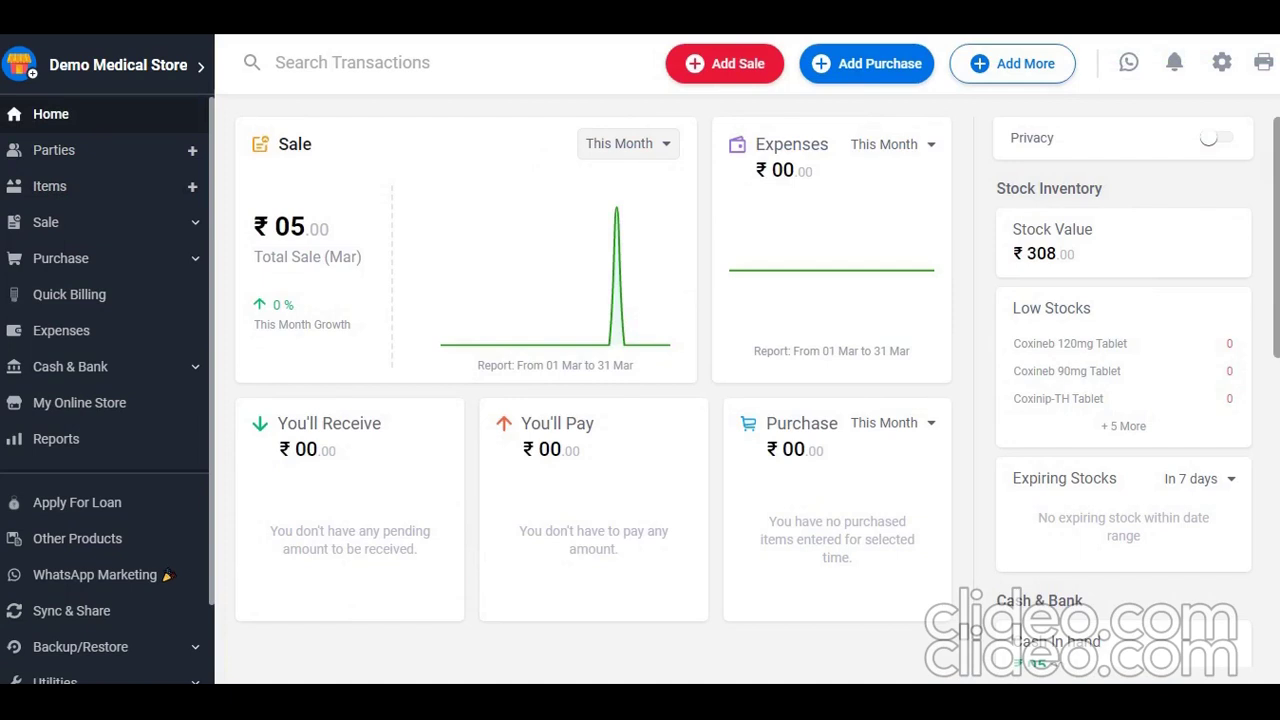
{"action": "left_click", "coordinate": [866, 63]}
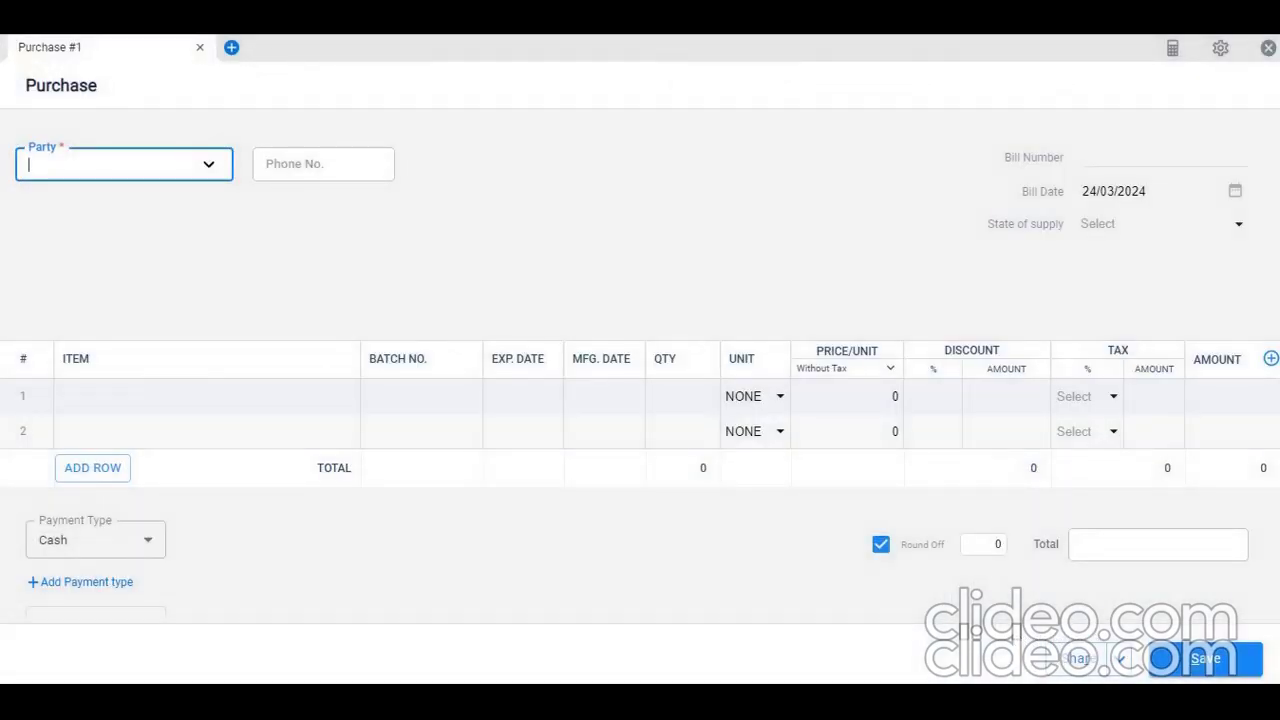
{"action": "type", "text": "Demo Par"}
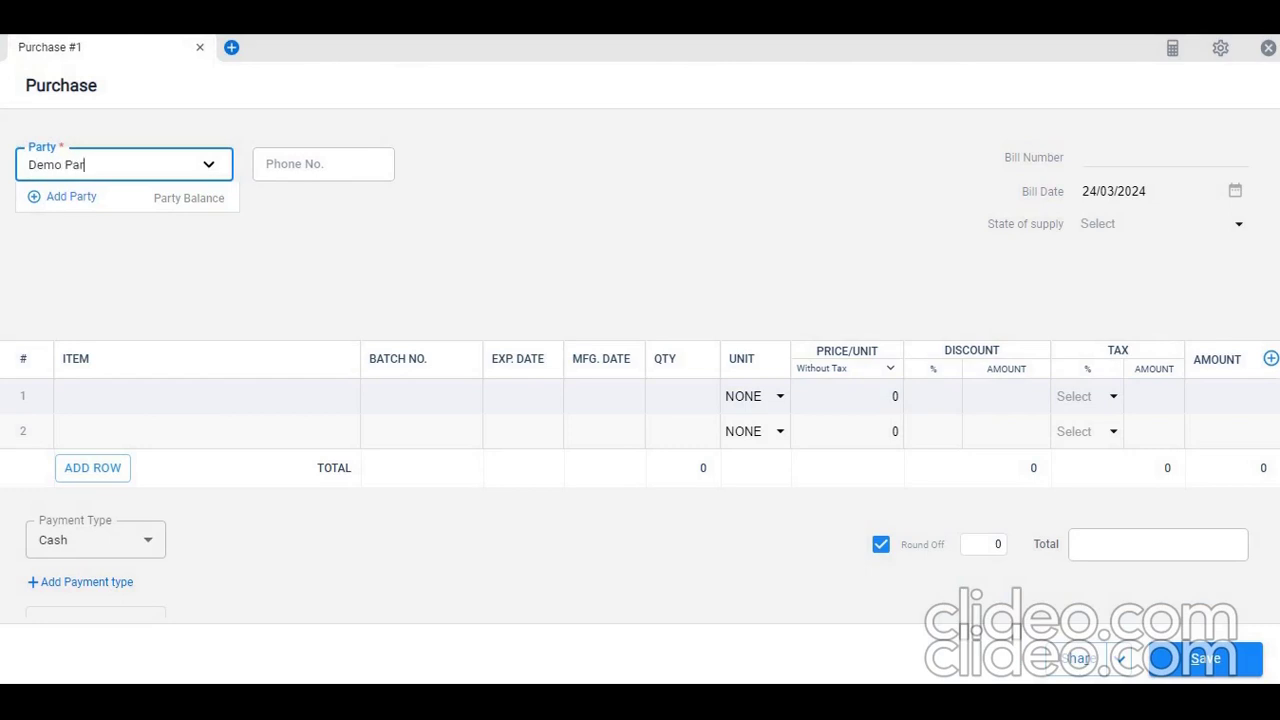
{"action": "type", "text": "ty"}
{"action": "key", "text": "Tab"}
{"action": "key", "text": "Tab"}
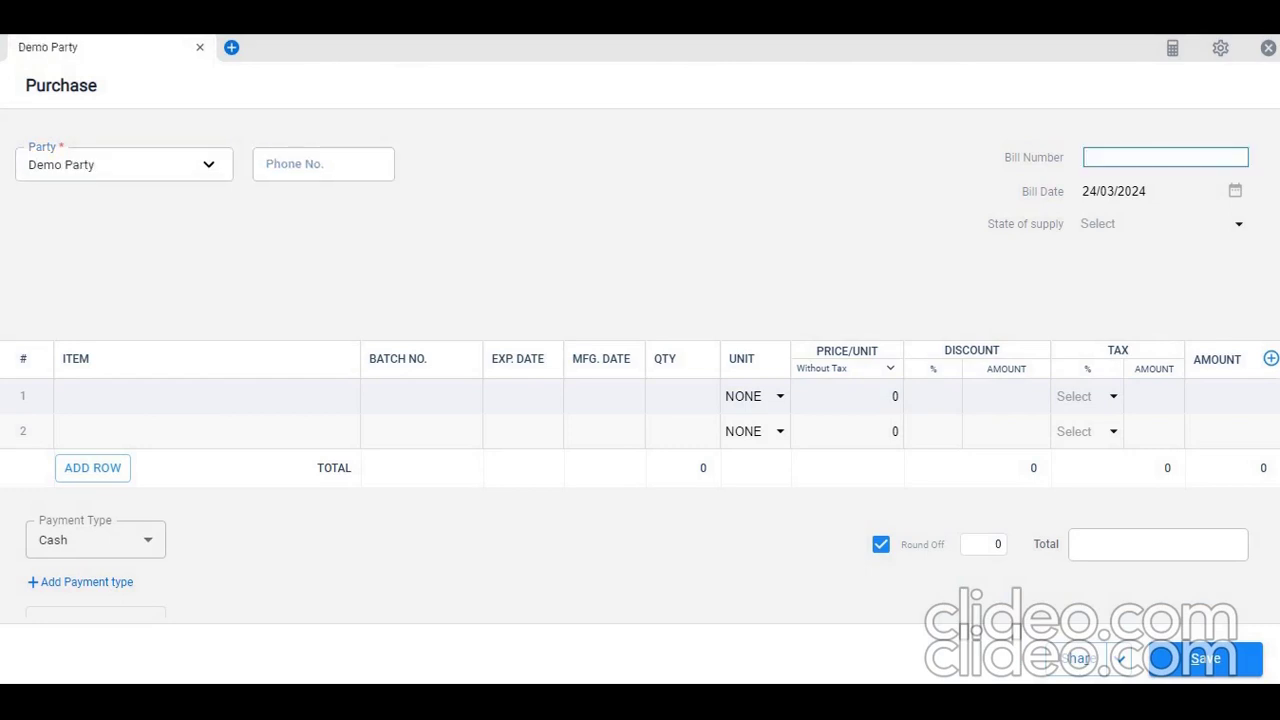
{"action": "type", "text": "123"}
Step: Add Dabur Lal Tail 100 Ml as the purchase's first item with batch number 12456
{"action": "left_click", "coordinate": [206, 396]}
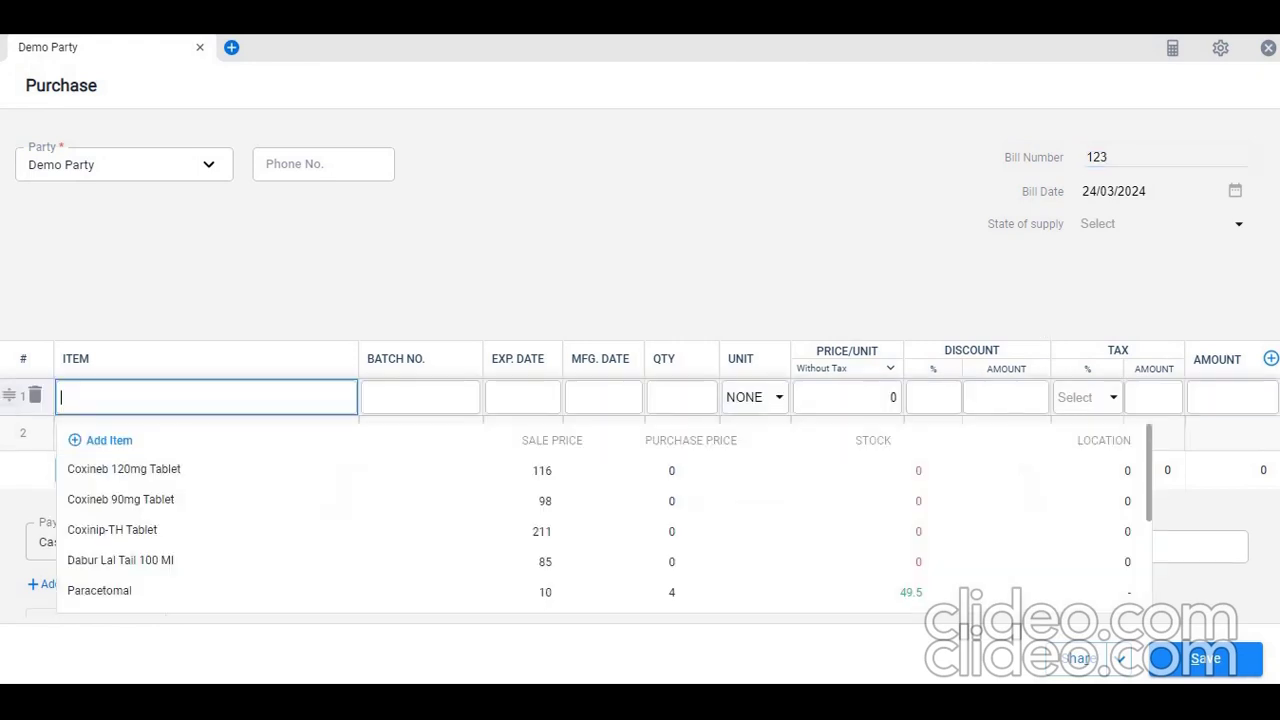
{"action": "type", "text": "dabu"}
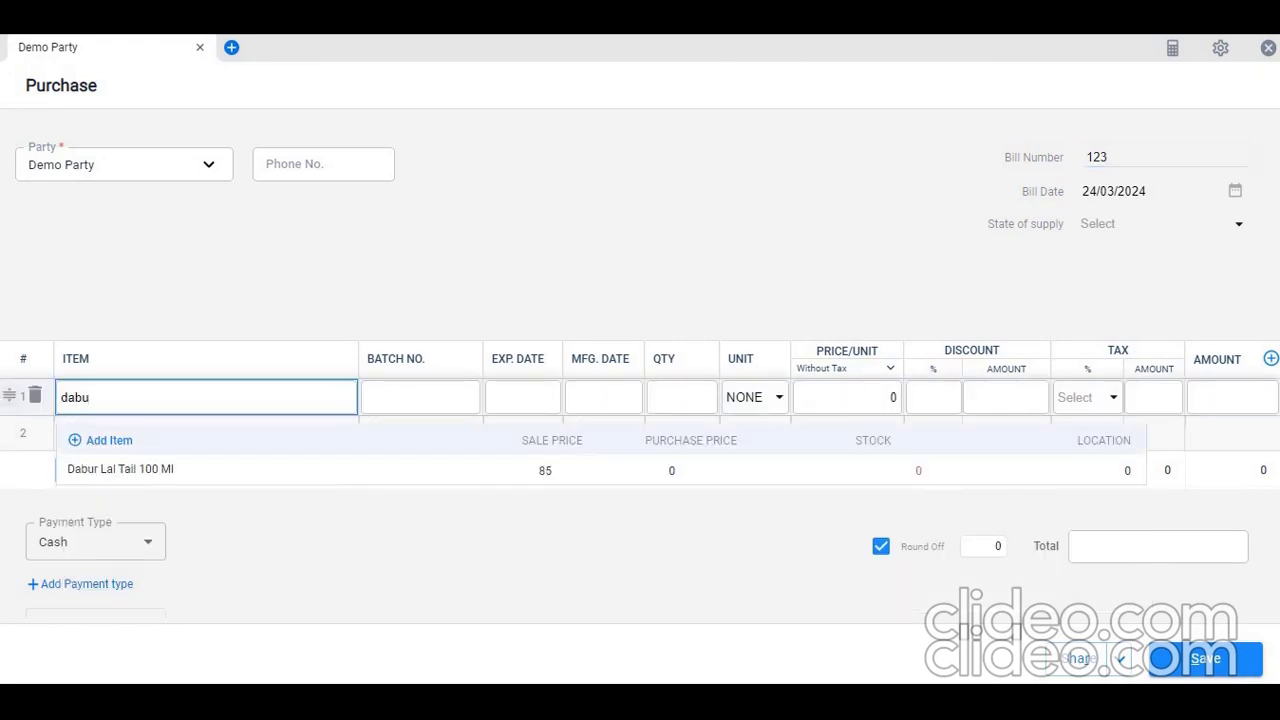
{"action": "left_click", "coordinate": [120, 469]}
{"action": "left_click", "coordinate": [420, 397]}
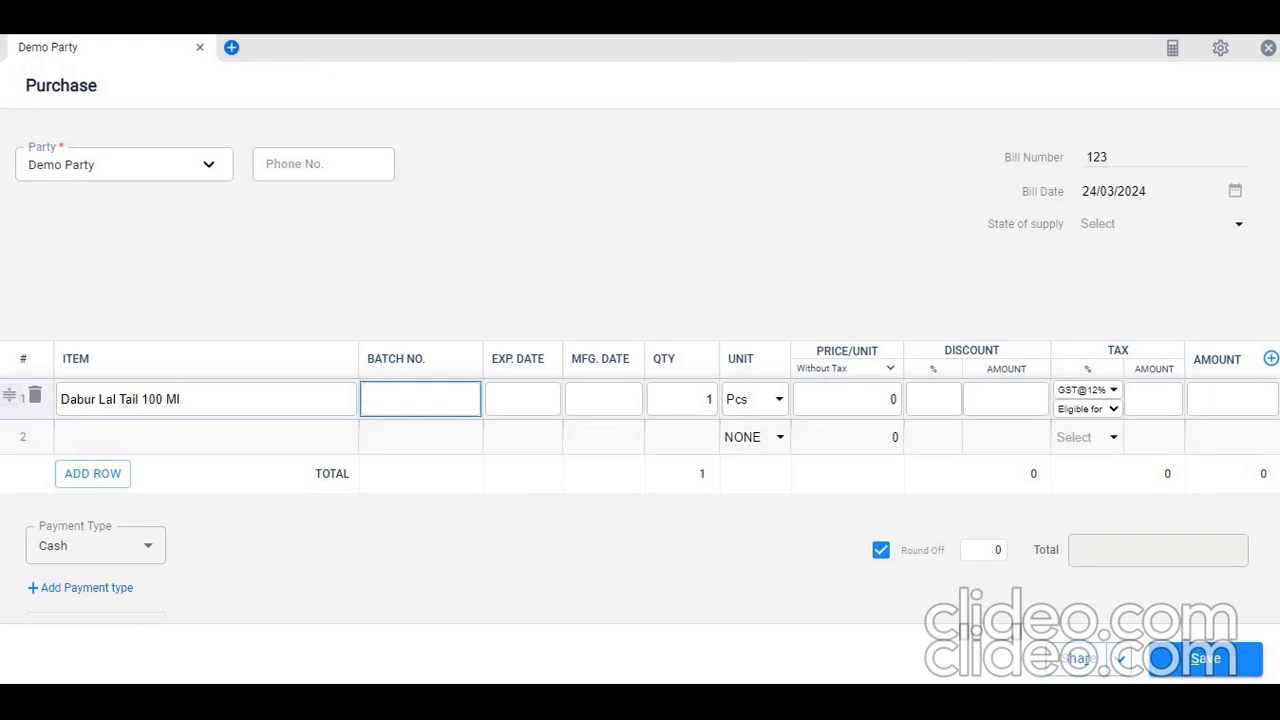
{"action": "type", "text": "12456"}
Step: Set the expiry date of the Dabur Lal Tail 100 Ml line to 06/2026
{"action": "key", "text": "Tab"}
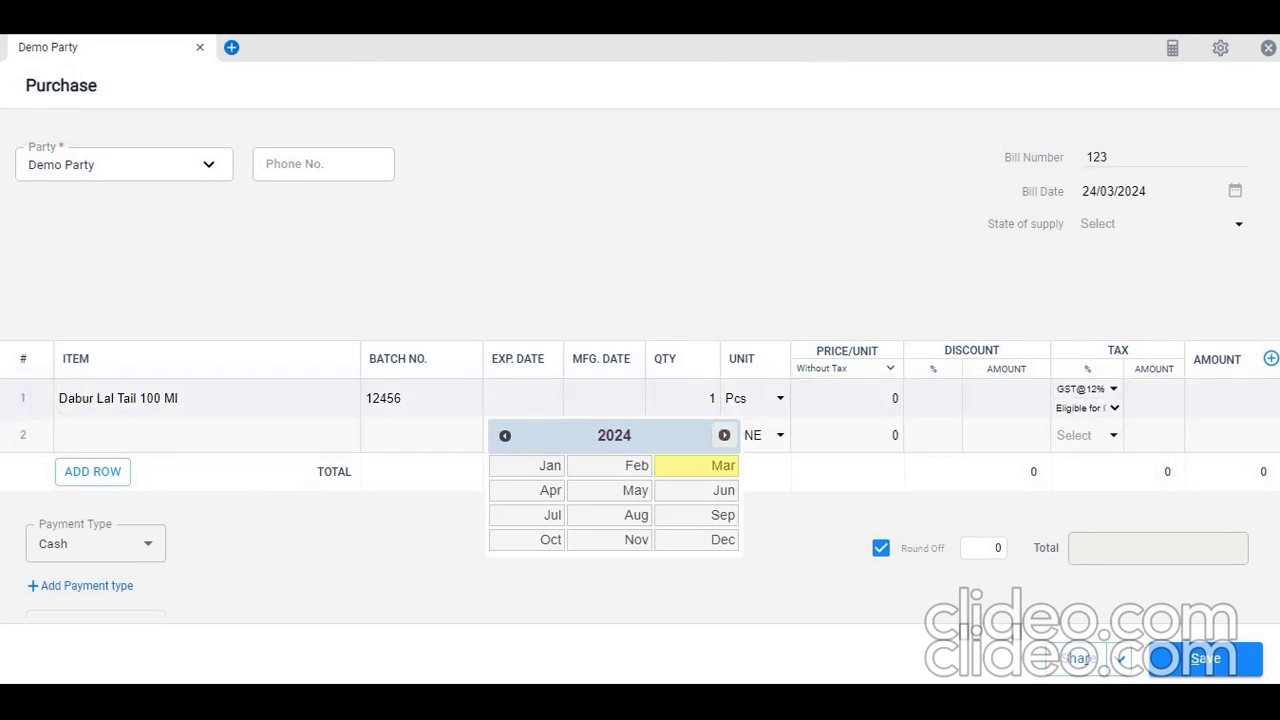
{"action": "left_click", "coordinate": [723, 435]}
{"action": "left_click", "coordinate": [723, 435]}
{"action": "left_click", "coordinate": [696, 490]}
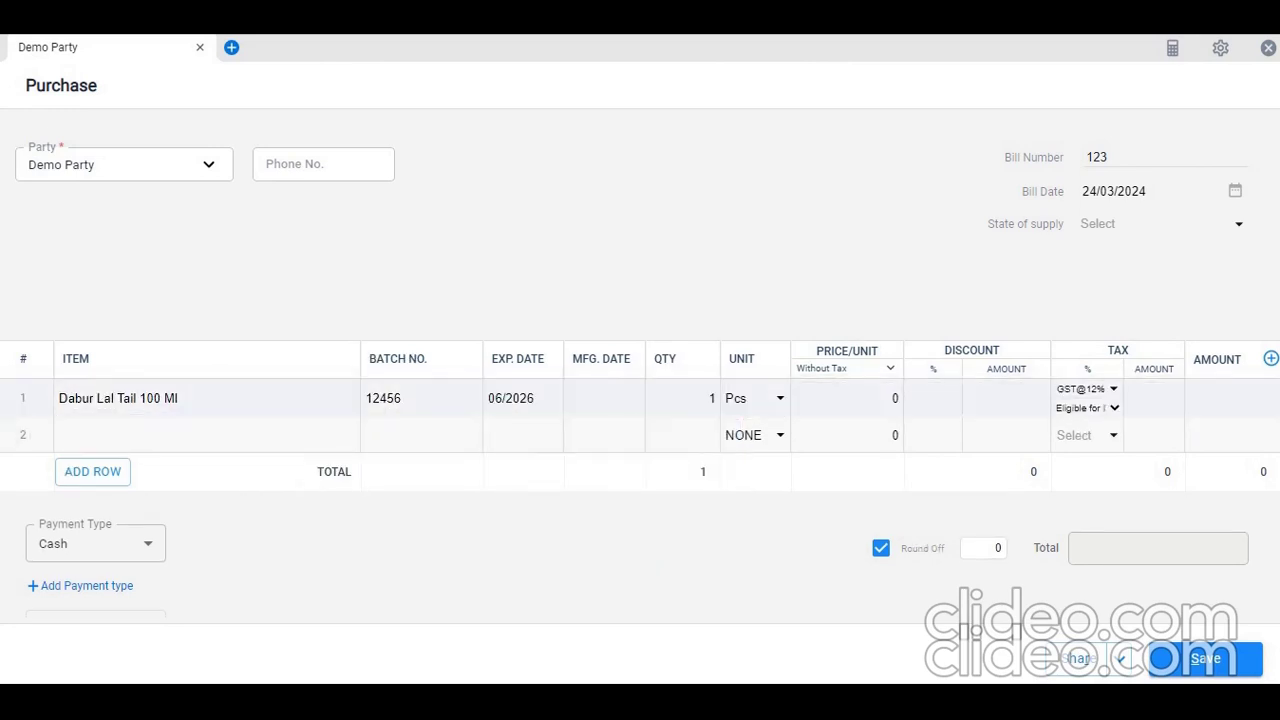
Step: Set the manufacturing date of the Dabur Lal Tail 100 Ml line to 01/08/2023
{"action": "left_click", "coordinate": [603, 398]}
{"action": "left_click", "coordinate": [585, 435]}
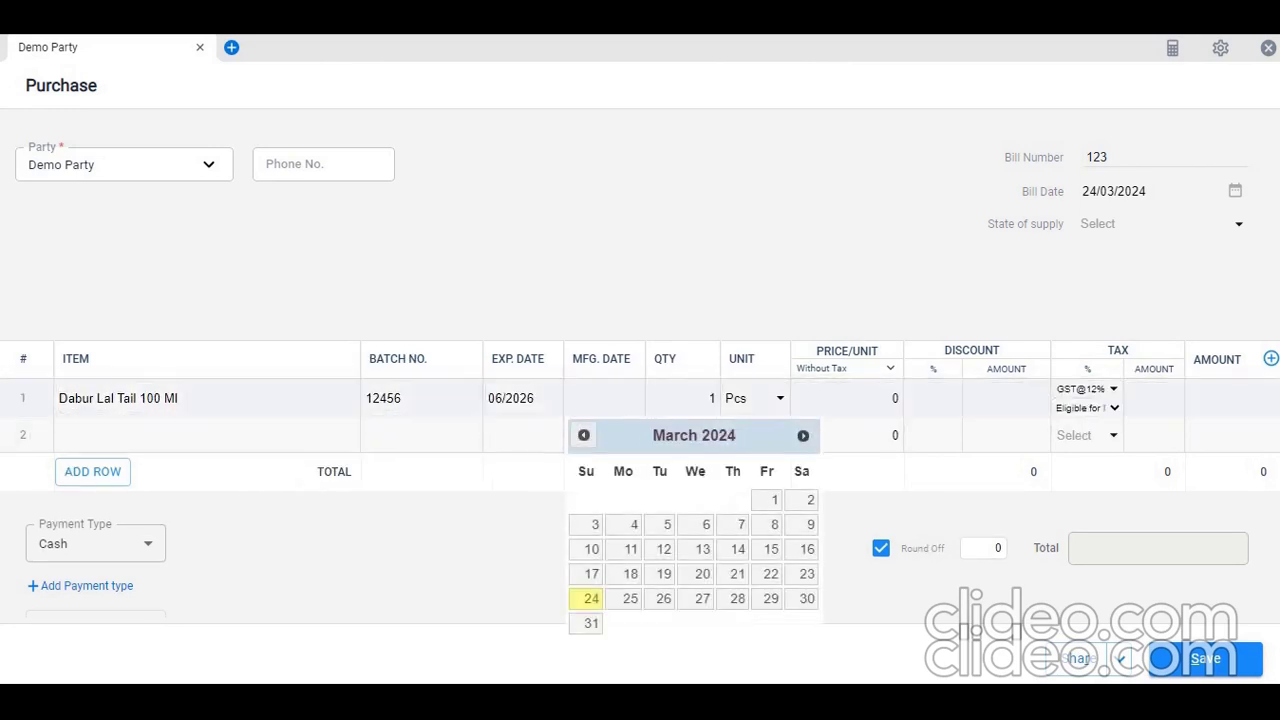
{"action": "left_click", "coordinate": [585, 435]}
{"action": "left_click", "coordinate": [585, 435]}
{"action": "left_click", "coordinate": [585, 435]}
{"action": "left_click", "coordinate": [585, 435]}
{"action": "left_click", "coordinate": [585, 435]}
{"action": "left_click", "coordinate": [585, 435]}
{"action": "left_click", "coordinate": [659, 499]}
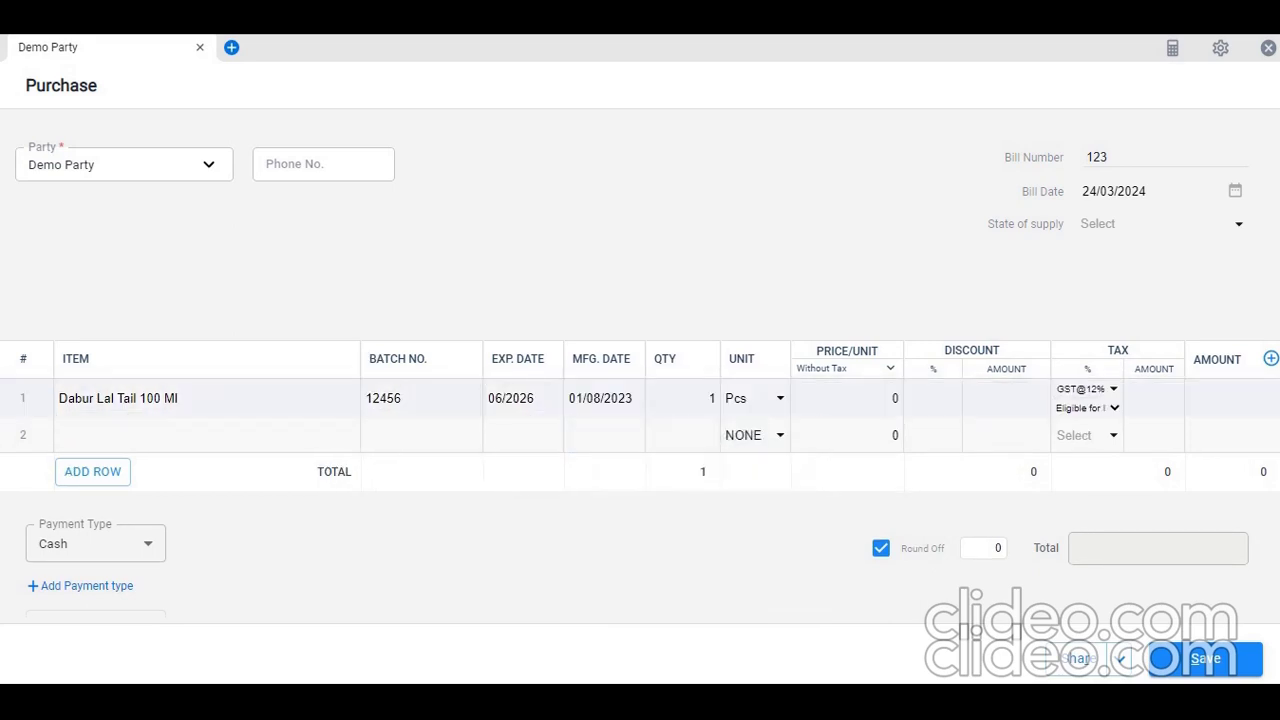
Step: Set the Dabur Lal Tail 100 Ml line's quantity to 10 with PIECES (PCS) as its unit
{"action": "left_click", "coordinate": [681, 398]}
{"action": "type", "text": "10"}
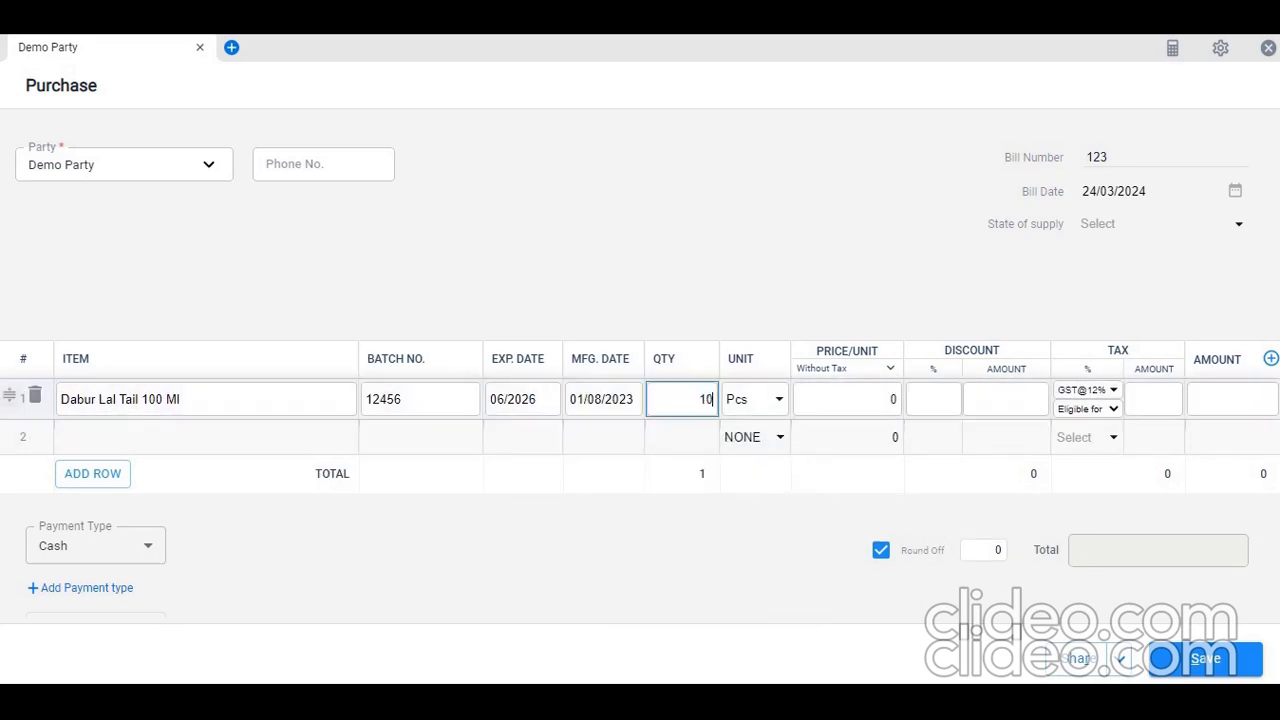
{"action": "key", "text": "Tab"}
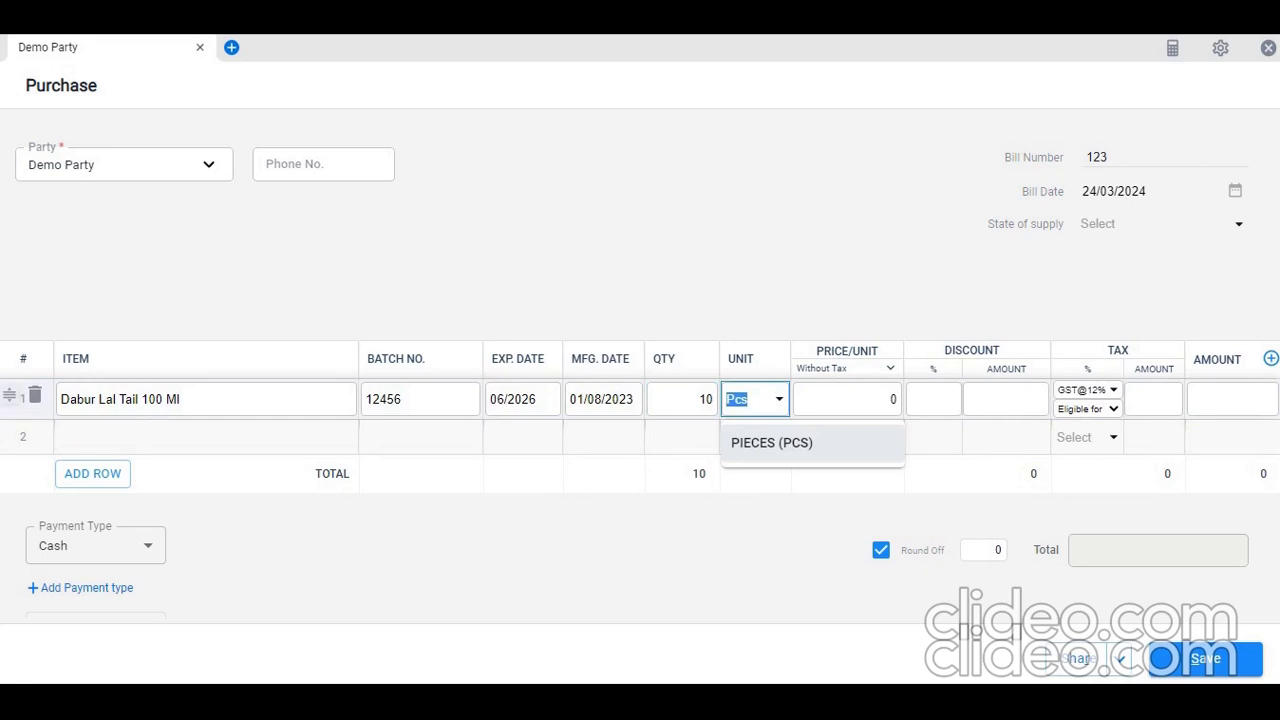
{"action": "left_click", "coordinate": [771, 442]}
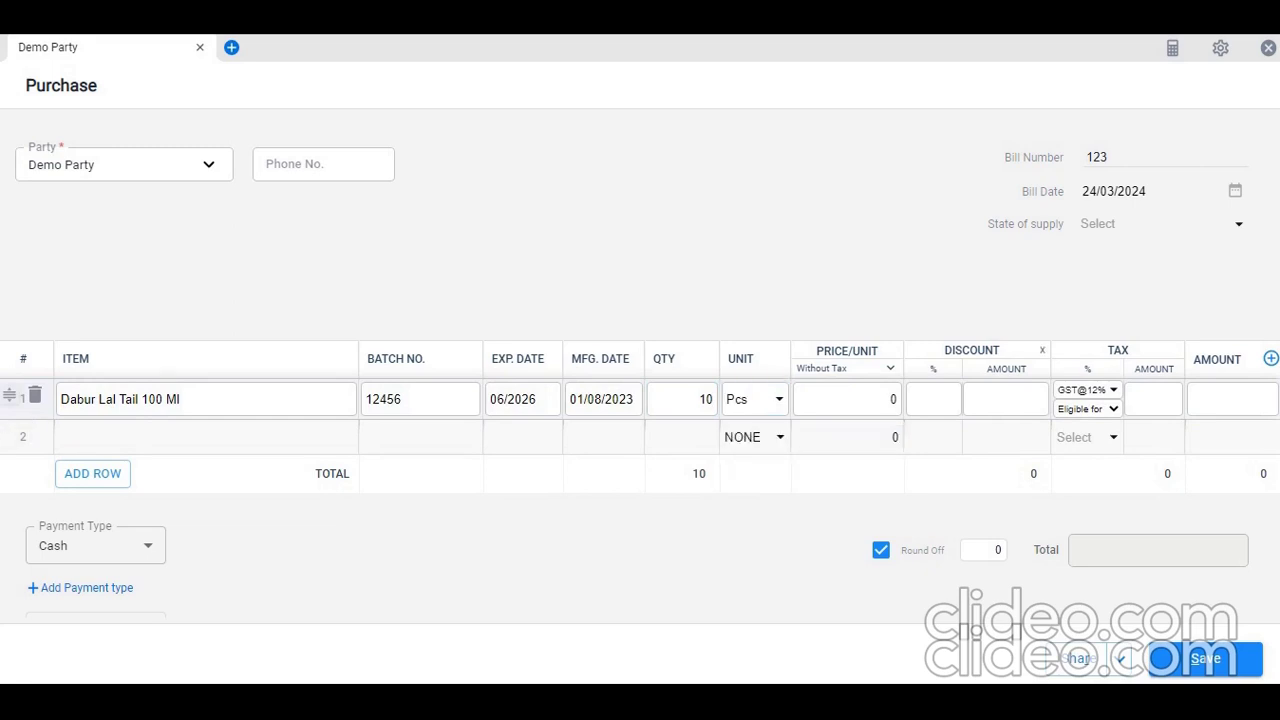
Step: Make the purchase prices tax-inclusive and set the Dabur Lal Tail 100 Ml line's unit price to 60
{"action": "left_click", "coordinate": [845, 368]}
{"action": "left_click", "coordinate": [847, 366]}
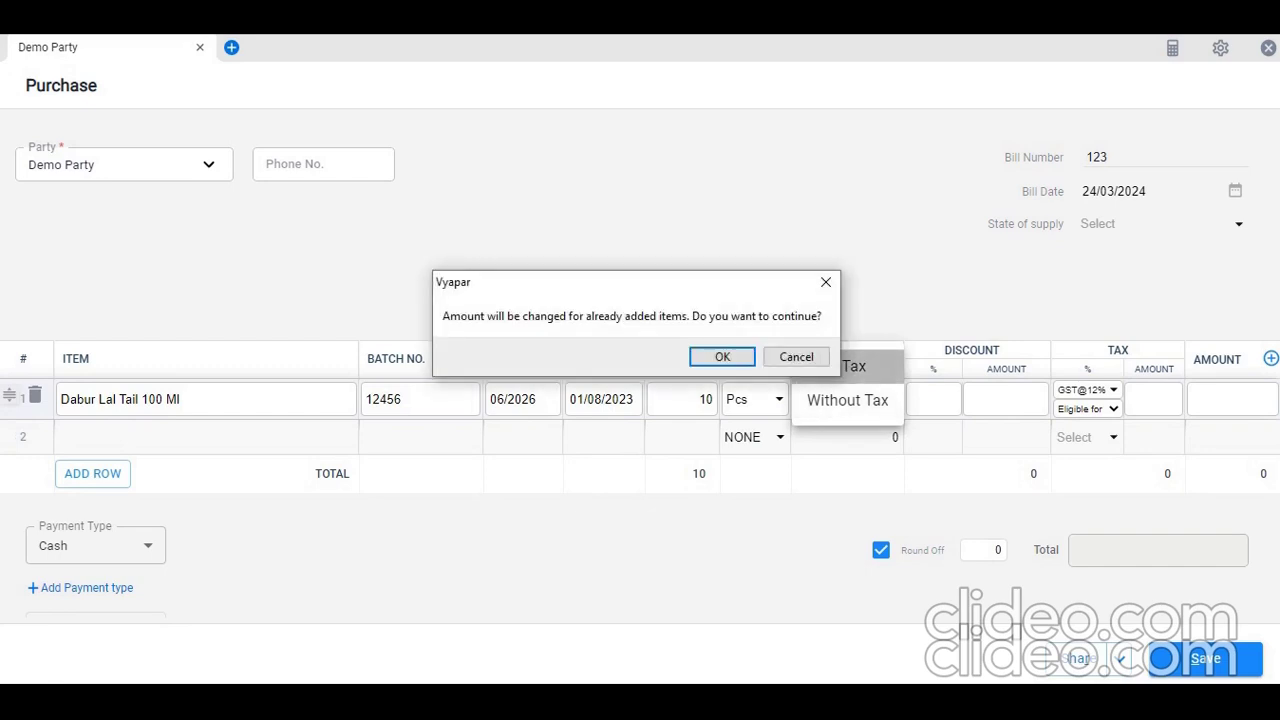
{"action": "key", "text": "Return"}
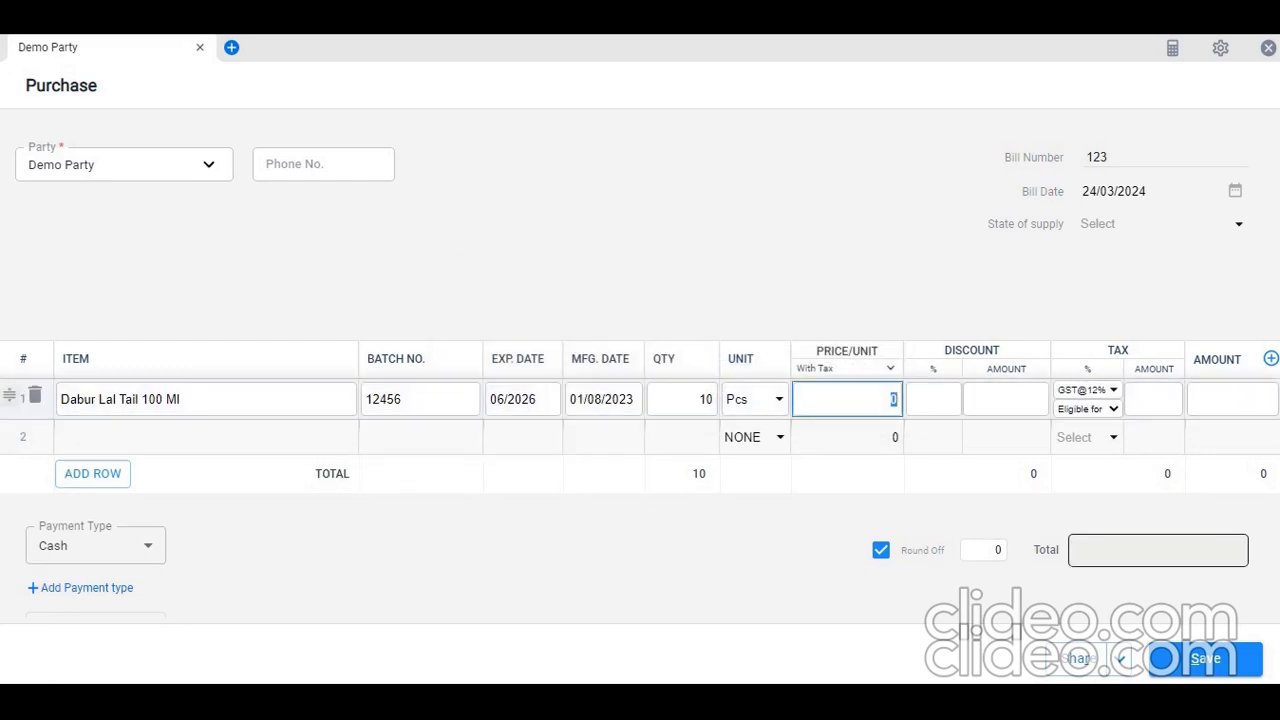
{"action": "type", "text": "120"}
{"action": "key", "text": "Tab"}
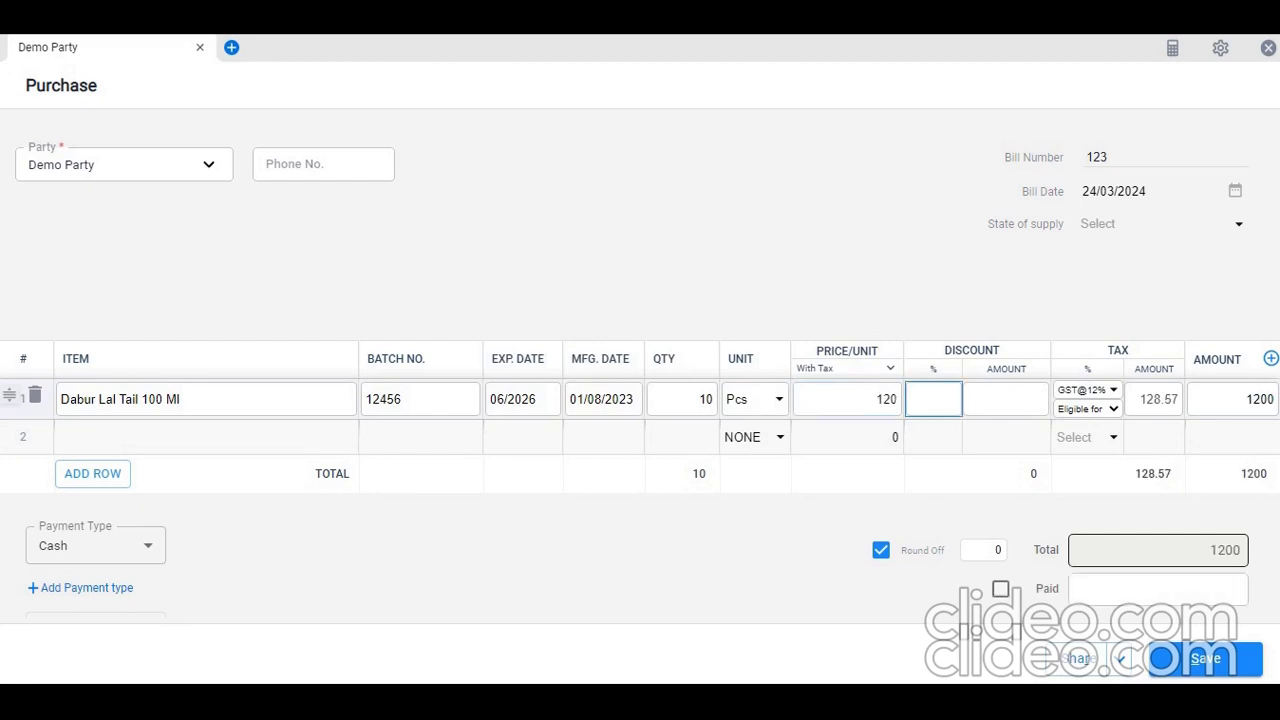
{"action": "key", "text": "shift+Tab"}
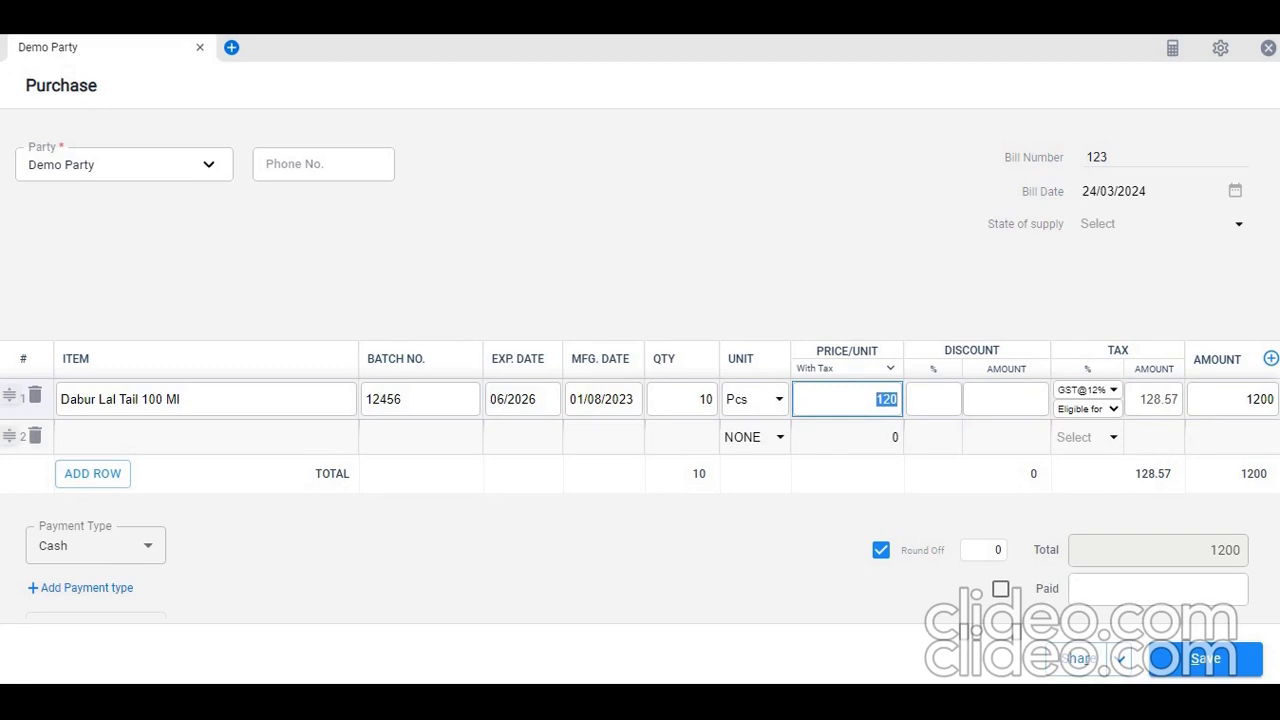
{"action": "type", "text": "60"}
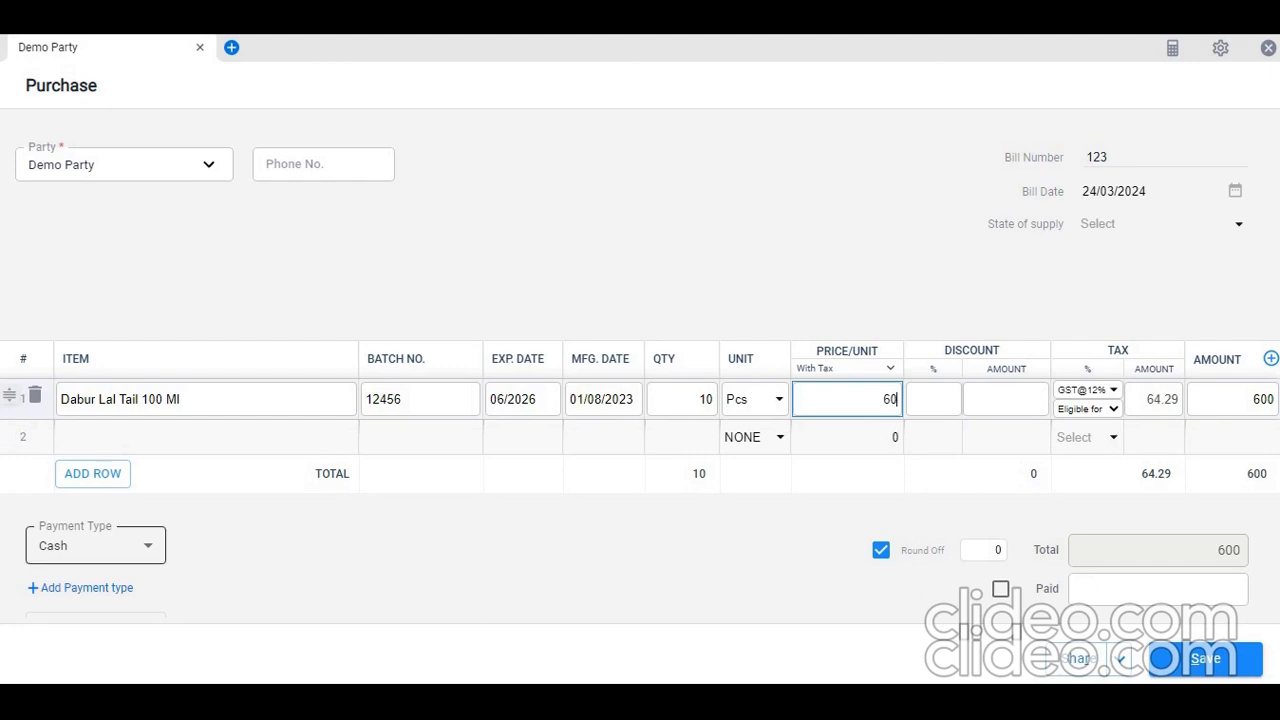
Step: Enter 600 as the paid amount on the cash purchase bill and clear that payment again
{"action": "left_click", "coordinate": [95, 545]}
{"action": "left_click", "coordinate": [95, 543]}
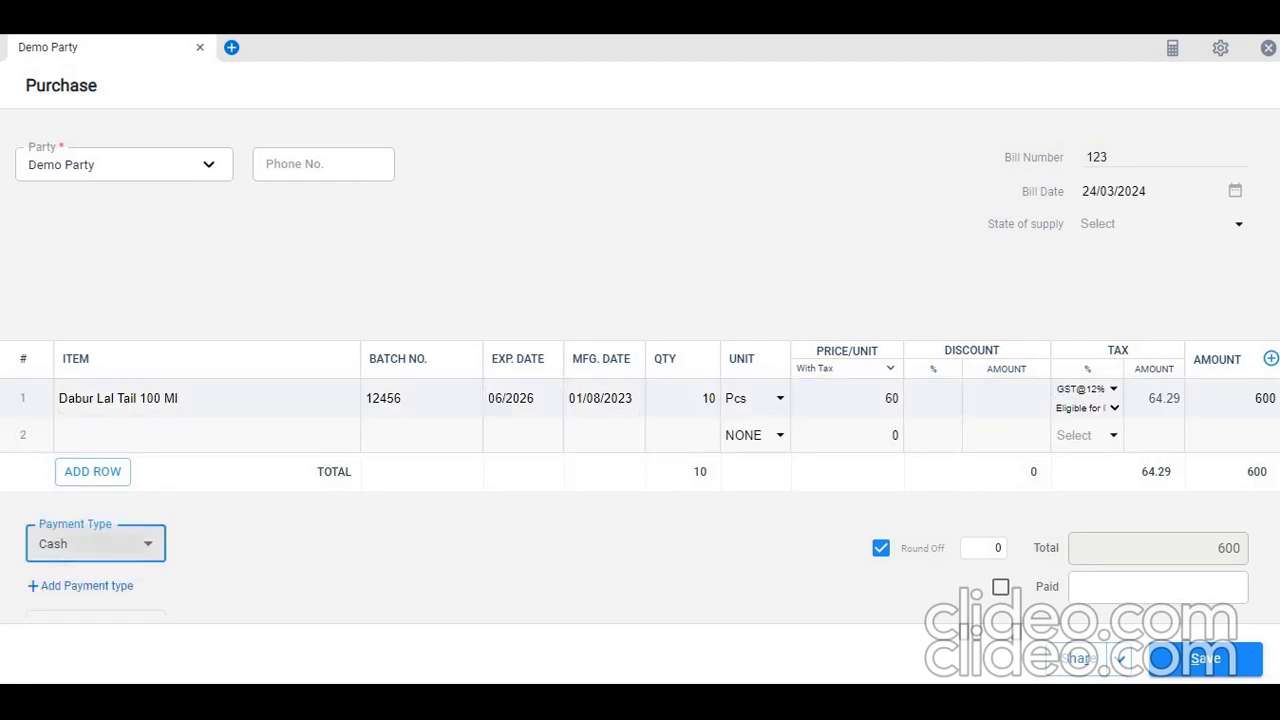
{"action": "left_click", "coordinate": [1157, 587]}
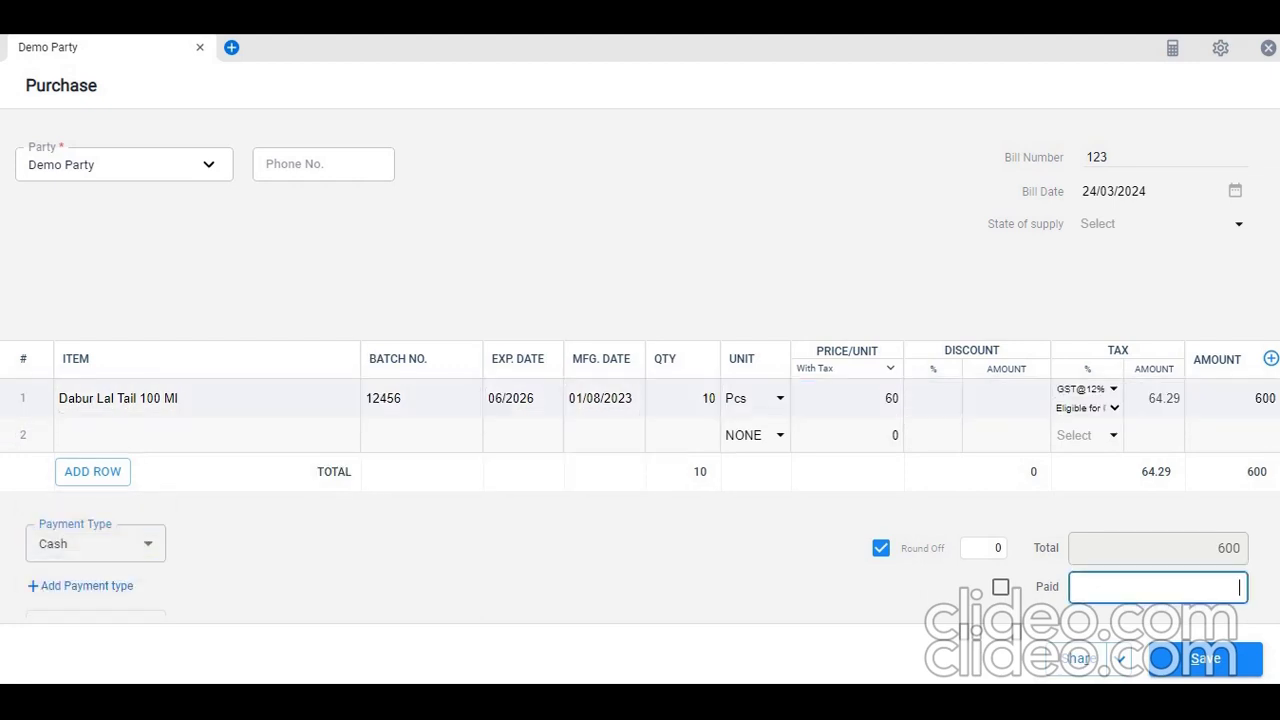
{"action": "type", "text": "600"}
{"action": "scroll", "coordinate": [640, 400], "scroll_direction": "down", "scroll_amount": 1}
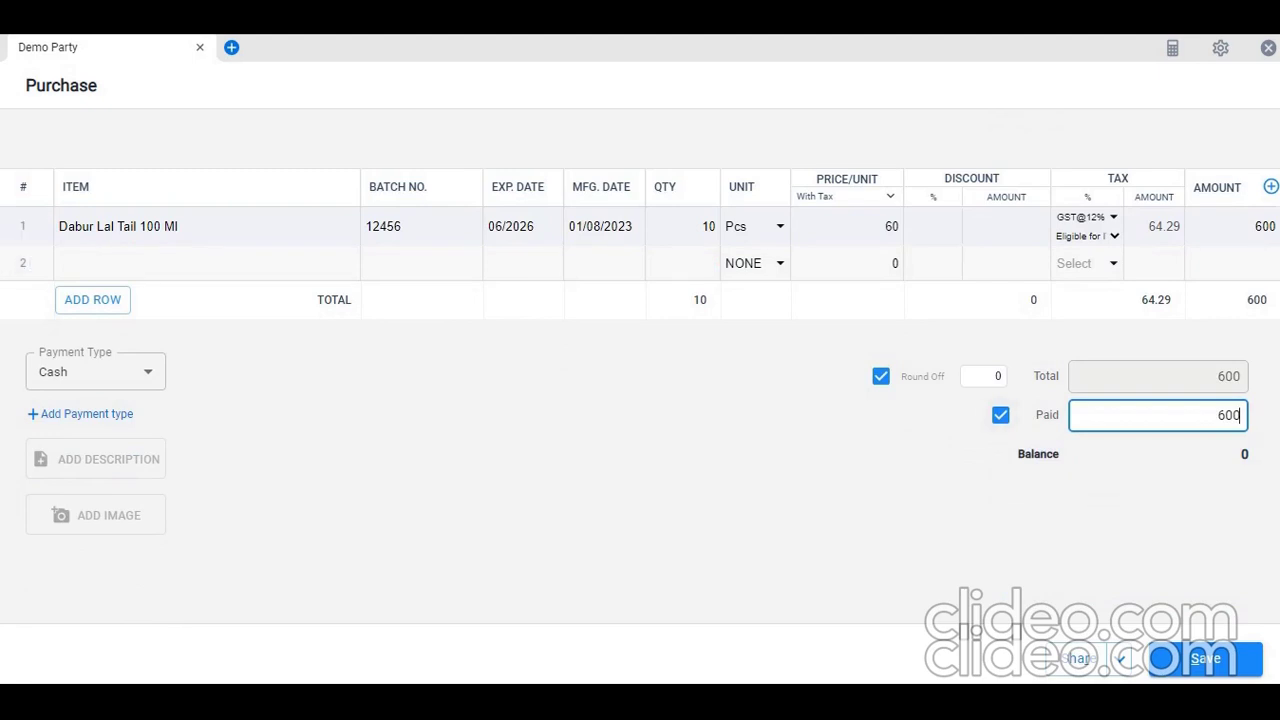
{"action": "left_click", "coordinate": [1000, 415]}
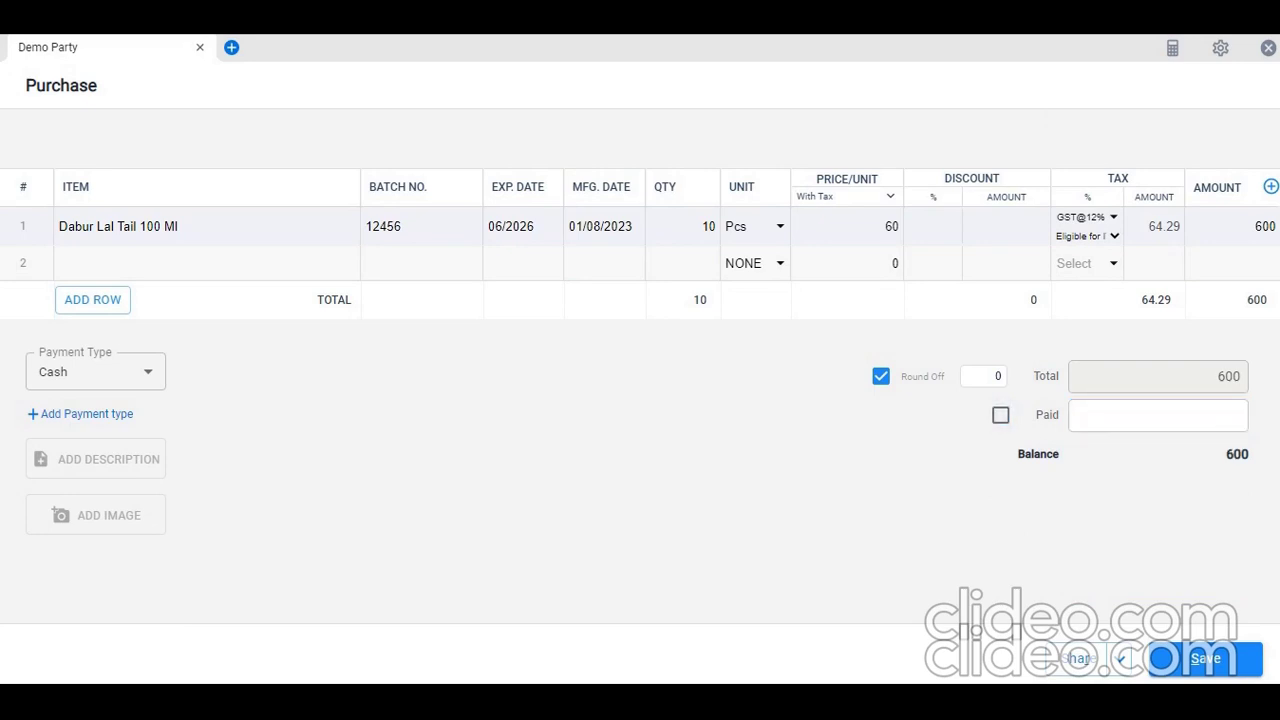
Step: Save the purchase bill for Demo Party without a paid amount
{"action": "scroll", "coordinate": [640, 400], "scroll_direction": "up", "scroll_amount": 3}
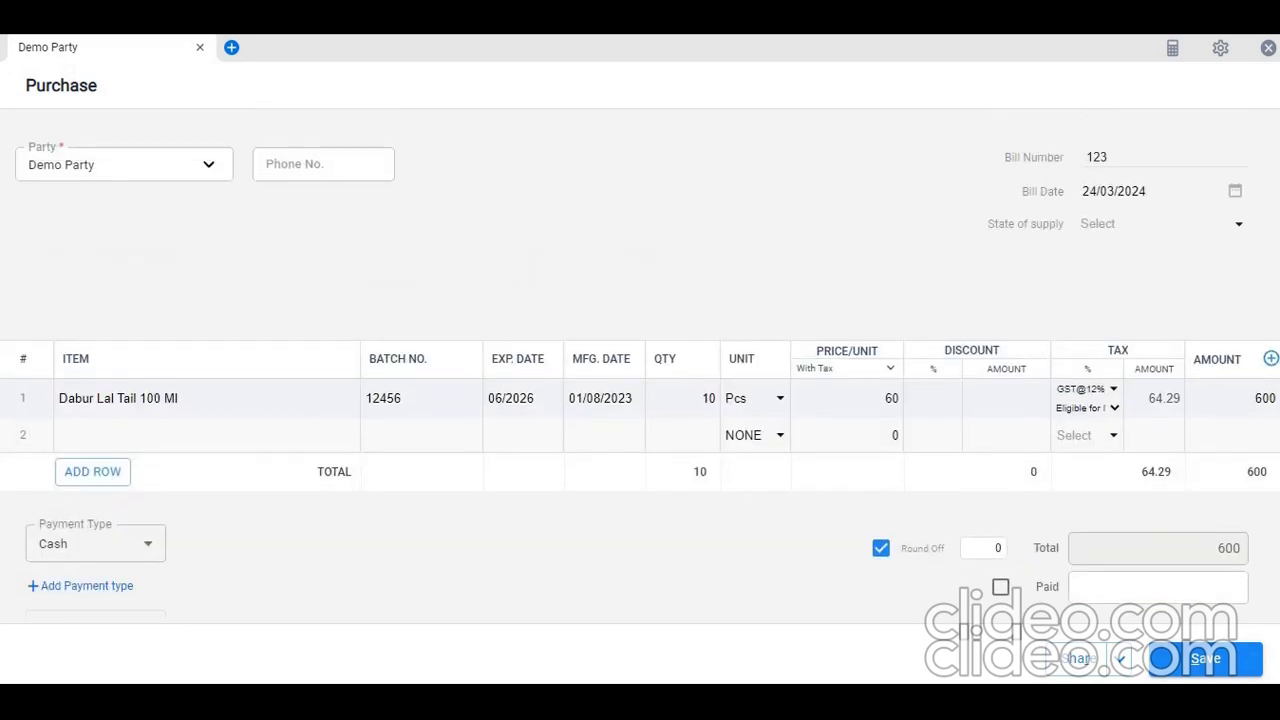
{"action": "scroll", "coordinate": [640, 400], "scroll_direction": "down", "scroll_amount": 3}
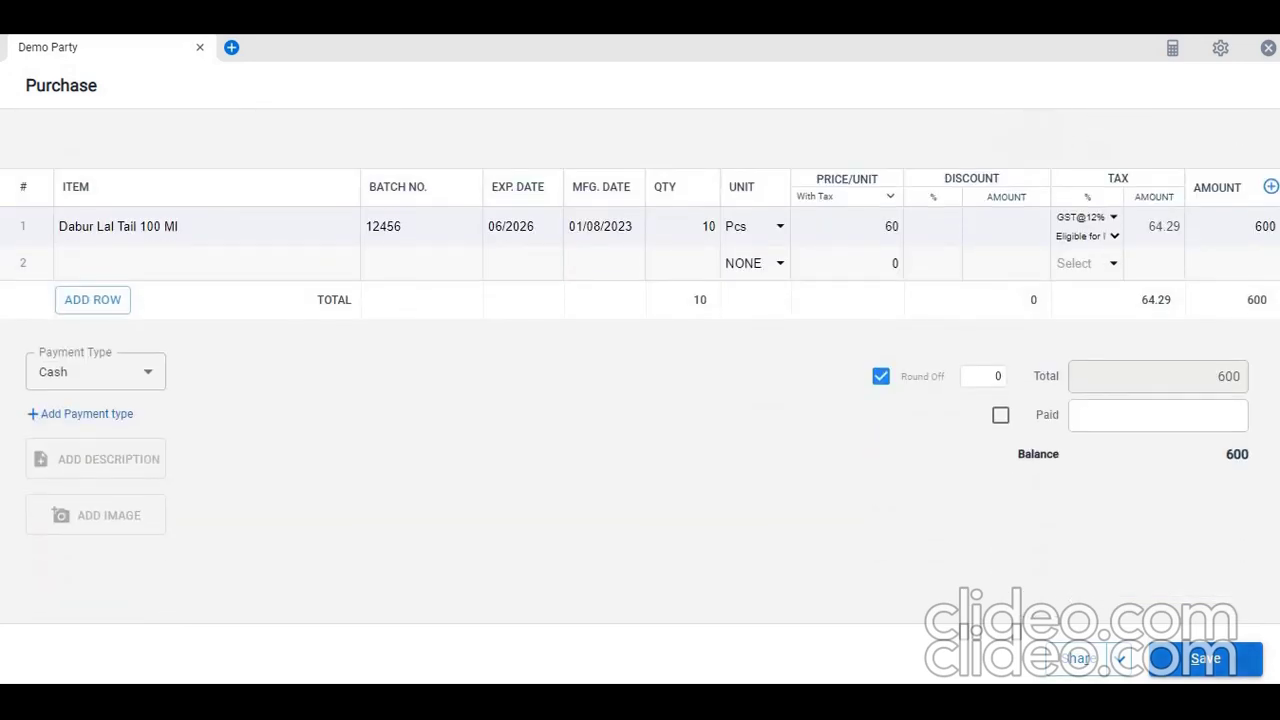
{"action": "left_click", "coordinate": [1206, 659]}
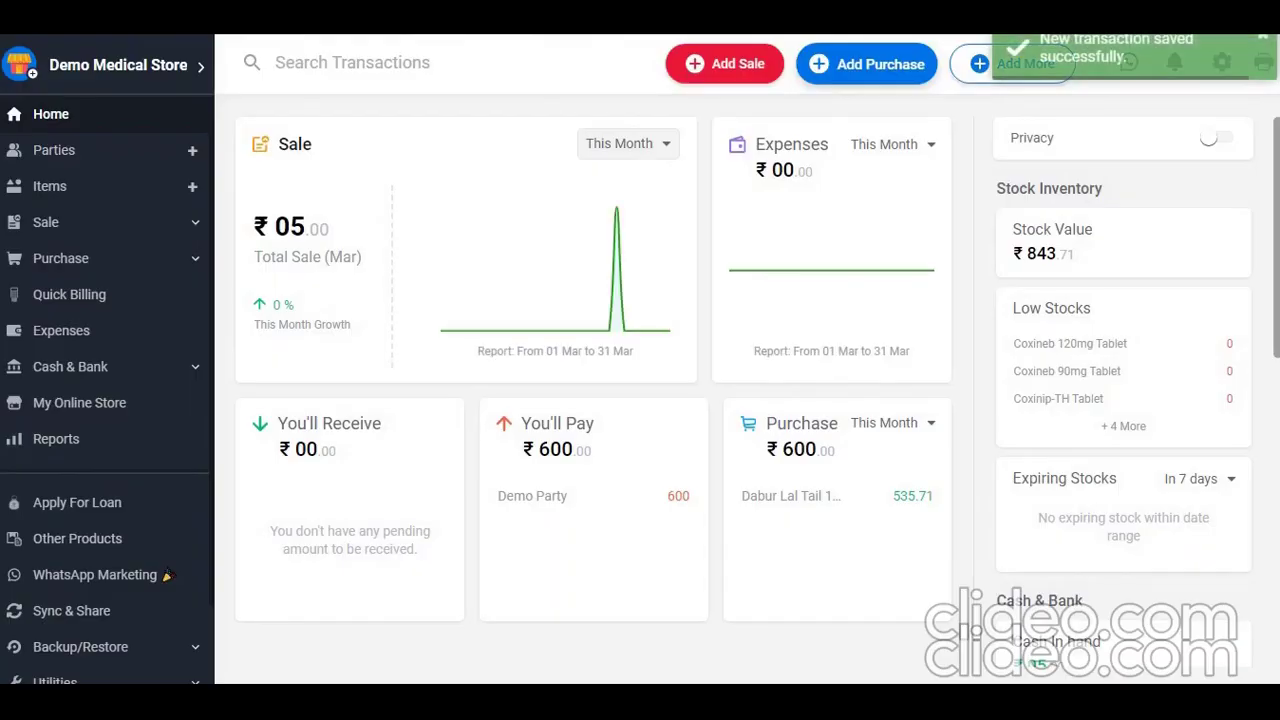
Step: Find bill 123 in the Dabur Lal Tail 100 Ml item's transactions and open its PDF
{"action": "left_click", "coordinate": [50, 186]}
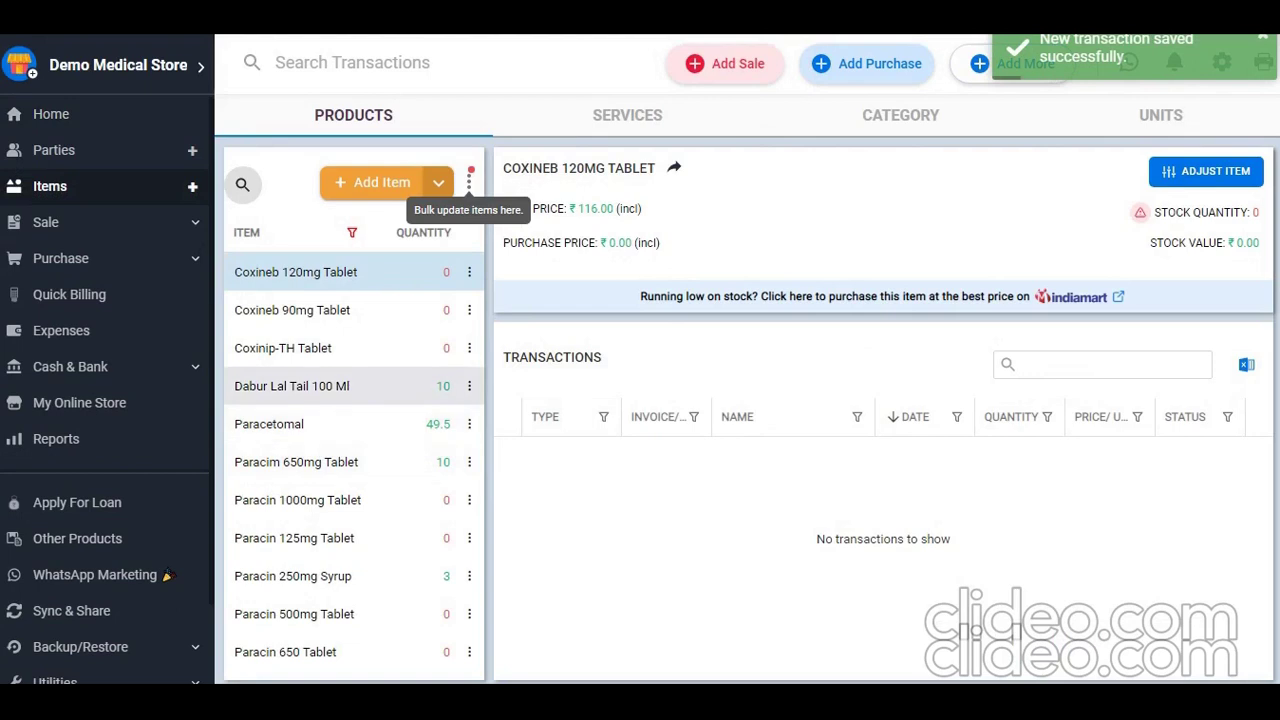
{"action": "left_click", "coordinate": [291, 386]}
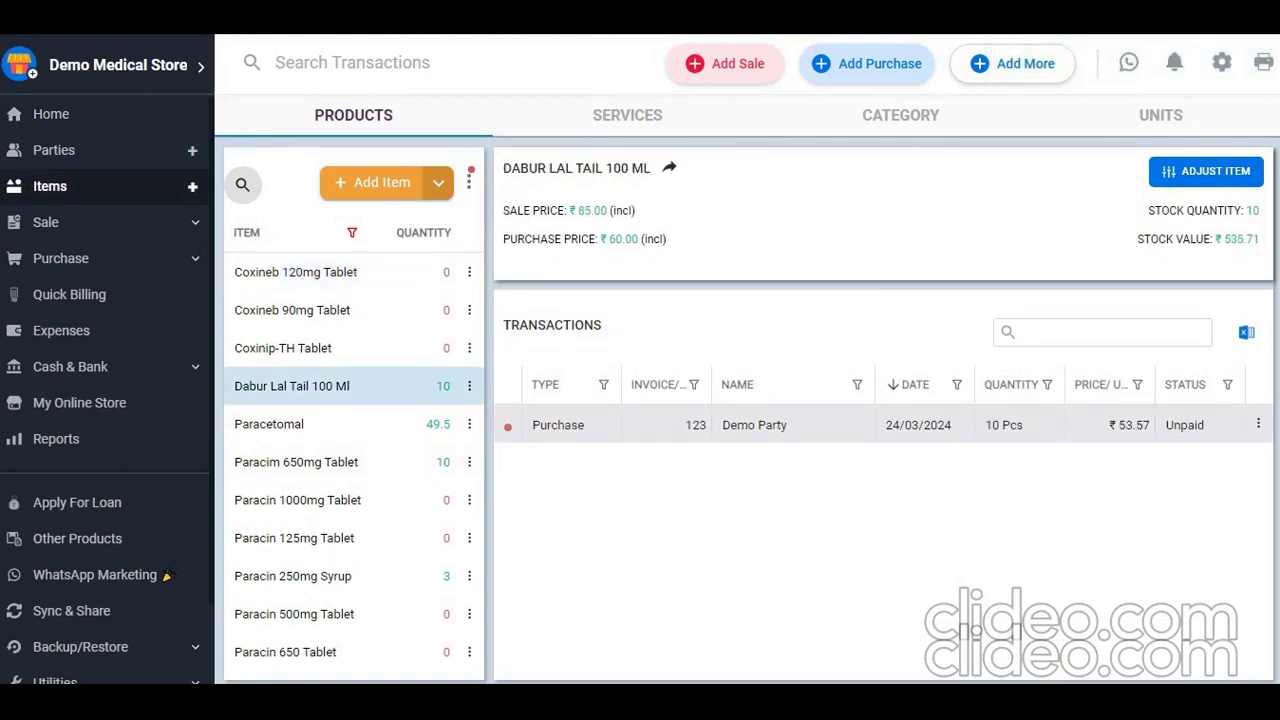
{"action": "left_click", "coordinate": [1257, 424]}
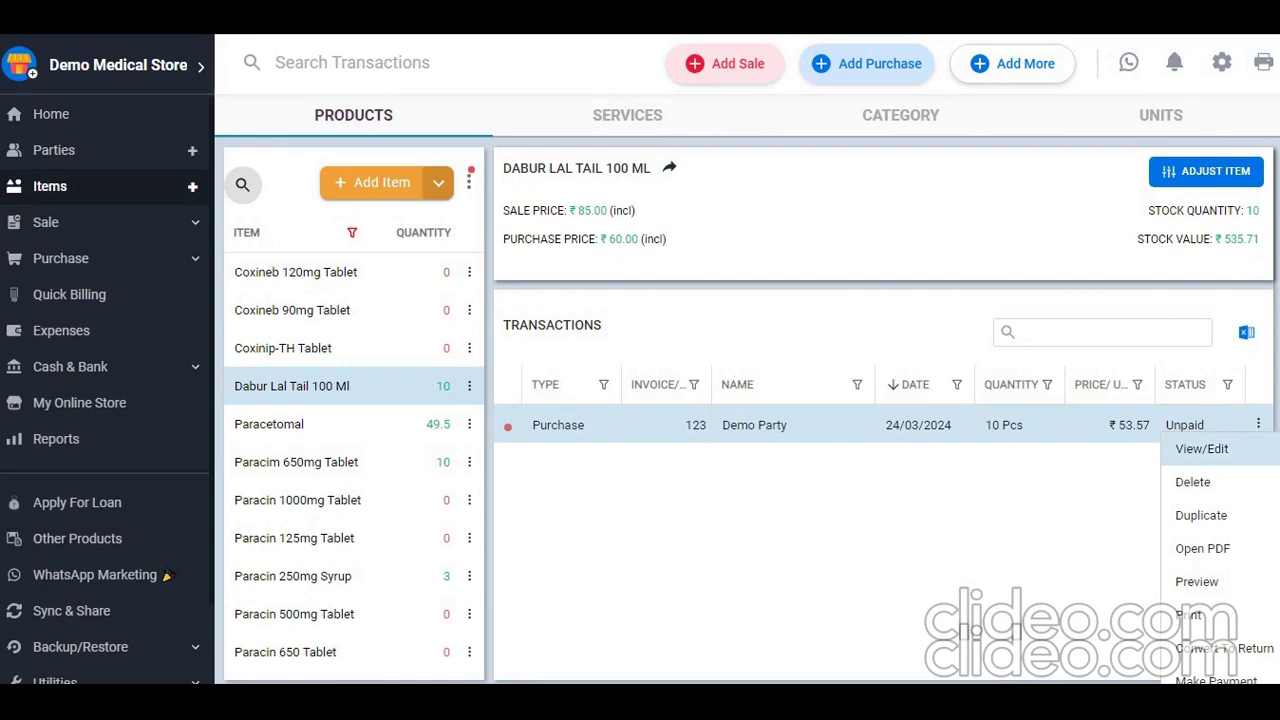
{"action": "left_click", "coordinate": [1202, 548]}
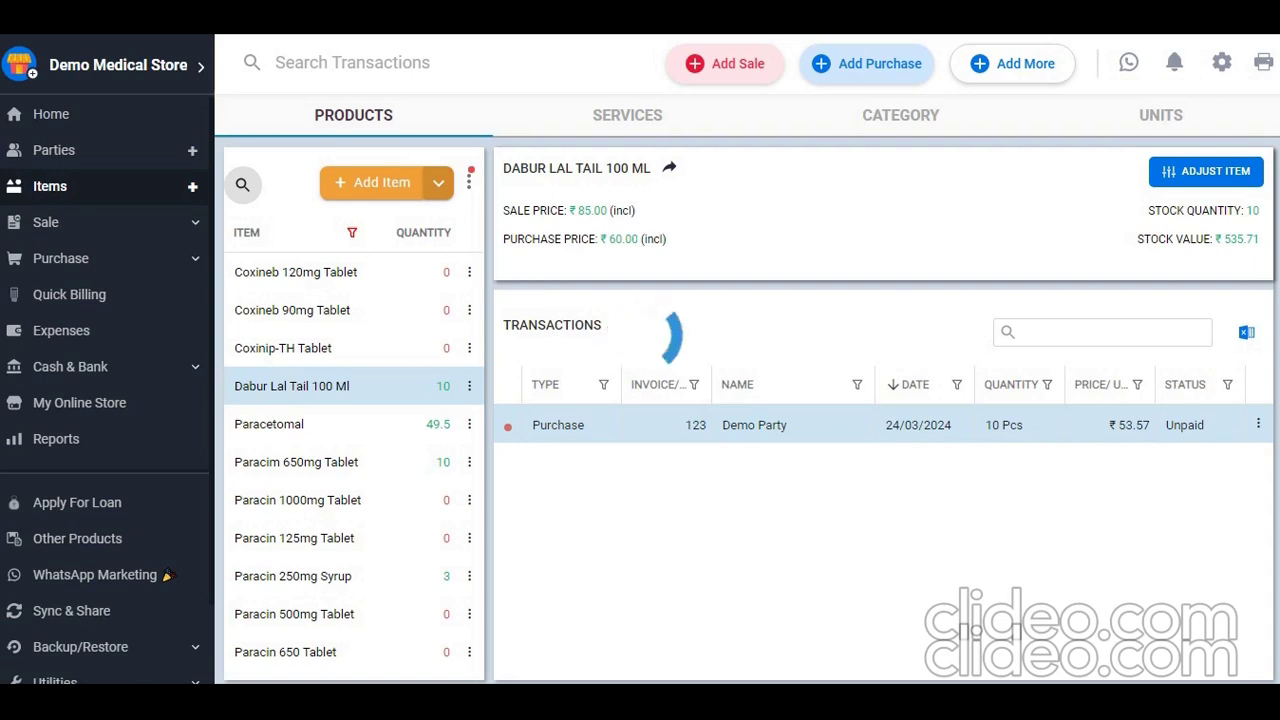
Step: Preview the Demo Party purchase bill to check its batch, dates and tax details, and close the preview
{"action": "left_click", "coordinate": [1258, 423]}
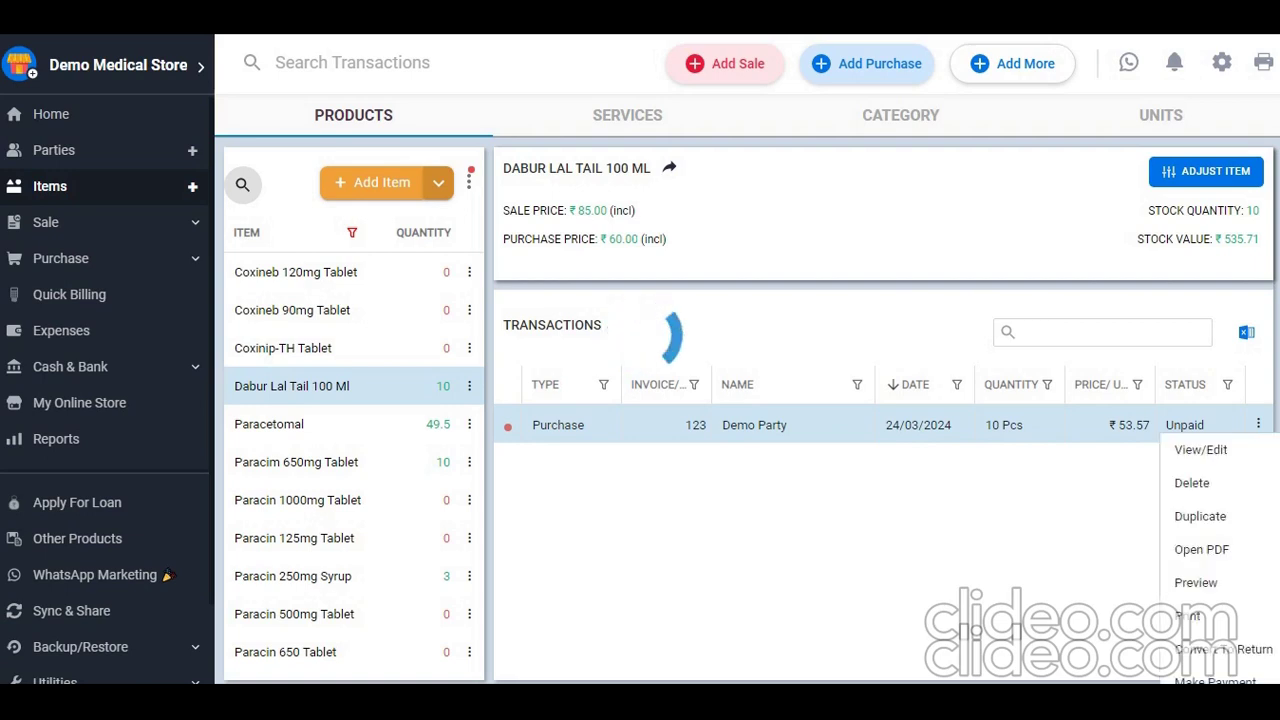
{"action": "left_click", "coordinate": [1196, 582]}
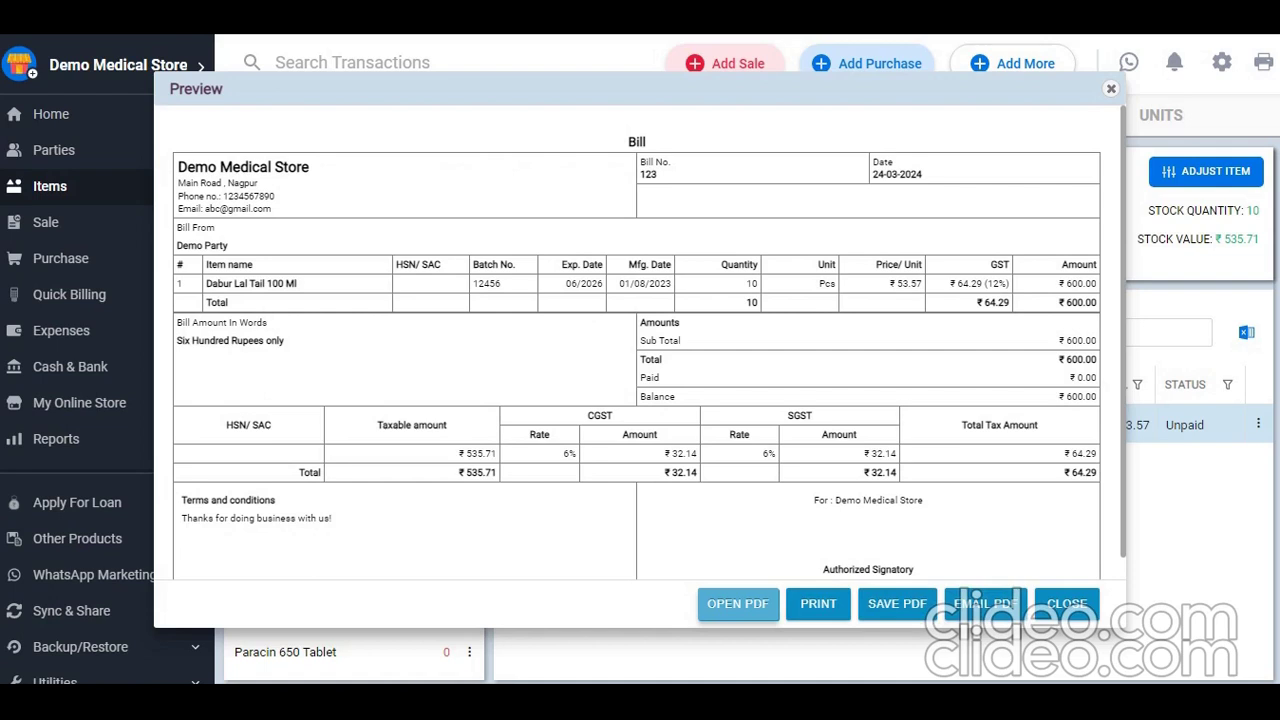
{"action": "left_click", "coordinate": [1067, 603]}
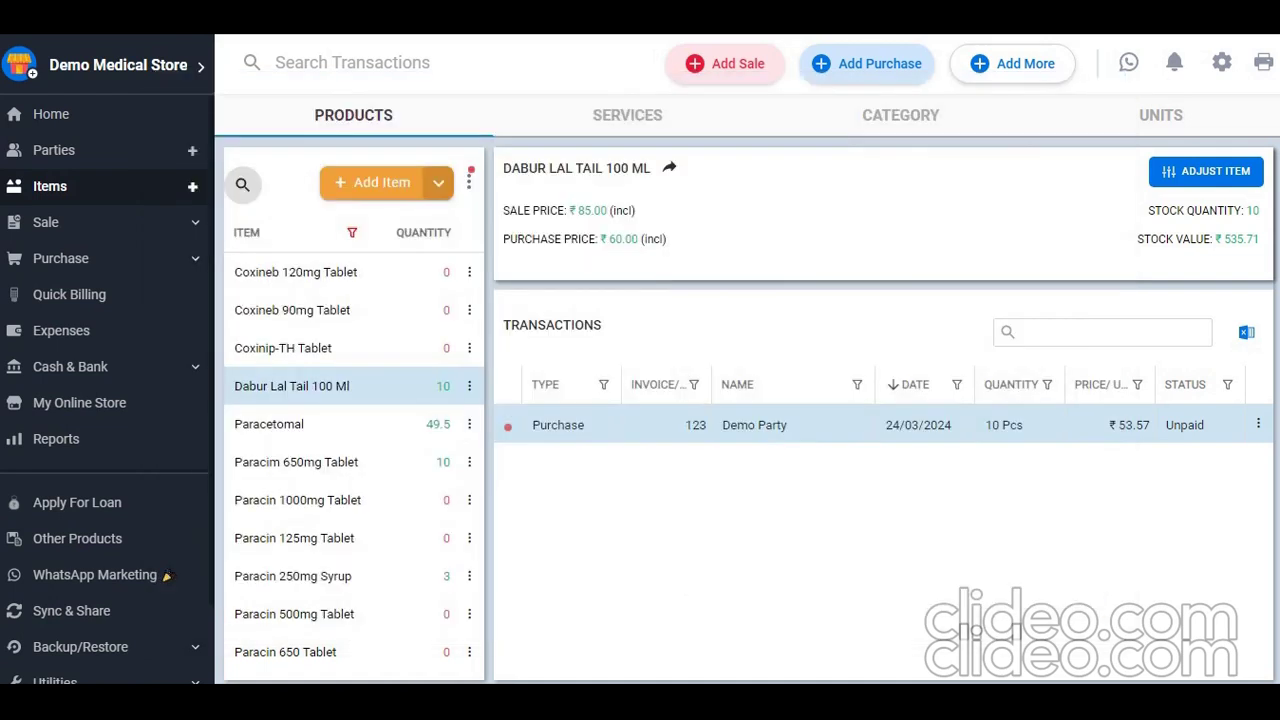
Step: Start a new cash sale invoice with demo2 as the billing name
{"action": "left_click", "coordinate": [51, 114]}
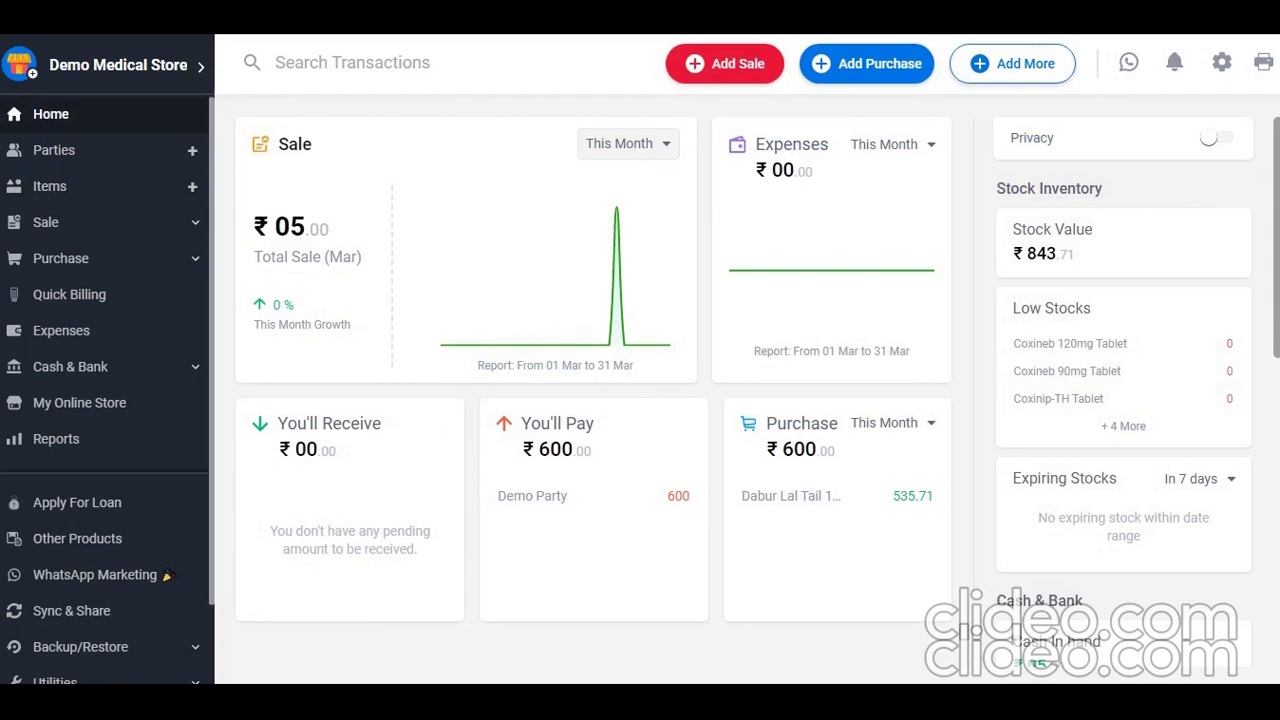
{"action": "left_click", "coordinate": [725, 63]}
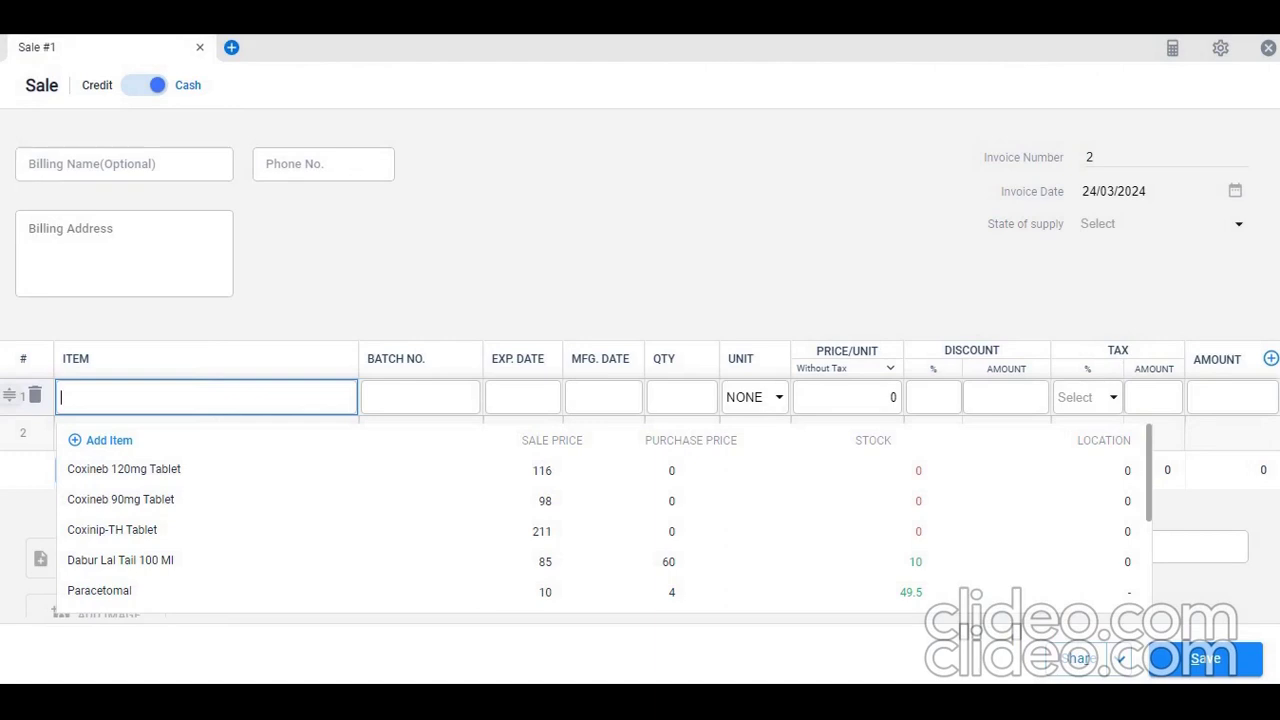
{"action": "left_click", "coordinate": [124, 164]}
{"action": "type", "text": "demo2"}
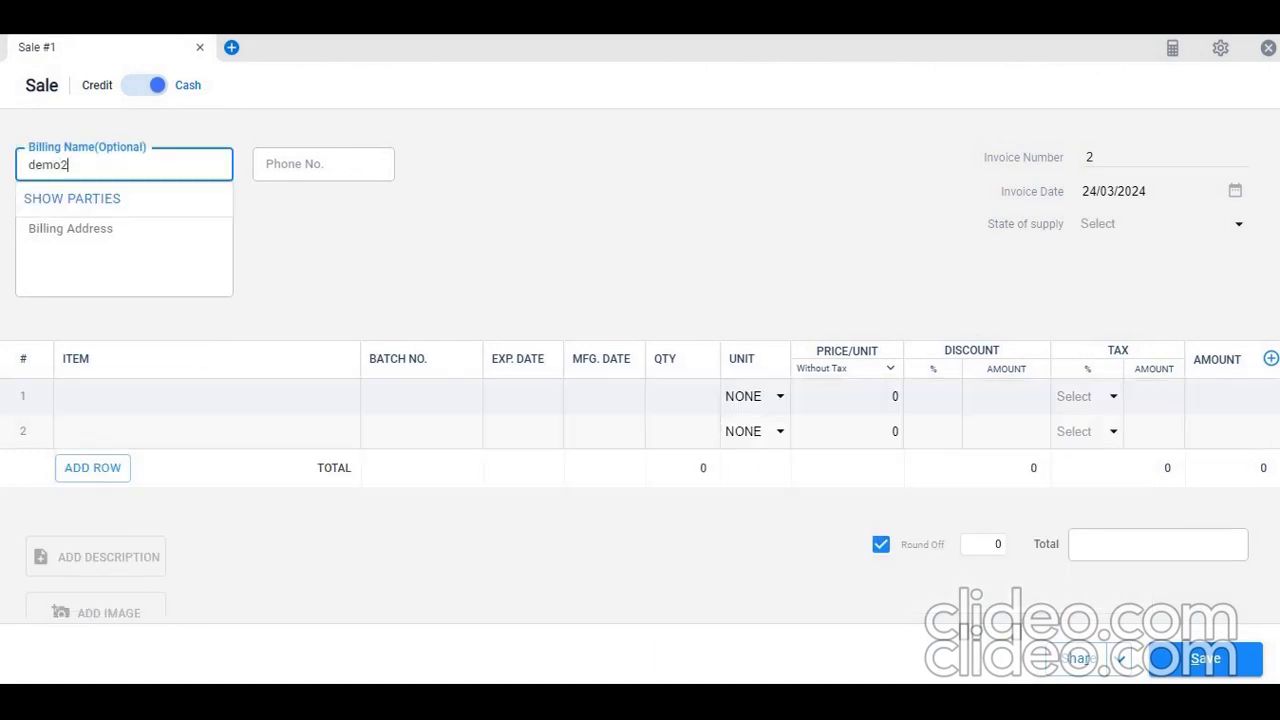
{"action": "key", "text": "Tab"}
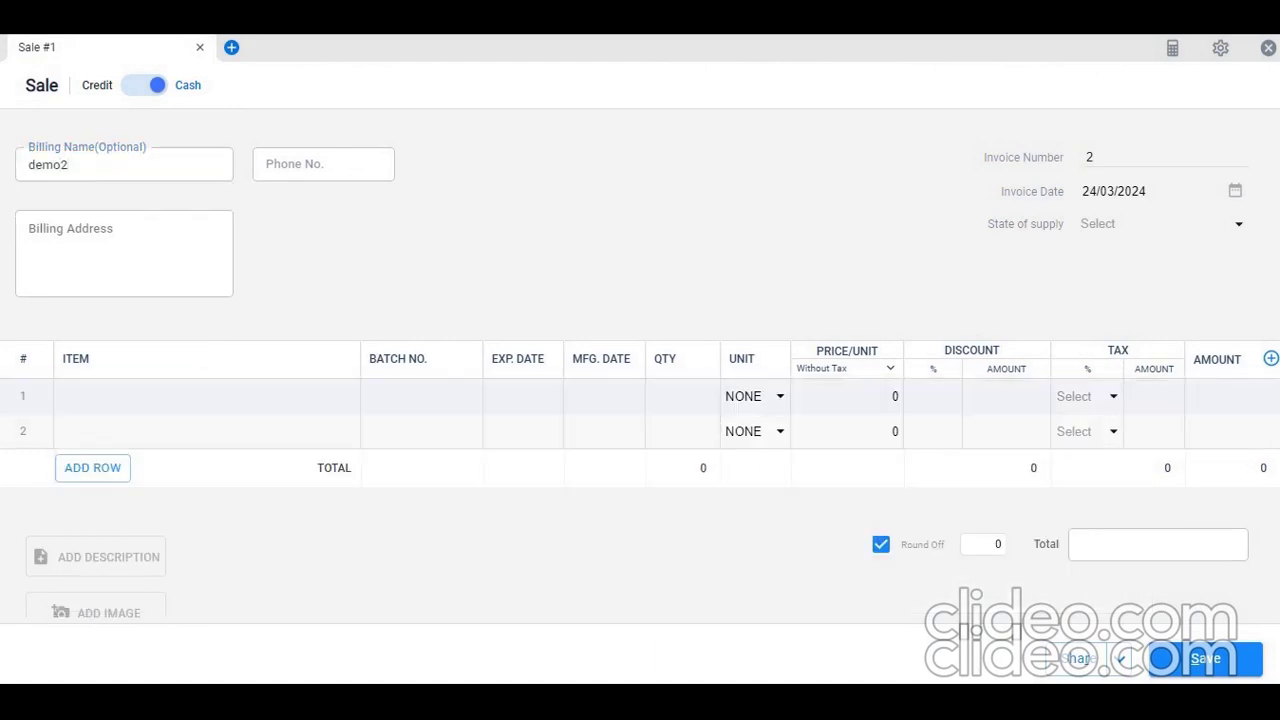
Step: Fill in the customer's phone number and billing address on the sale invoice
{"action": "key", "text": "Tab"}
{"action": "type", "text": "12345"}
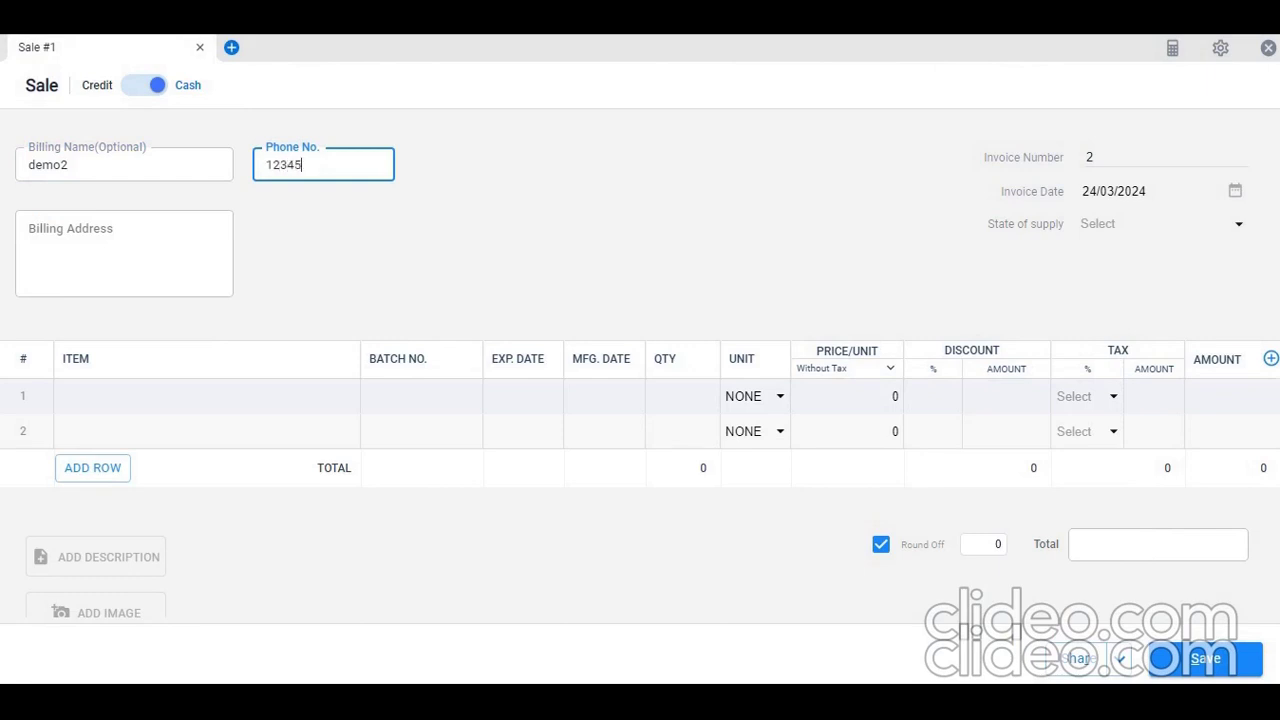
{"action": "type", "text": "67890"}
{"action": "key", "text": "Tab"}
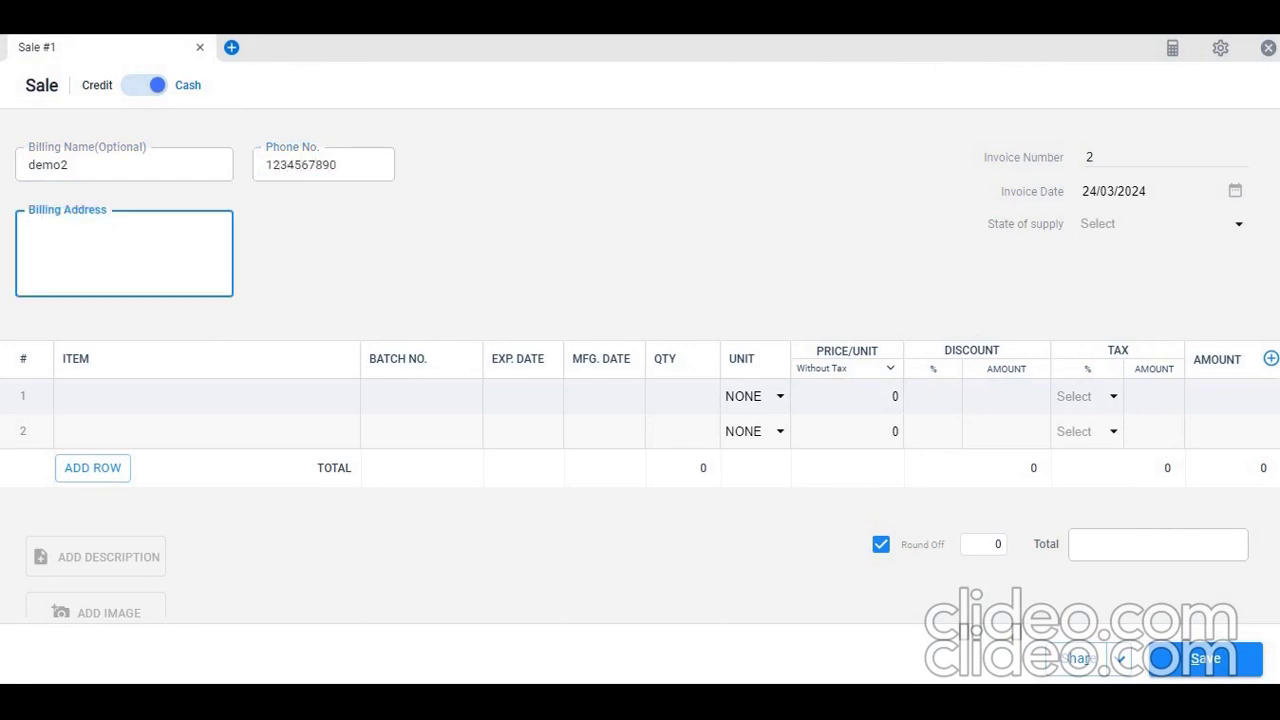
{"action": "type", "text": "demo "}
{"action": "type", "text": "chowk nafp"}
{"action": "type", "text": "pu"}
Step: Add Dabur Lal Tail 100 Ml as the first item of the sale invoice
{"action": "key", "text": "Tab"}
{"action": "key", "text": "Tab"}
{"action": "key", "text": "Tab"}
{"action": "key", "text": "Tab"}
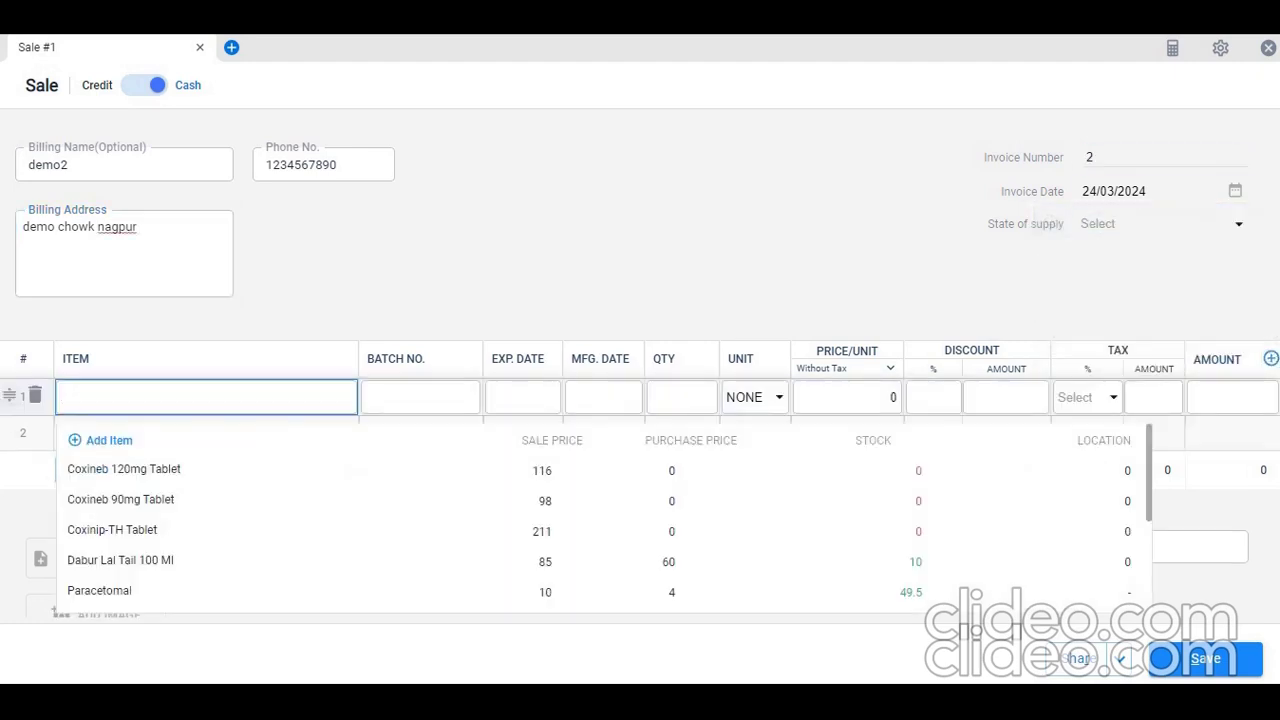
{"action": "type", "text": "dabu"}
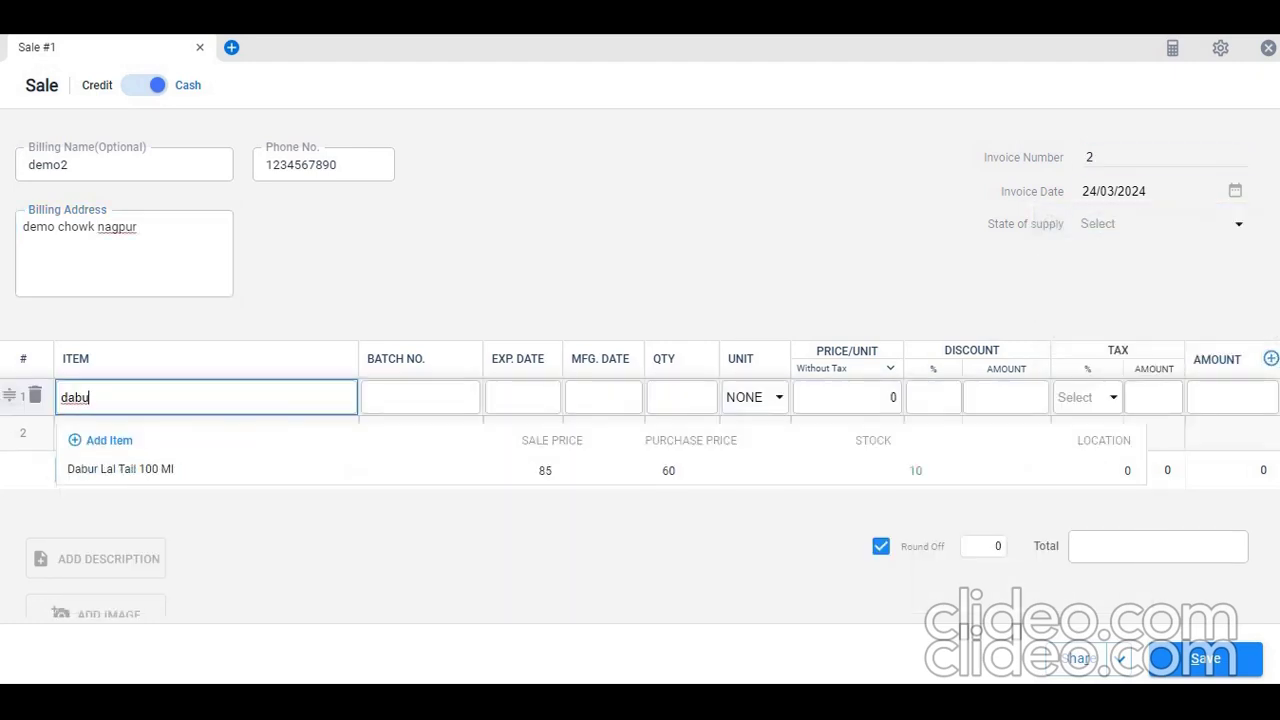
{"action": "key", "text": "Down"}
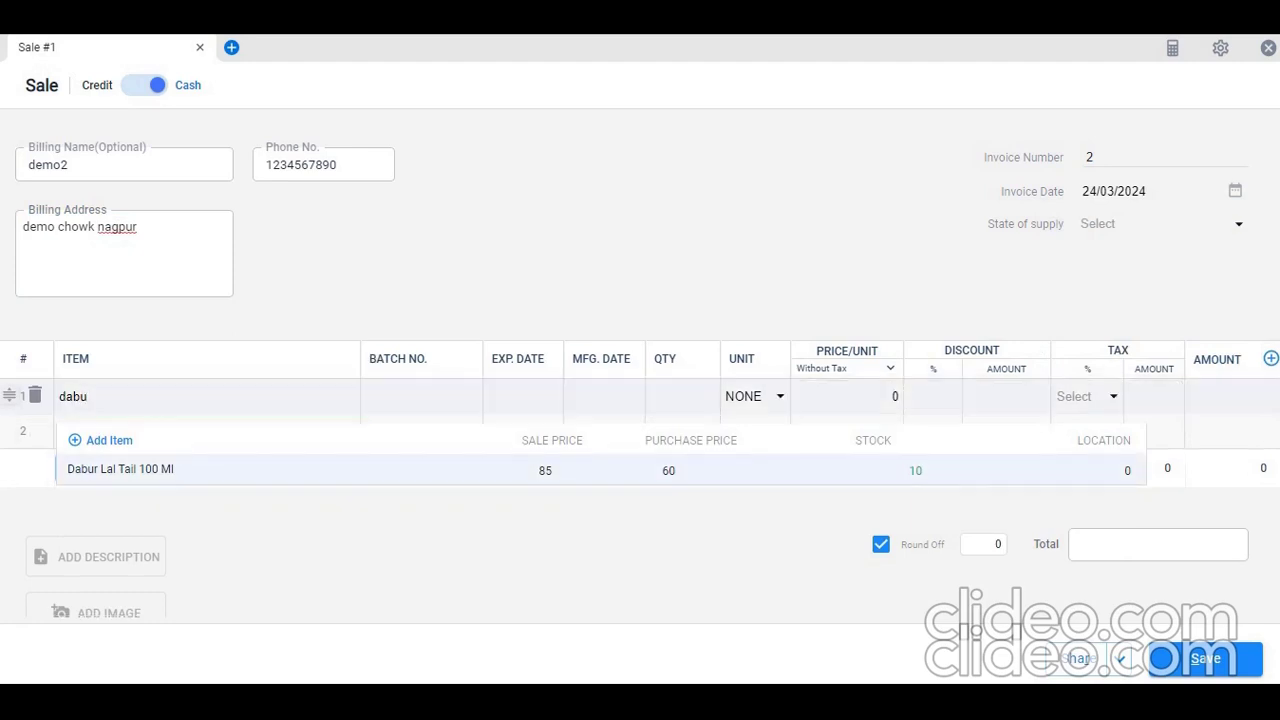
{"action": "key", "text": "Return"}
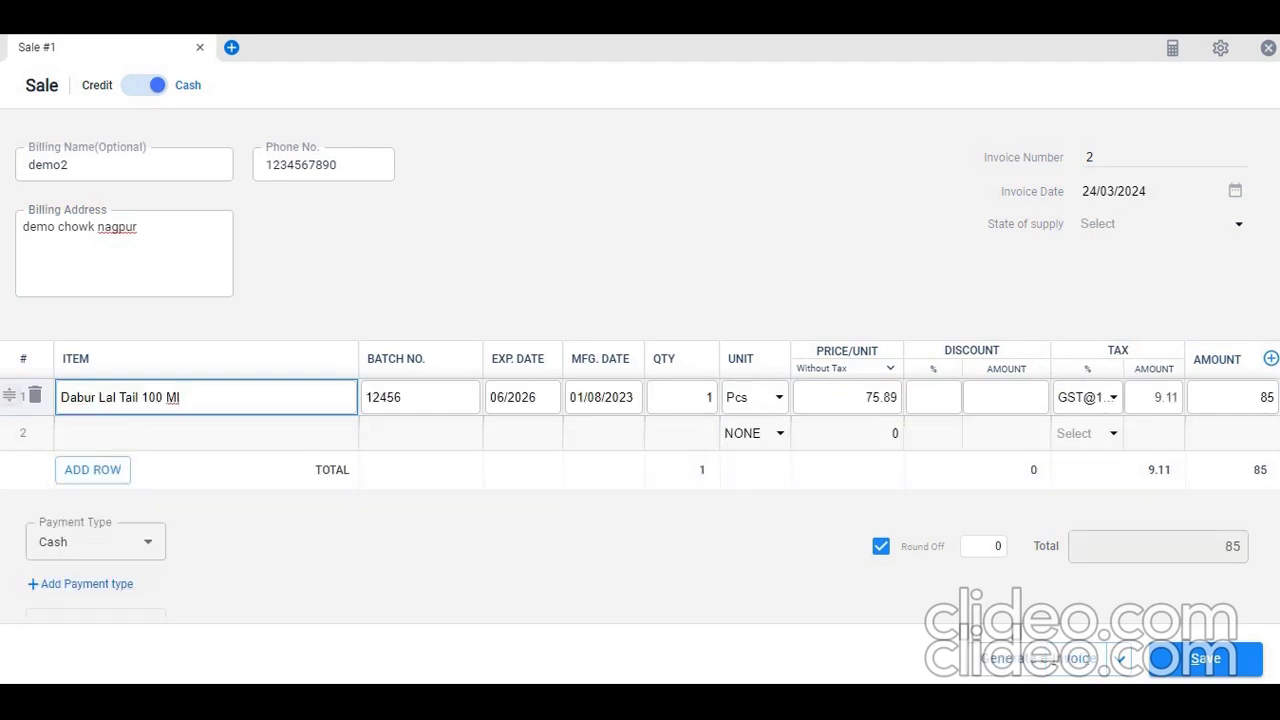
Step: Switch the sale invoice's unit prices to With Tax
{"action": "left_click", "coordinate": [845, 368]}
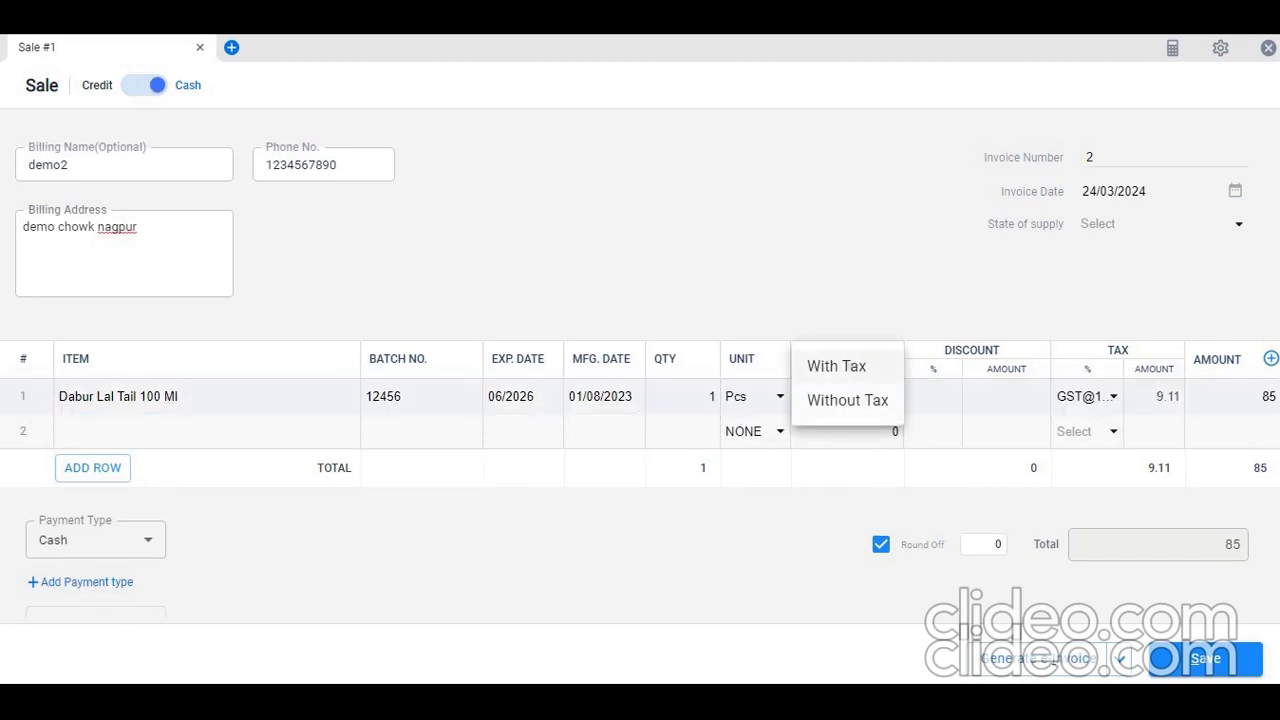
{"action": "left_click", "coordinate": [840, 365]}
{"action": "key", "text": "Return"}
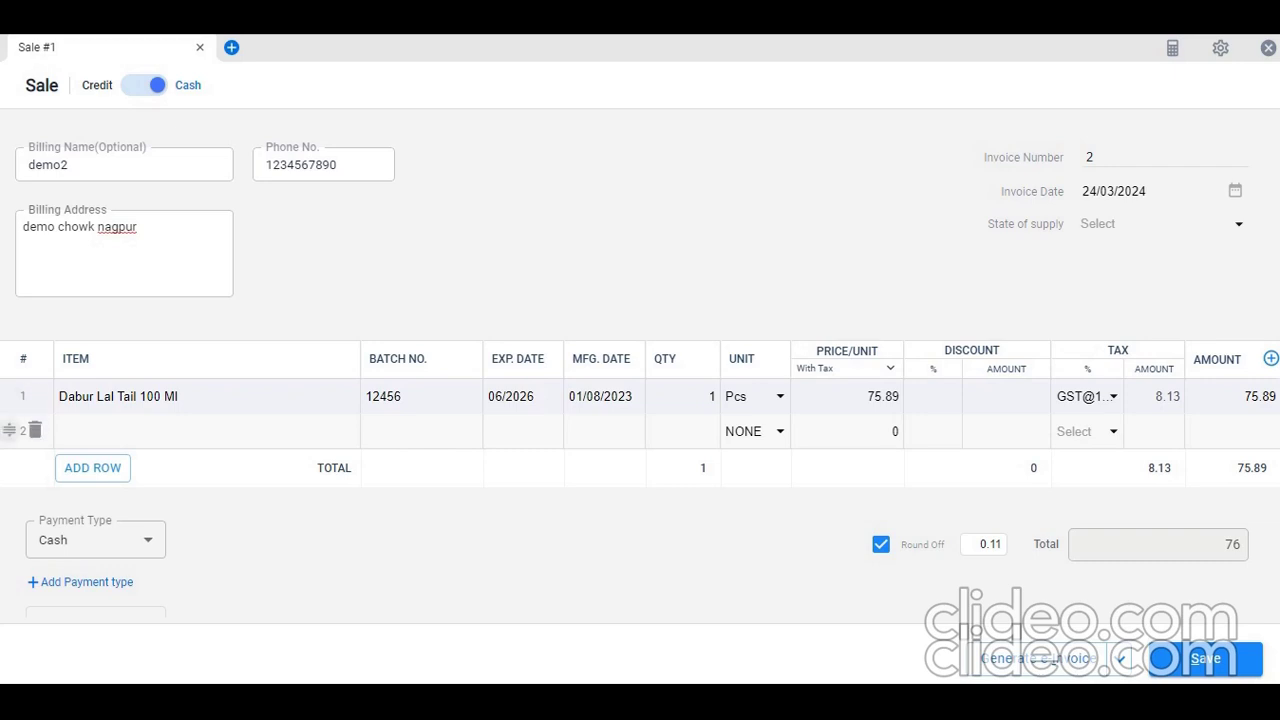
Step: Add Paracetomal as the second item of the sale invoice
{"action": "left_click", "coordinate": [206, 431]}
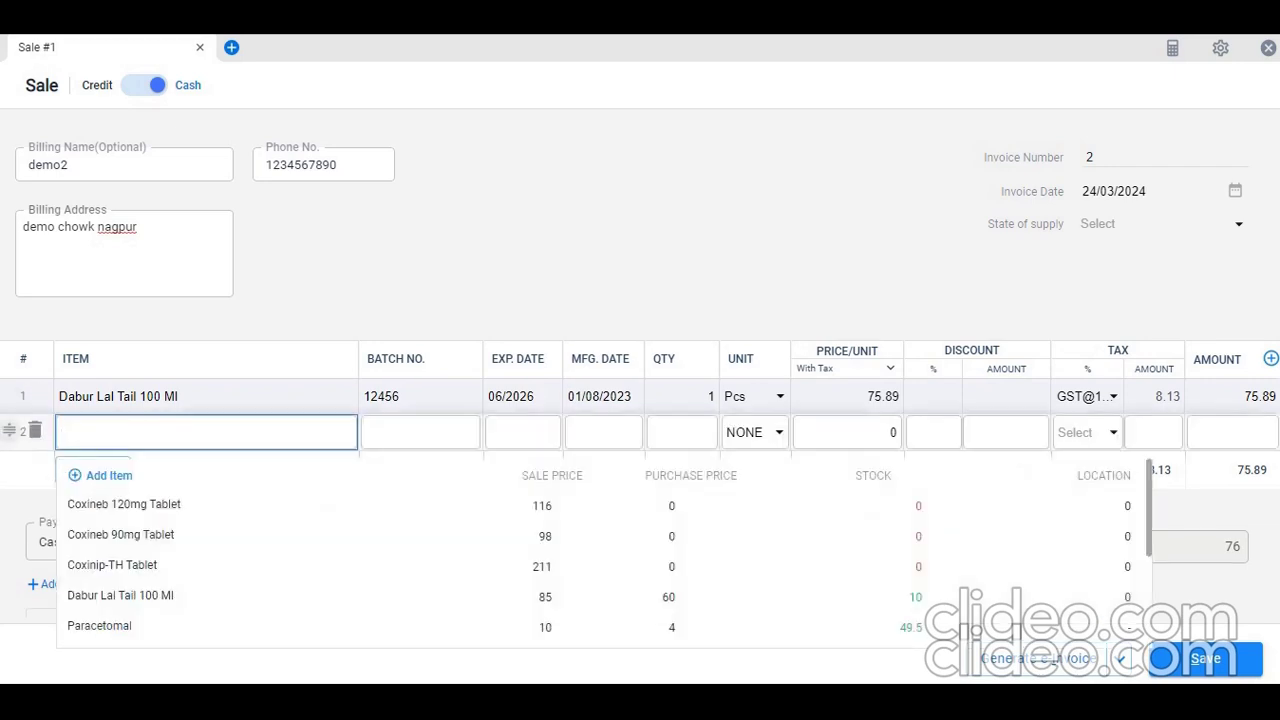
{"action": "key", "text": "Down"}
{"action": "key", "text": "Down"}
{"action": "key", "text": "Down"}
{"action": "key", "text": "Down"}
{"action": "key", "text": "Down"}
{"action": "key", "text": "Down"}
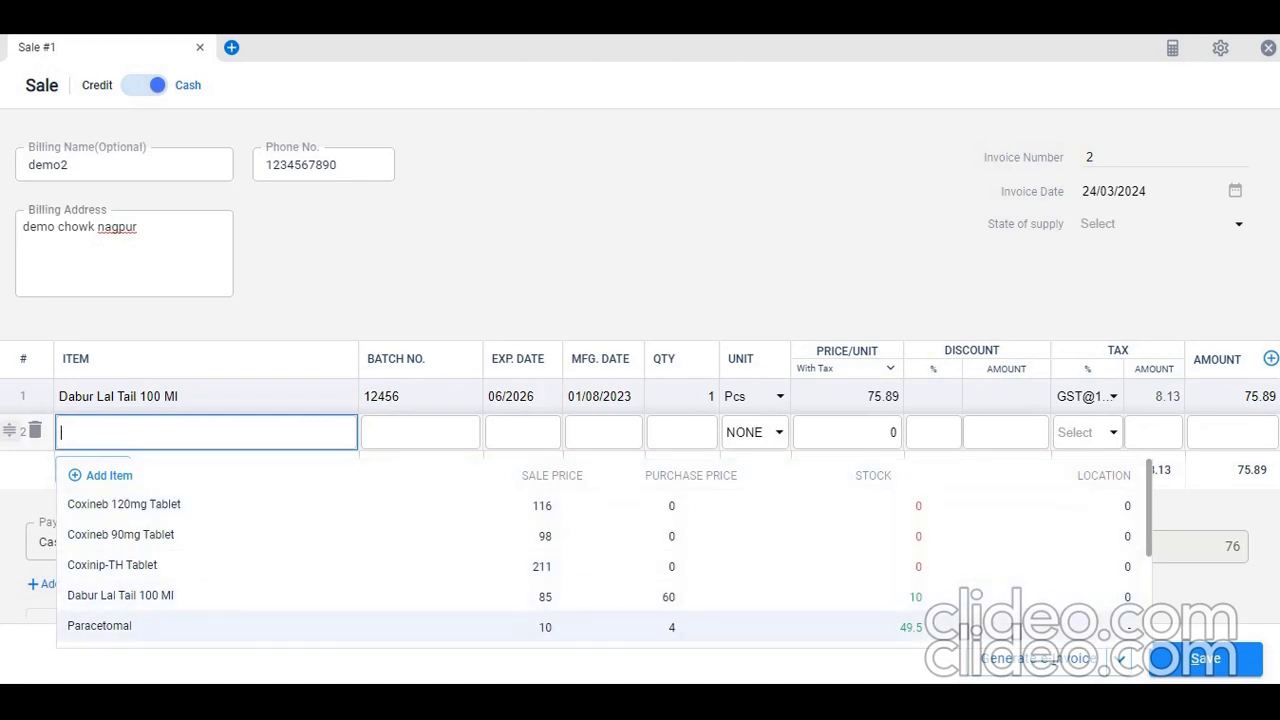
{"action": "key", "text": "Return"}
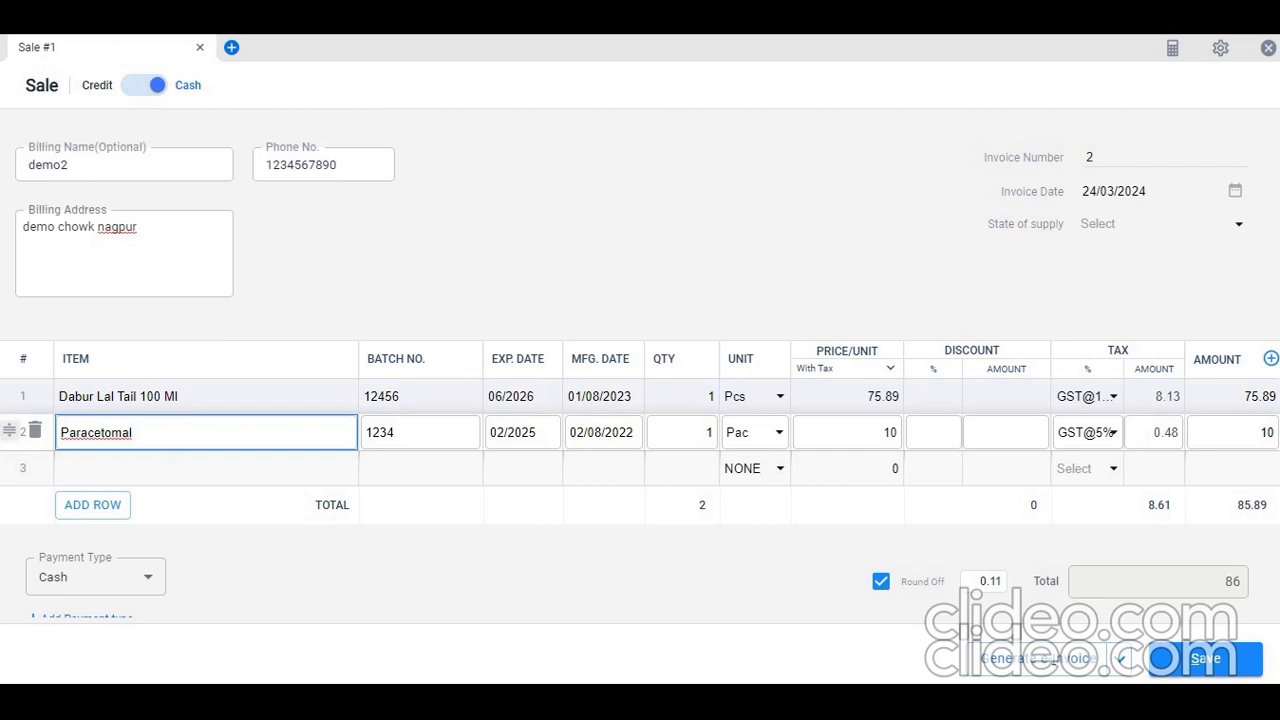
{"action": "scroll", "coordinate": [640, 363], "scroll_direction": "down", "scroll_amount": 2}
{"action": "scroll", "coordinate": [640, 363], "scroll_direction": "up", "scroll_amount": 1}
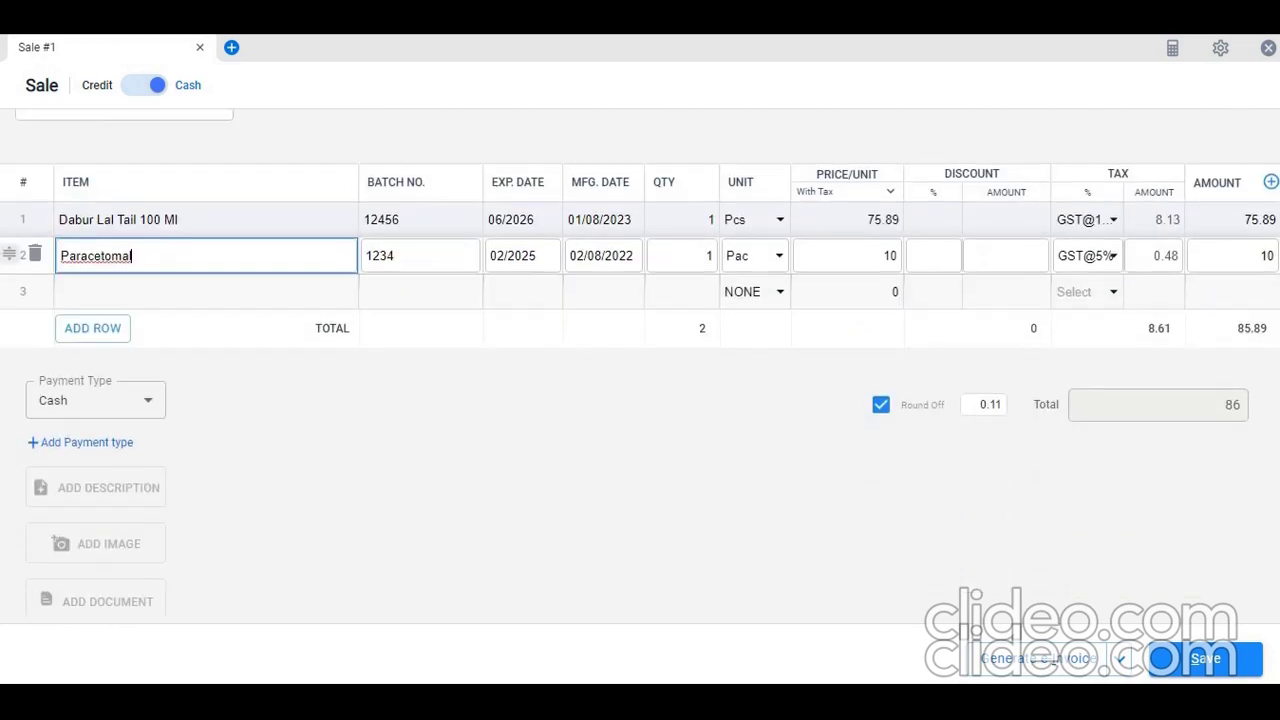
{"action": "scroll", "coordinate": [640, 363], "scroll_direction": "up", "scroll_amount": 1}
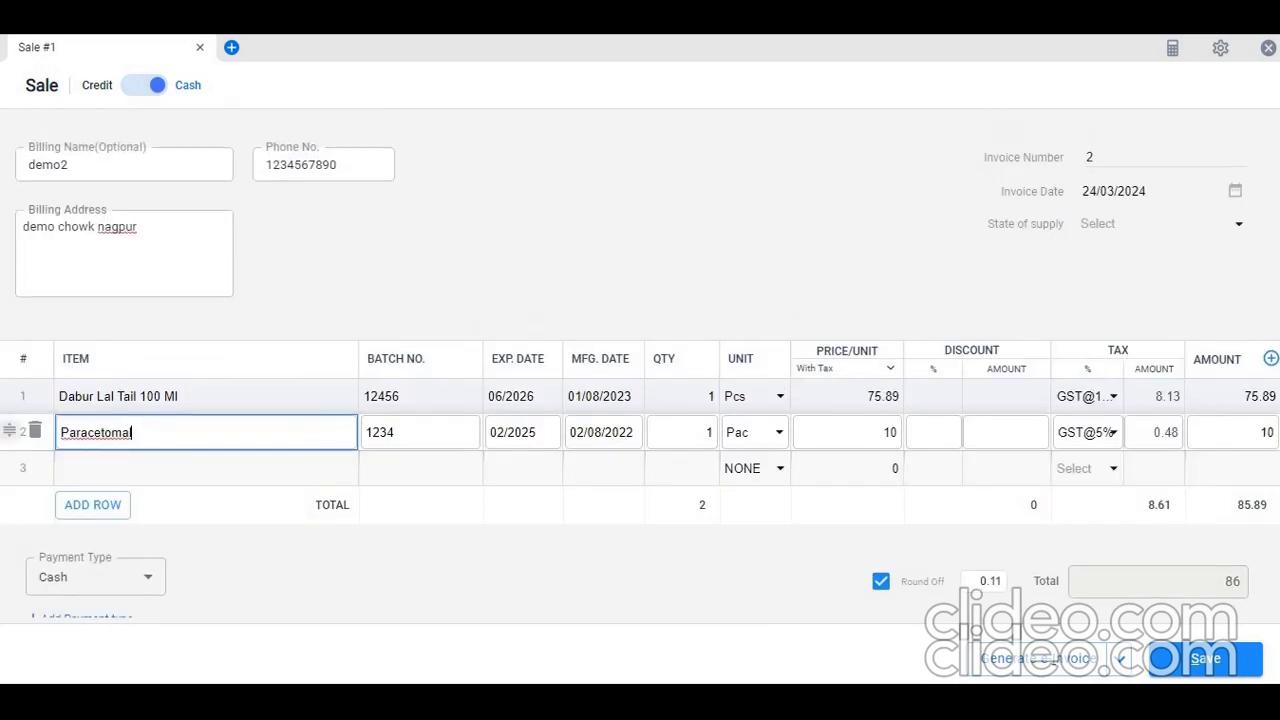
{"action": "scroll", "coordinate": [640, 363], "scroll_direction": "down", "scroll_amount": 2}
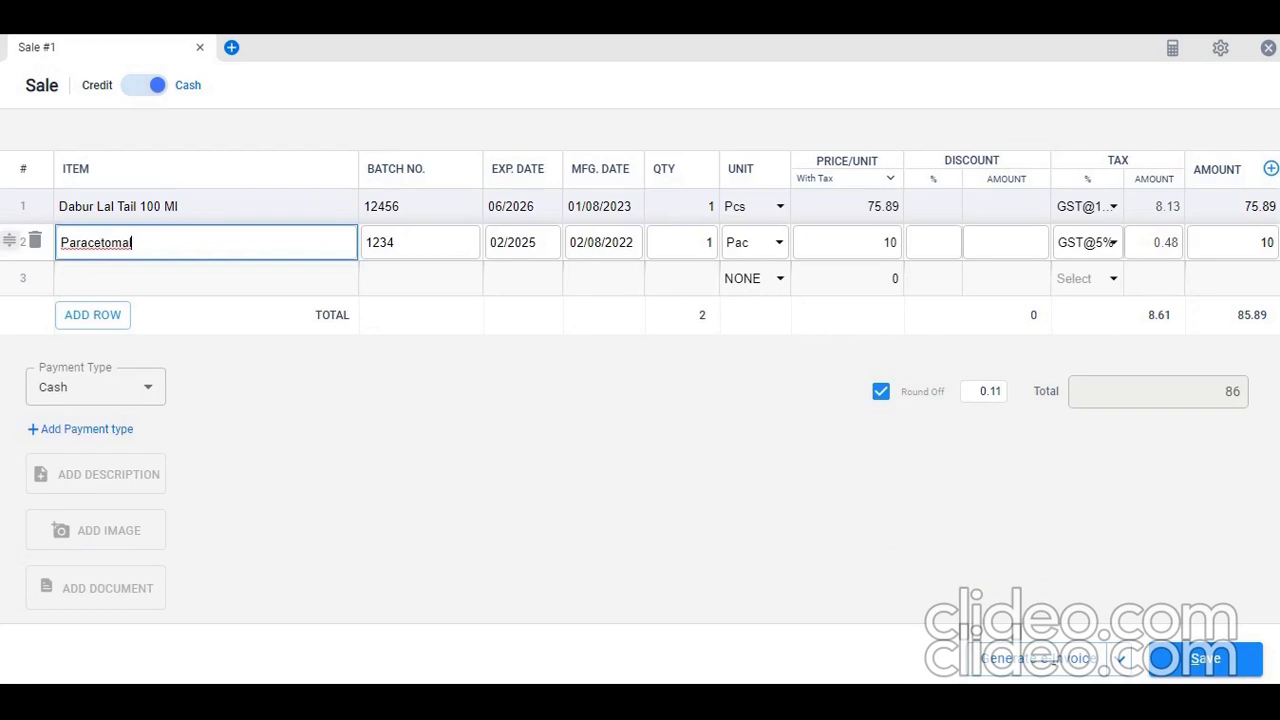
Step: Discard the unsaved sale invoice
{"action": "key", "text": "Tab"}
{"action": "key", "text": "Tab"}
{"action": "key", "text": "Tab"}
{"action": "key", "text": "Tab"}
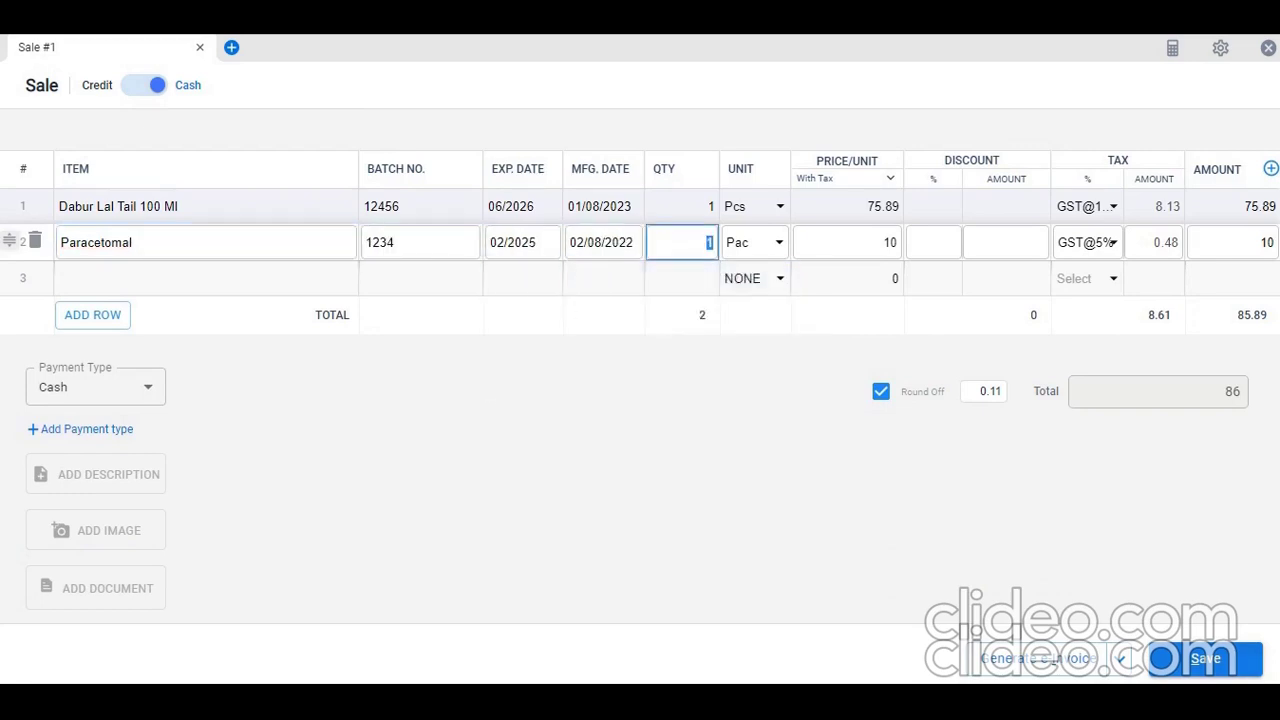
{"action": "key", "text": "Escape"}
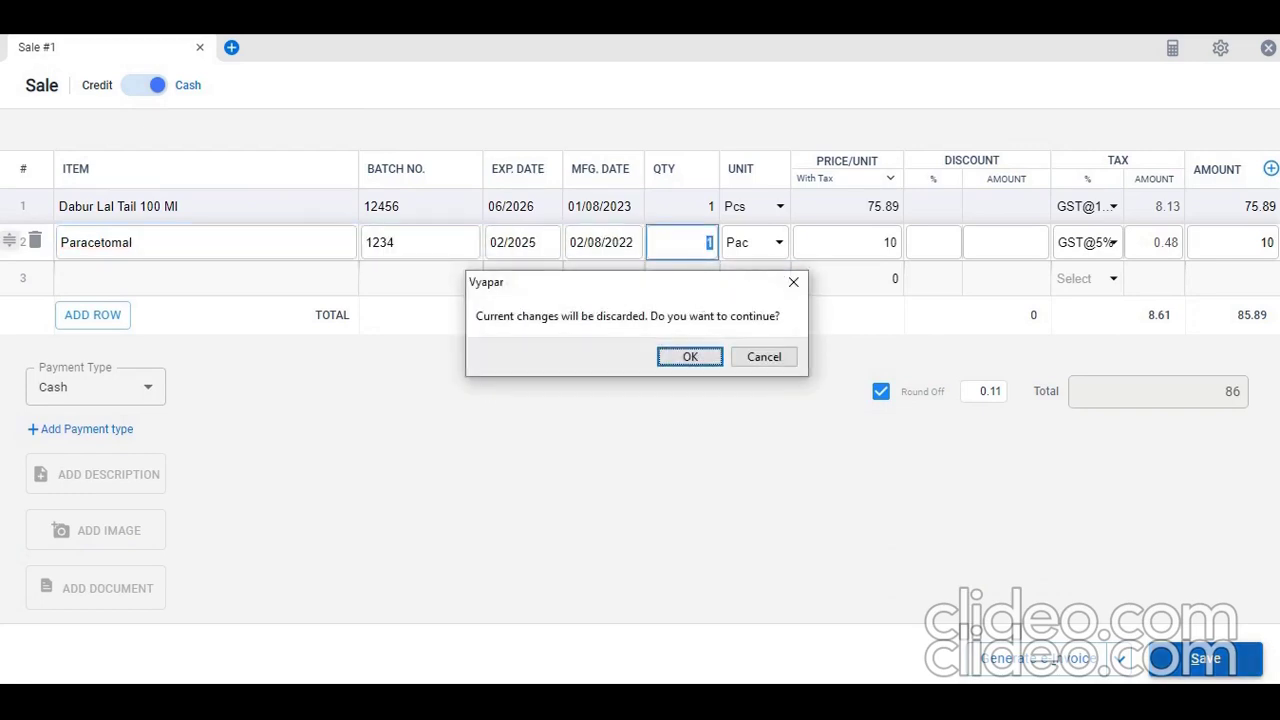
{"action": "key", "text": "Return"}
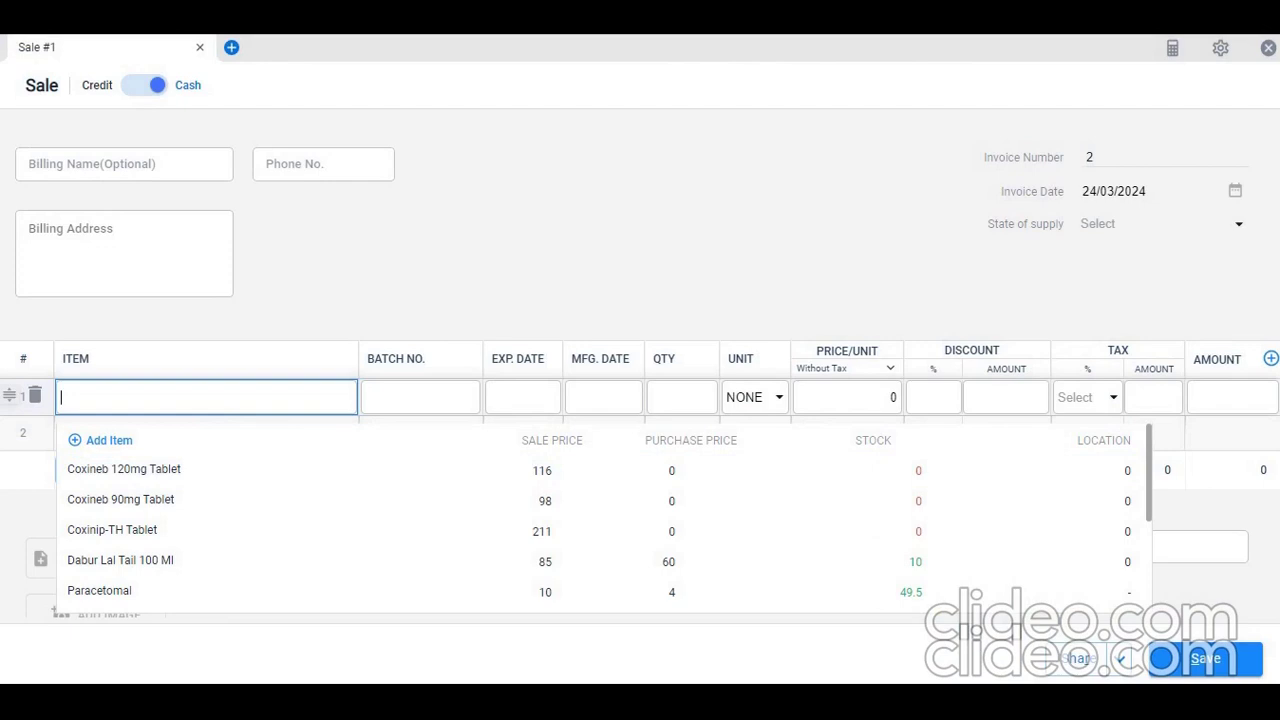
Step: Enter demo2 as the billing name on the blank cash sale invoice, leaving the phone number and address empty
{"action": "scroll", "coordinate": [640, 300], "scroll_direction": "down", "scroll_amount": 3}
{"action": "scroll", "coordinate": [640, 300], "scroll_direction": "up", "scroll_amount": 3}
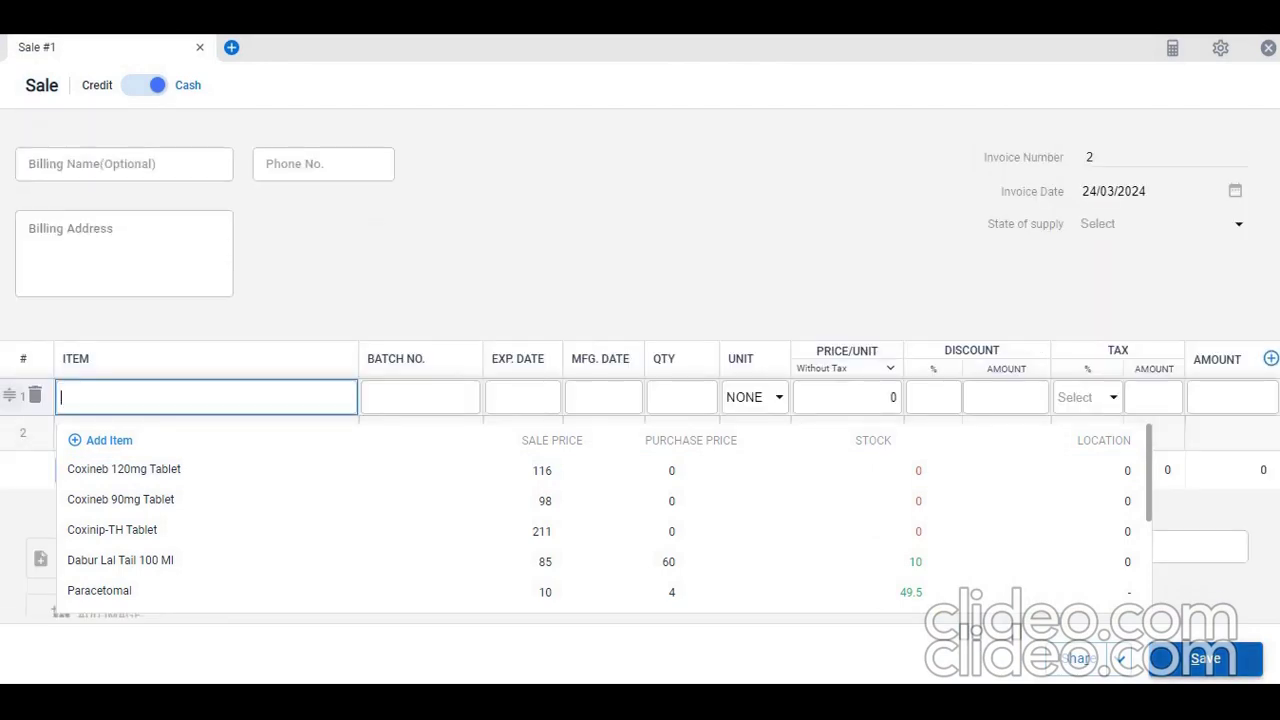
{"action": "left_click", "coordinate": [124, 164]}
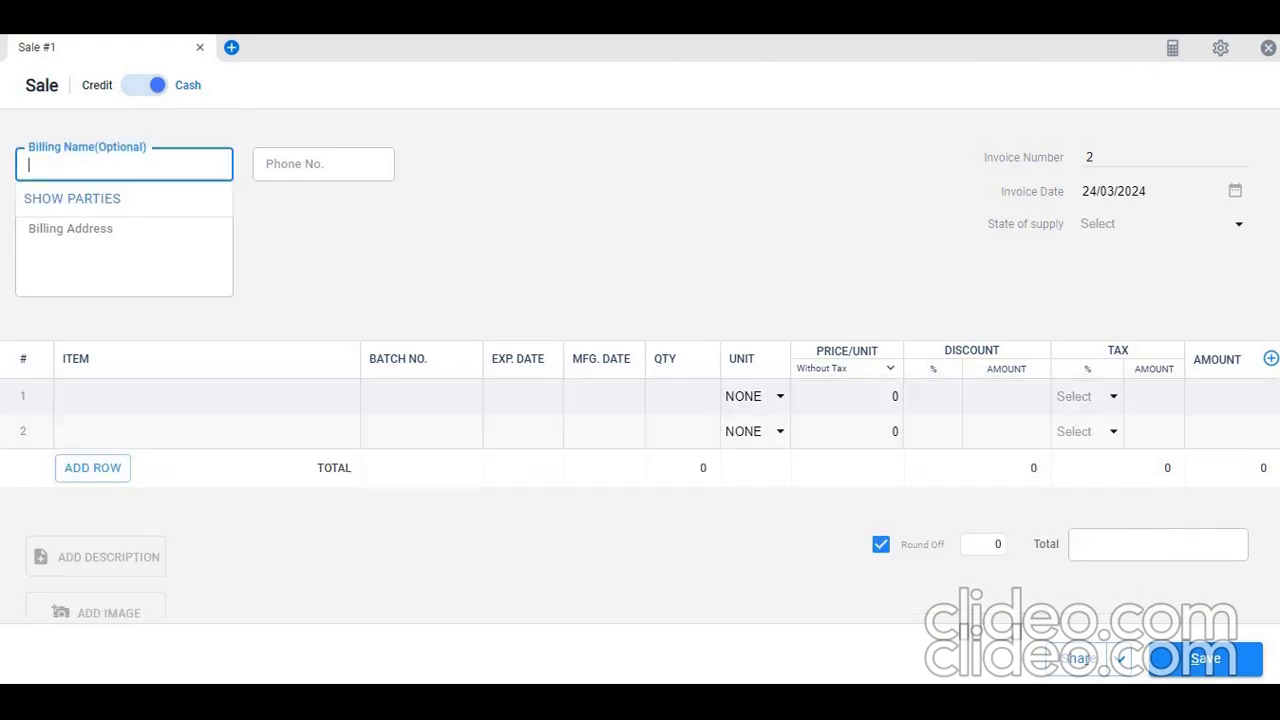
{"action": "type", "text": "demo pa"}
{"action": "type", "text": "2"}
{"action": "key", "text": "Tab"}
{"action": "key", "text": "Tab"}
{"action": "key", "text": "Tab"}
{"action": "key", "text": "Tab"}
{"action": "key", "text": "Tab"}
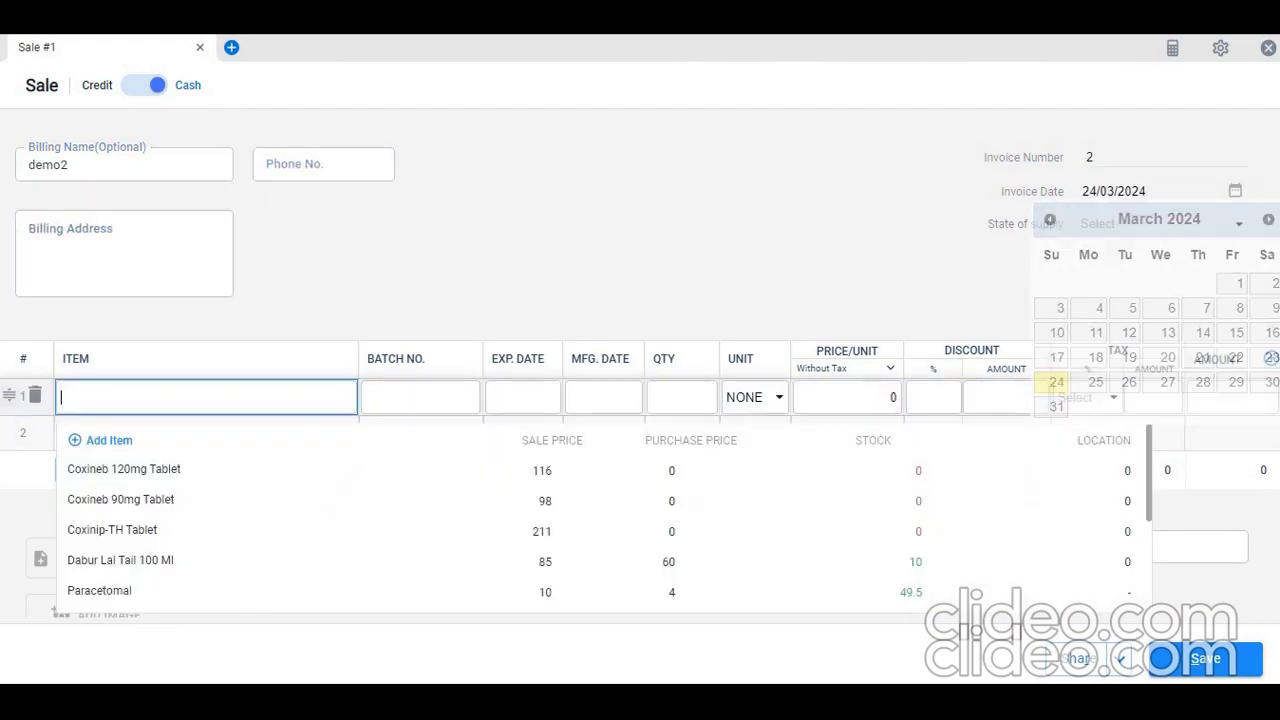
Step: Add Dabur Lal Tail 100 Ml as the first item of the sale invoice
{"action": "type", "text": "dabur"}
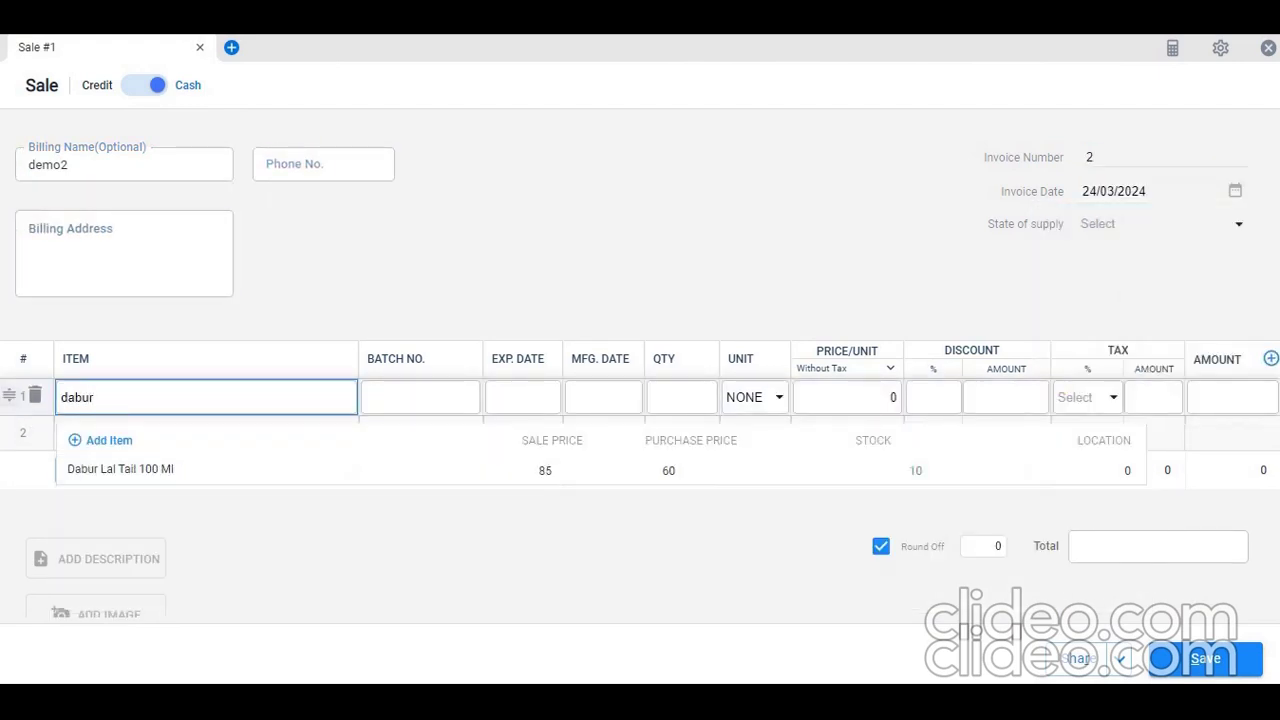
{"action": "key", "text": "Down"}
{"action": "key", "text": "Return"}
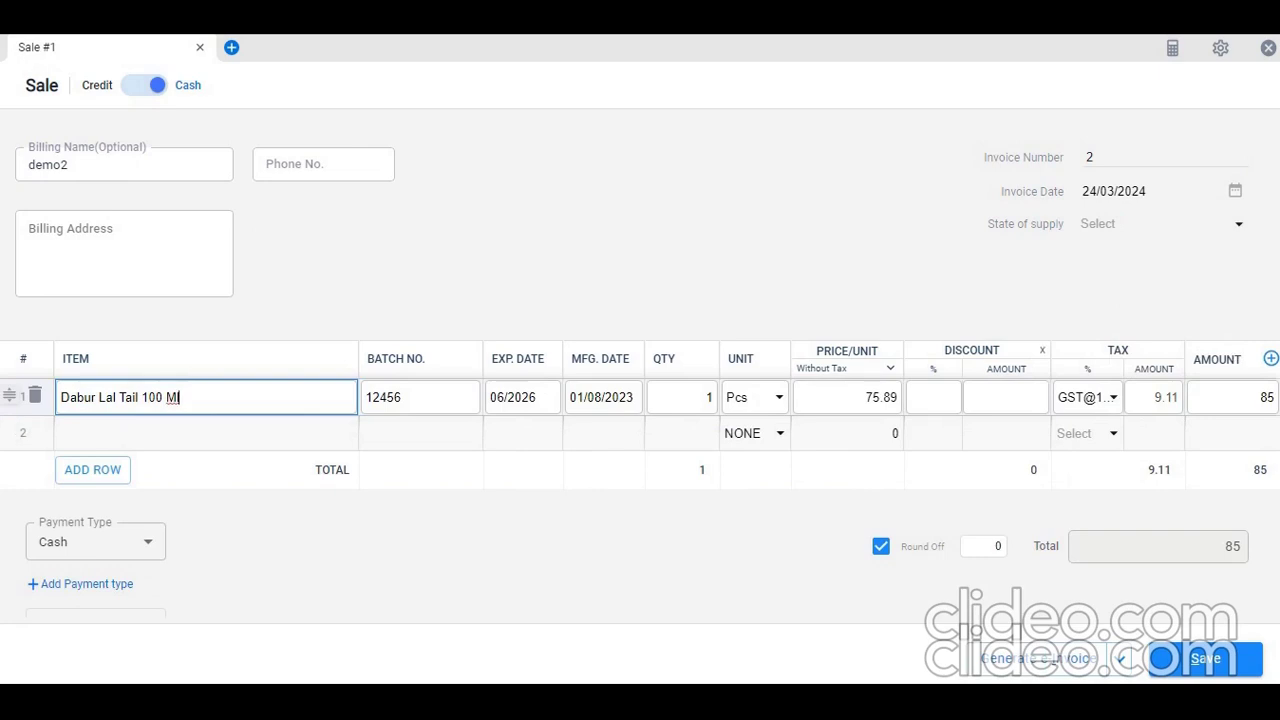
Step: Switch the sale invoice's unit prices to With Tax and accept the amount change for the added item
{"action": "left_click", "coordinate": [845, 368]}
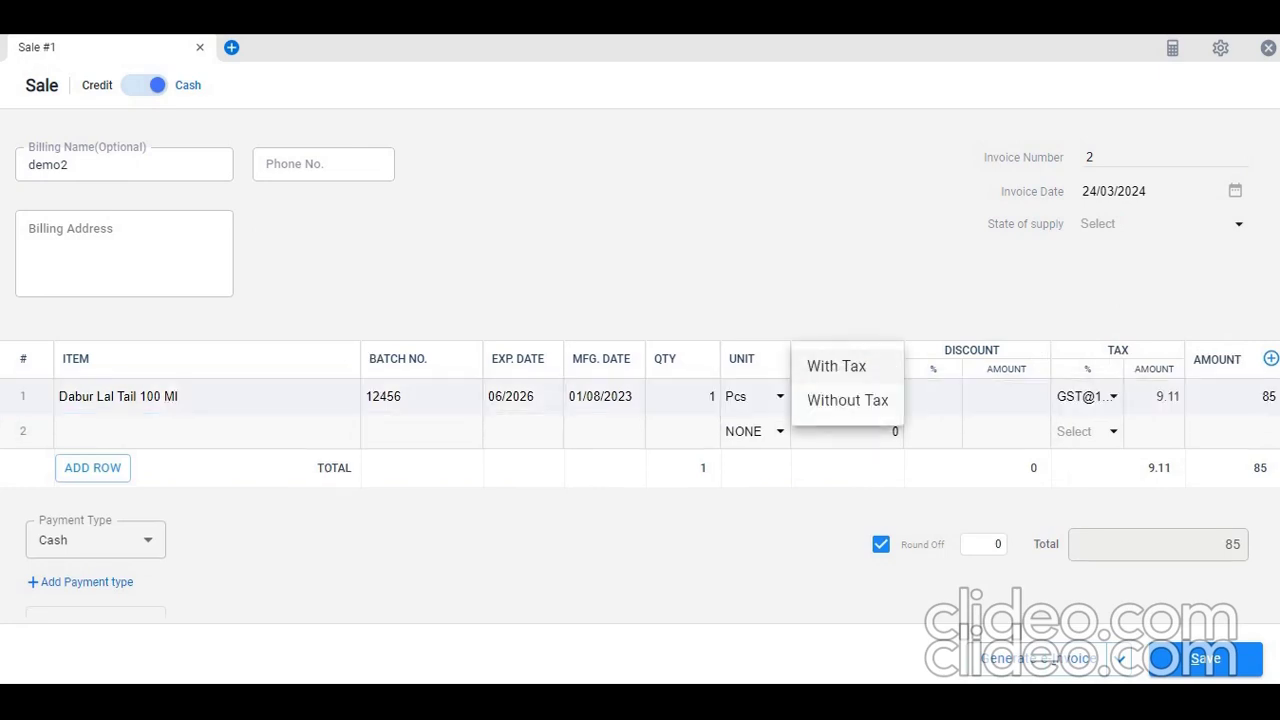
{"action": "left_click", "coordinate": [857, 400]}
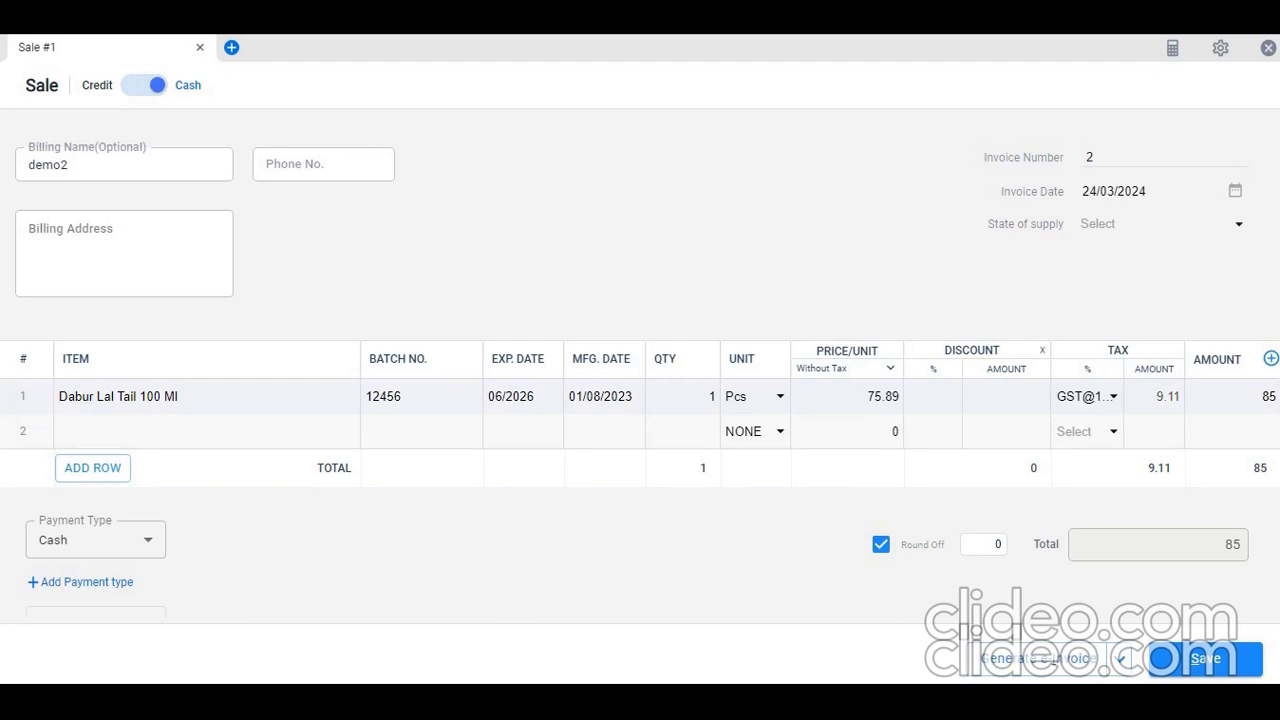
{"action": "left_click", "coordinate": [845, 368]}
{"action": "left_click", "coordinate": [848, 366]}
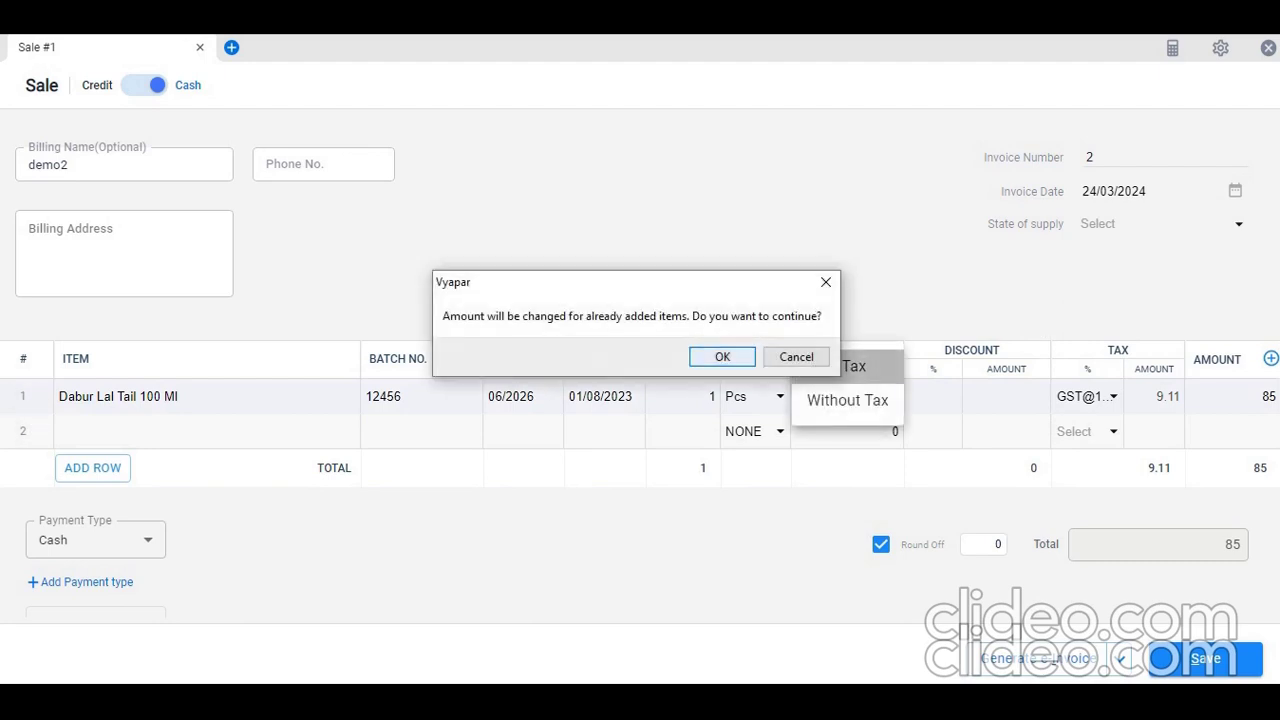
{"action": "key", "text": "Return"}
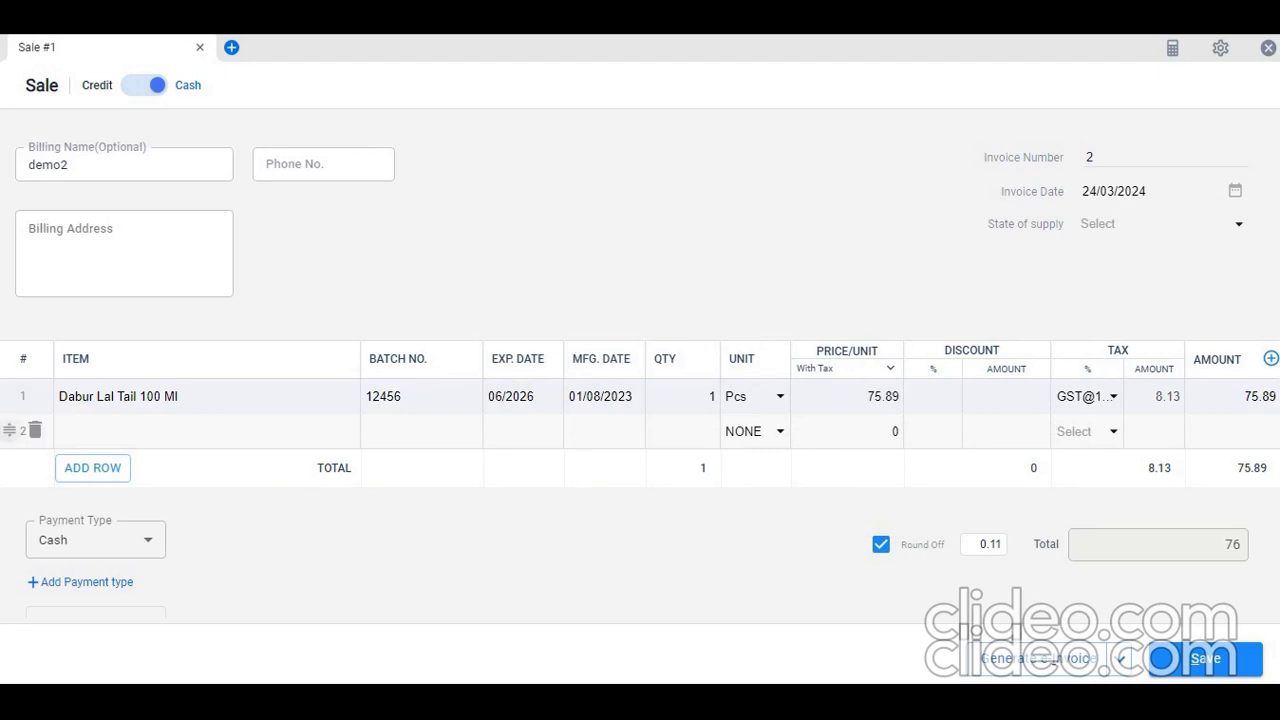
Step: Add Paracetomal as the second item and save the sale invoice
{"action": "left_click", "coordinate": [205, 431]}
{"action": "type", "text": "para"}
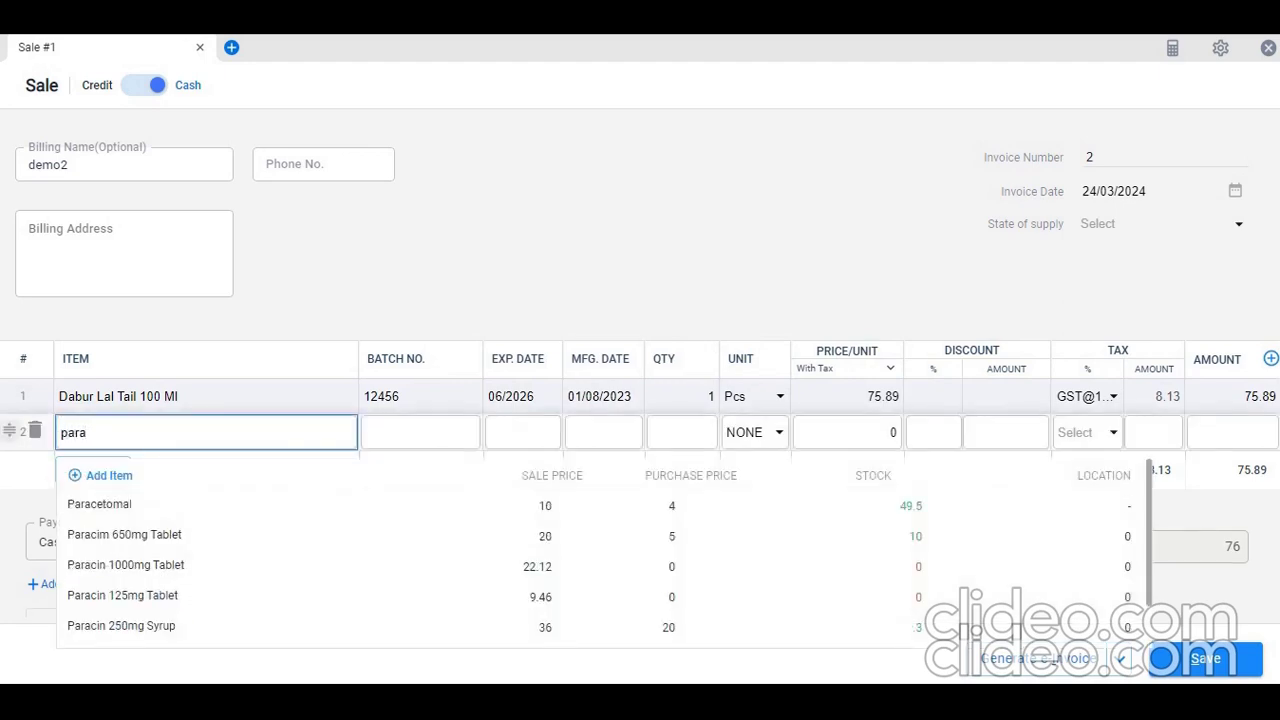
{"action": "key", "text": "Down"}
{"action": "key", "text": "Down"}
{"action": "key", "text": "Return"}
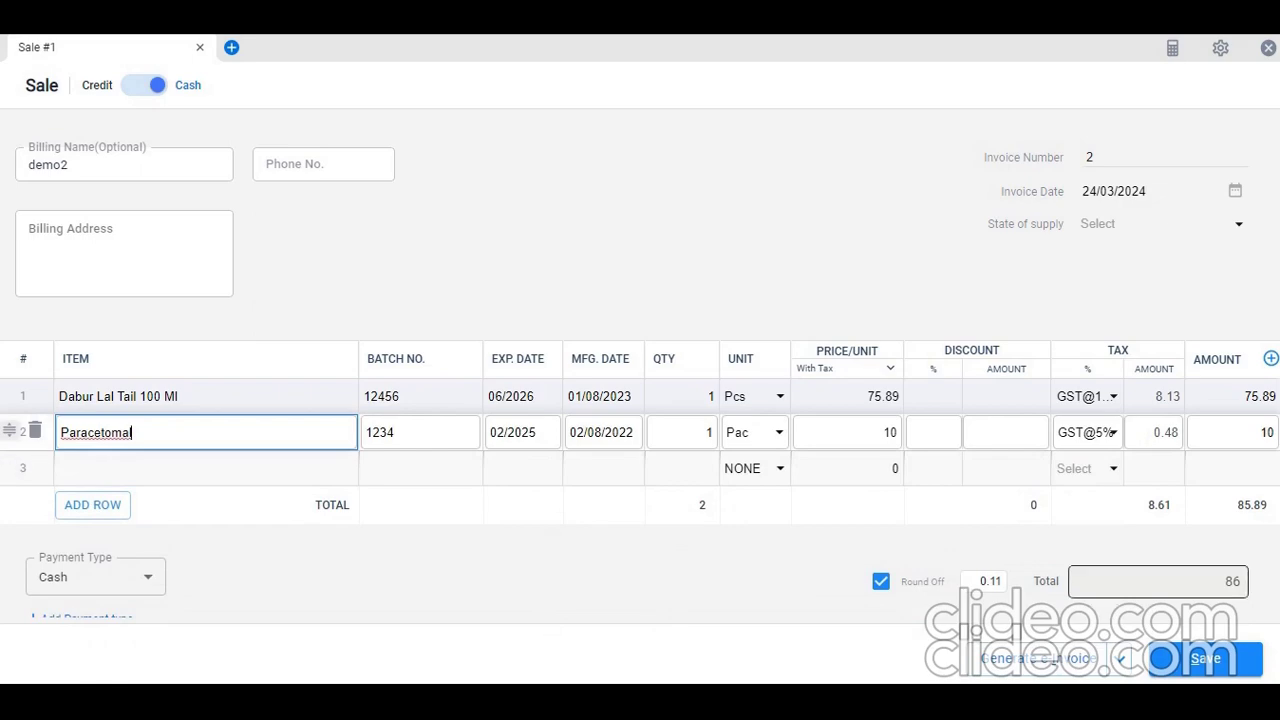
{"action": "scroll", "coordinate": [640, 363], "scroll_direction": "down", "scroll_amount": 2}
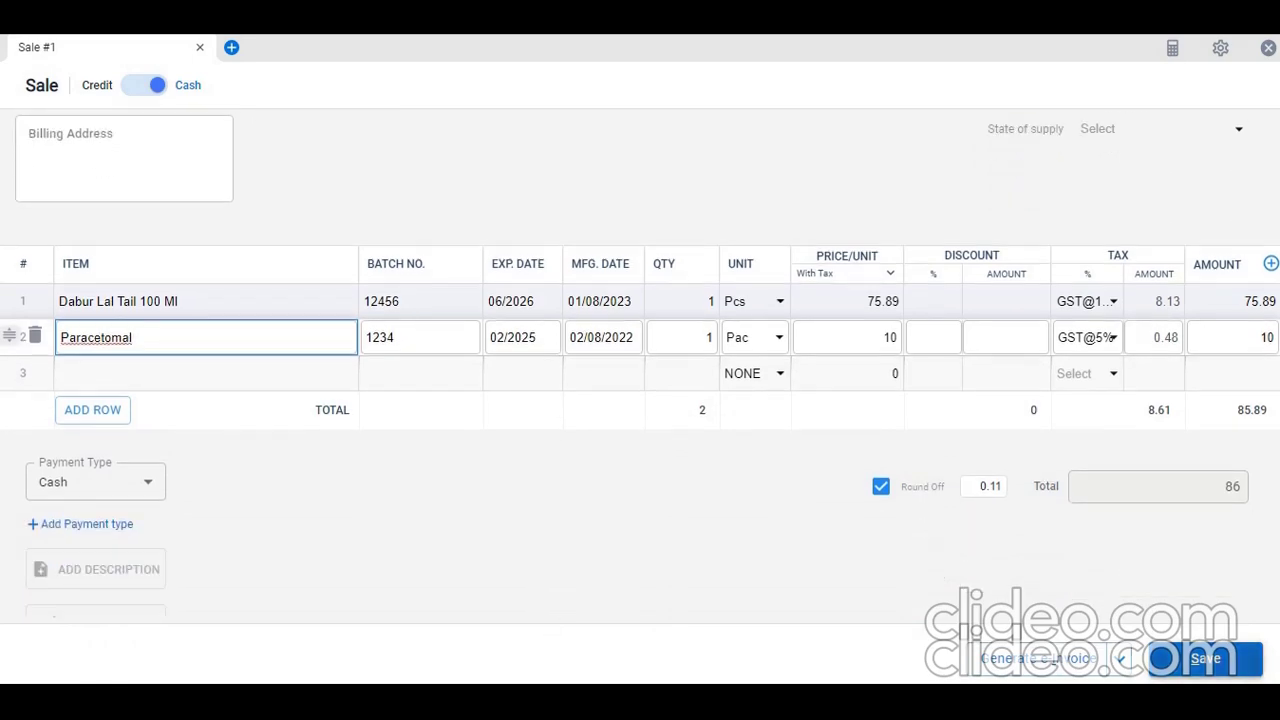
{"action": "left_click", "coordinate": [1204, 658]}
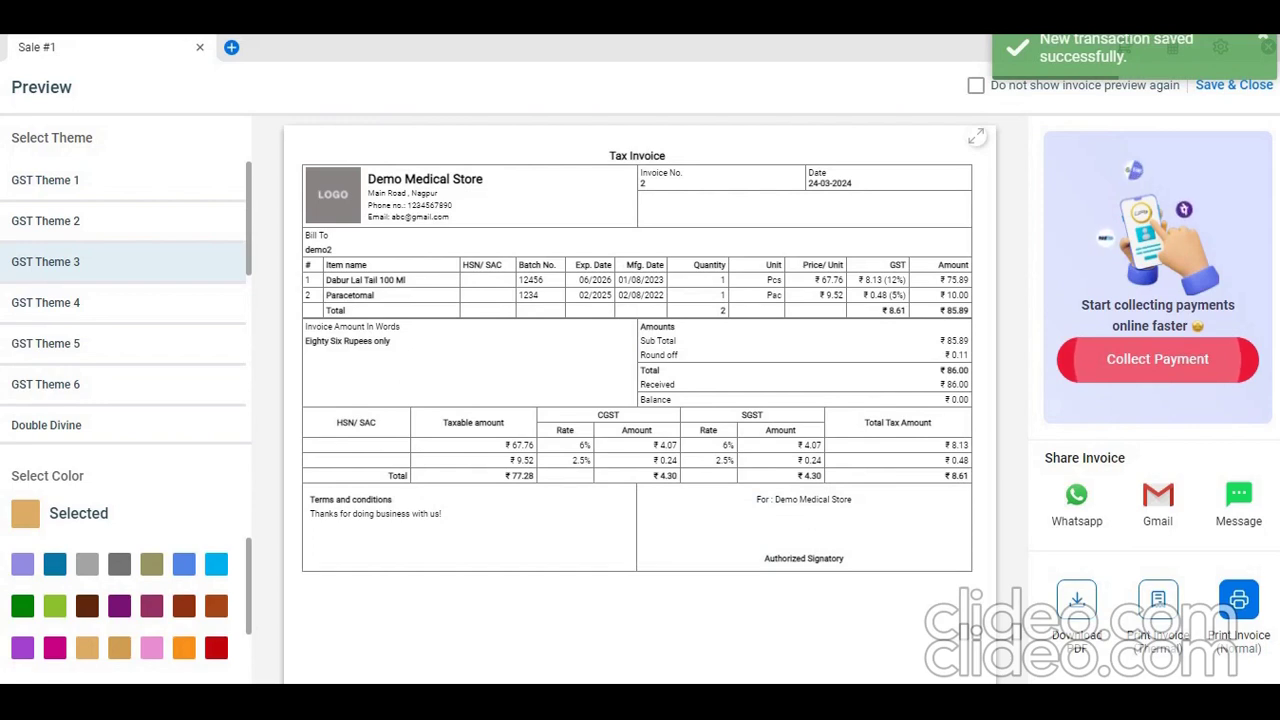
Step: Set the invoice preview's color to dark blue, try GST Theme 1 and choose GST Theme 2
{"action": "left_click", "coordinate": [216, 564]}
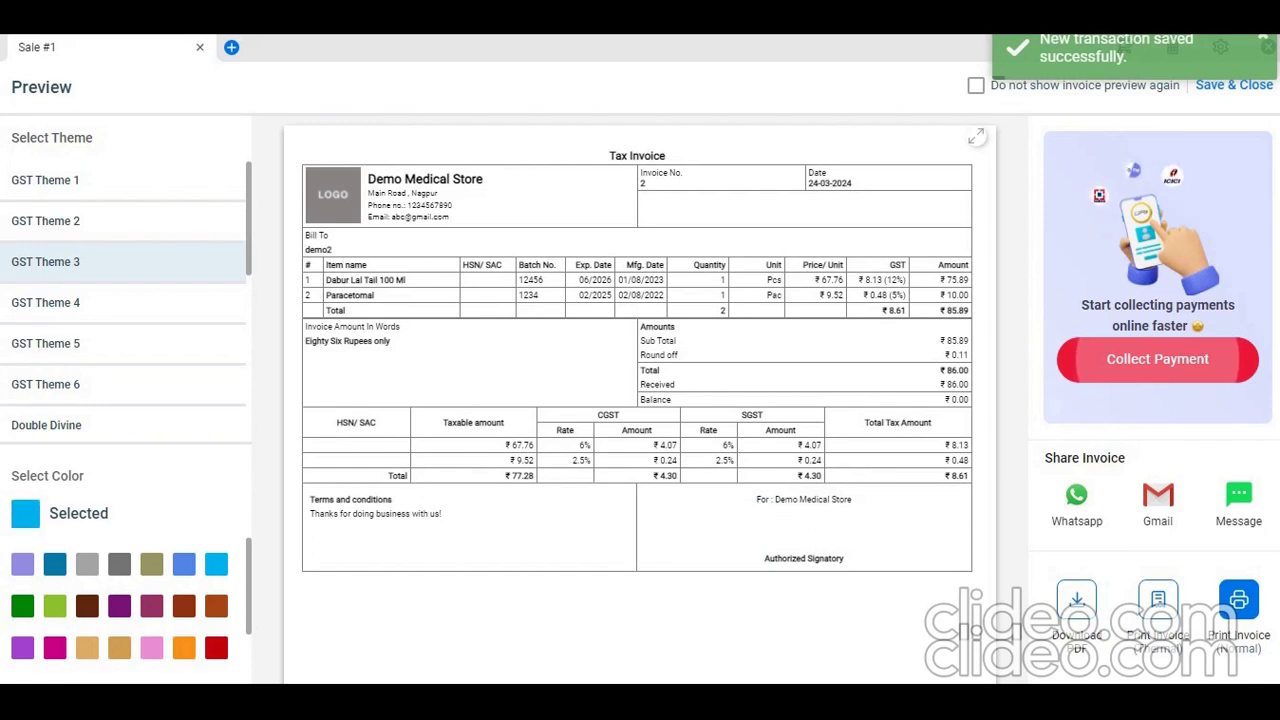
{"action": "left_click", "coordinate": [55, 564]}
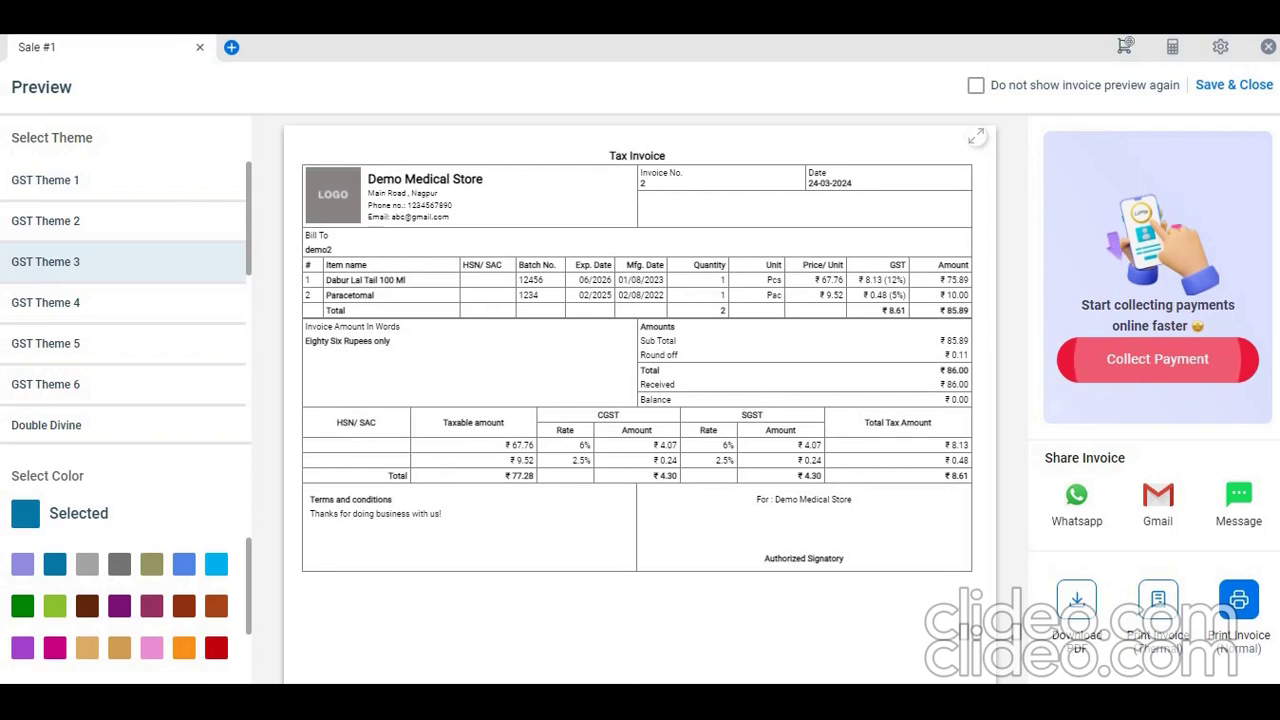
{"action": "left_click", "coordinate": [45, 180]}
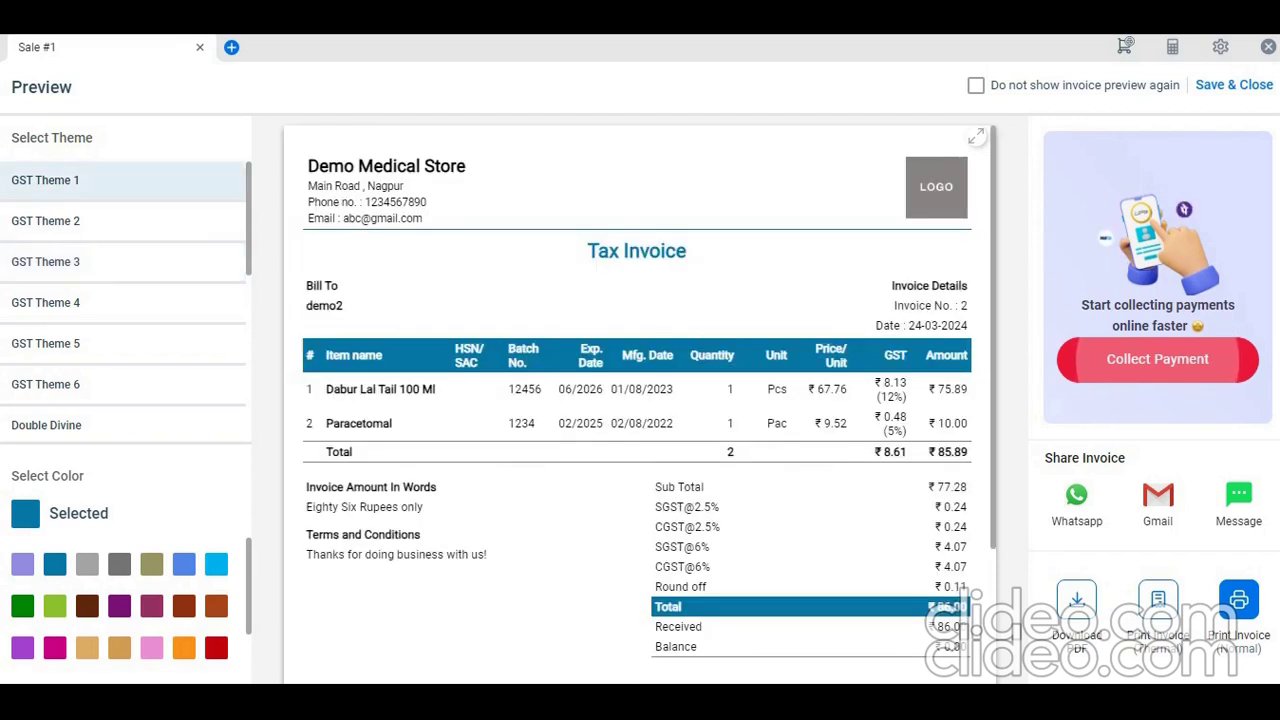
{"action": "left_click", "coordinate": [45, 220]}
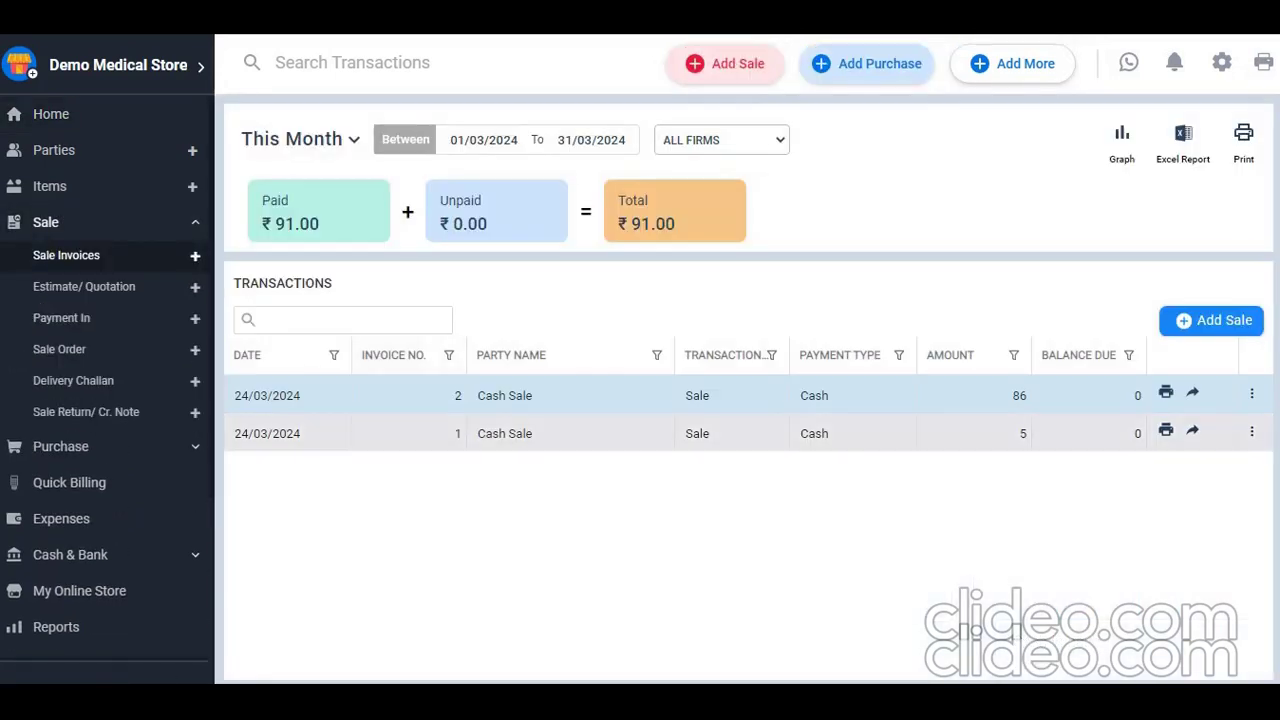
Step: Open Dabur Lal Tail 100 Ml from the product items for editing and review its pricing and tax settings
{"action": "left_click", "coordinate": [50, 186]}
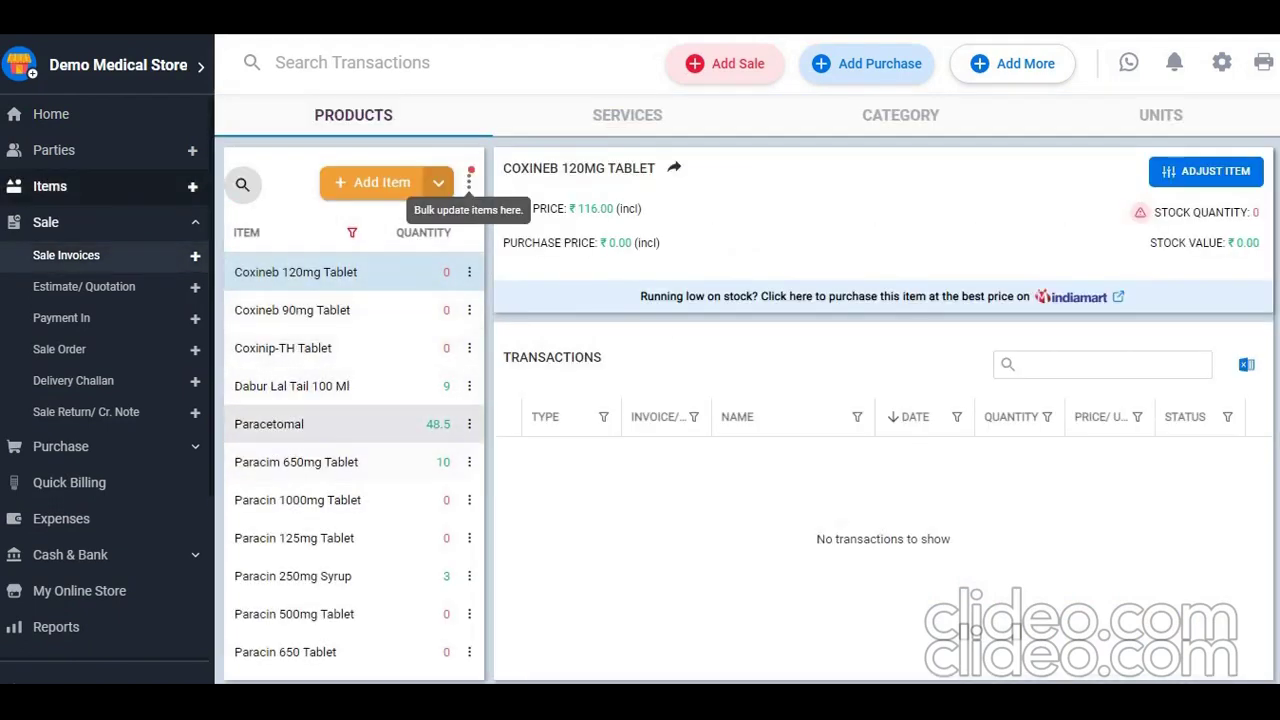
{"action": "left_click", "coordinate": [340, 386]}
{"action": "left_click", "coordinate": [469, 386]}
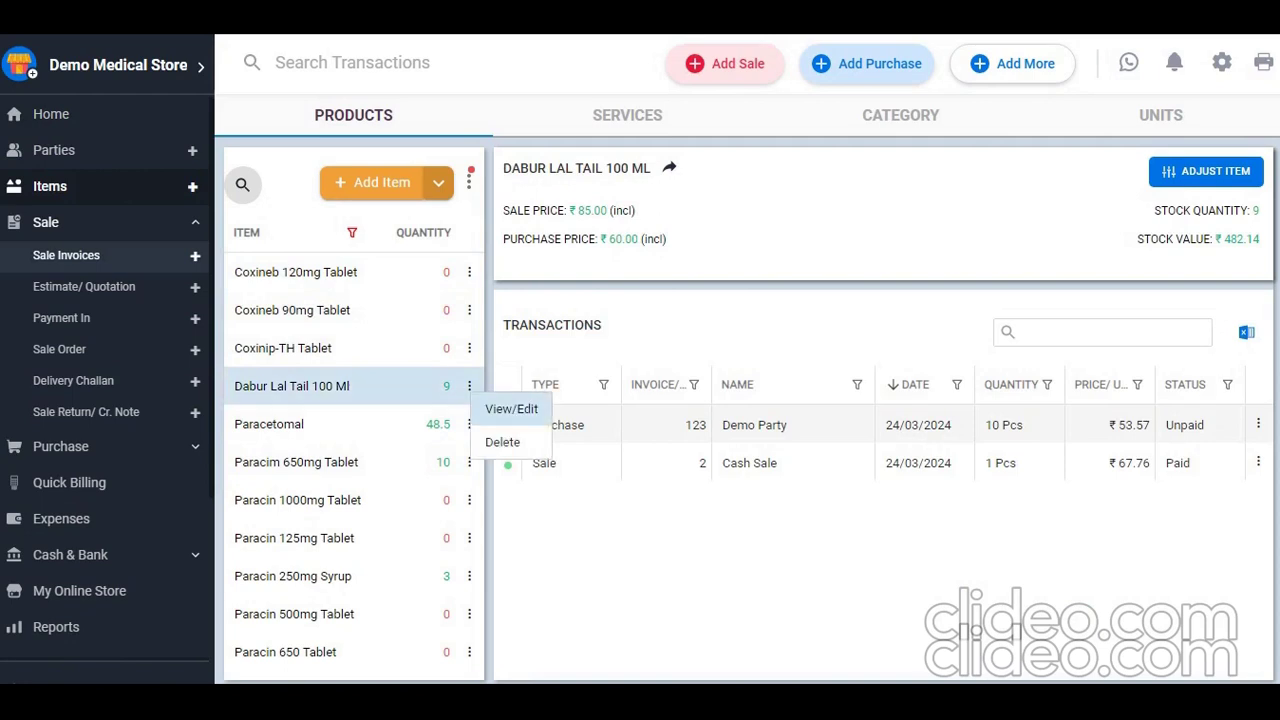
{"action": "left_click", "coordinate": [508, 409]}
{"action": "scroll", "coordinate": [737, 400], "scroll_direction": "down", "scroll_amount": 3}
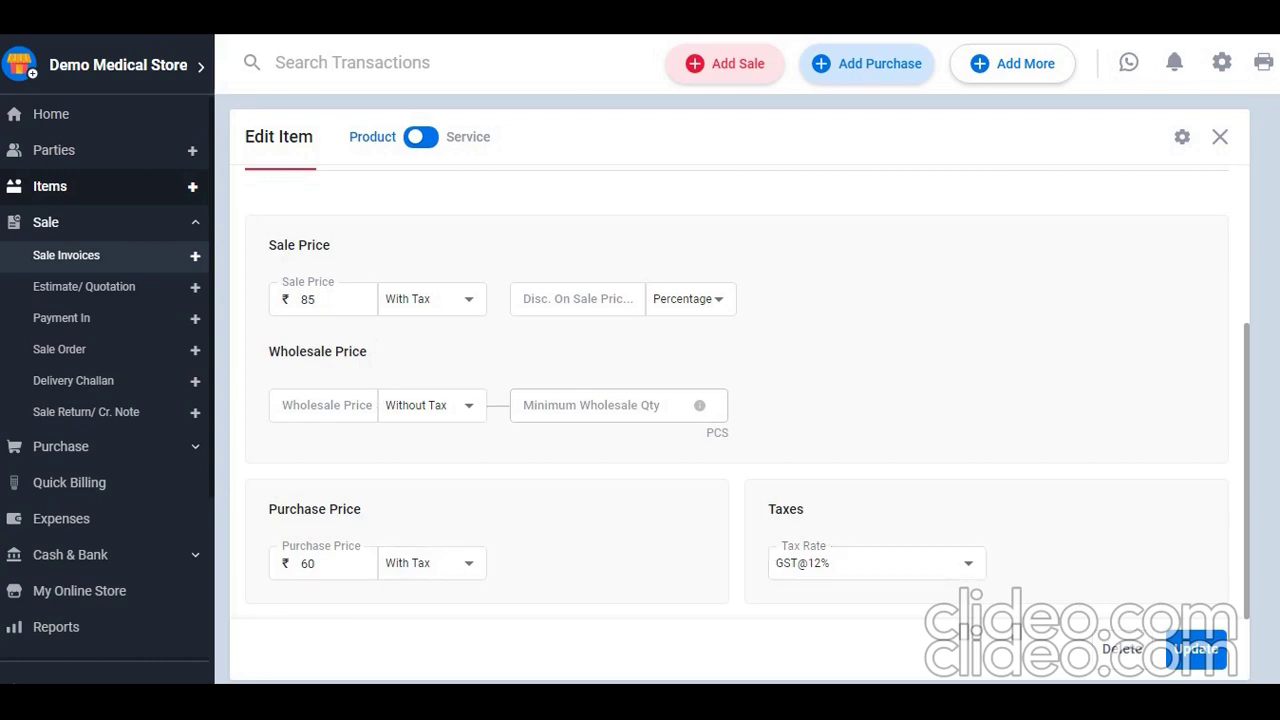
{"action": "scroll", "coordinate": [430, 405], "scroll_direction": "up", "scroll_amount": 1}
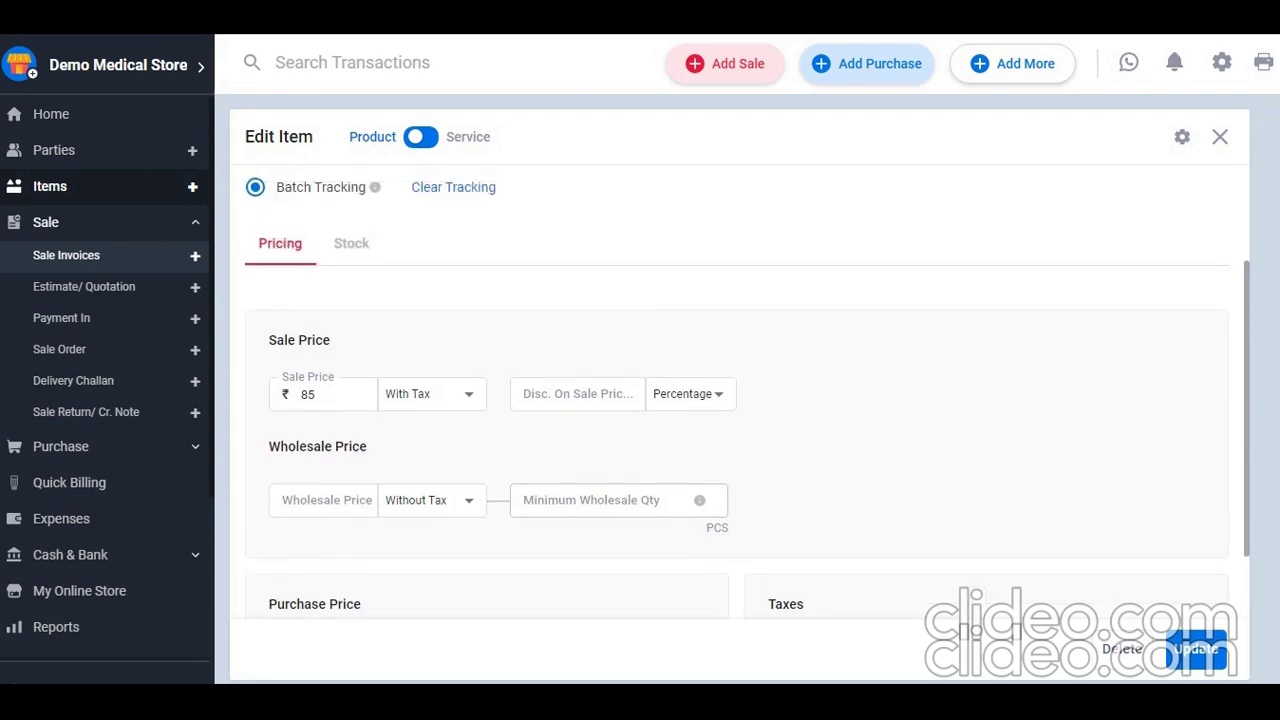
{"action": "scroll", "coordinate": [690, 394], "scroll_direction": "down", "scroll_amount": 1}
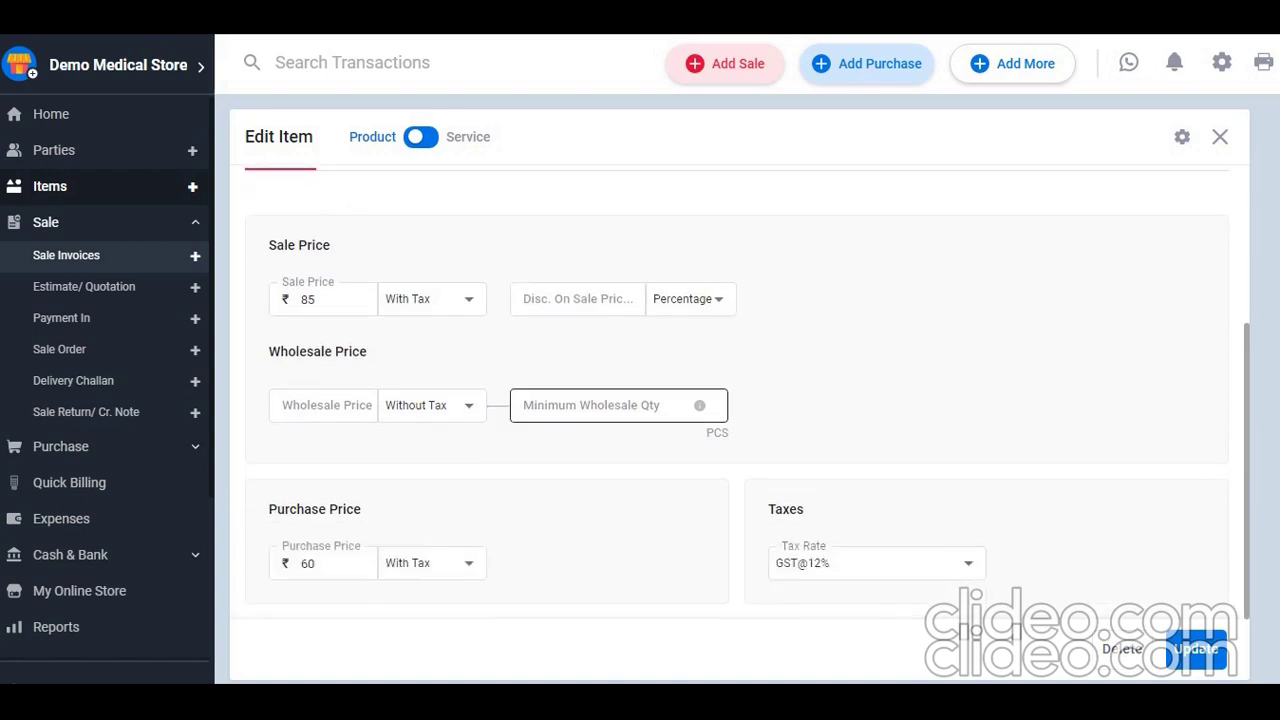
{"action": "scroll", "coordinate": [618, 405], "scroll_direction": "up", "scroll_amount": 2}
Step: Review the stock settings and opening batch entry form of Dabur Lal Tail 100 Ml and close the item without saving
{"action": "left_click", "coordinate": [351, 338]}
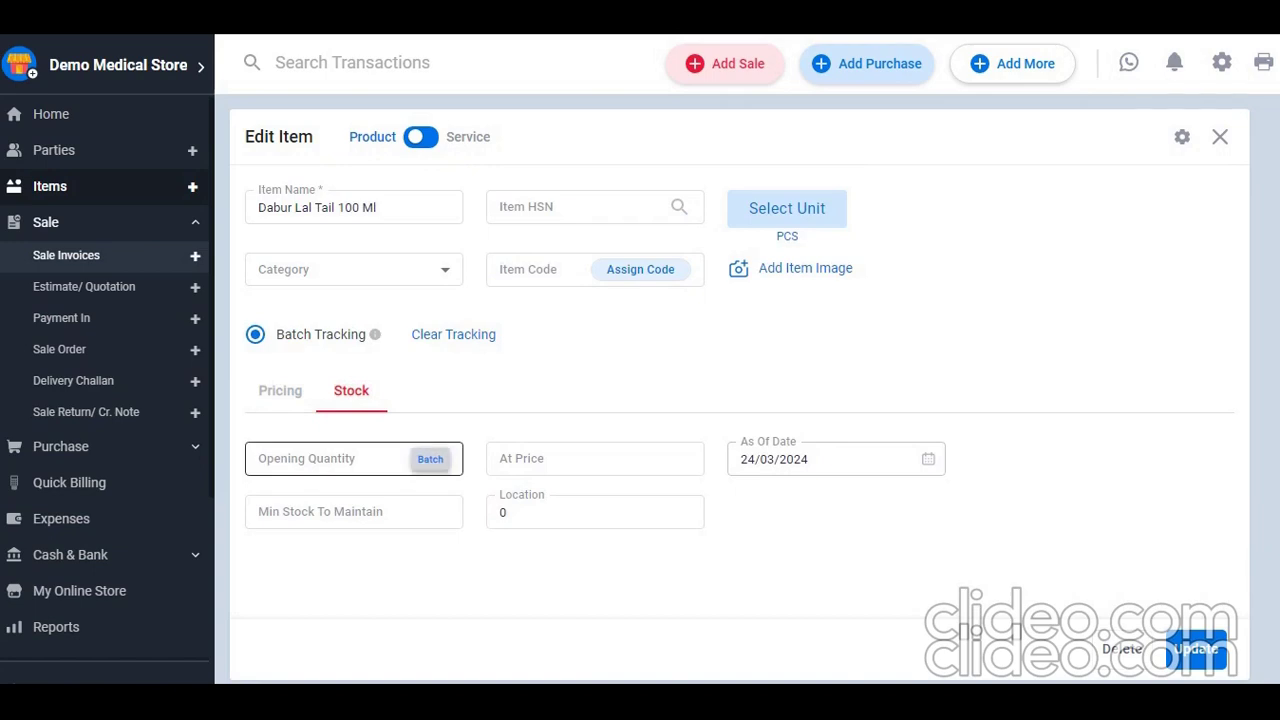
{"action": "left_click", "coordinate": [430, 459]}
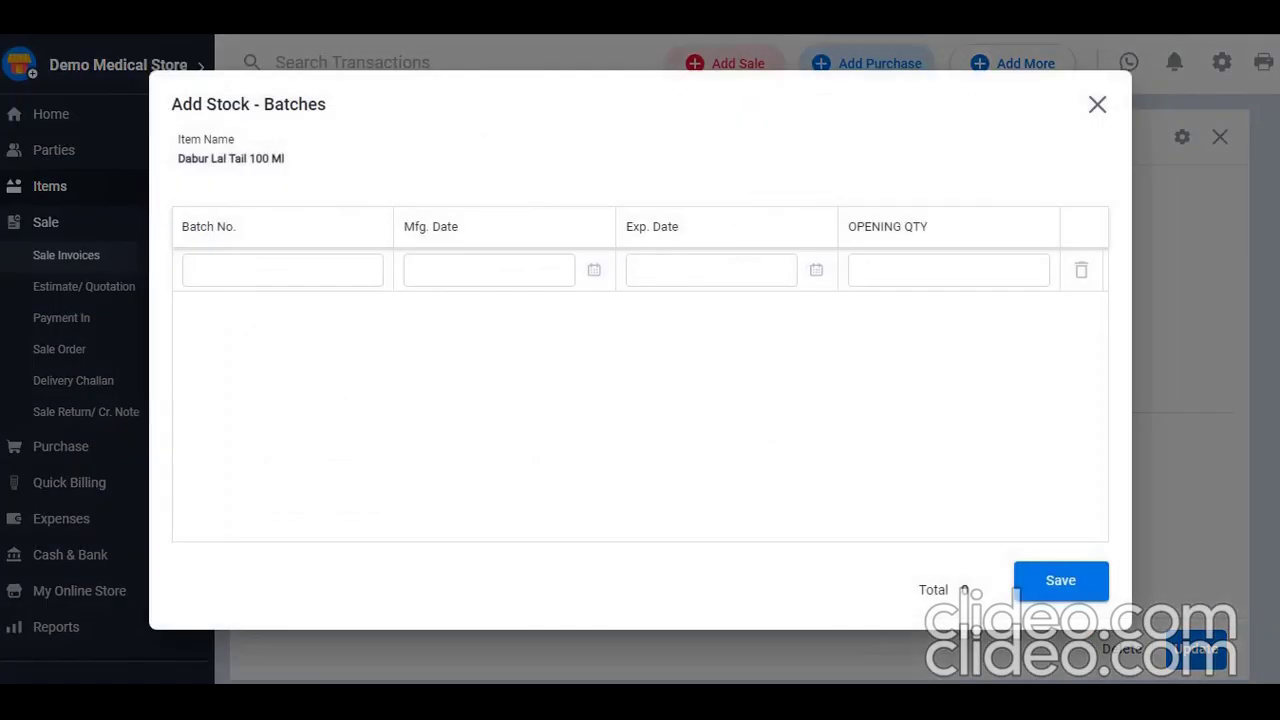
{"action": "key", "text": "Escape"}
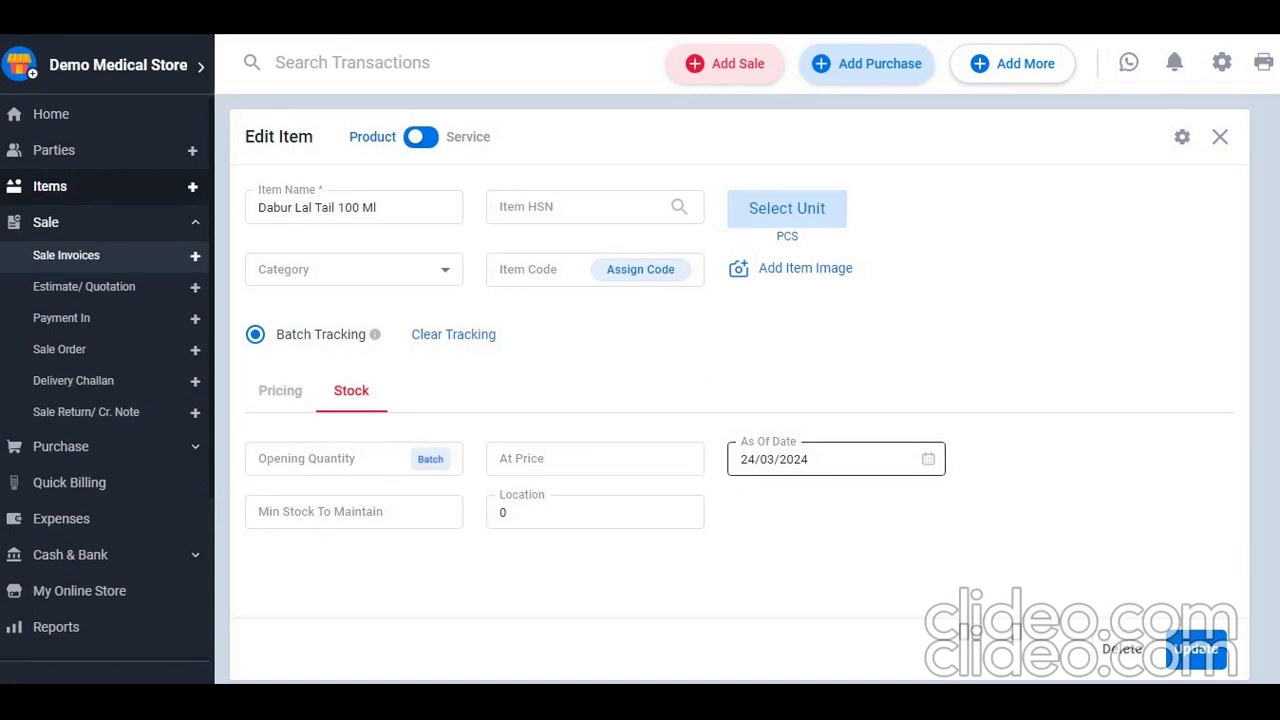
{"action": "key", "text": "Escape"}
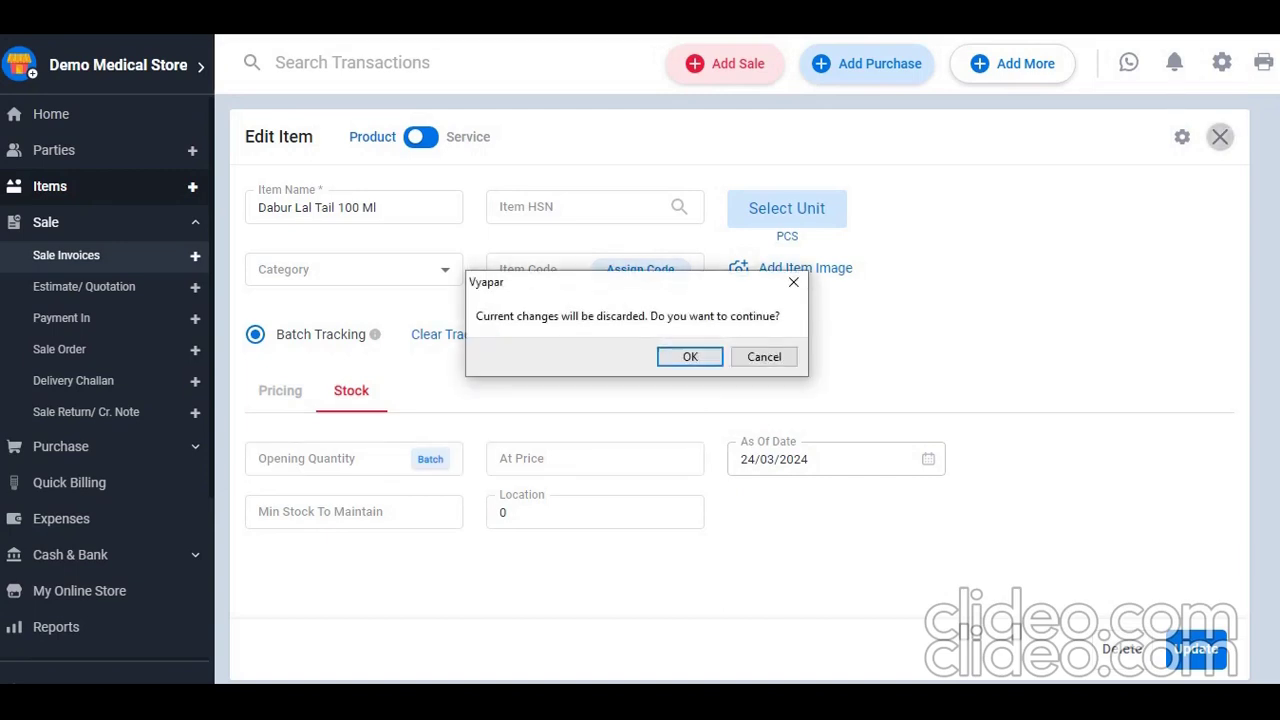
{"action": "key", "text": "Return"}
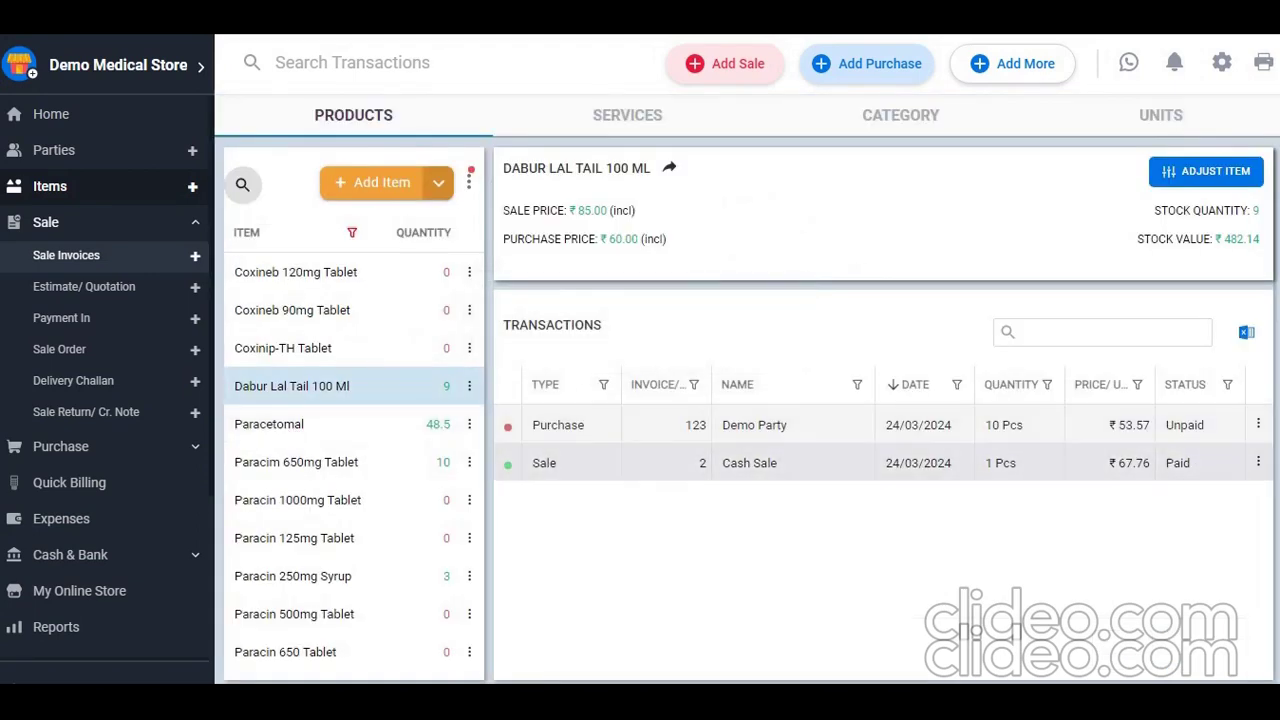
Step: Preview the cash sale invoice listed in the transactions of Dabur Lal Tail 100 Ml and close the preview
{"action": "left_click", "coordinate": [1258, 462]}
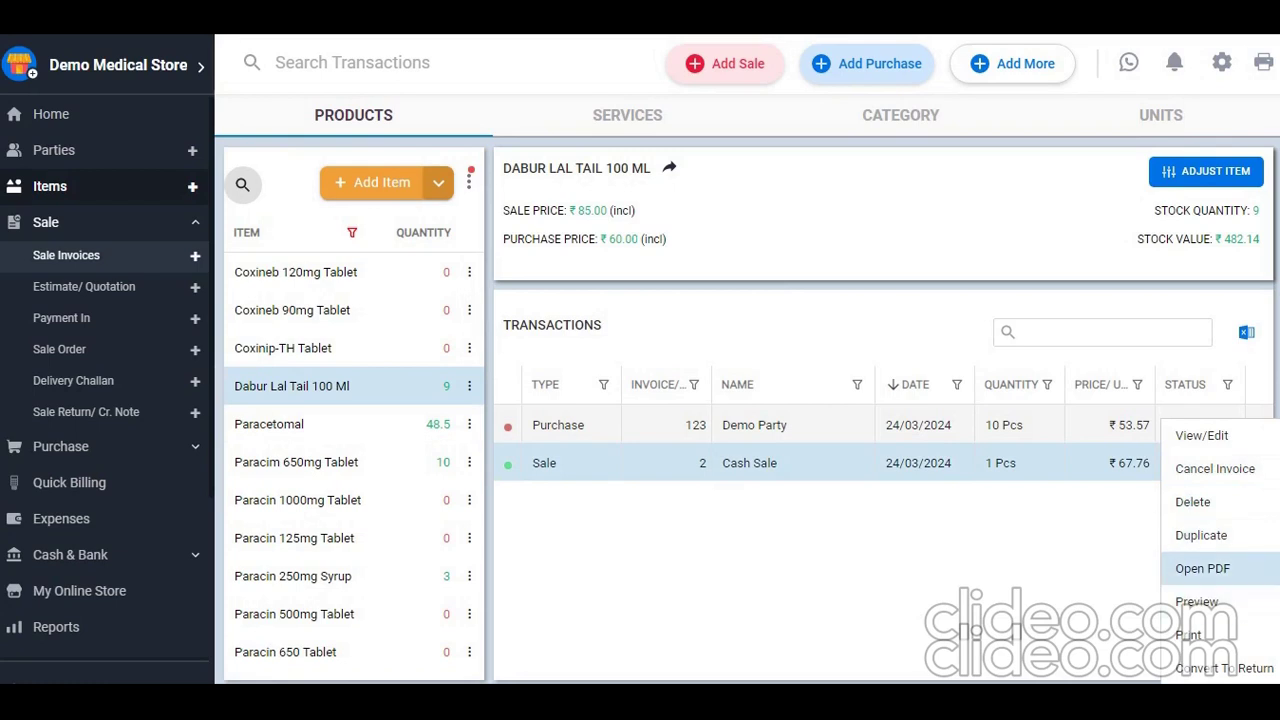
{"action": "left_click", "coordinate": [1197, 601]}
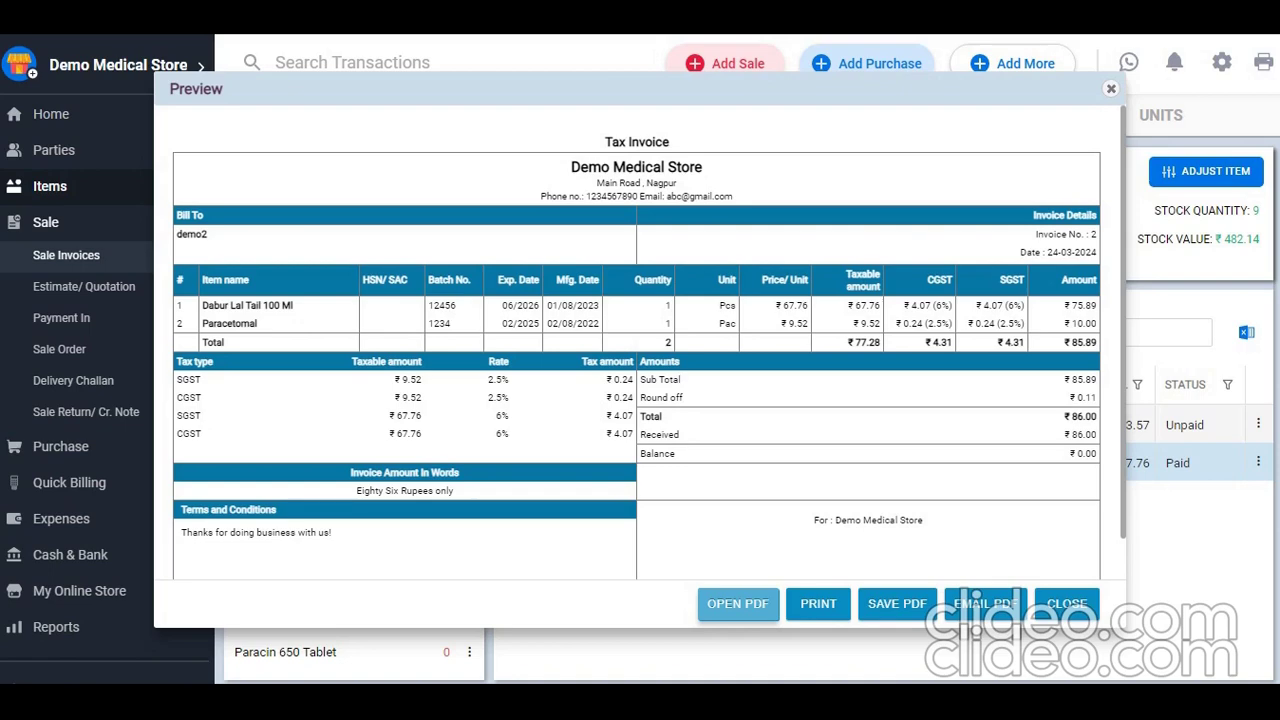
{"action": "left_click", "coordinate": [1110, 88]}
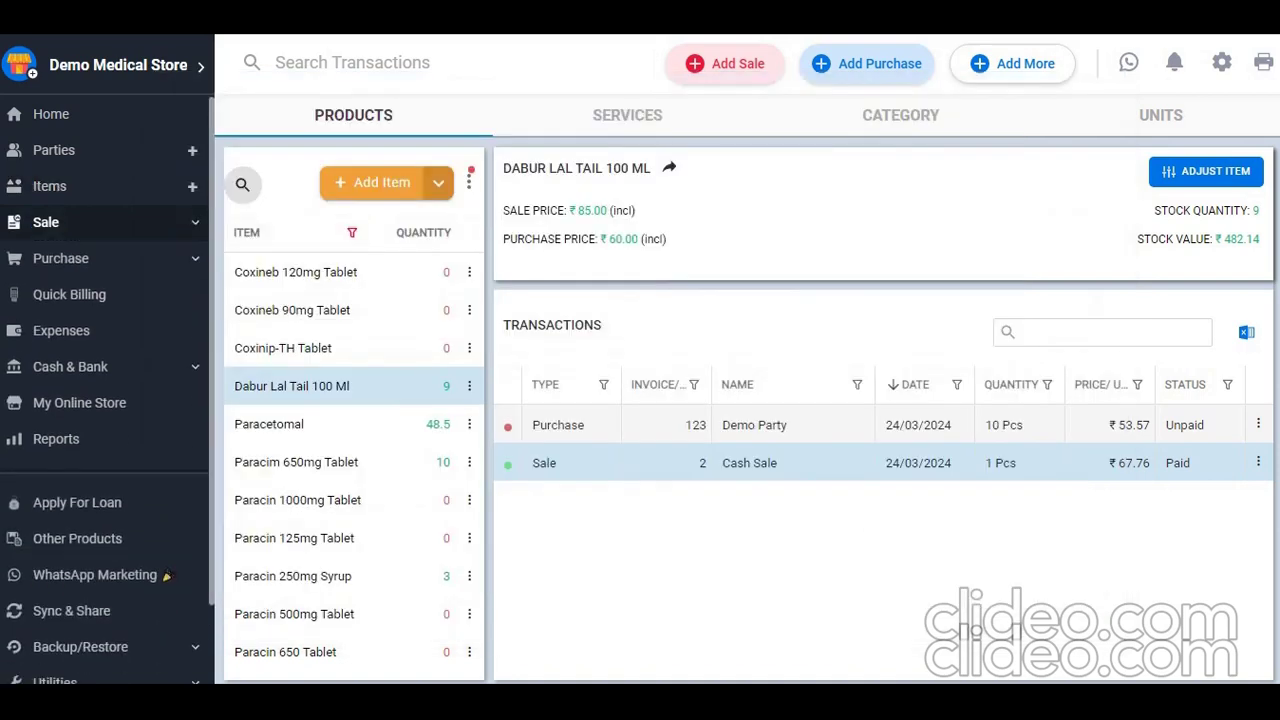
Step: Start a quick bill with Dabur Lal Tail 100 Ml from batch 12456 and Paracetomal from batch 1234
{"action": "left_click", "coordinate": [69, 294]}
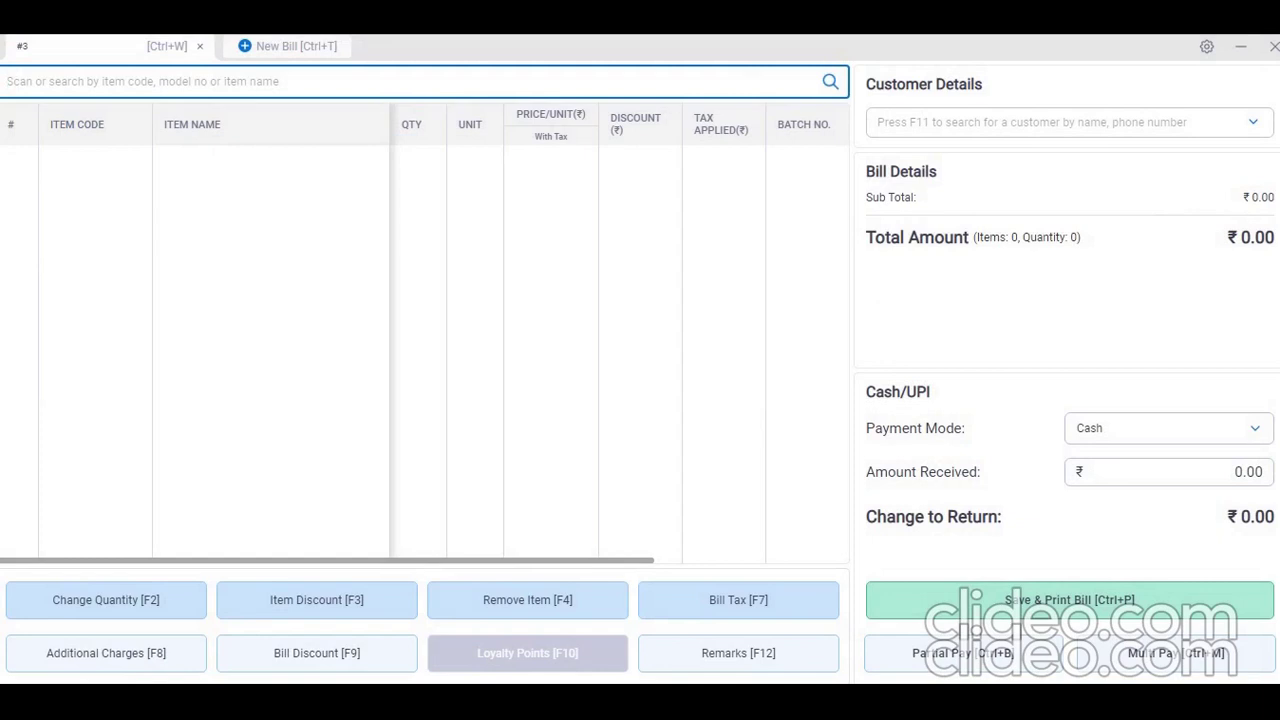
{"action": "type", "text": "dabur"}
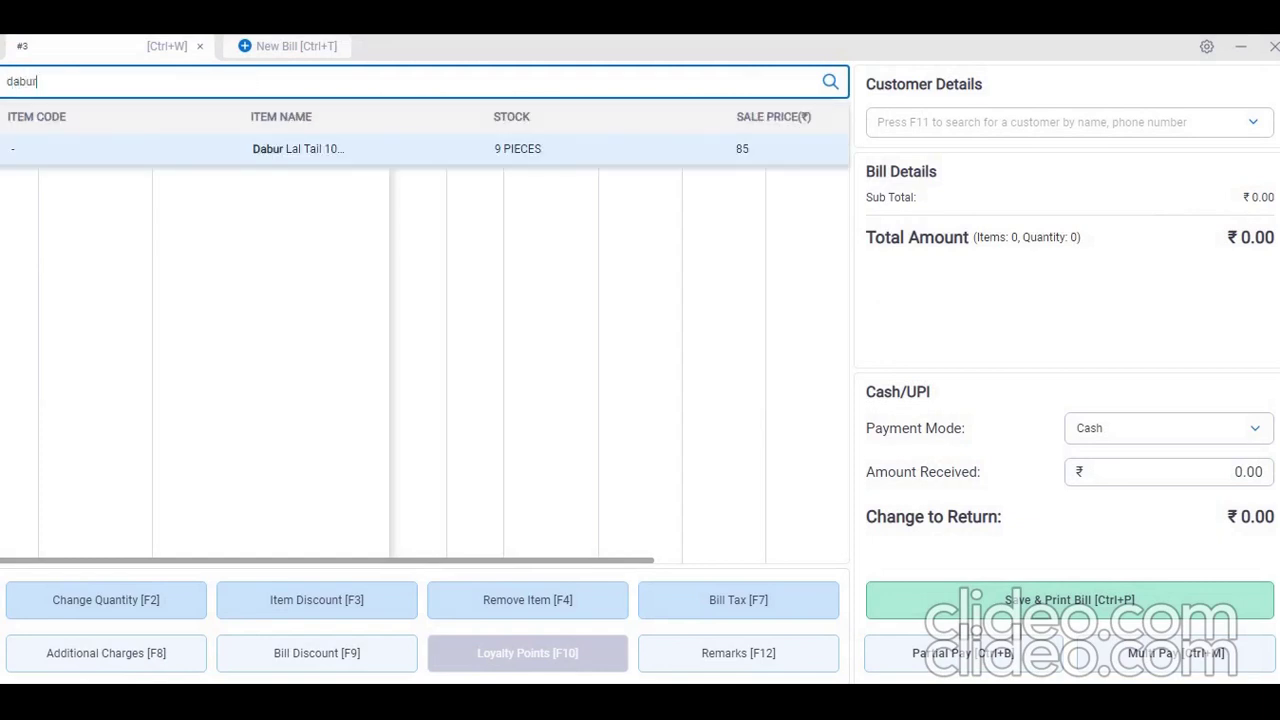
{"action": "key", "text": "Return"}
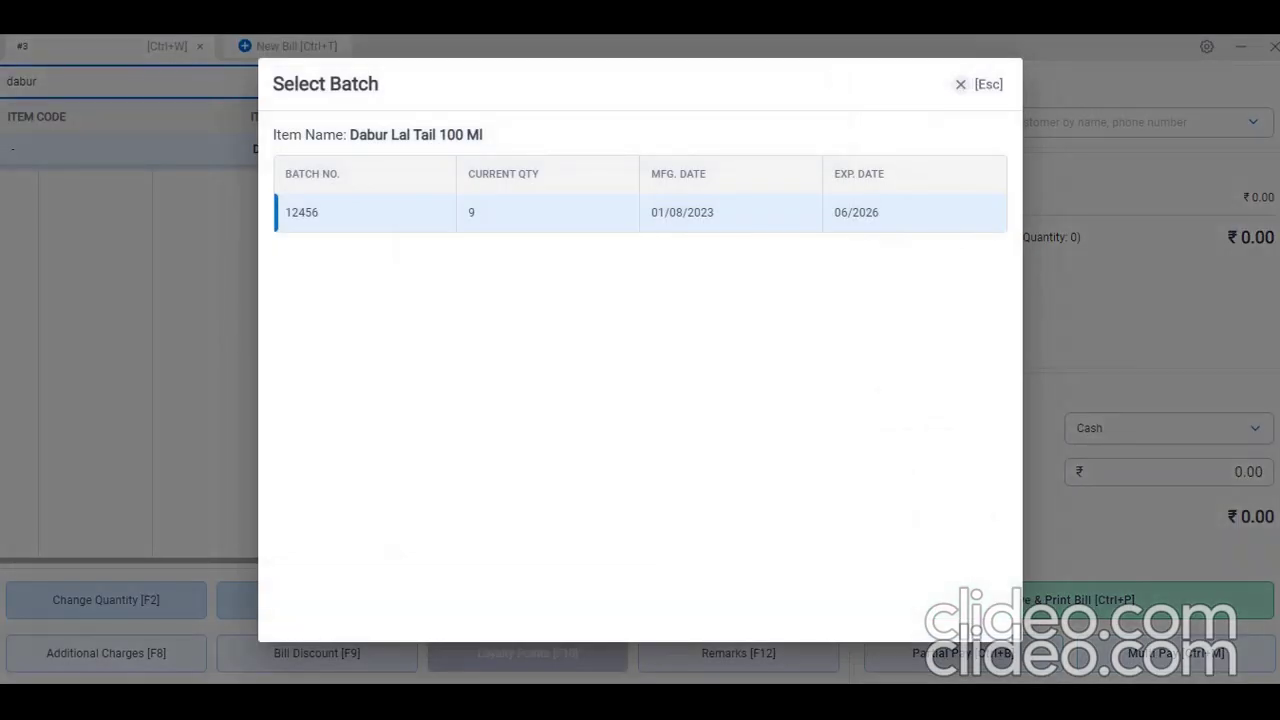
{"action": "key", "text": "Return"}
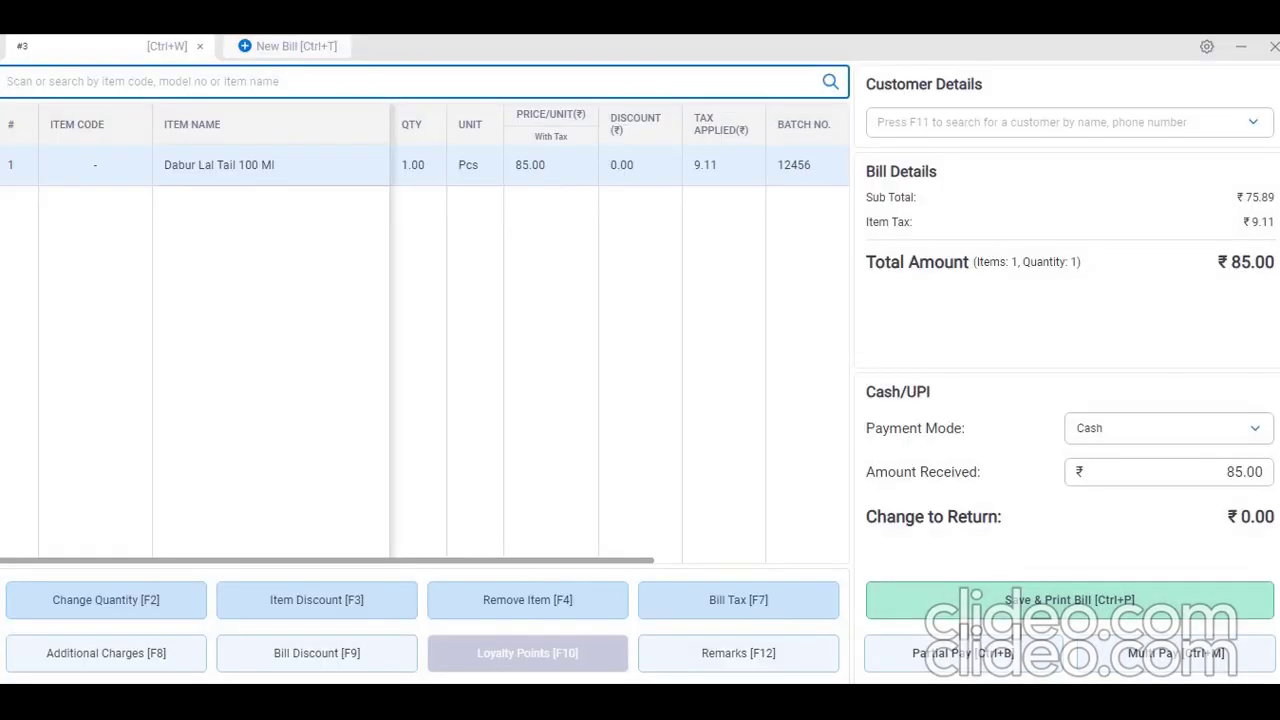
{"action": "type", "text": "paracet"}
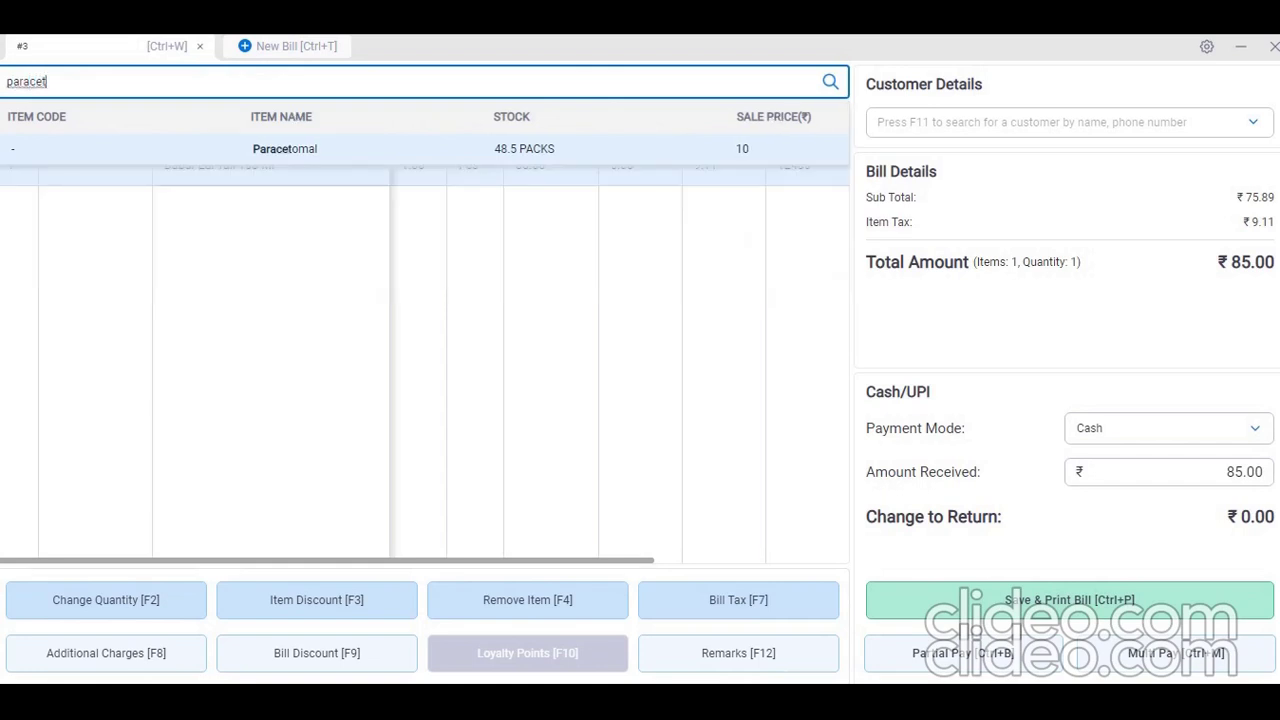
{"action": "key", "text": "Return"}
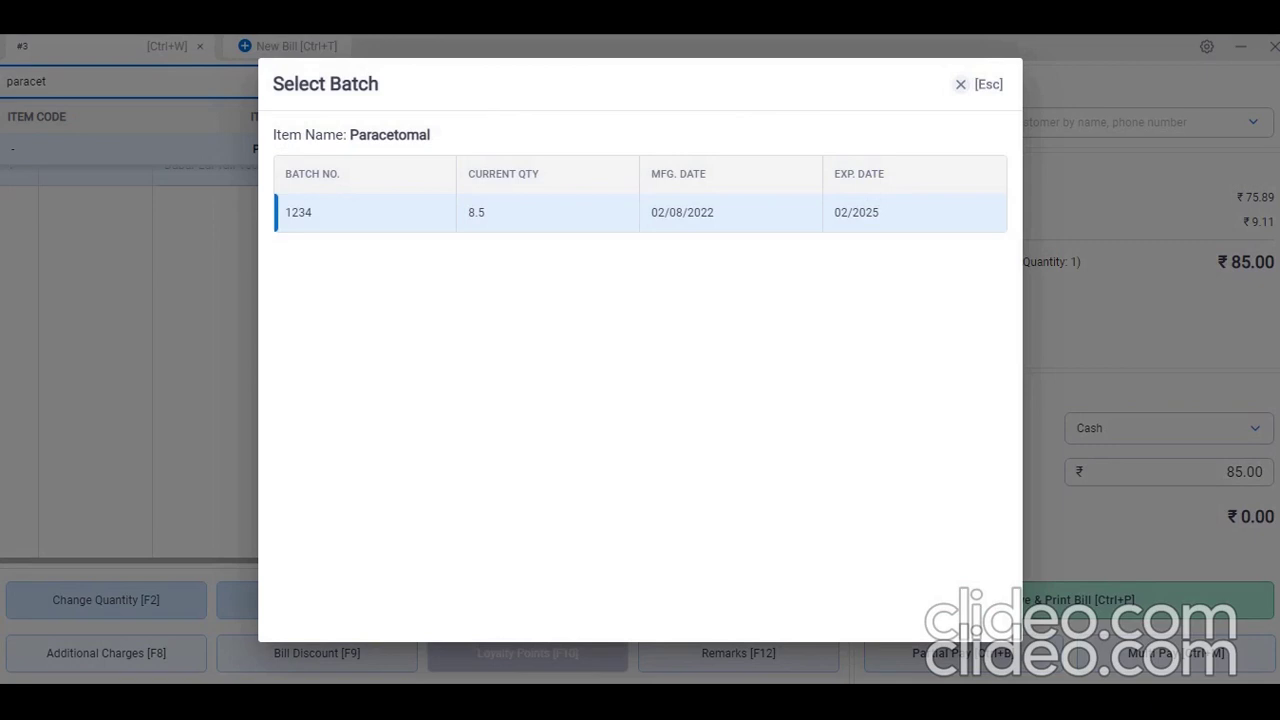
{"action": "key", "text": "Return"}
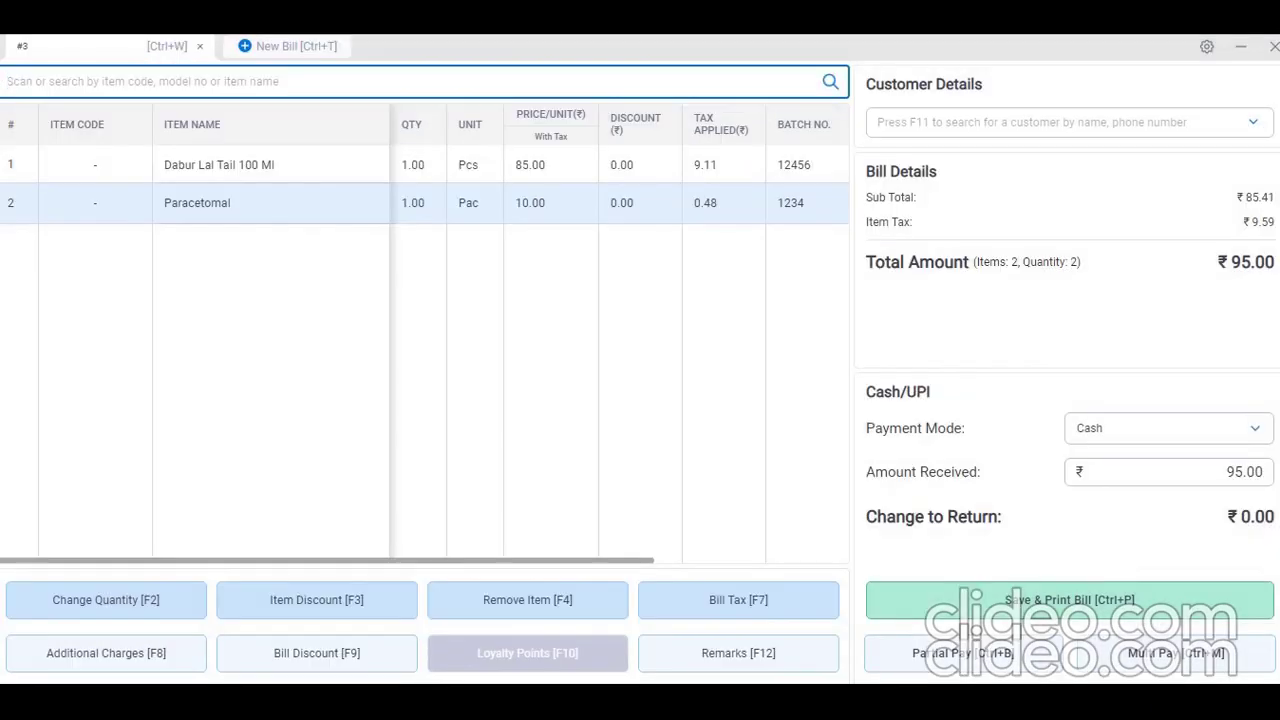
Step: Replace the customer search text with the new customer's name and add that customer to the quick bill
{"action": "key", "text": "Tab"}
{"action": "key", "text": "Tab"}
{"action": "key", "text": "Tab"}
{"action": "key", "text": "Tab"}
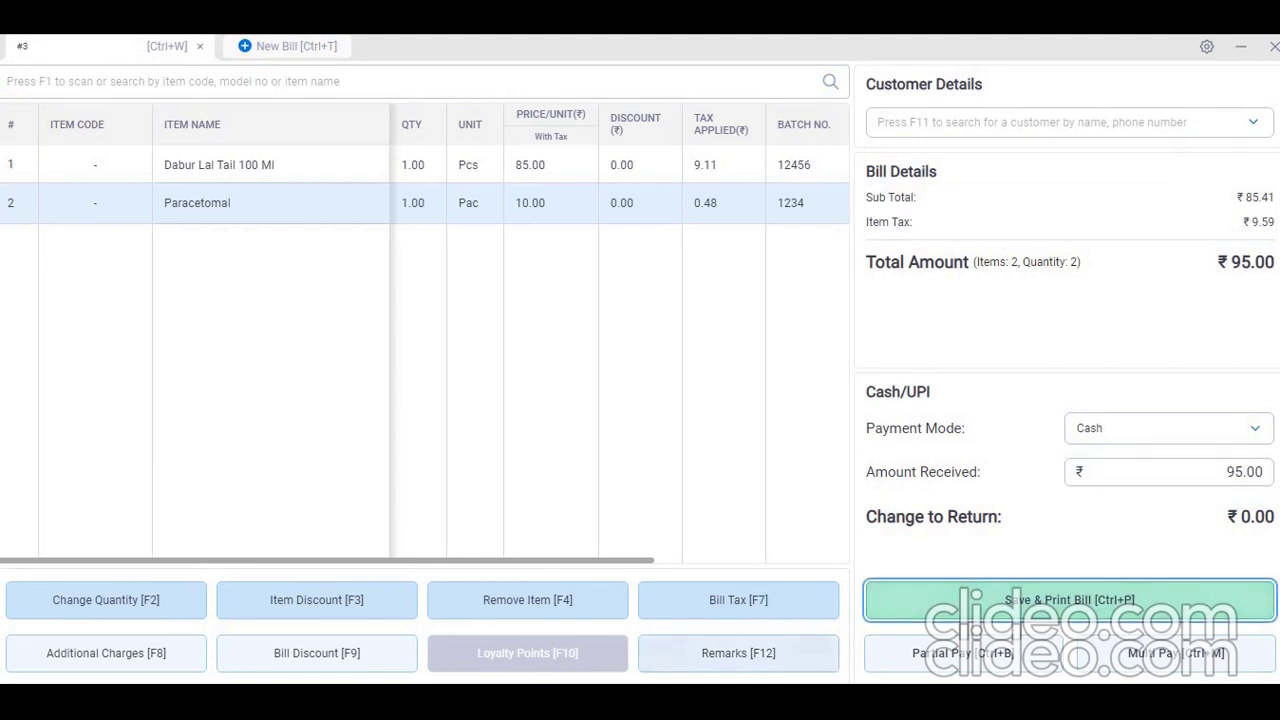
{"action": "key", "text": "F11"}
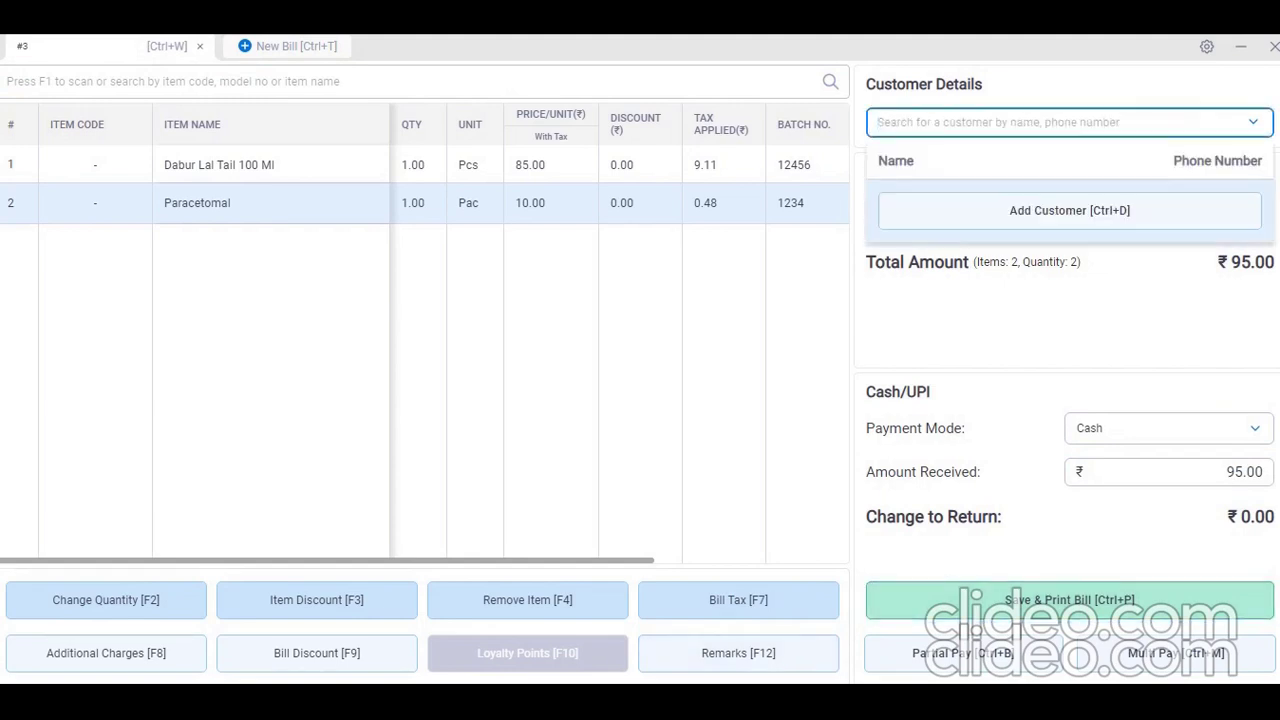
{"action": "type", "text": "demo"}
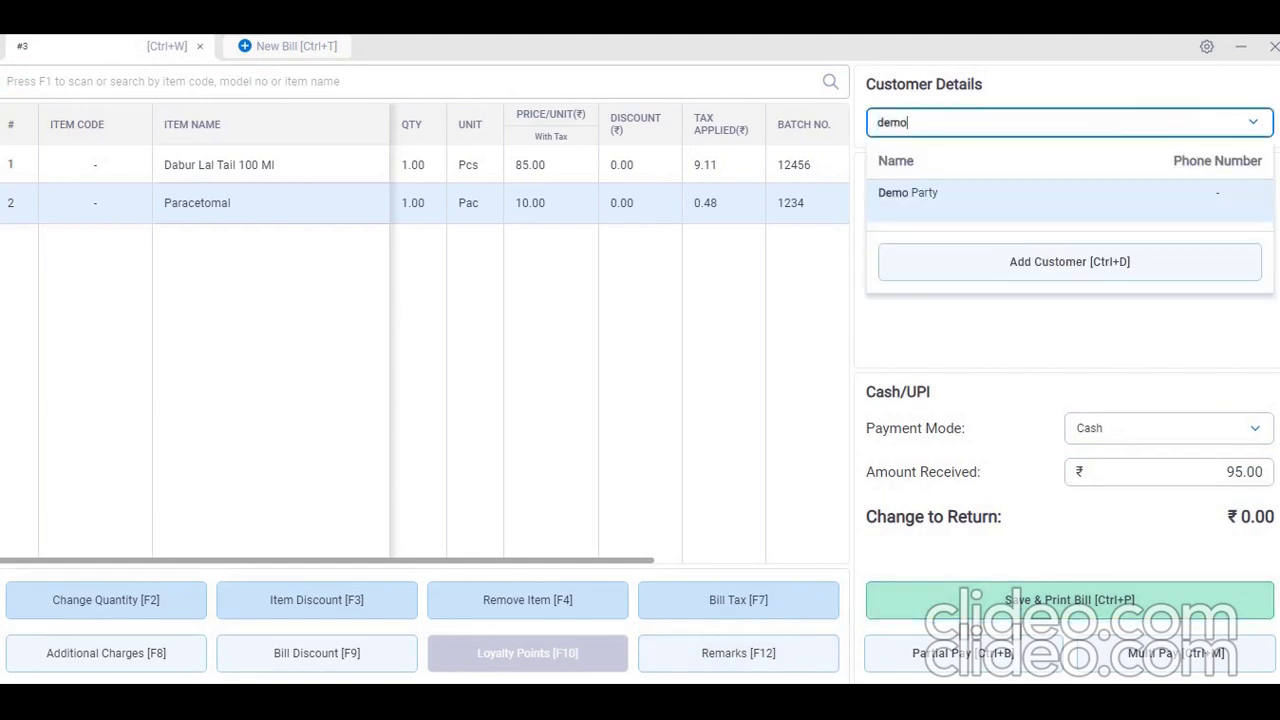
{"action": "key", "text": "BackSpace"}
{"action": "key", "text": "BackSpace"}
{"action": "key", "text": "BackSpace"}
{"action": "key", "text": "BackSpace"}
{"action": "type", "text": "newdeom"}
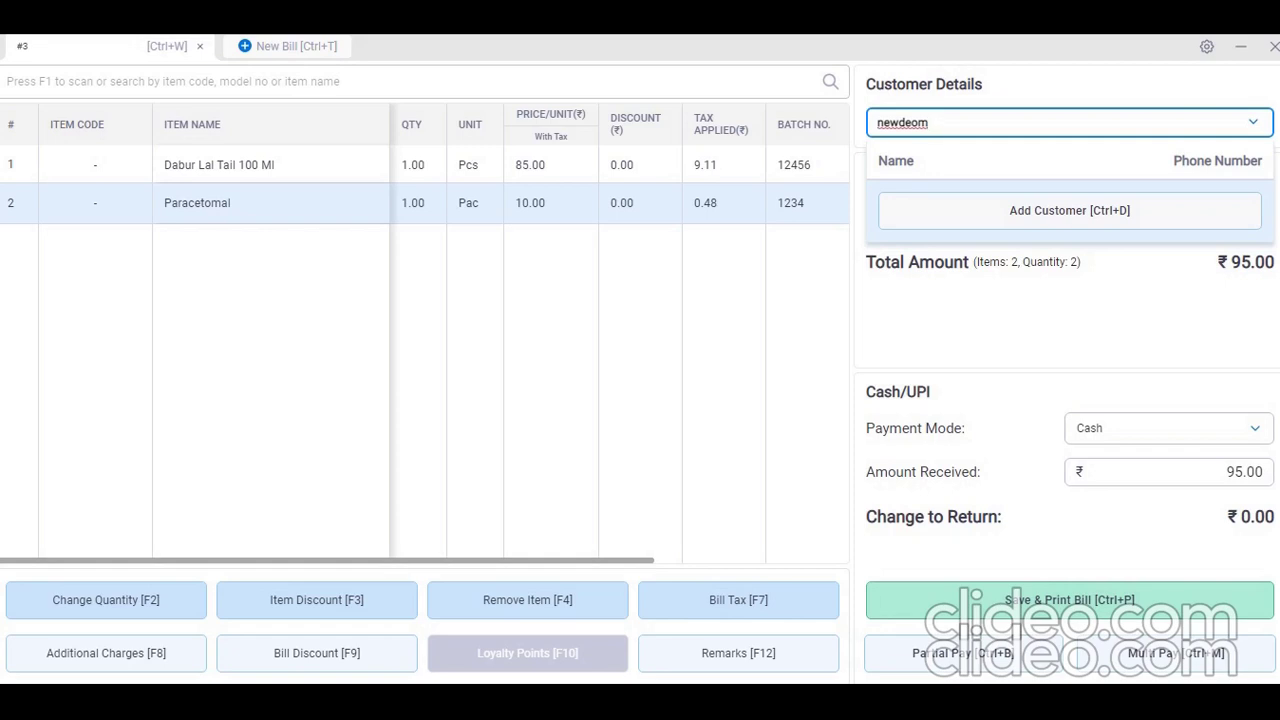
{"action": "key", "text": "ctrl+d"}
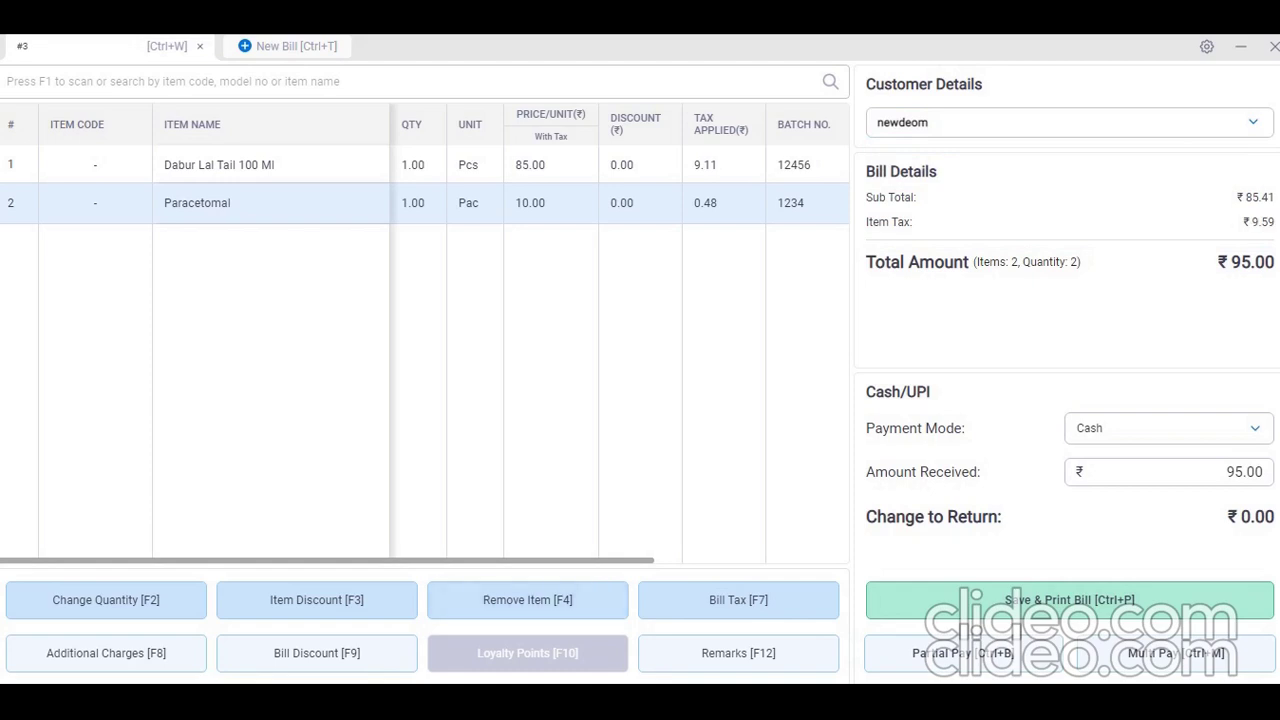
Step: Remove Paracetomal from the quick bill and set the quantity of Dabur Lal Tail 100 Ml to 2
{"action": "key", "text": "F4"}
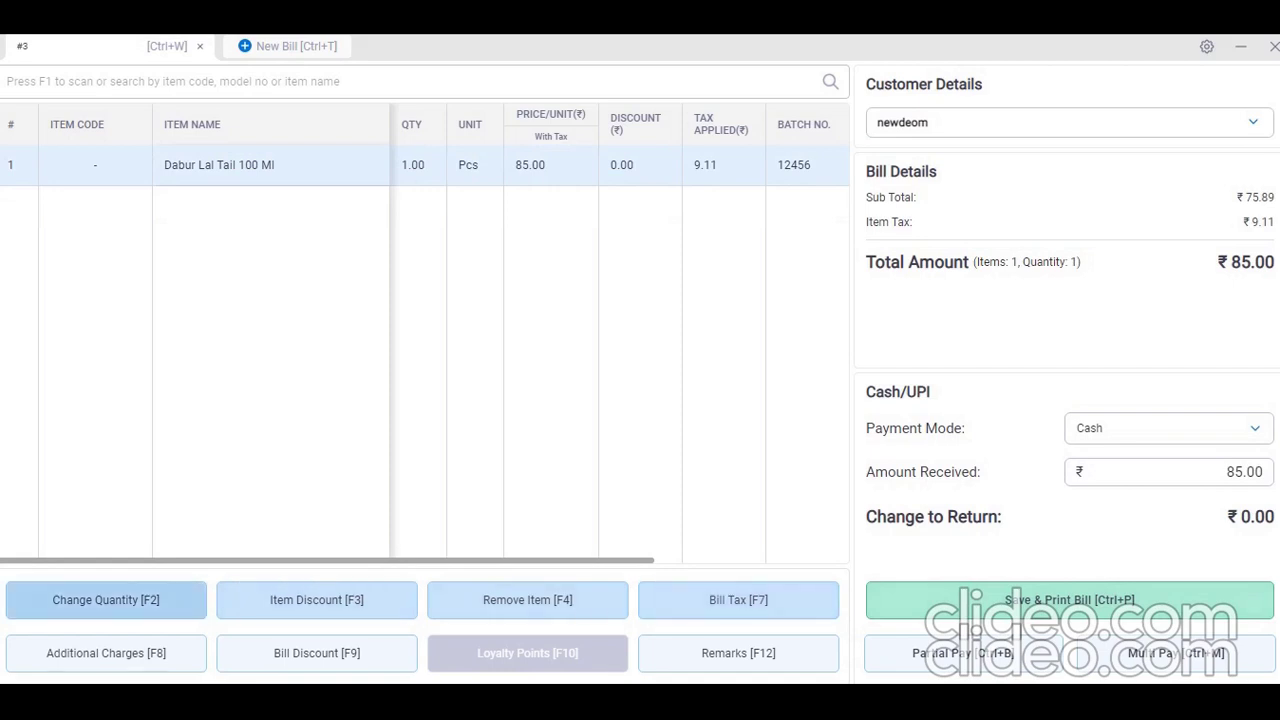
{"action": "key", "text": "F2"}
{"action": "type", "text": "2"}
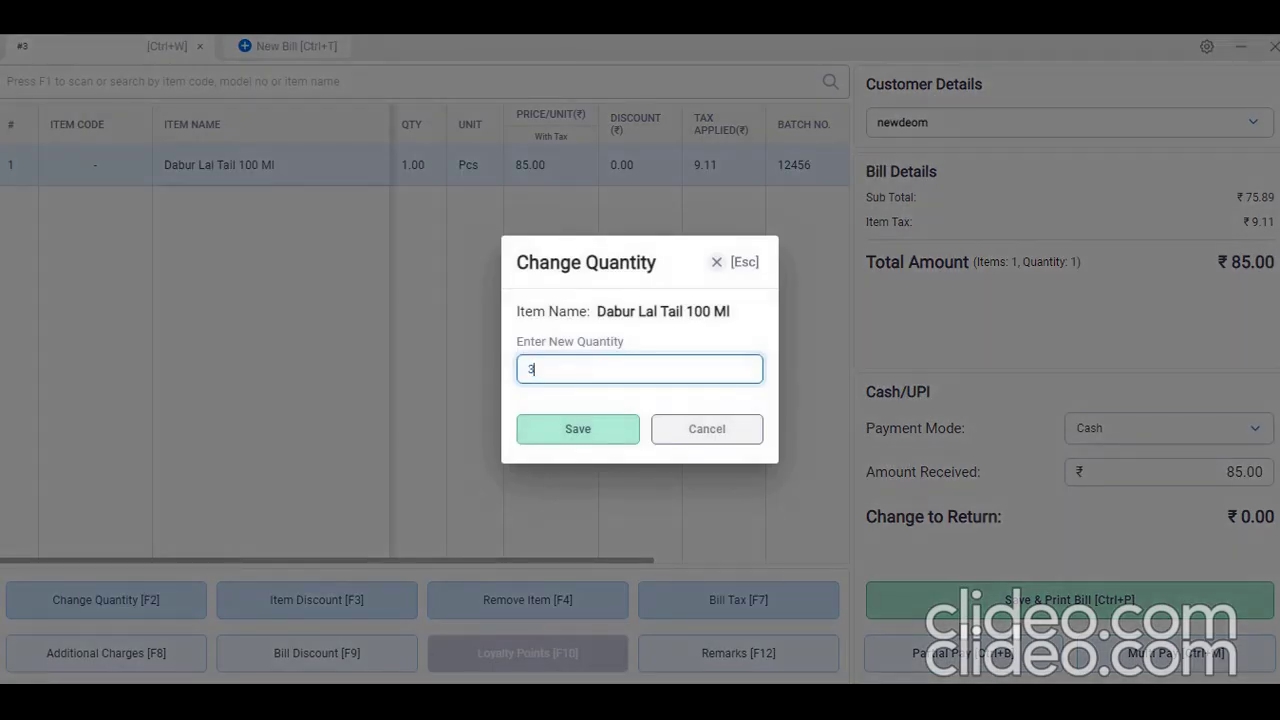
{"action": "key", "text": "BackSpace"}
{"action": "type", "text": "2"}
{"action": "key", "text": "Return"}
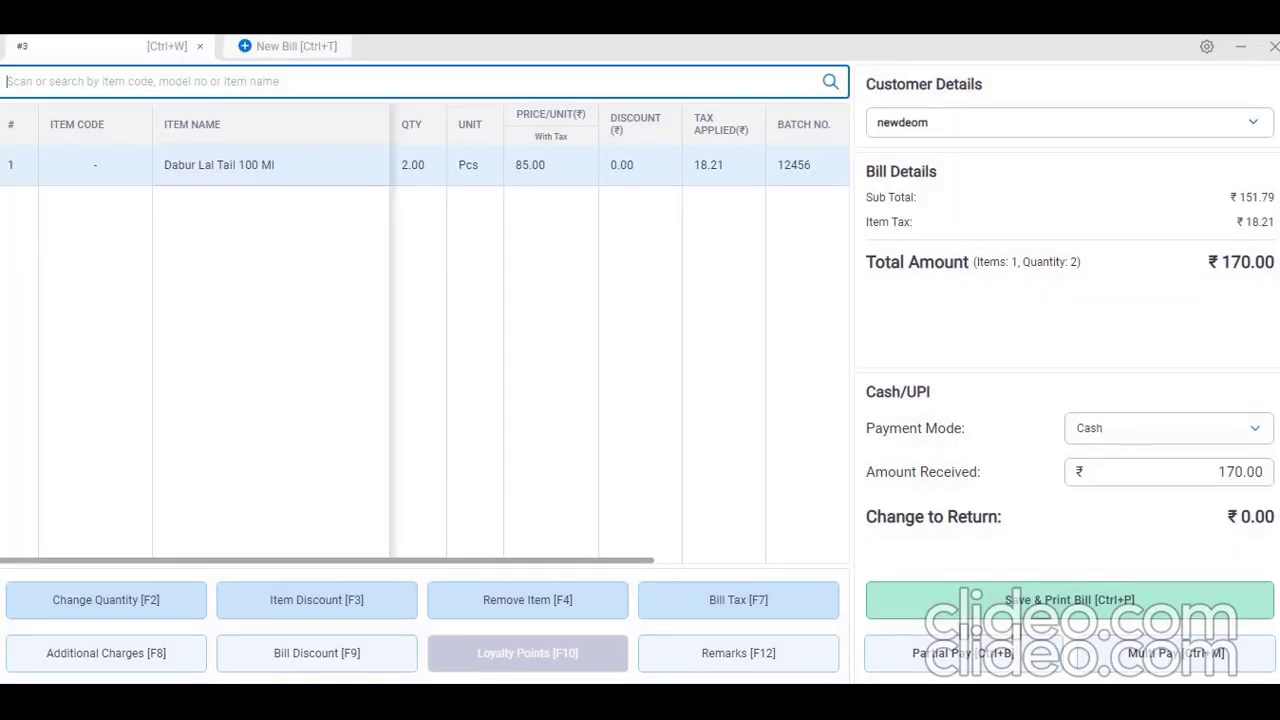
Step: Save and print the quick bill with cash as the payment mode
{"action": "key", "text": "ctrl+p"}
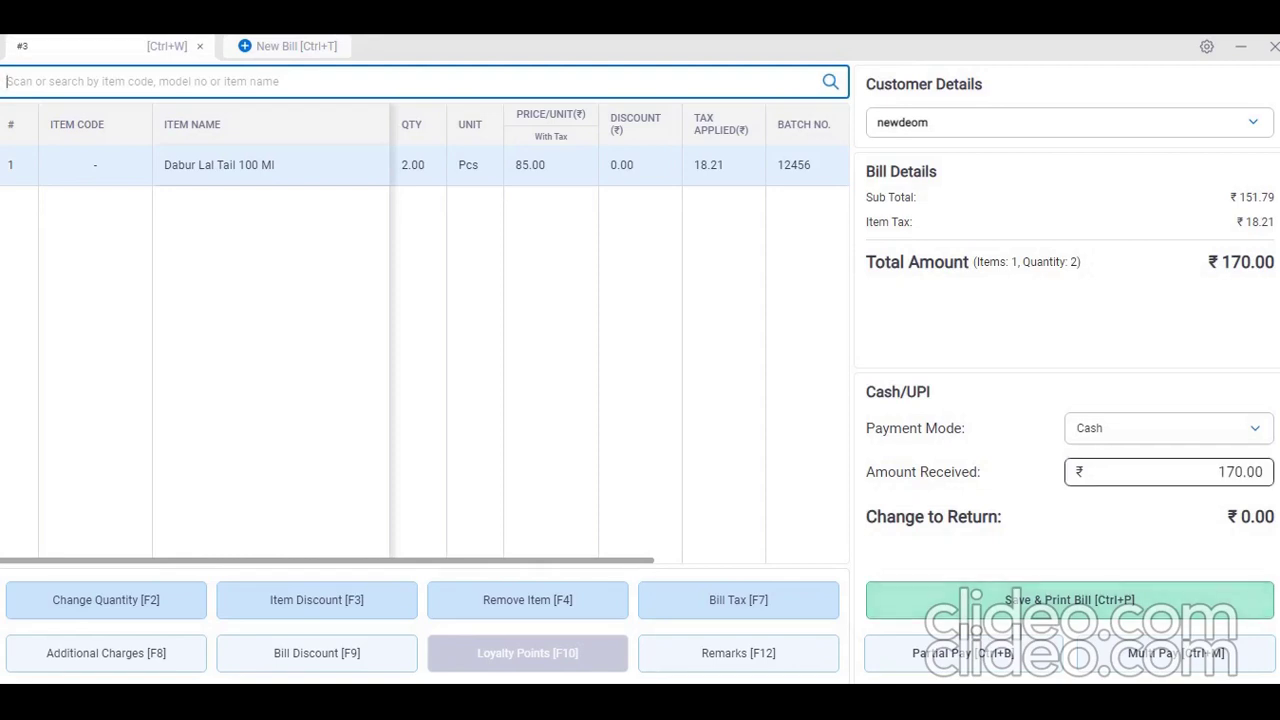
{"action": "key", "text": "ctrl+p"}
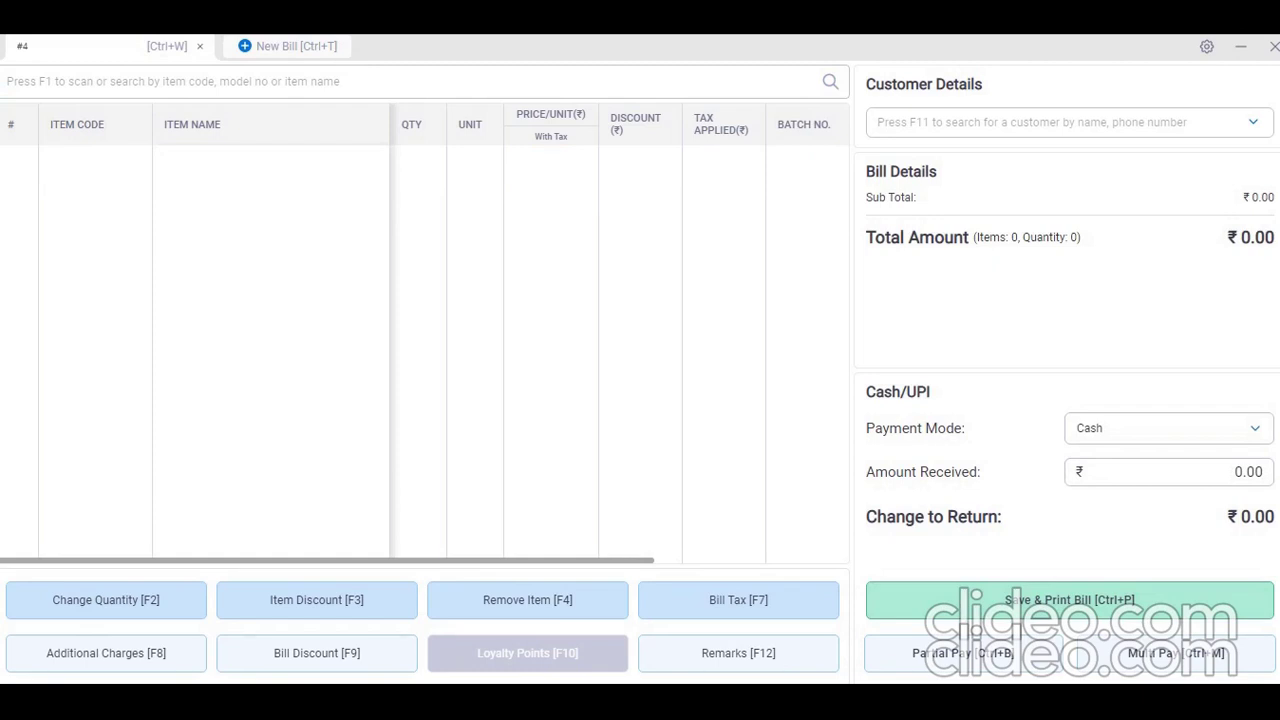
Step: Review the quick billing settings for rounding, primary bill action, pricing and payment modes, and leave quick billing
{"action": "left_click", "coordinate": [1206, 46]}
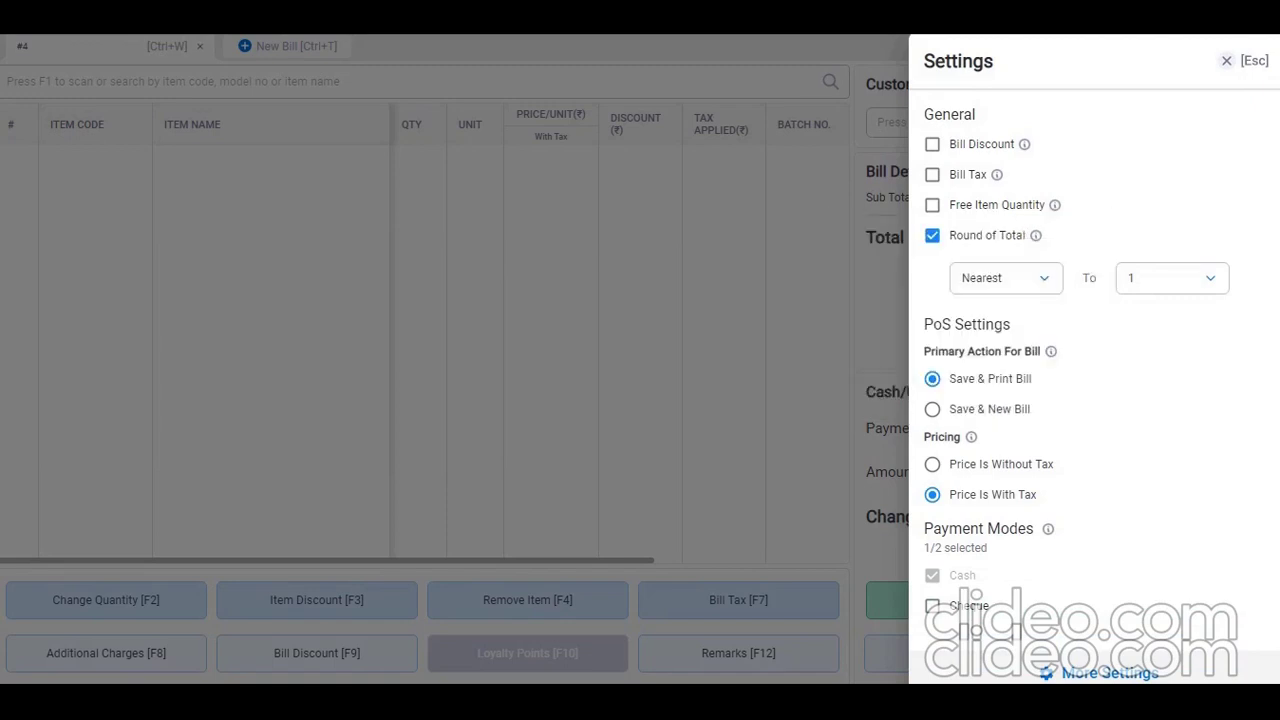
{"action": "left_click", "coordinate": [1243, 60]}
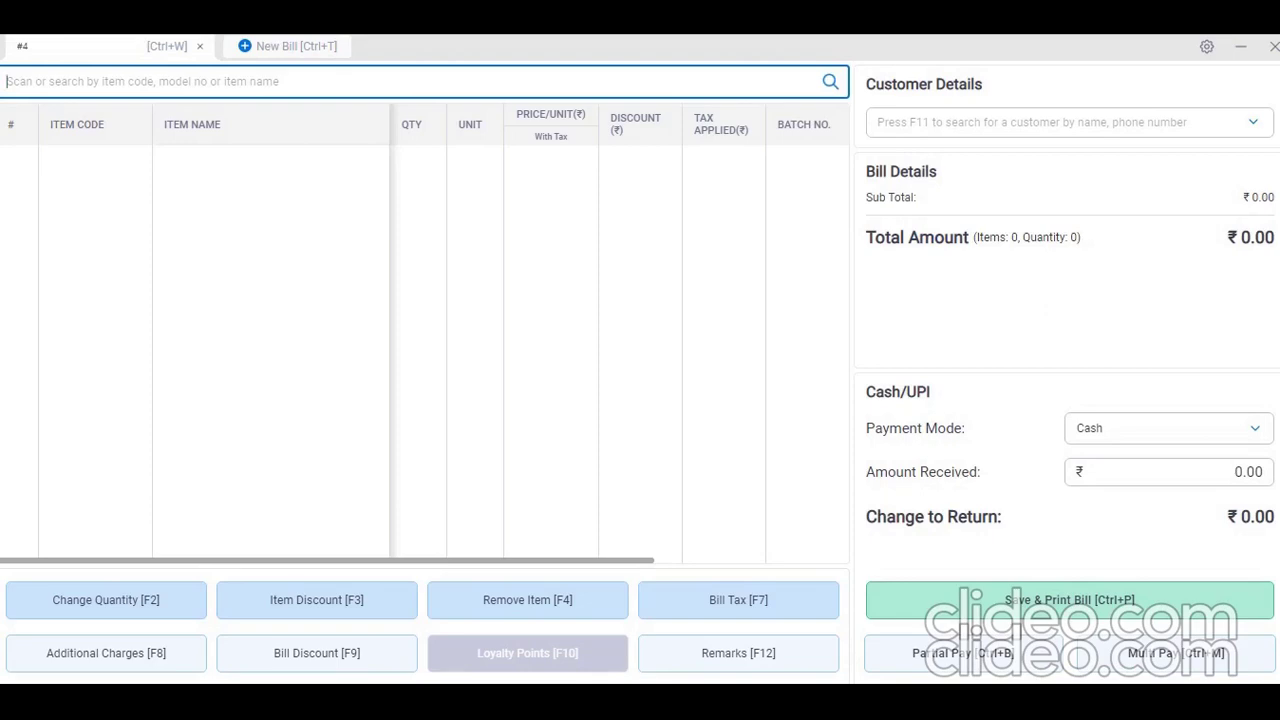
{"action": "key", "text": "Escape"}
{"action": "key", "text": "Return"}
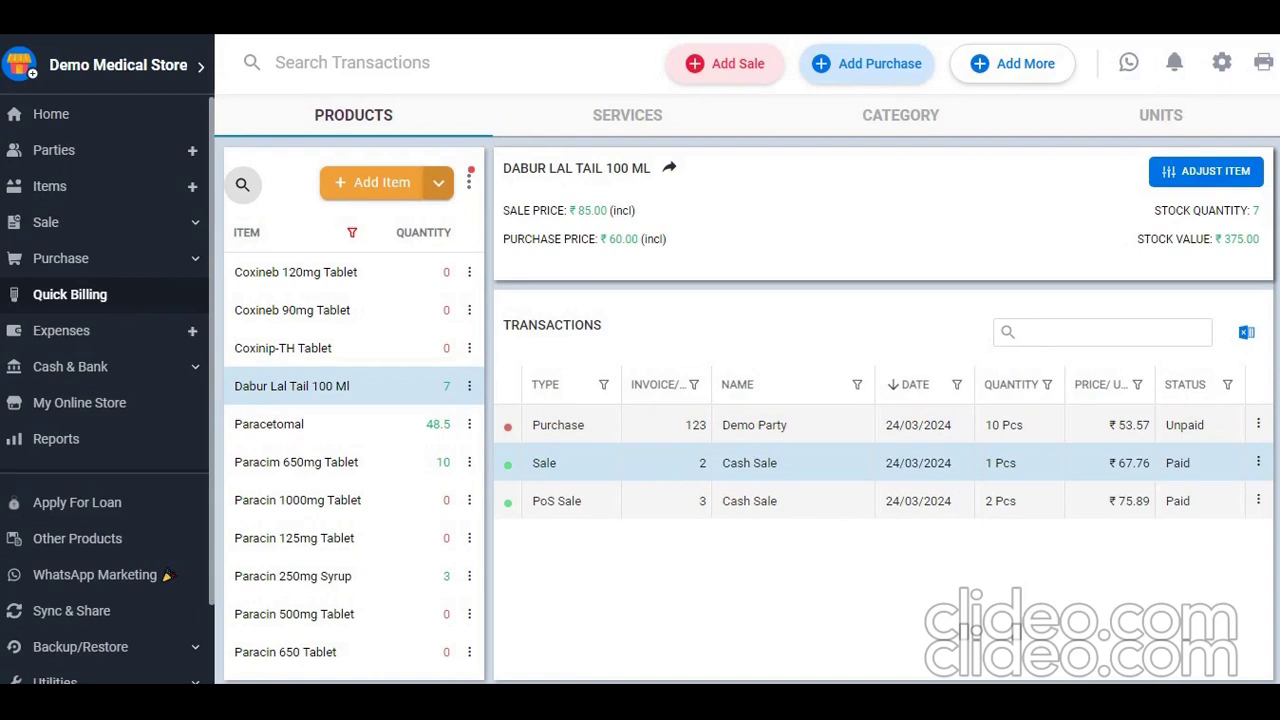
Step: View the Expenses page and the Bank Accounts page under Cash & Bank
{"action": "left_click", "coordinate": [192, 332]}
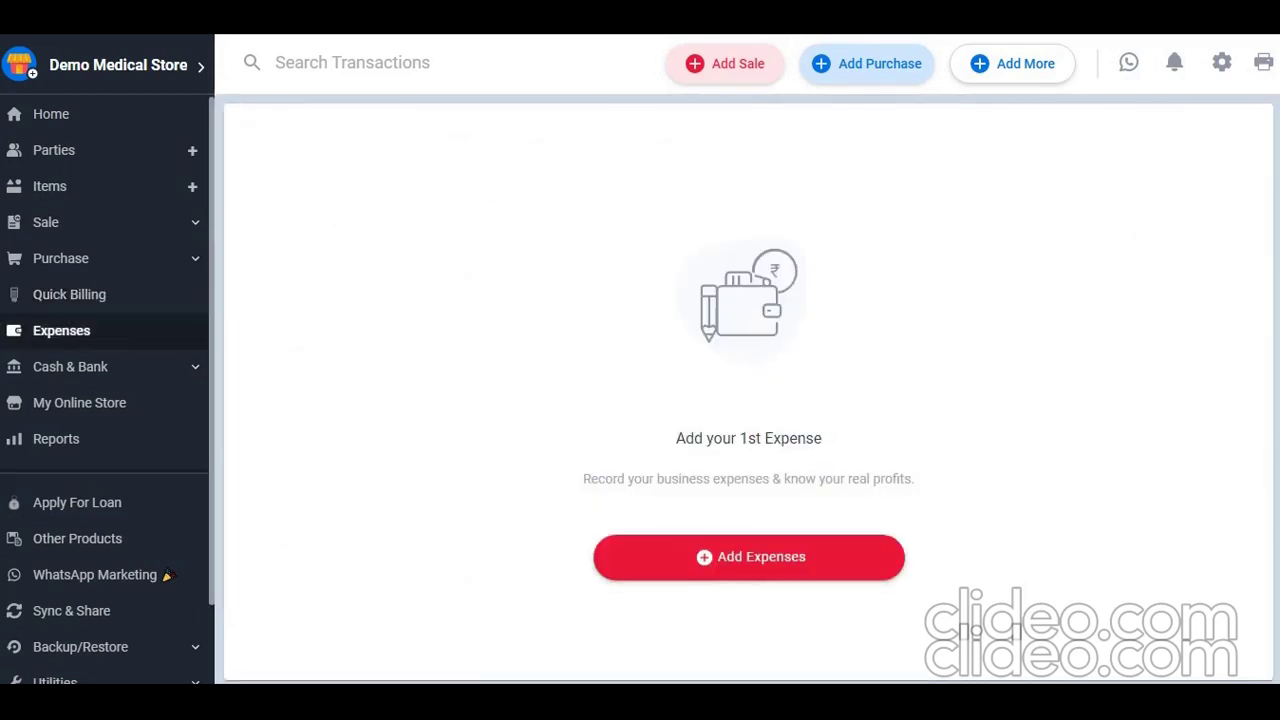
{"action": "left_click", "coordinate": [104, 366]}
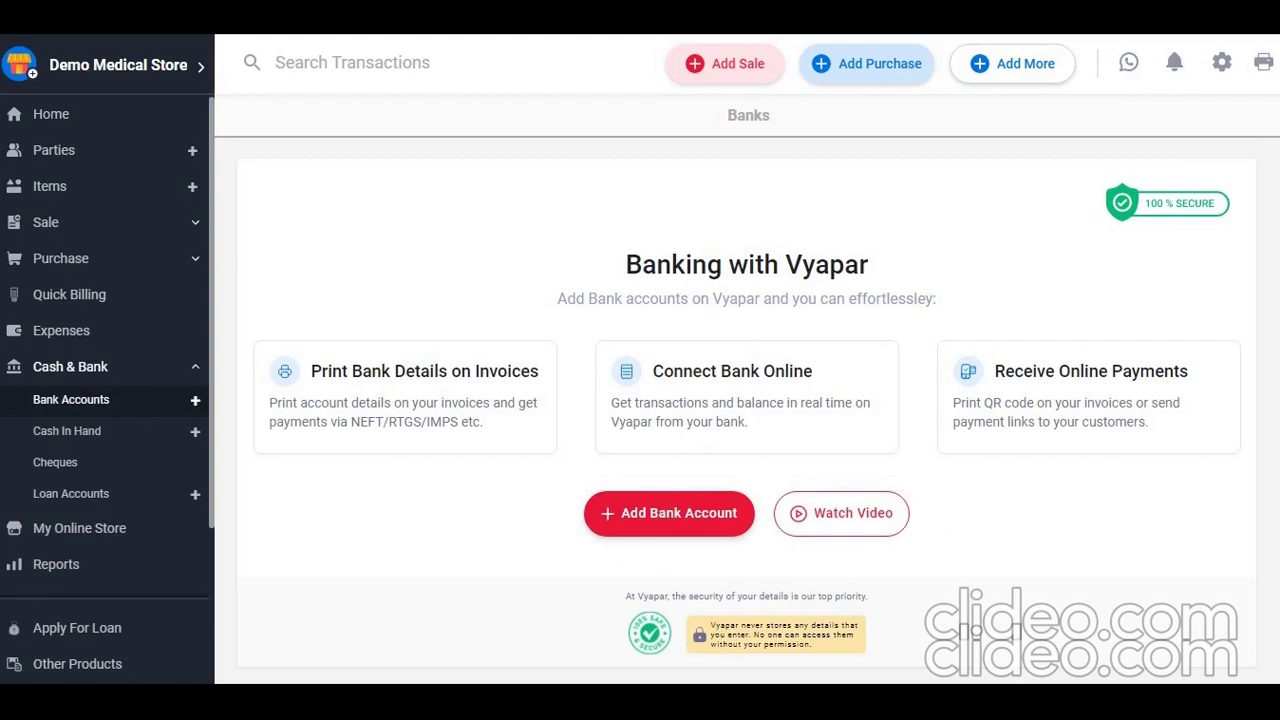
{"action": "left_click", "coordinate": [104, 366]}
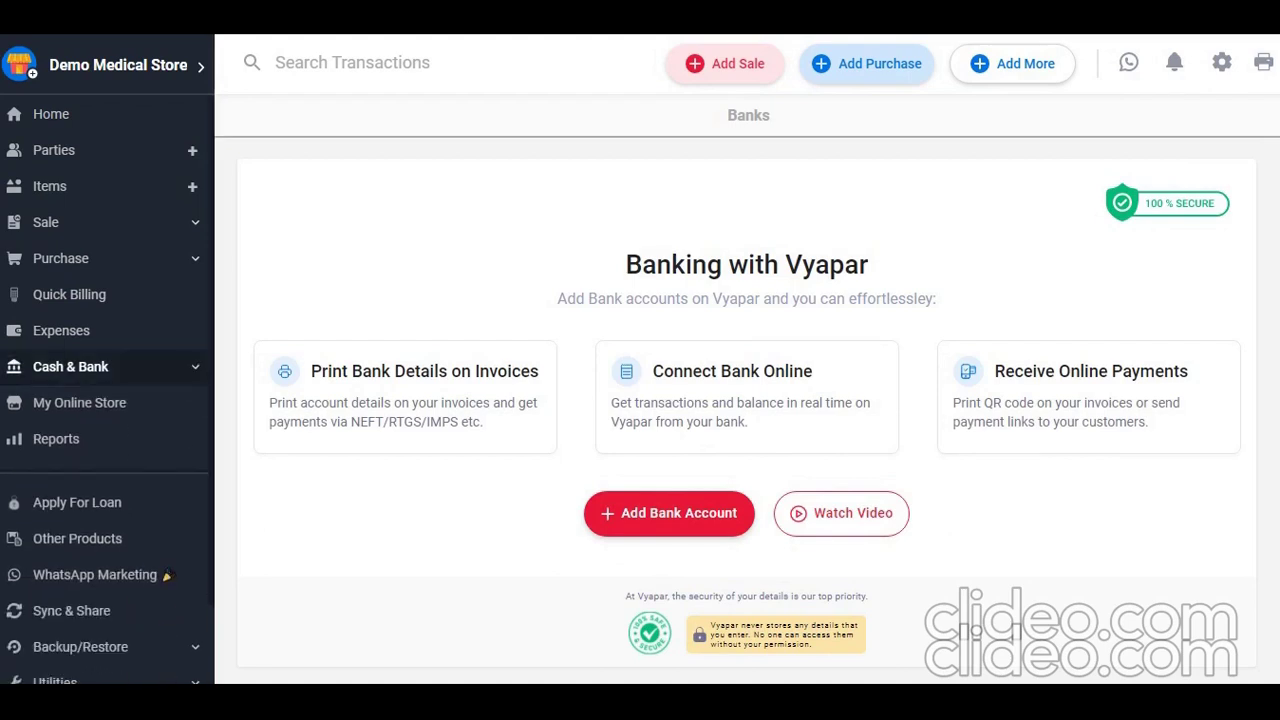
Step: Examine the regular printer settings, from the invoice layout and company header options to the totals and taxes options
{"action": "left_click", "coordinate": [1221, 62]}
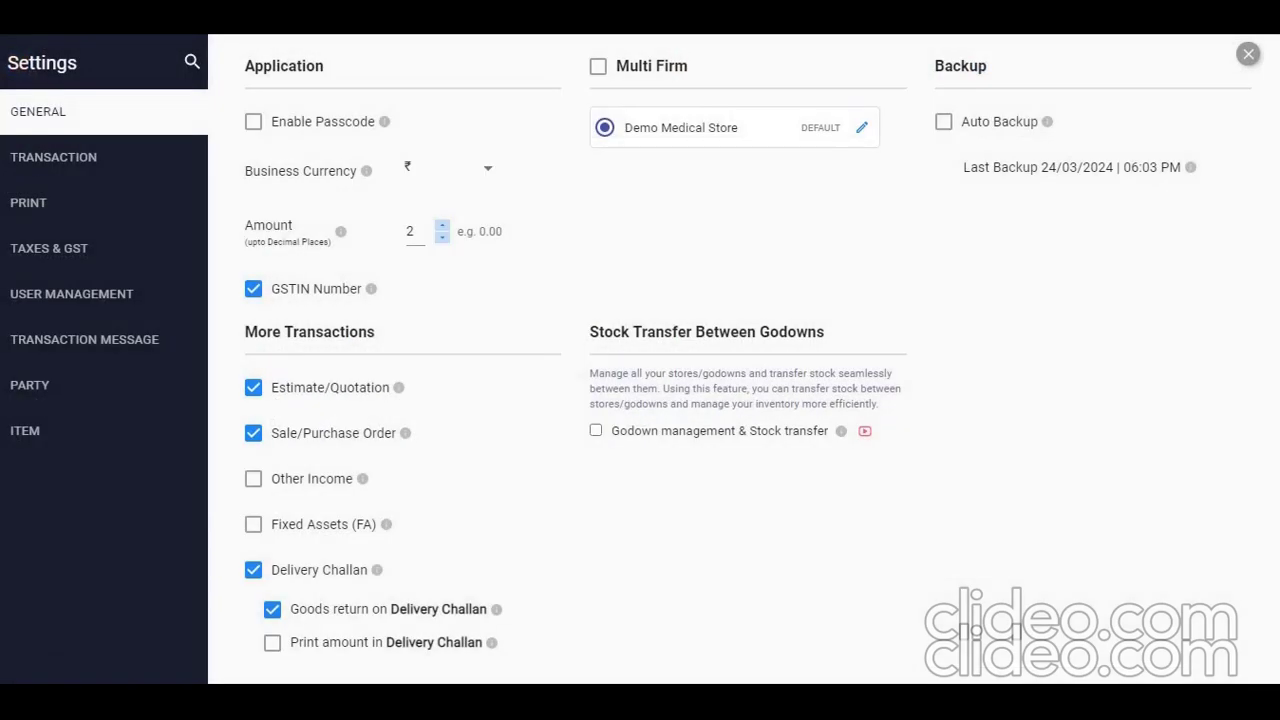
{"action": "left_click", "coordinate": [28, 202]}
{"action": "scroll", "coordinate": [955, 397], "scroll_direction": "down", "scroll_amount": 2}
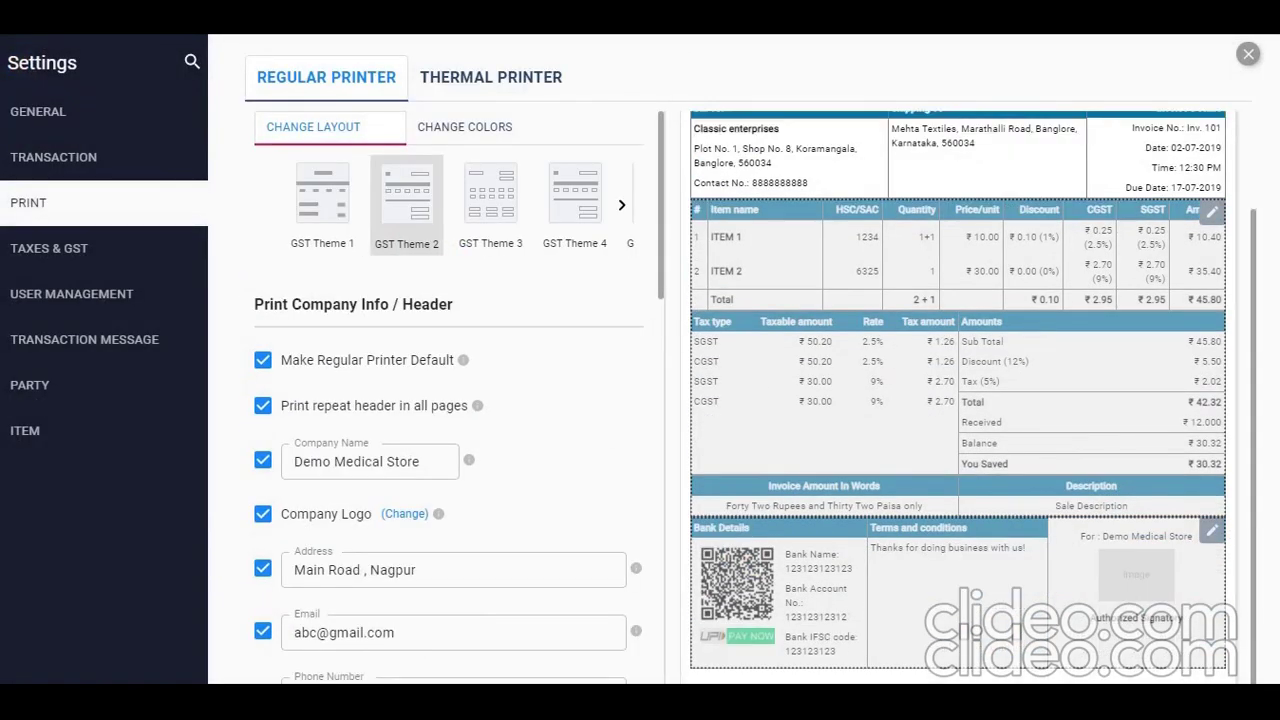
{"action": "scroll", "coordinate": [449, 397], "scroll_direction": "down", "scroll_amount": 5}
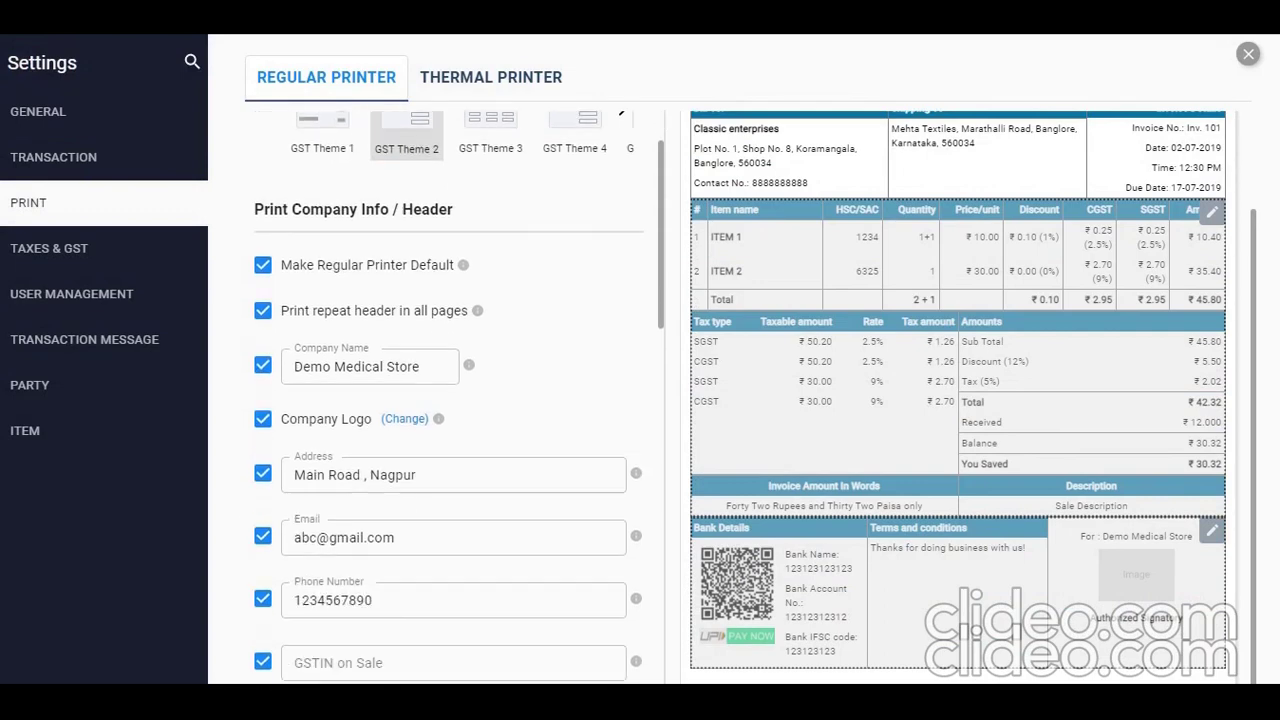
{"action": "scroll", "coordinate": [449, 397], "scroll_direction": "down", "scroll_amount": 5}
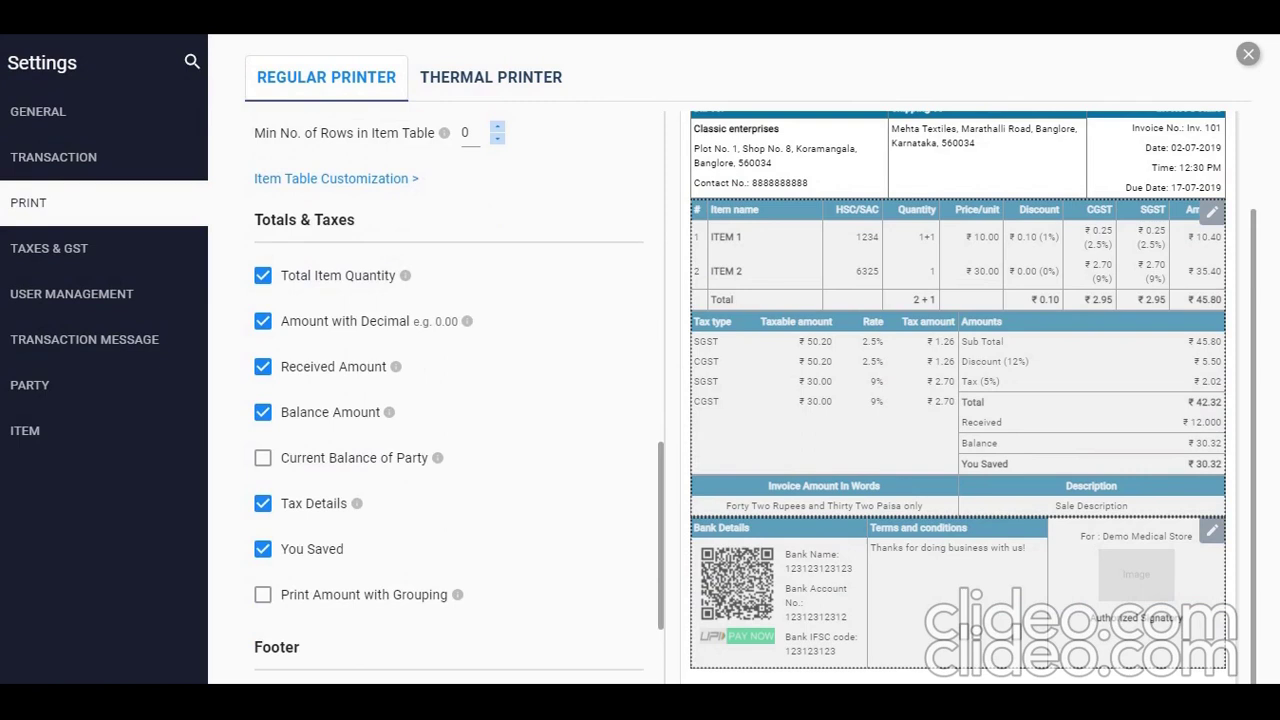
Step: Turn off the tax details, balance amount and print description for the regular printer's invoice, and leave the settings
{"action": "left_click", "coordinate": [263, 503]}
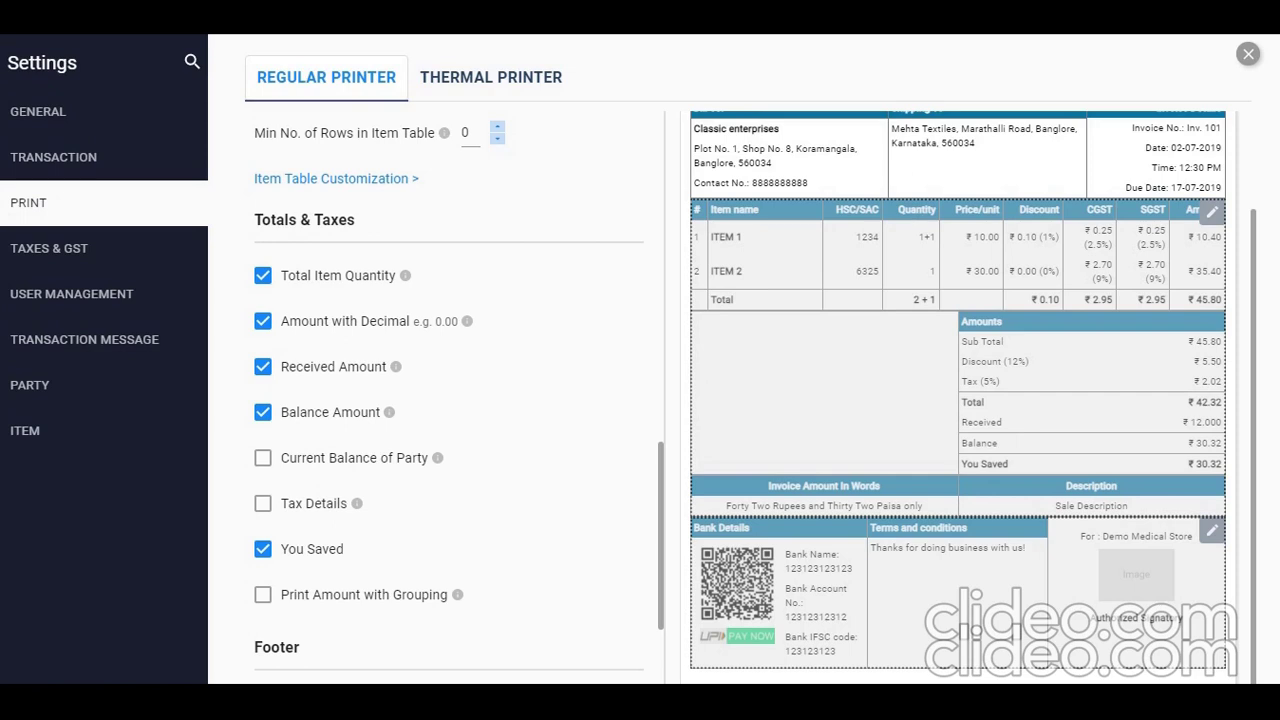
{"action": "left_click", "coordinate": [262, 412]}
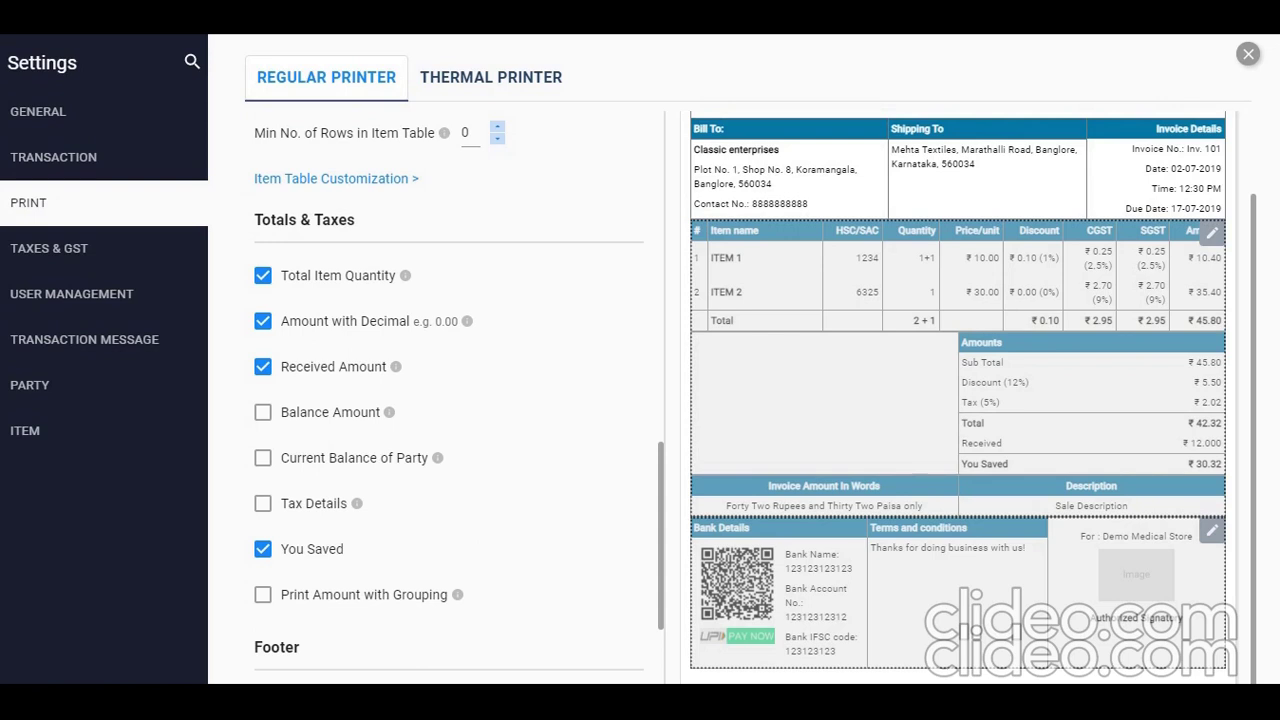
{"action": "scroll", "coordinate": [449, 400], "scroll_direction": "down", "scroll_amount": 3}
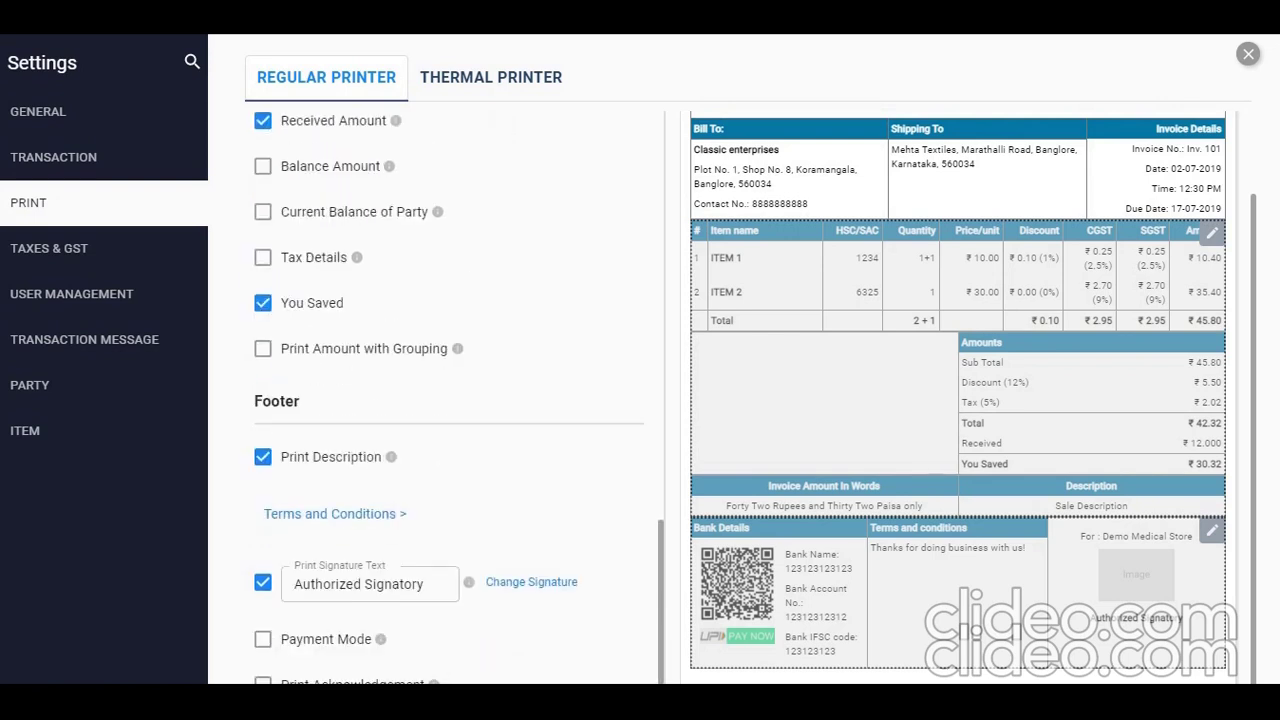
{"action": "left_click", "coordinate": [262, 457]}
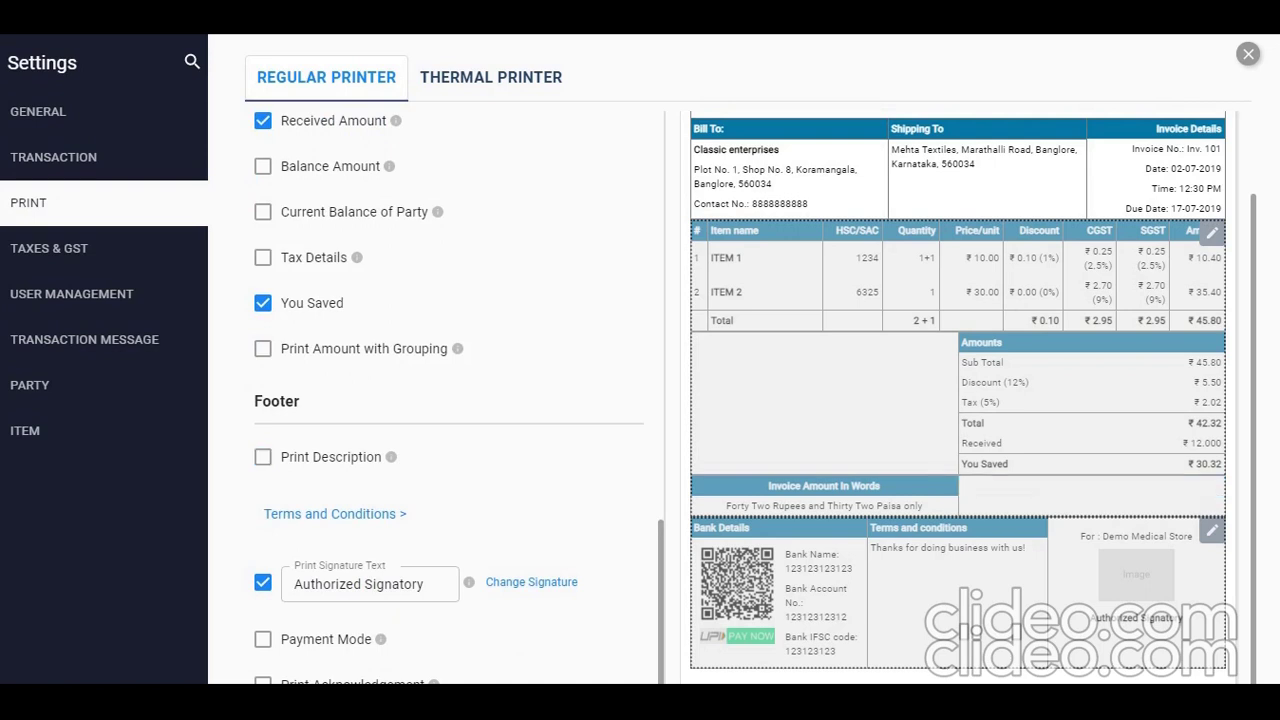
{"action": "left_click", "coordinate": [262, 457]}
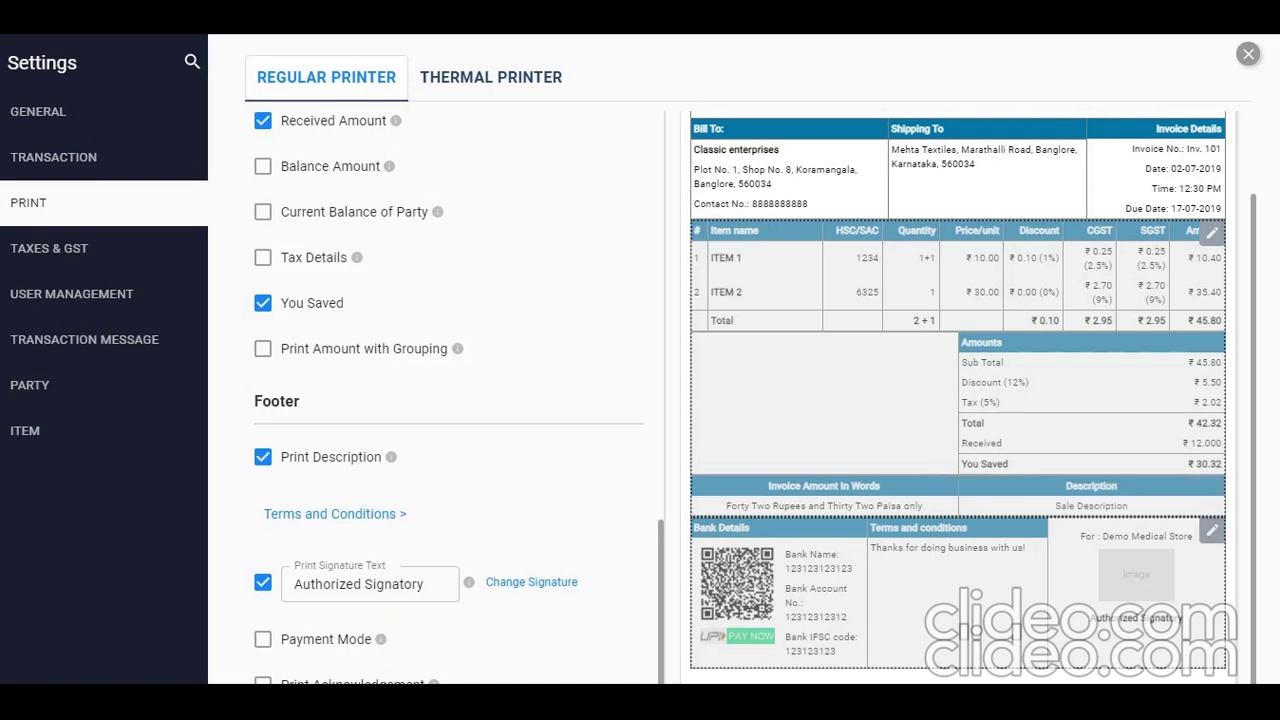
{"action": "left_click", "coordinate": [262, 457]}
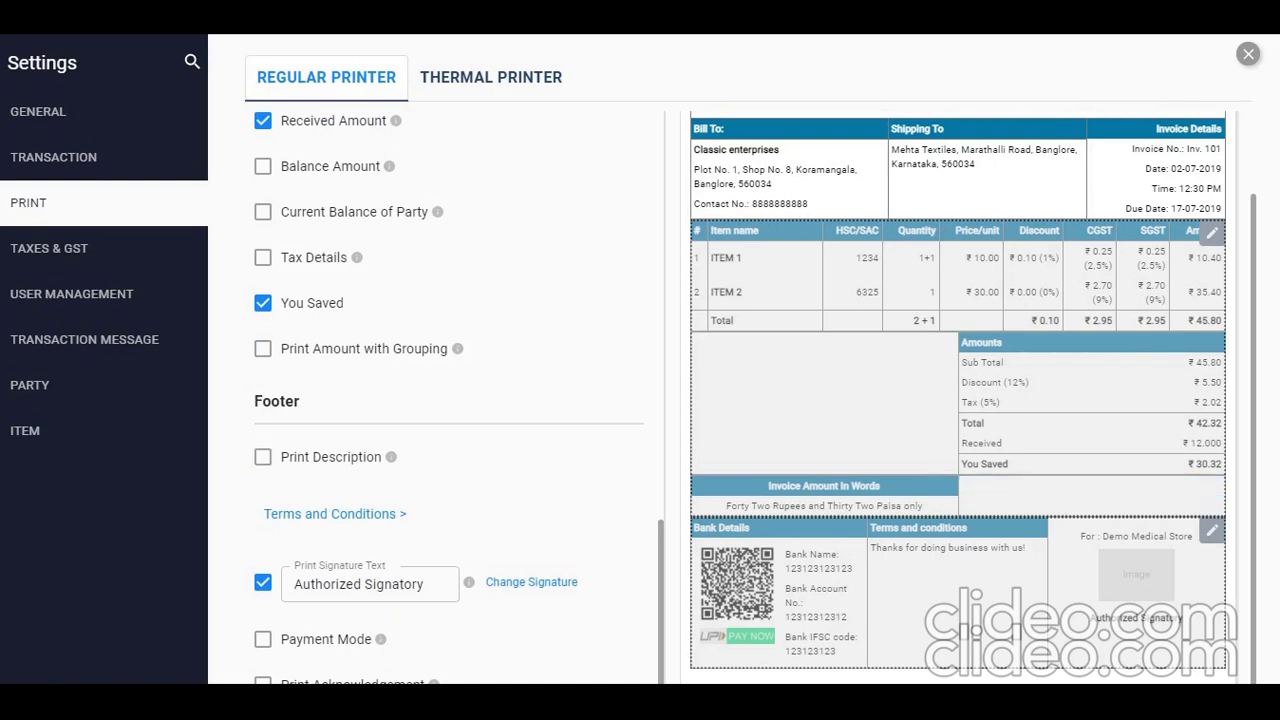
{"action": "scroll", "coordinate": [450, 400], "scroll_direction": "up", "scroll_amount": 4}
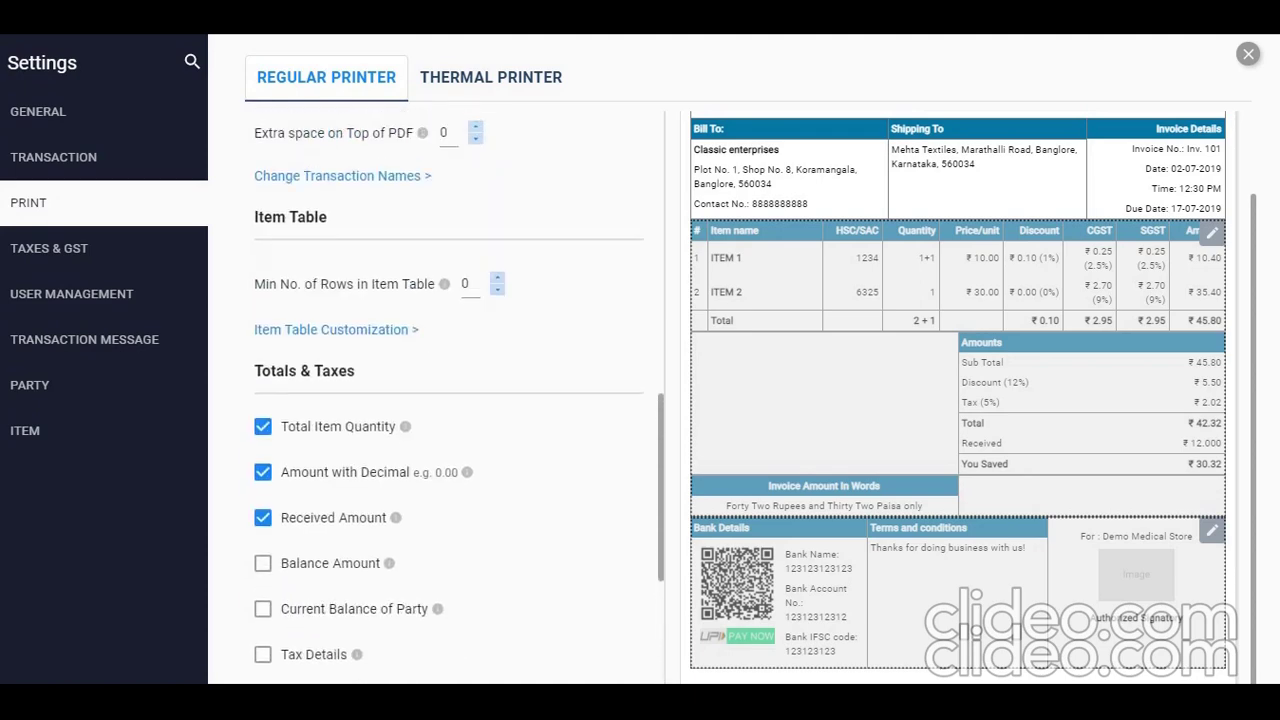
{"action": "scroll", "coordinate": [450, 400], "scroll_direction": "up", "scroll_amount": 6}
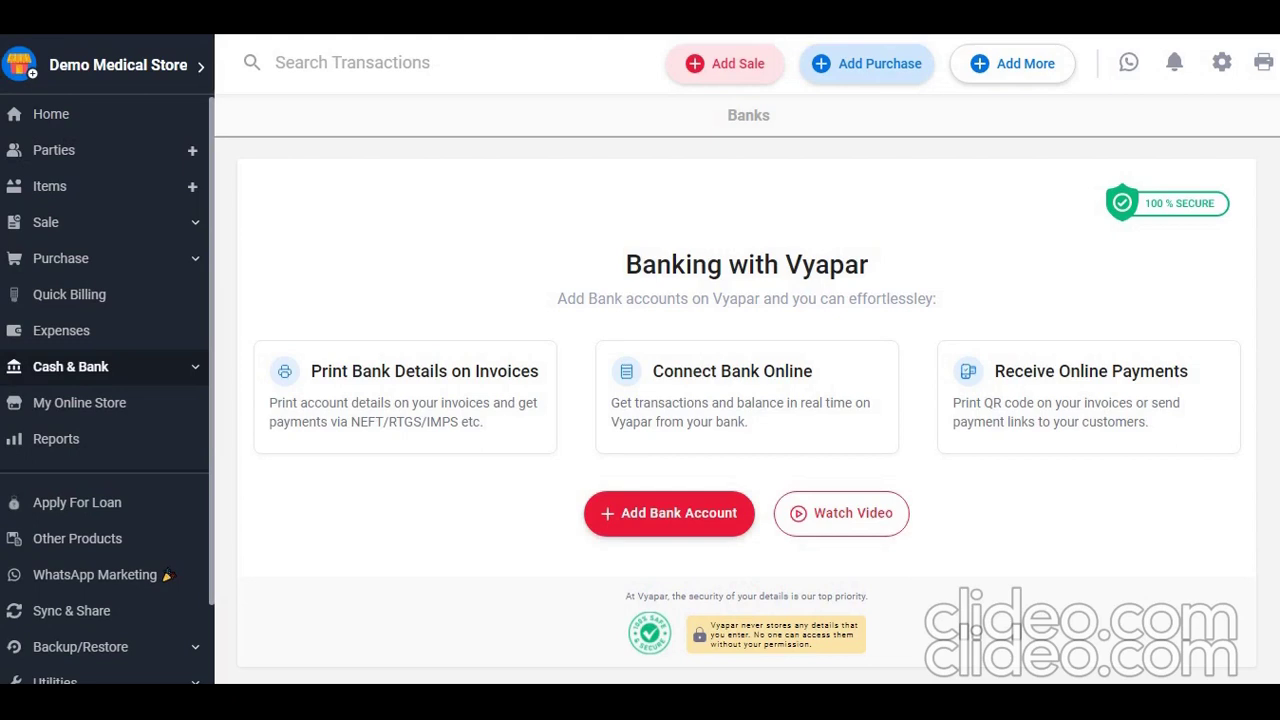
Step: Open the reports and look through the list of transaction, party, GST, stock, business status and tax reports
{"action": "left_click", "coordinate": [56, 438]}
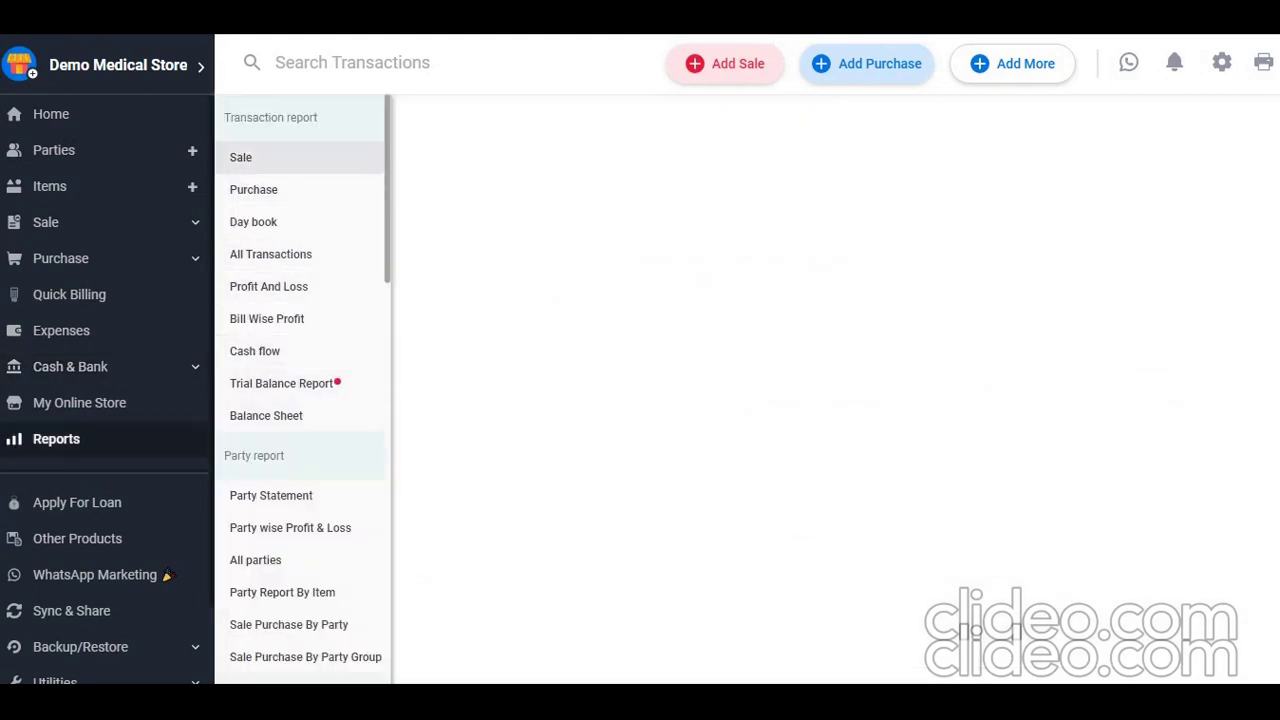
{"action": "scroll", "coordinate": [300, 254], "scroll_direction": "down", "scroll_amount": 15}
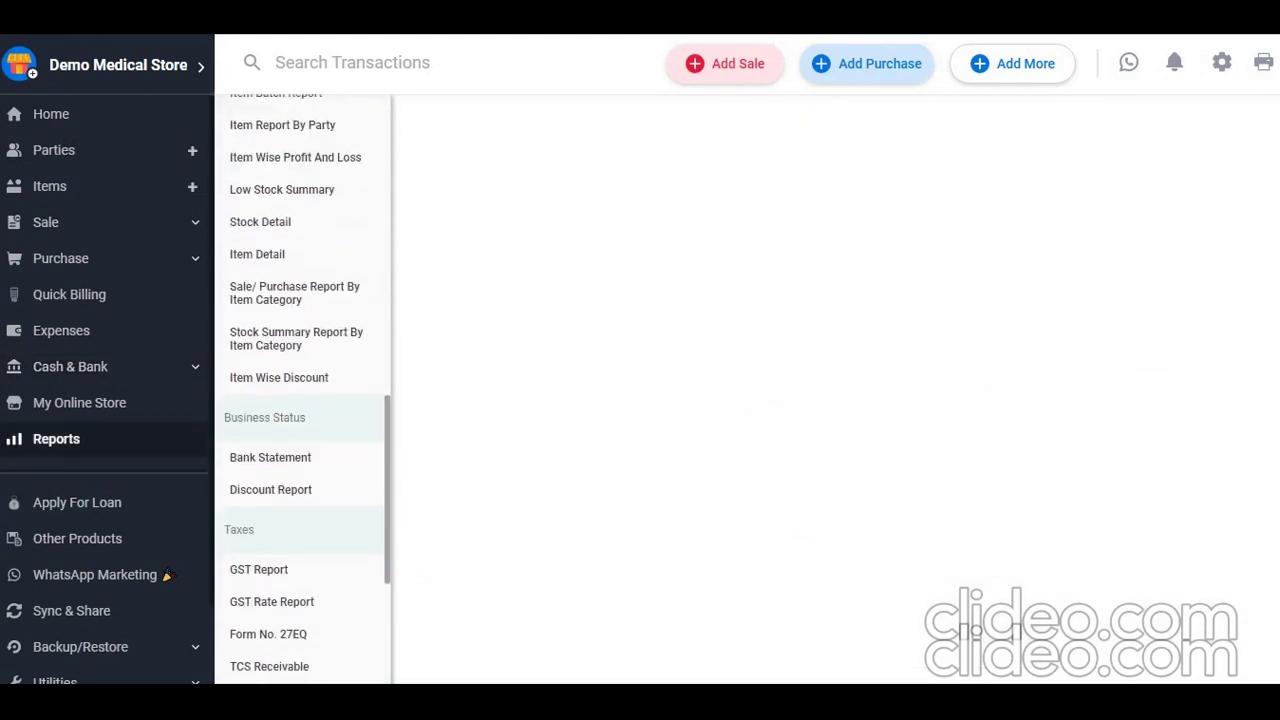
{"action": "scroll", "coordinate": [300, 300], "scroll_direction": "down", "scroll_amount": 3}
{"action": "scroll", "coordinate": [300, 337], "scroll_direction": "up", "scroll_amount": 8}
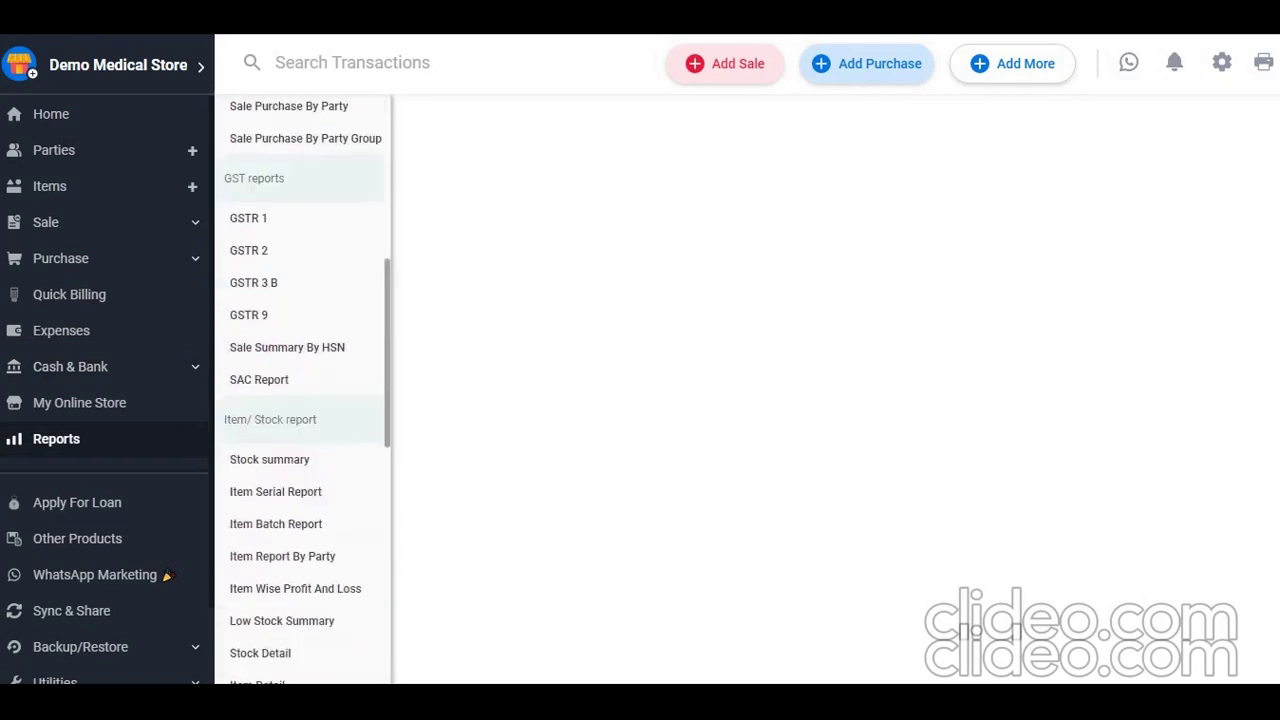
{"action": "scroll", "coordinate": [300, 349], "scroll_direction": "up", "scroll_amount": 5}
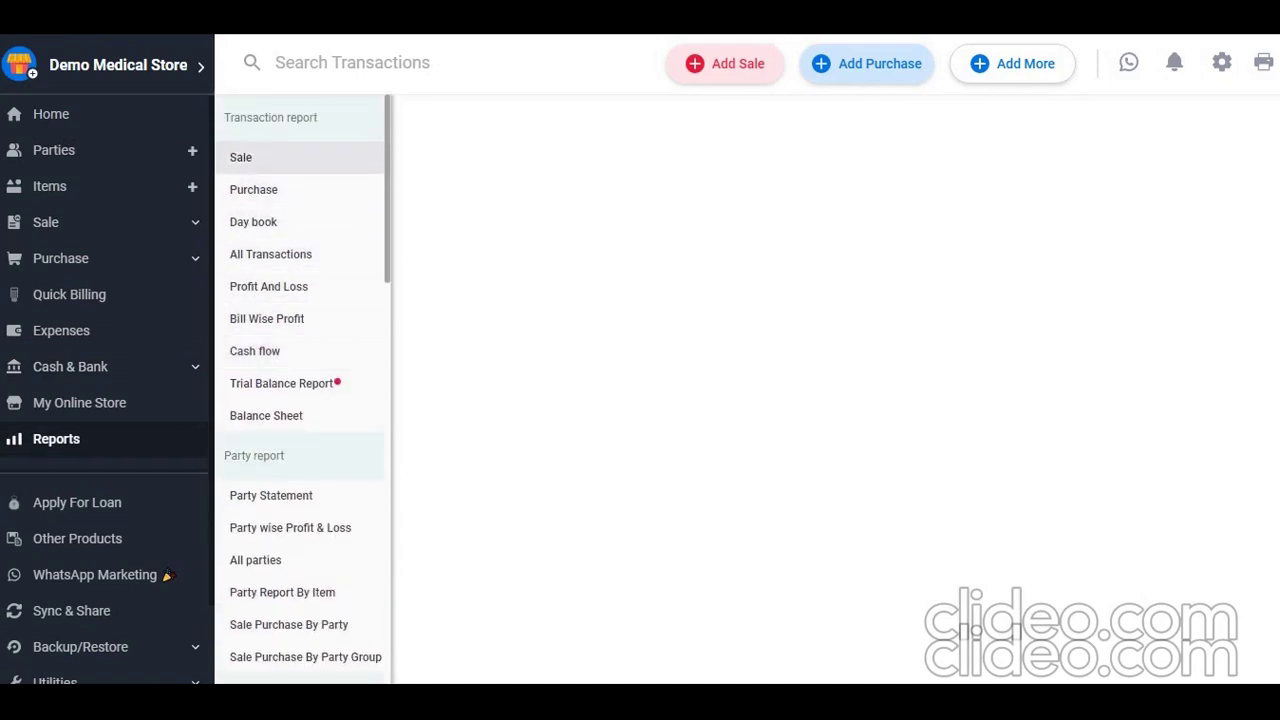
Step: View this month's sale report for Demo Medical Store and for all firms, and show its sales graph
{"action": "left_click", "coordinate": [298, 157]}
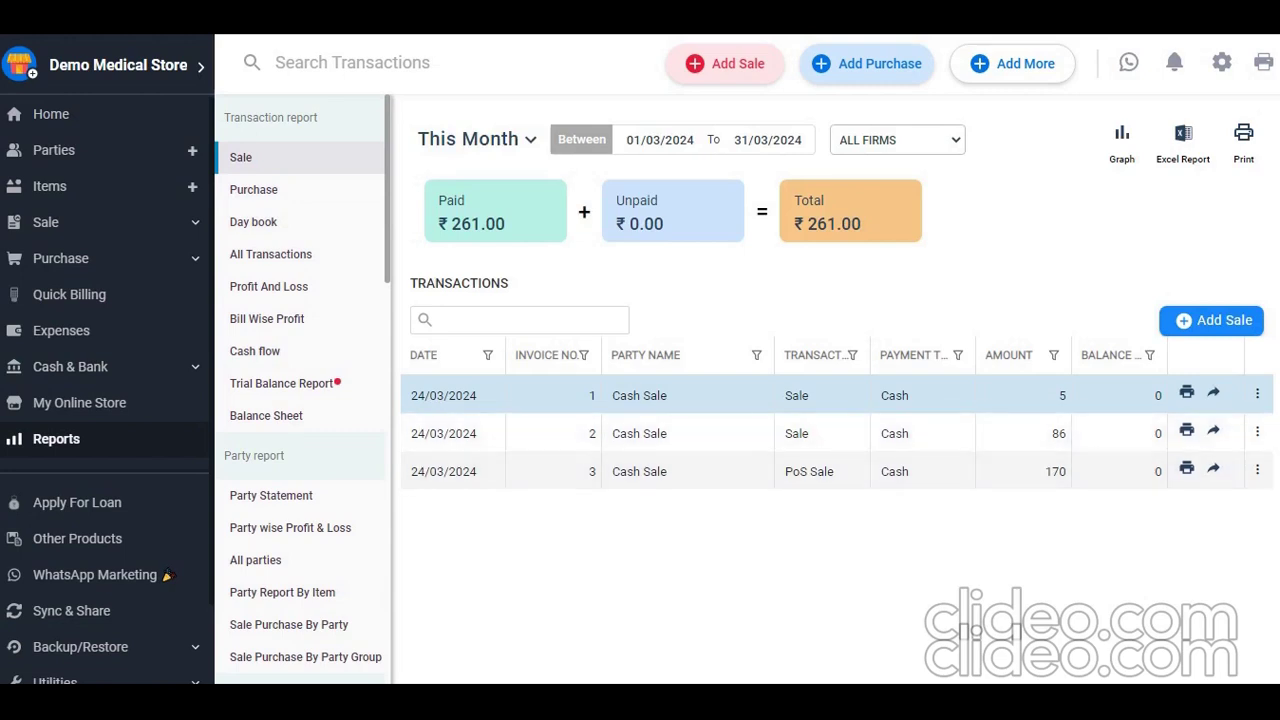
{"action": "left_click", "coordinate": [896, 140]}
{"action": "left_click", "coordinate": [890, 176]}
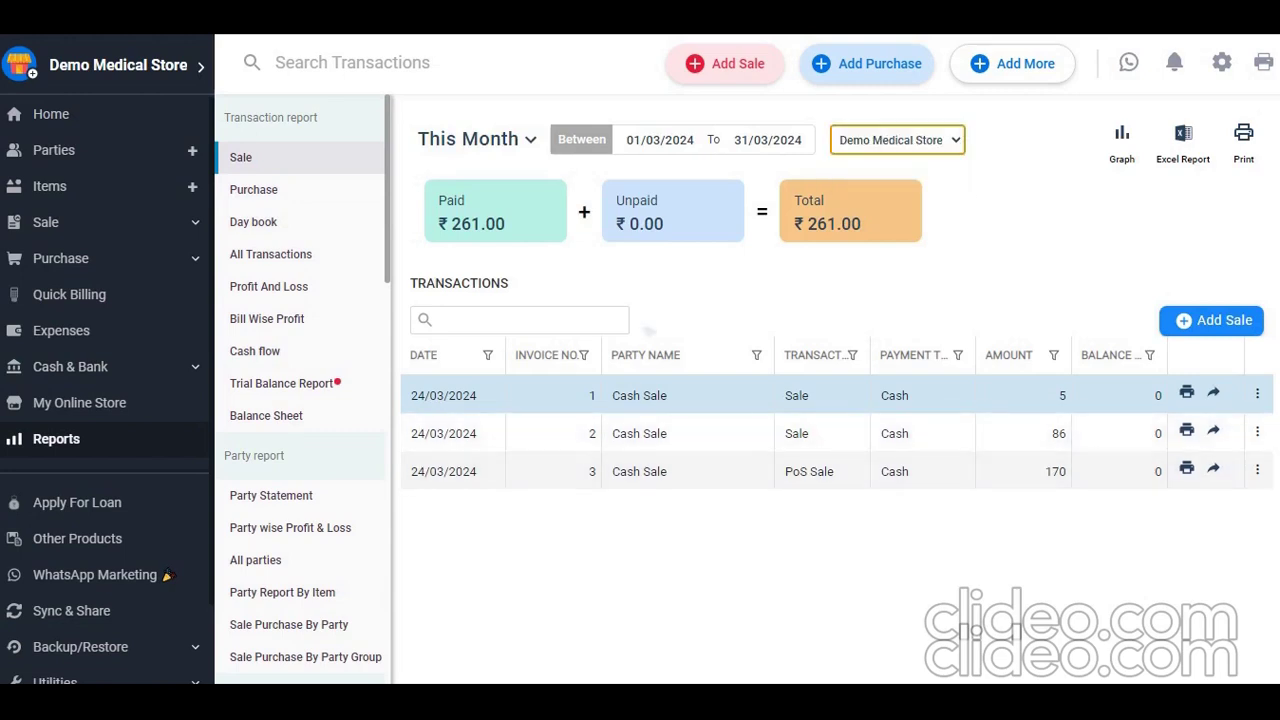
{"action": "left_click", "coordinate": [896, 140]}
{"action": "left_click", "coordinate": [867, 162]}
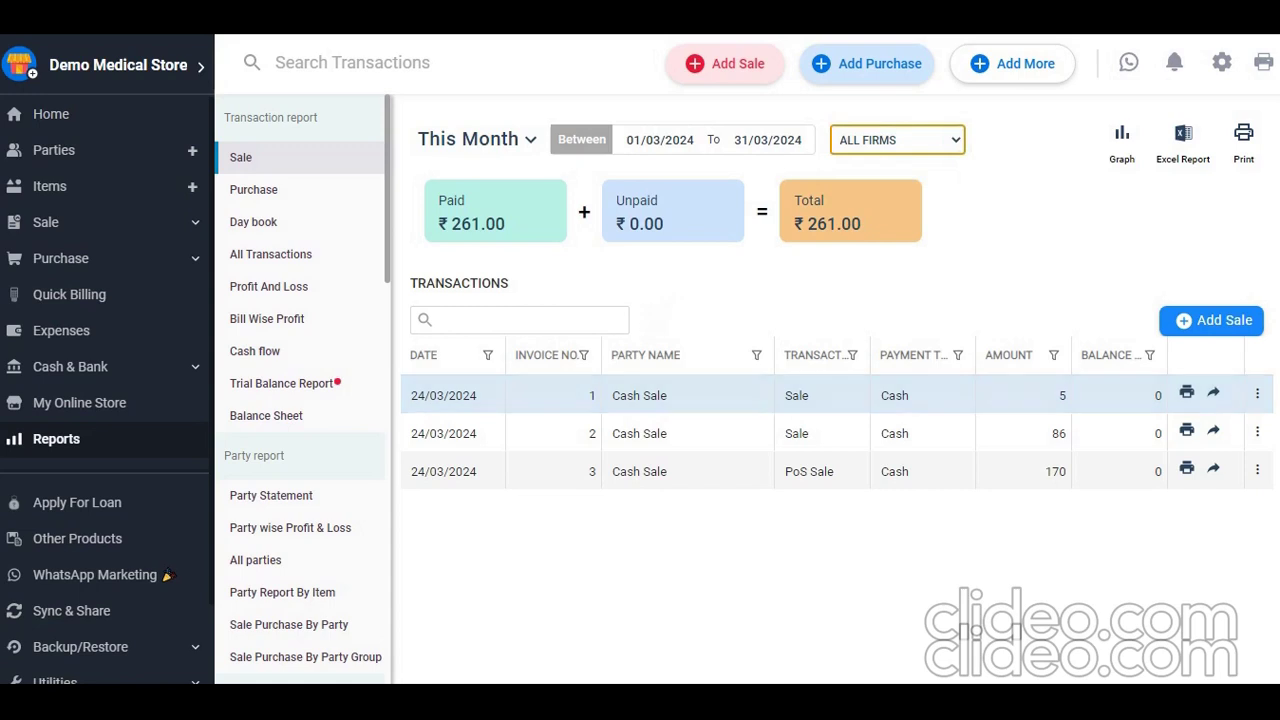
{"action": "left_click", "coordinate": [1122, 141]}
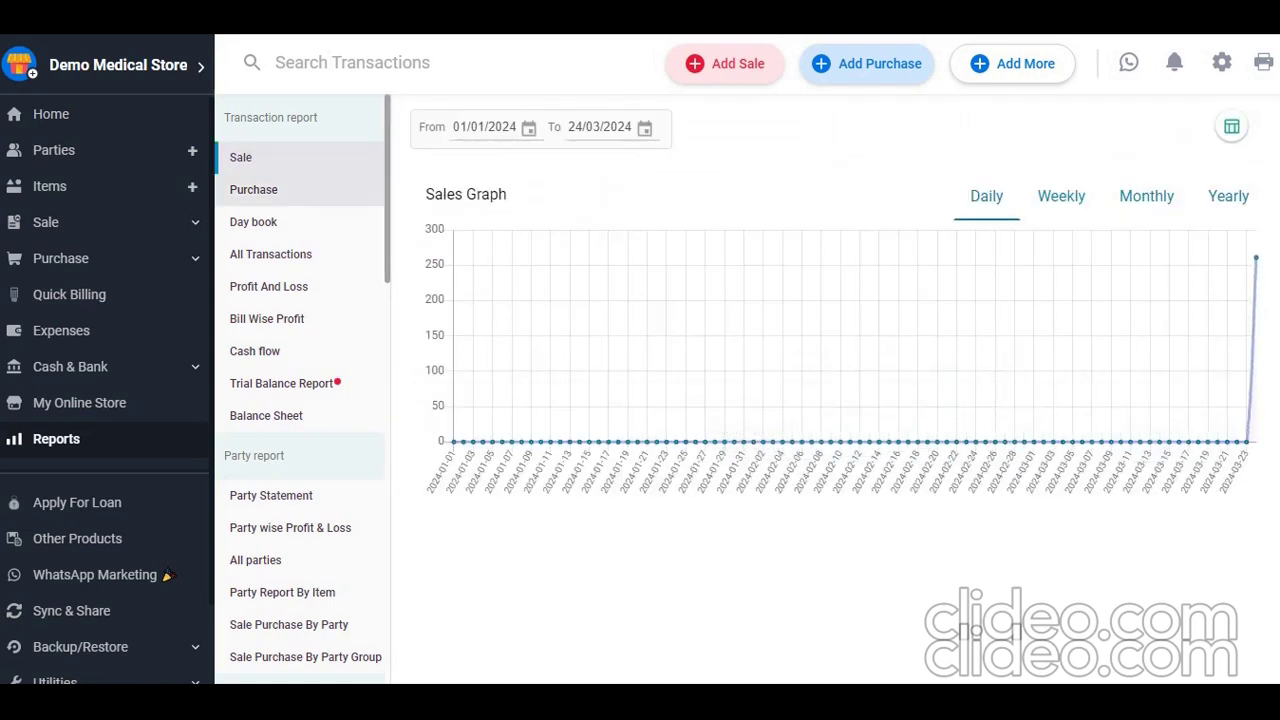
Step: View the Purchase, Day book and All Transactions reports
{"action": "left_click", "coordinate": [253, 189]}
{"action": "left_click", "coordinate": [253, 221]}
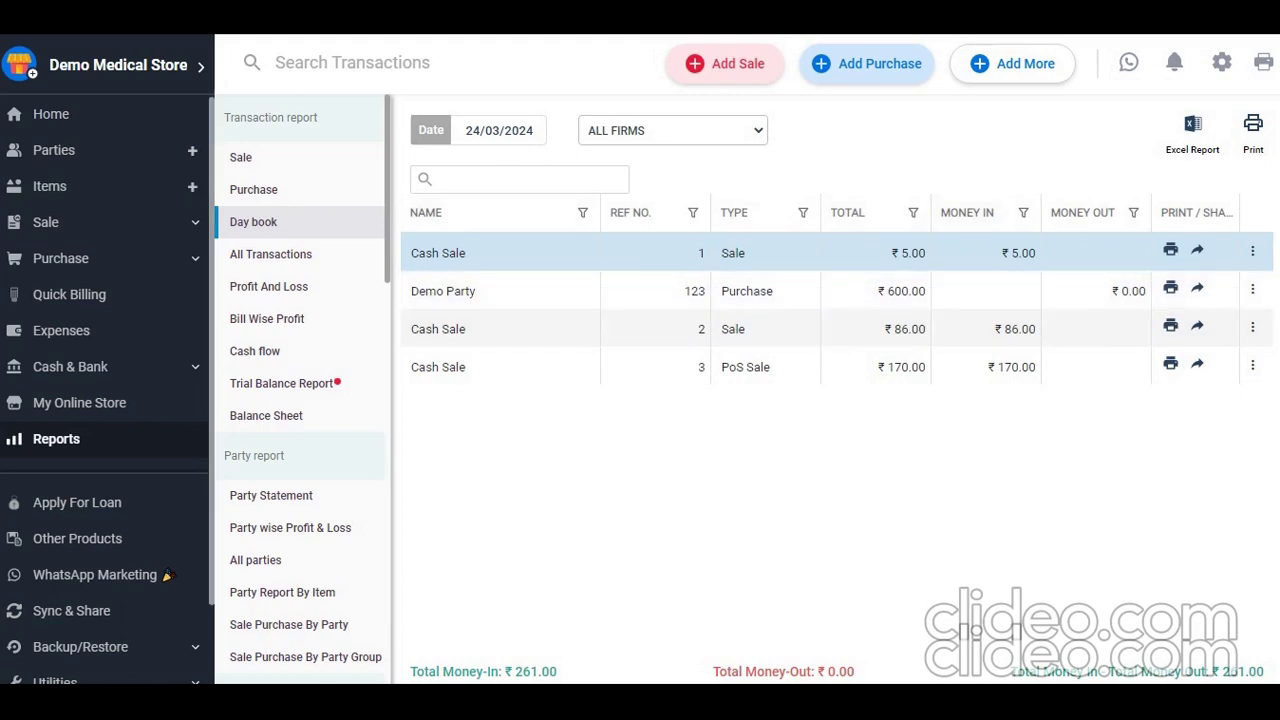
{"action": "left_click", "coordinate": [270, 254]}
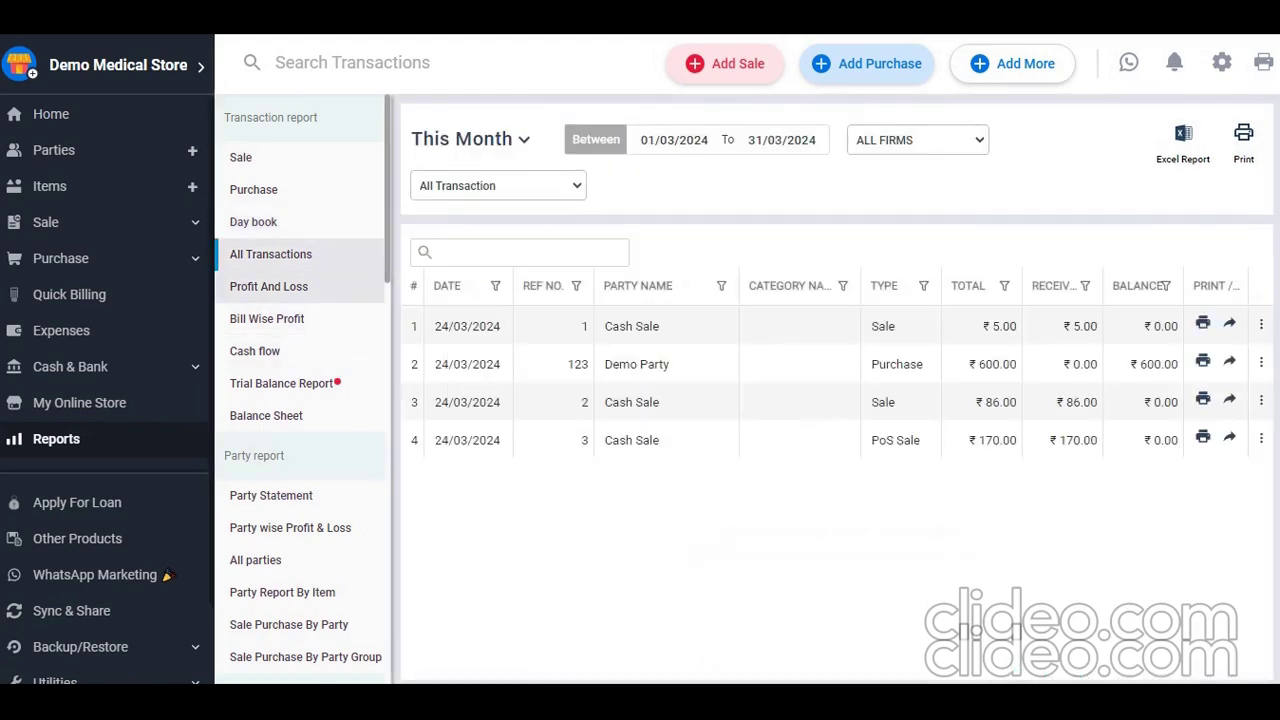
Step: View the Profit And Loss, Bill Wise Profit, Cash flow, Trial Balance and Balance Sheet reports
{"action": "left_click", "coordinate": [269, 286]}
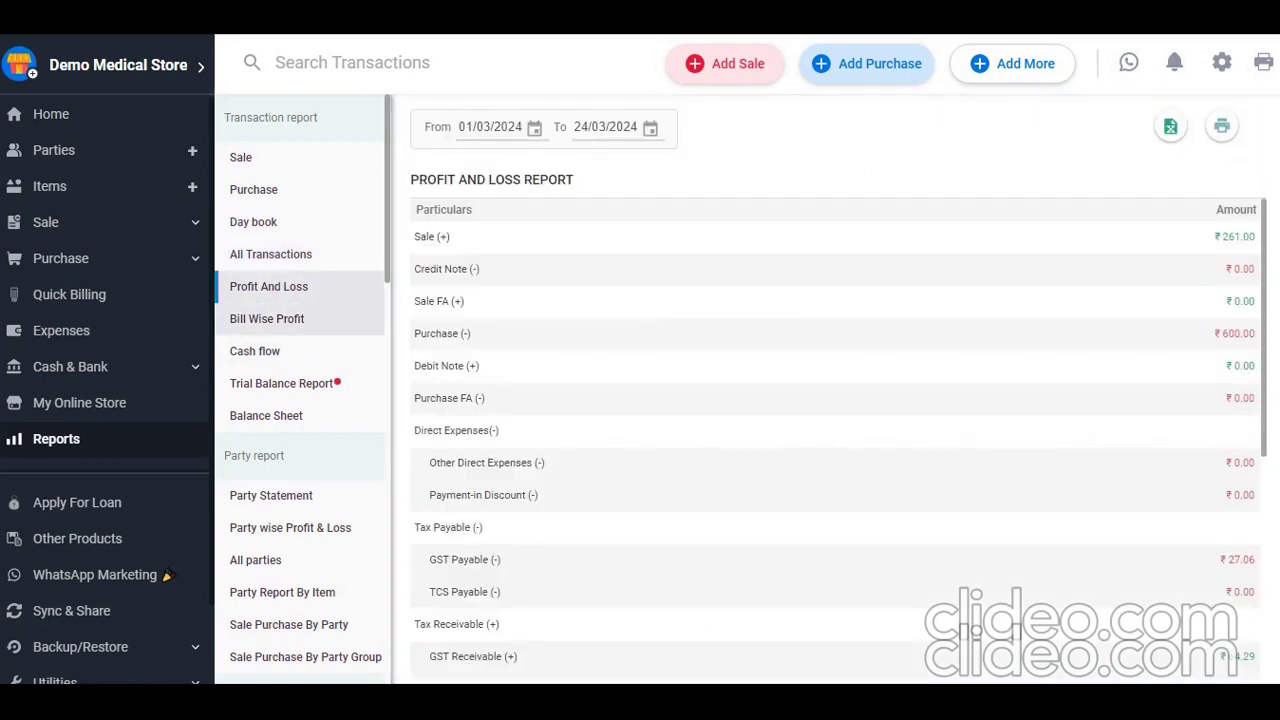
{"action": "left_click", "coordinate": [267, 318]}
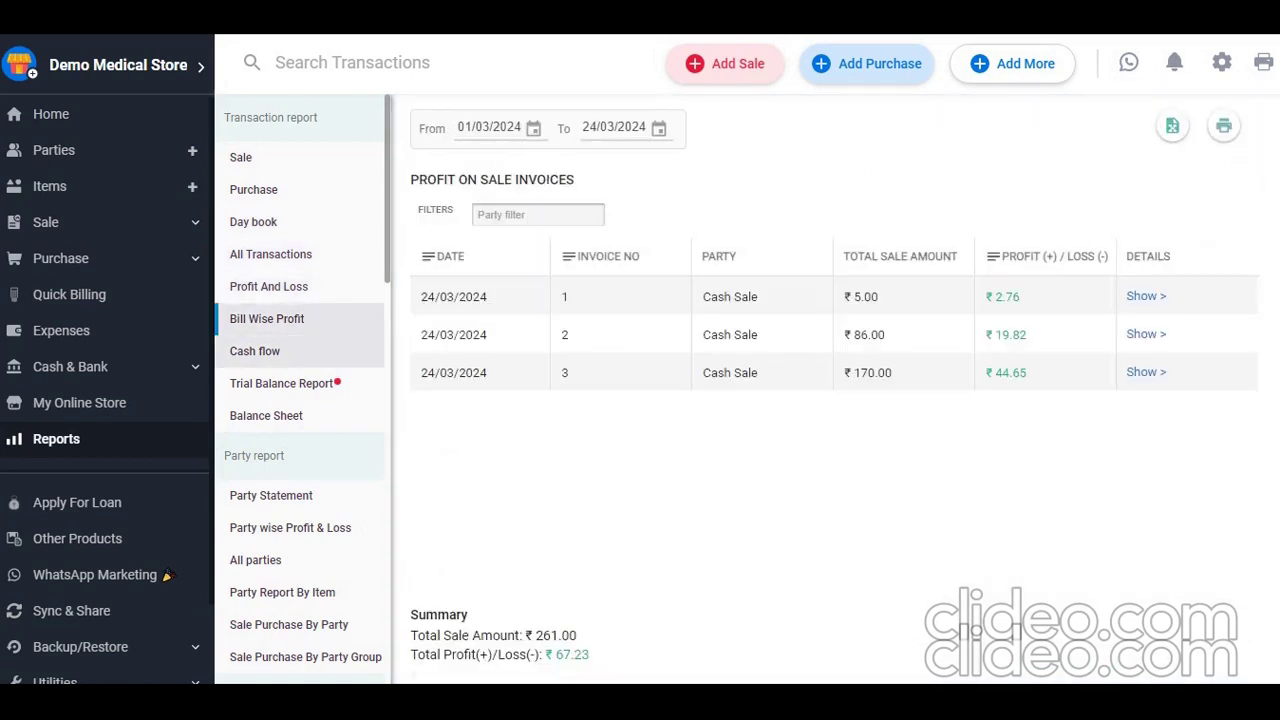
{"action": "left_click", "coordinate": [255, 351]}
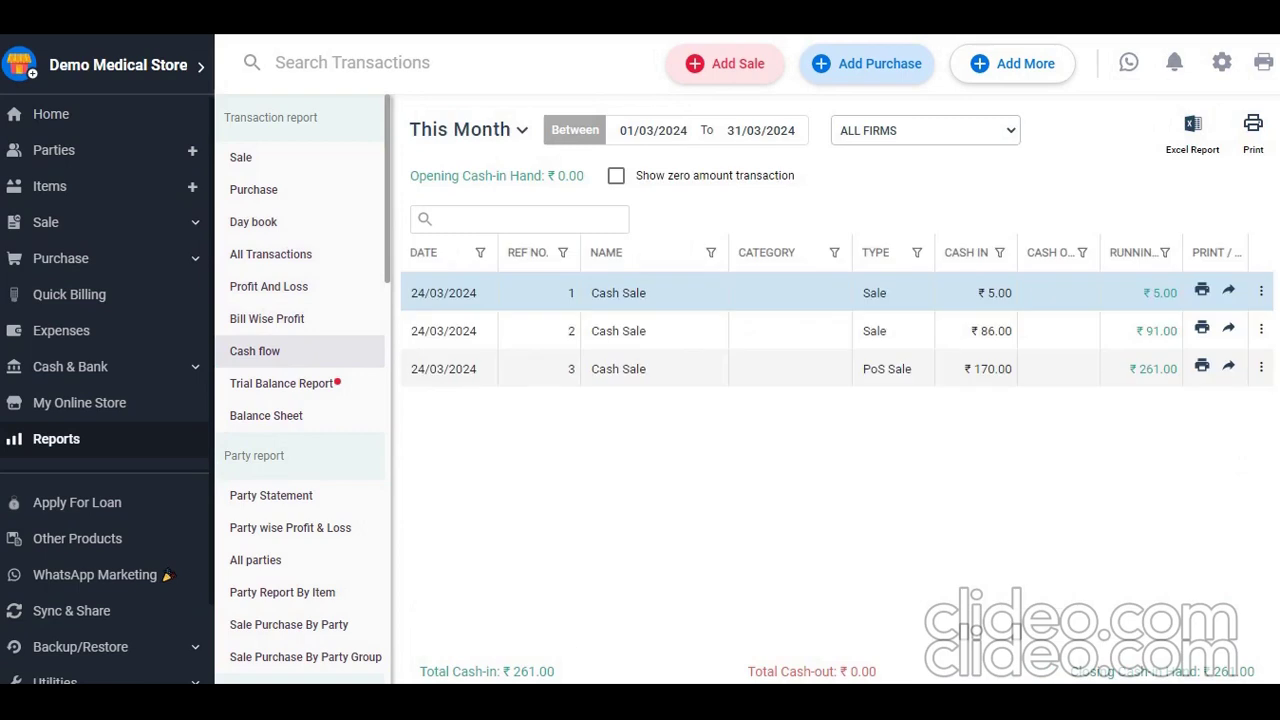
{"action": "left_click", "coordinate": [281, 383]}
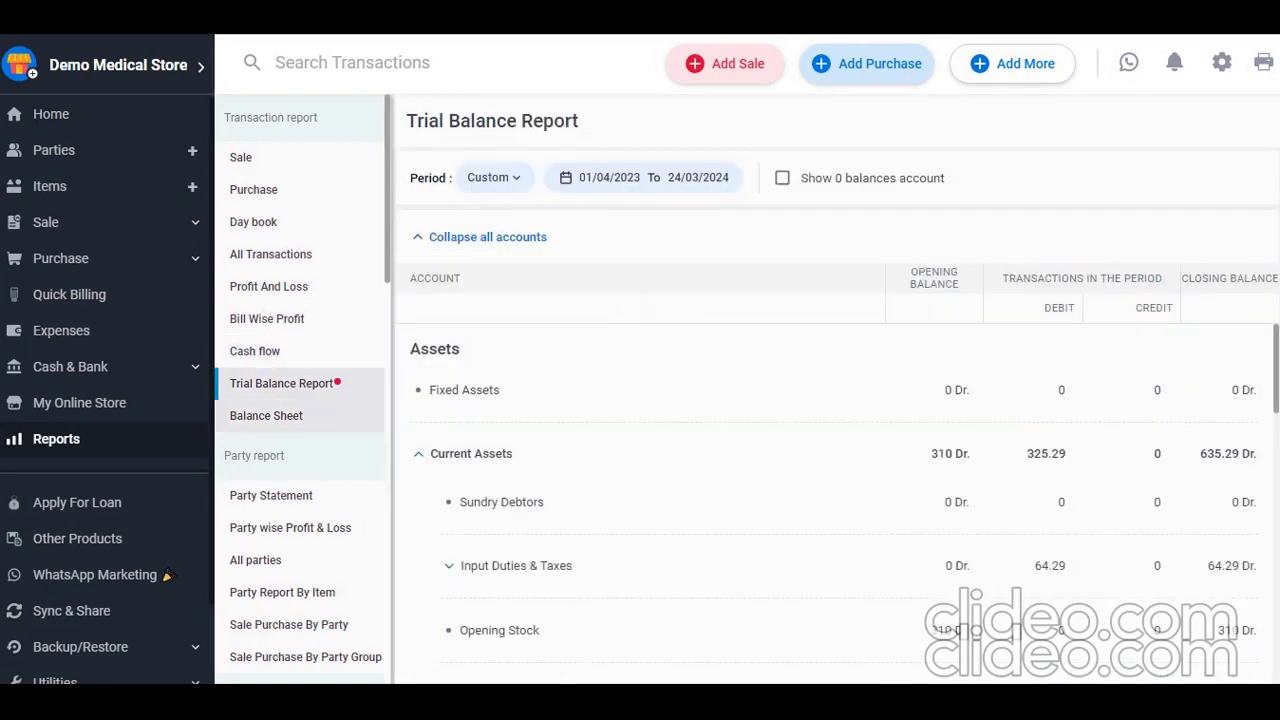
{"action": "left_click", "coordinate": [266, 415]}
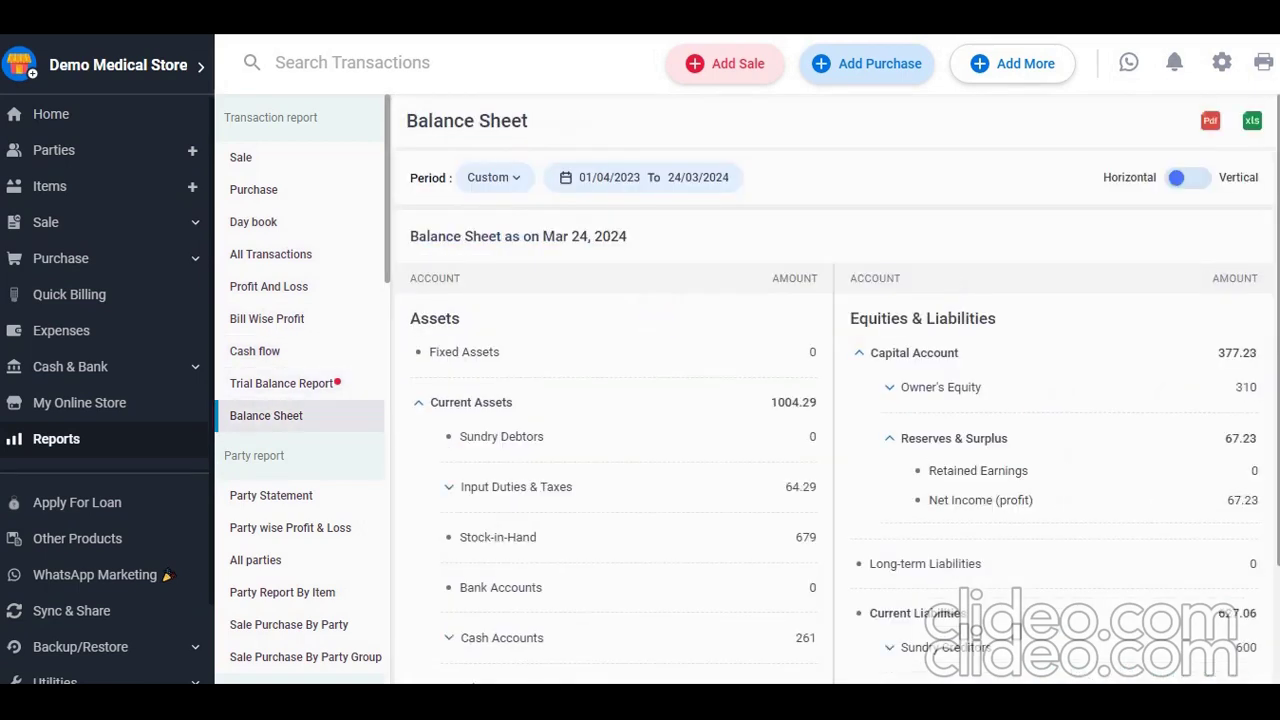
Step: Open the print preview of the balance sheet, read it through to the totals, and close the preview
{"action": "key", "text": "ctrl+p"}
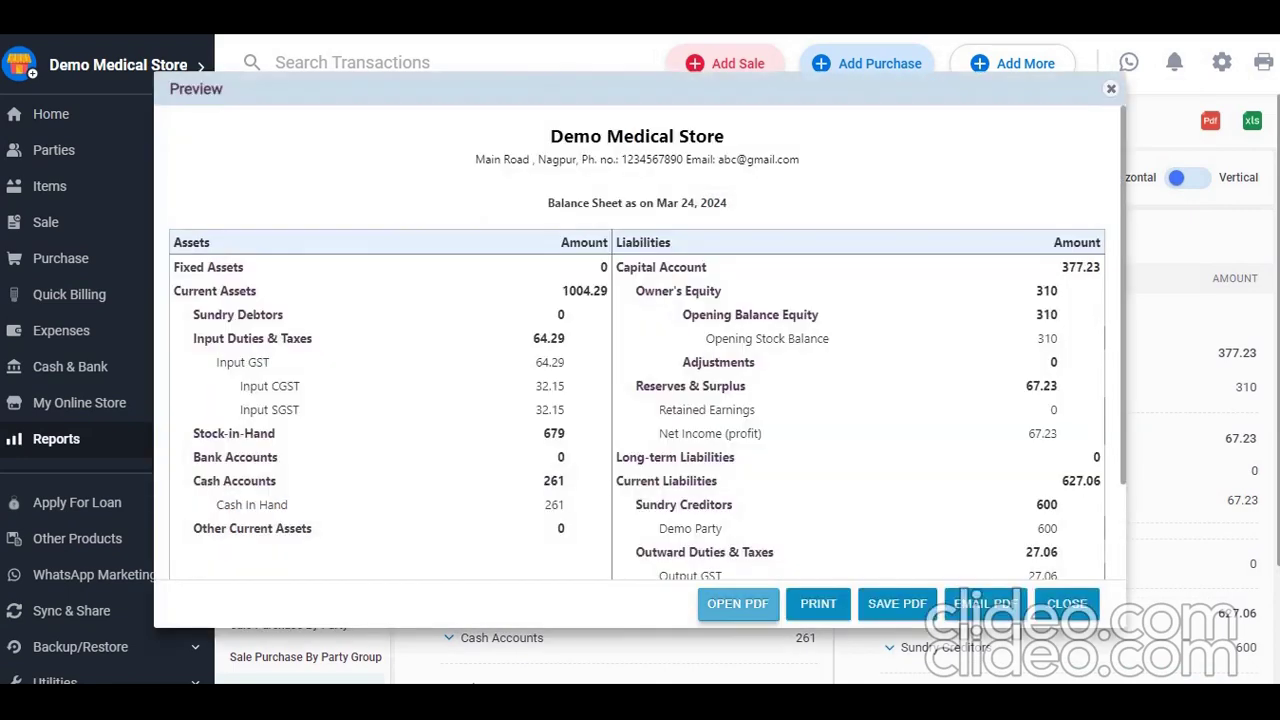
{"action": "scroll", "coordinate": [637, 400], "scroll_direction": "down", "scroll_amount": 2}
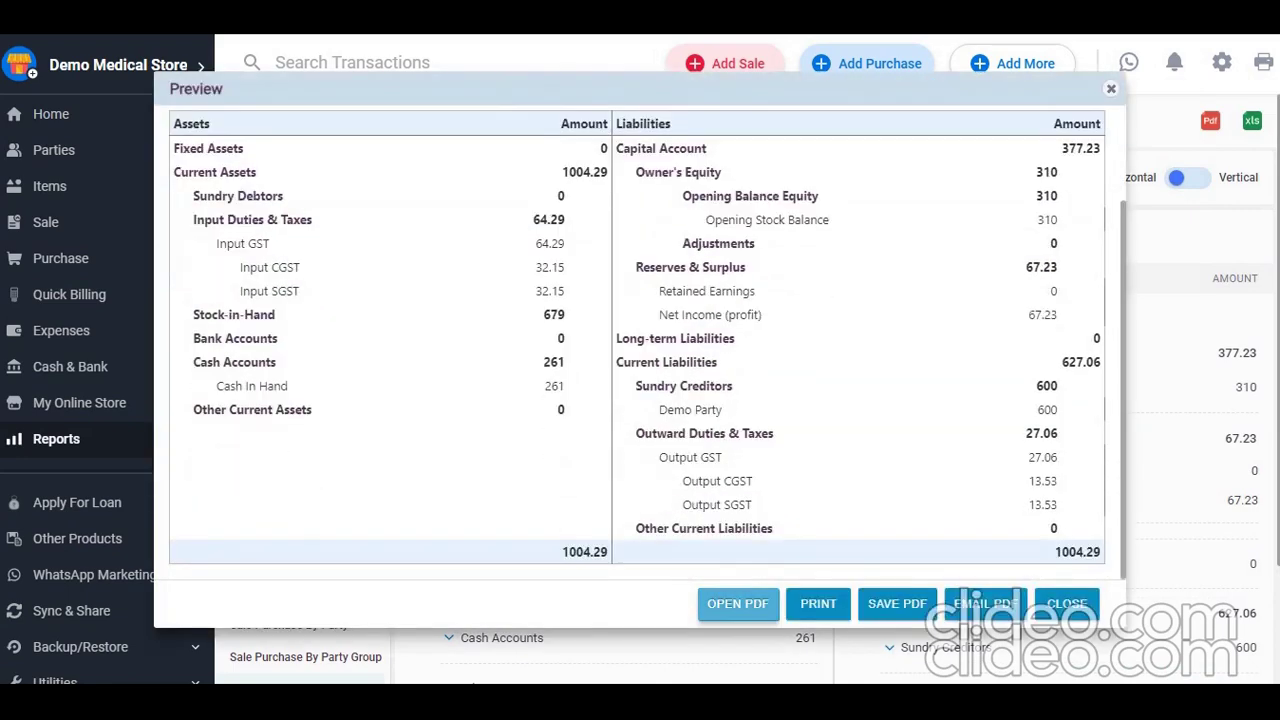
{"action": "scroll", "coordinate": [637, 340], "scroll_direction": "up", "scroll_amount": 2}
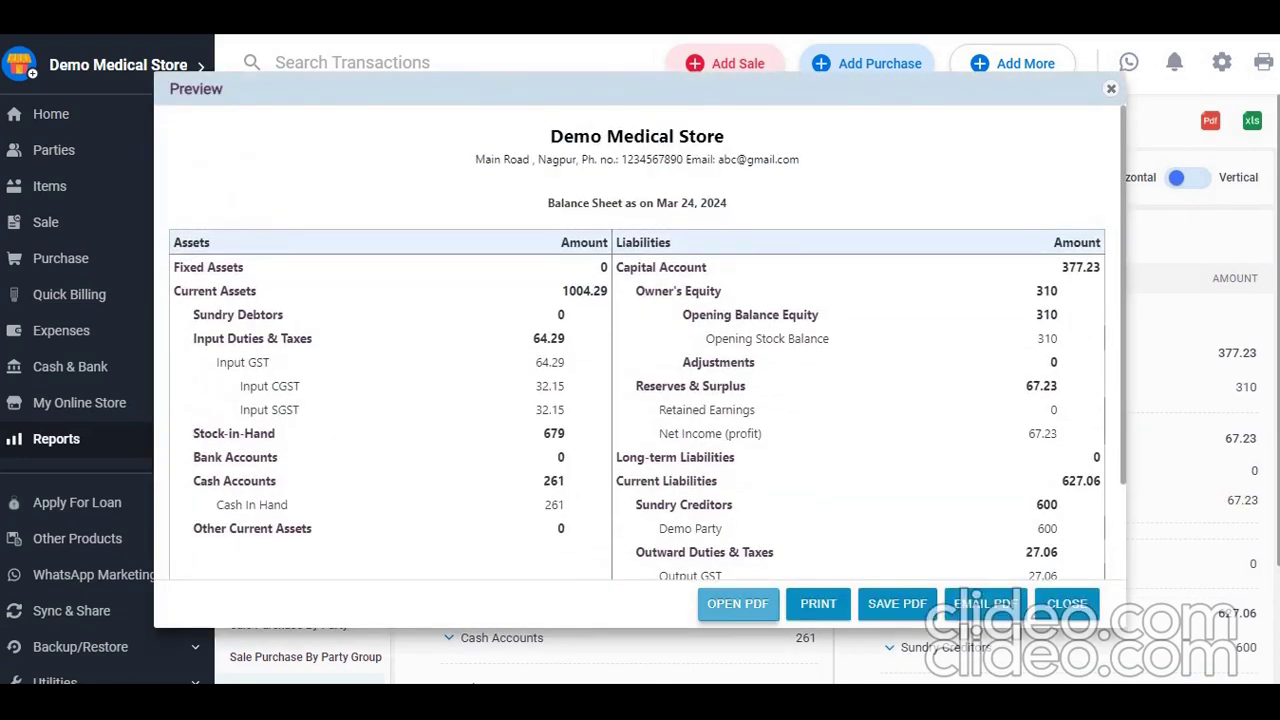
{"action": "left_click", "coordinate": [1110, 88]}
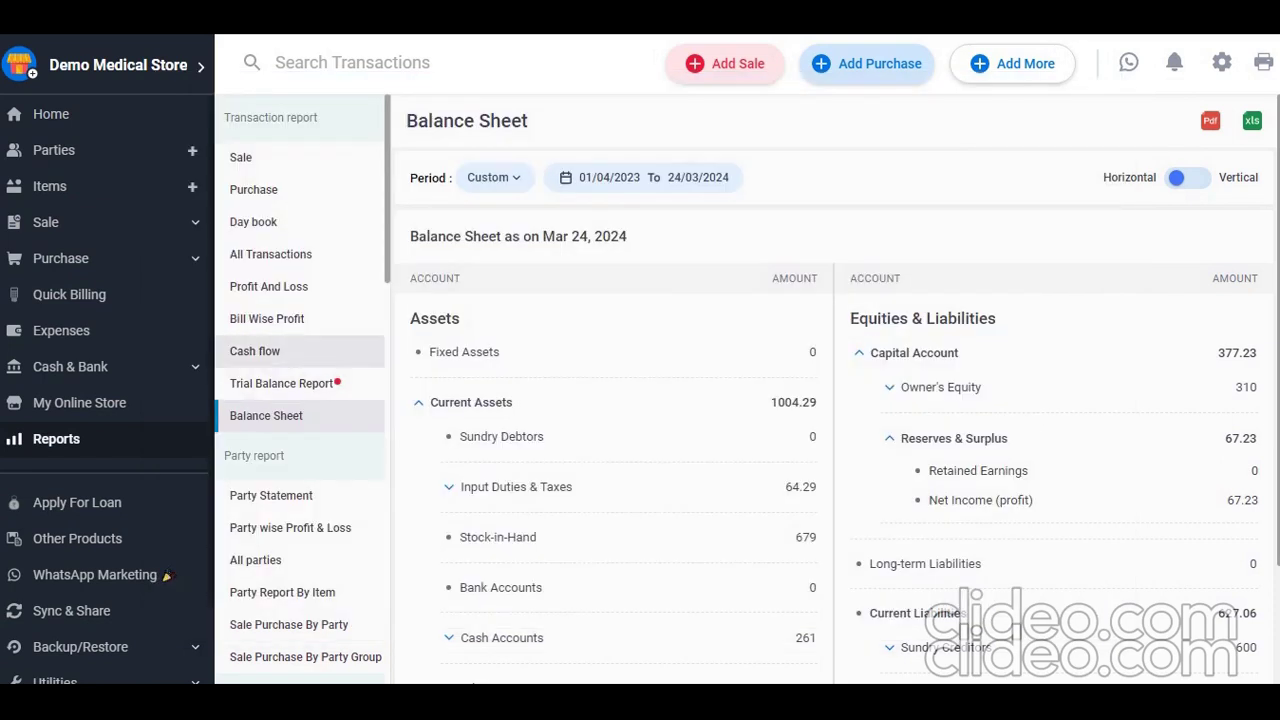
Step: View the Stock summary report and check the options of its category filter
{"action": "scroll", "coordinate": [290, 360], "scroll_direction": "down", "scroll_amount": 3}
{"action": "scroll", "coordinate": [290, 420], "scroll_direction": "down", "scroll_amount": 6}
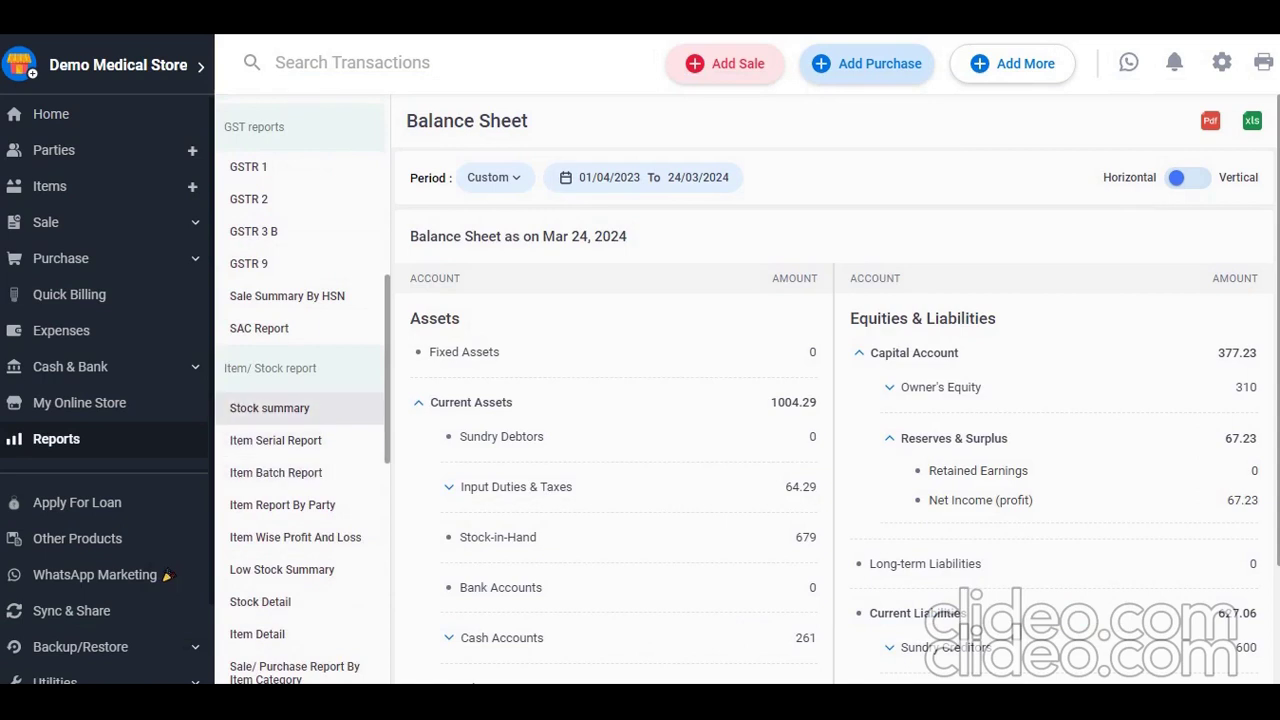
{"action": "left_click", "coordinate": [269, 408]}
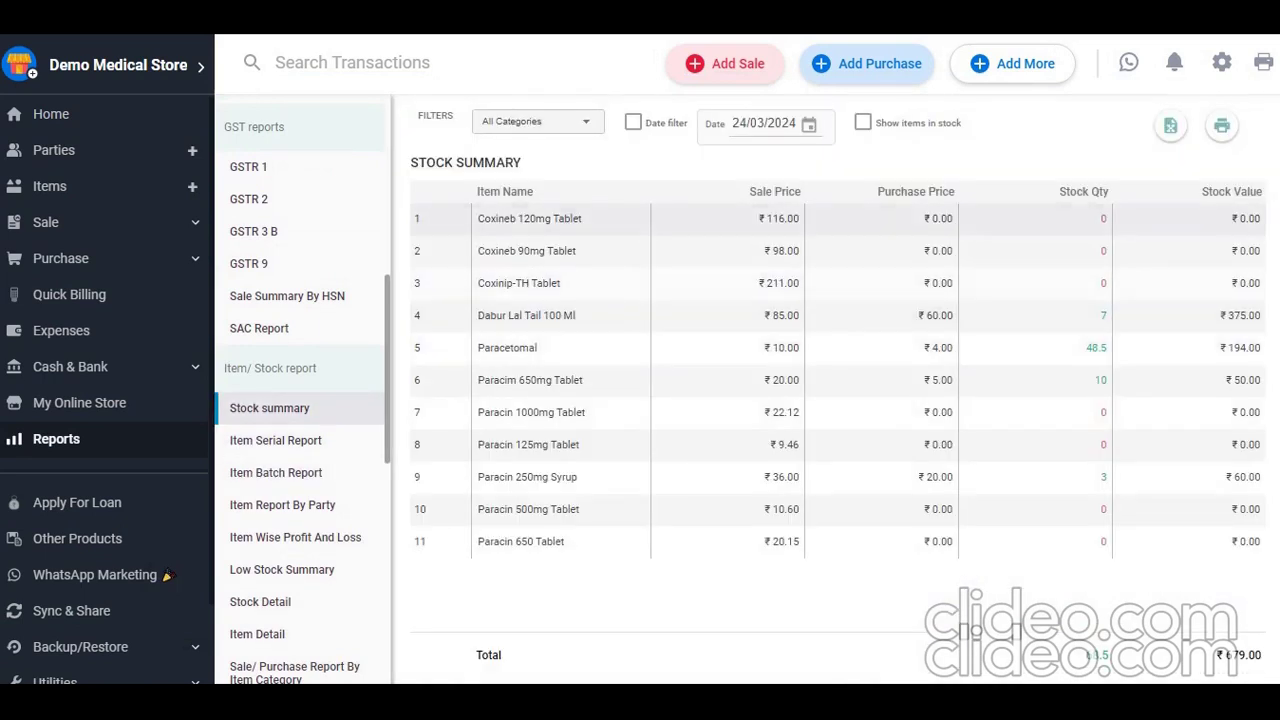
{"action": "left_click", "coordinate": [537, 121]}
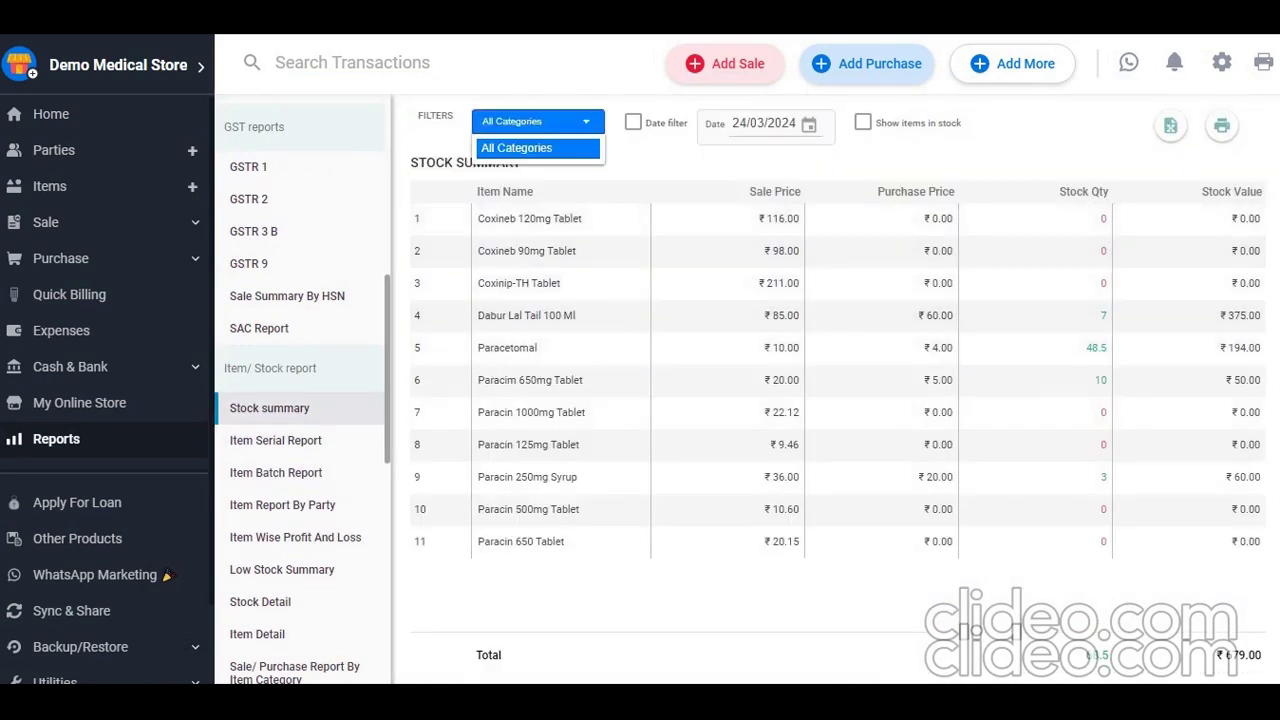
{"action": "left_click", "coordinate": [537, 121]}
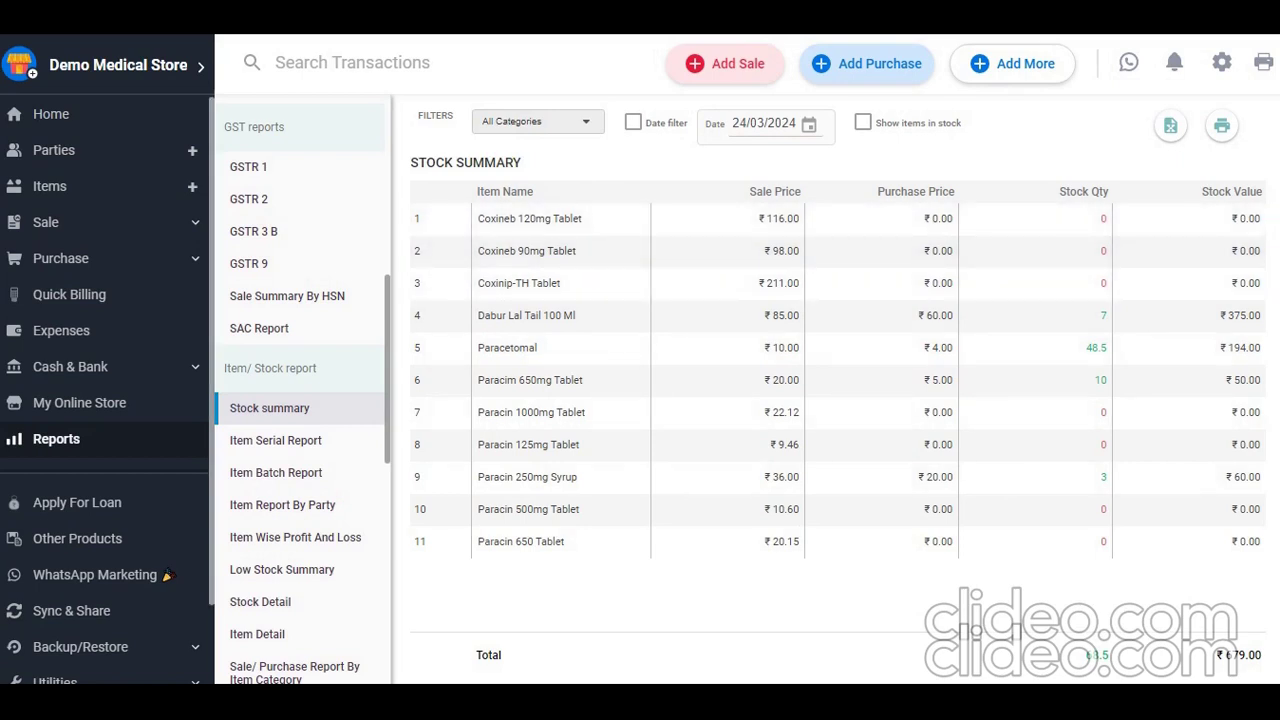
Step: View the Item Serial Report, the Low Stock Summary and the Item Wise Profit And Loss report
{"action": "left_click", "coordinate": [275, 440]}
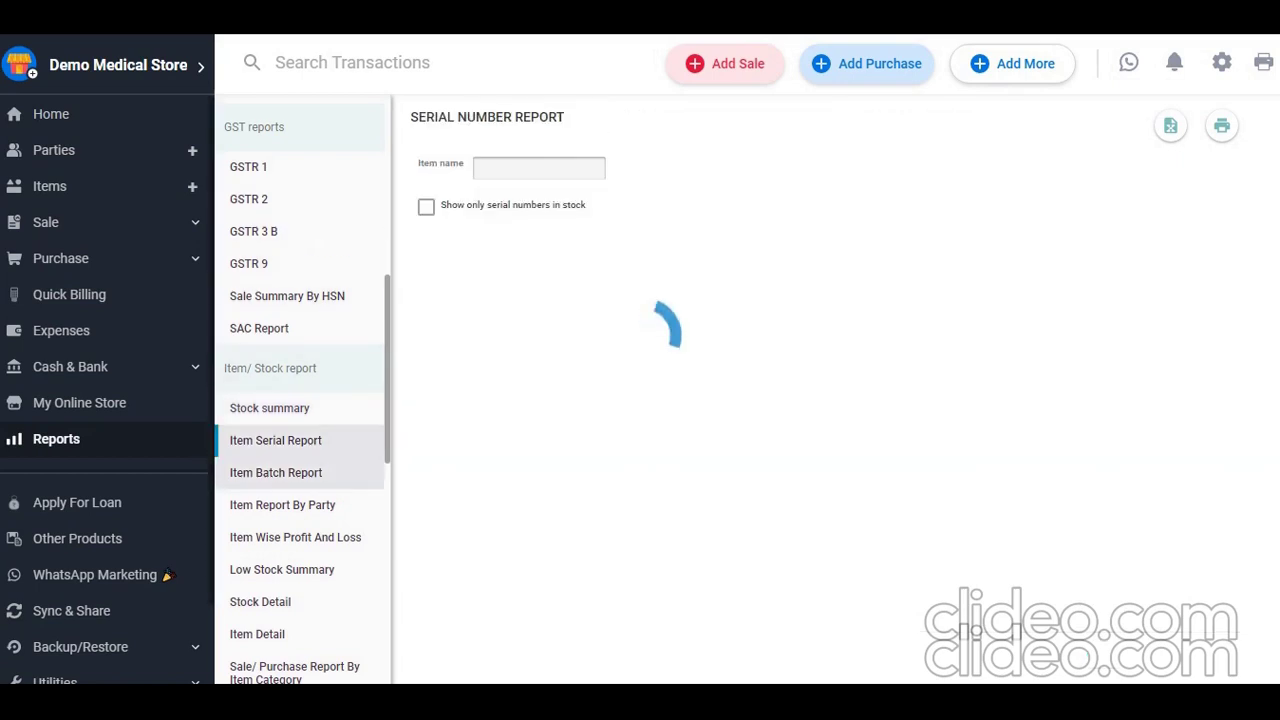
{"action": "left_click", "coordinate": [282, 569]}
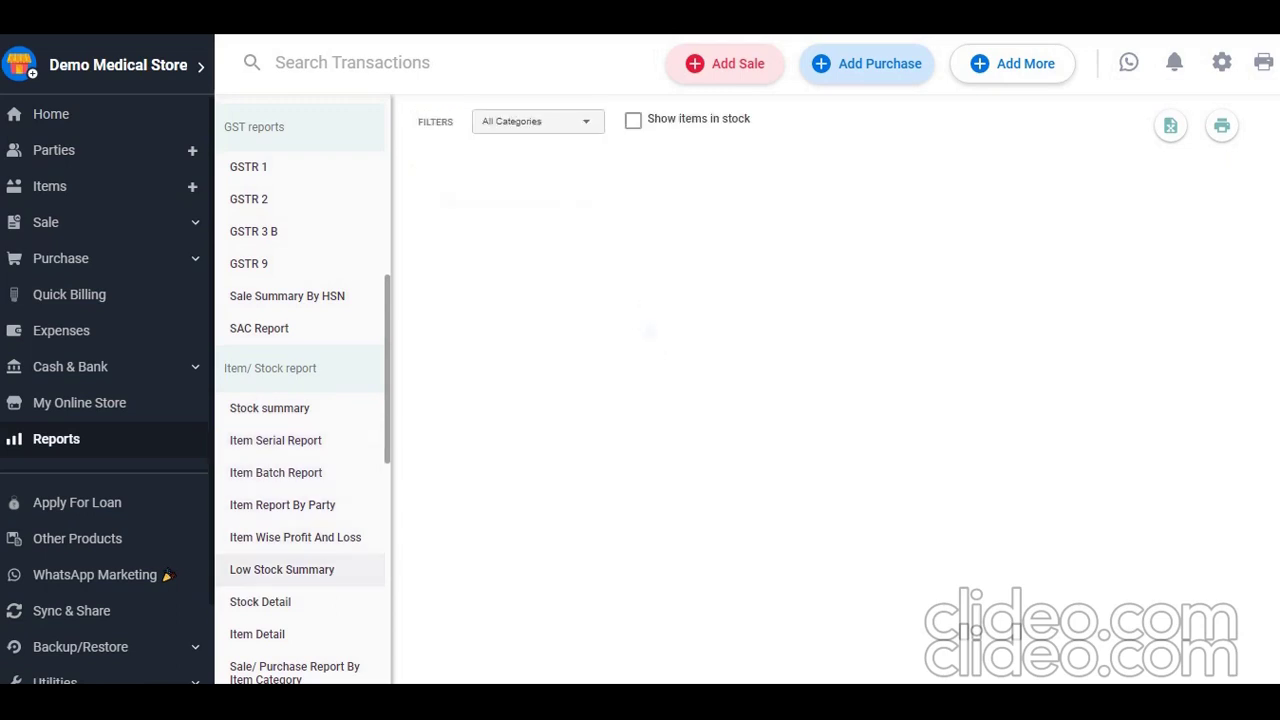
{"action": "left_click", "coordinate": [295, 537]}
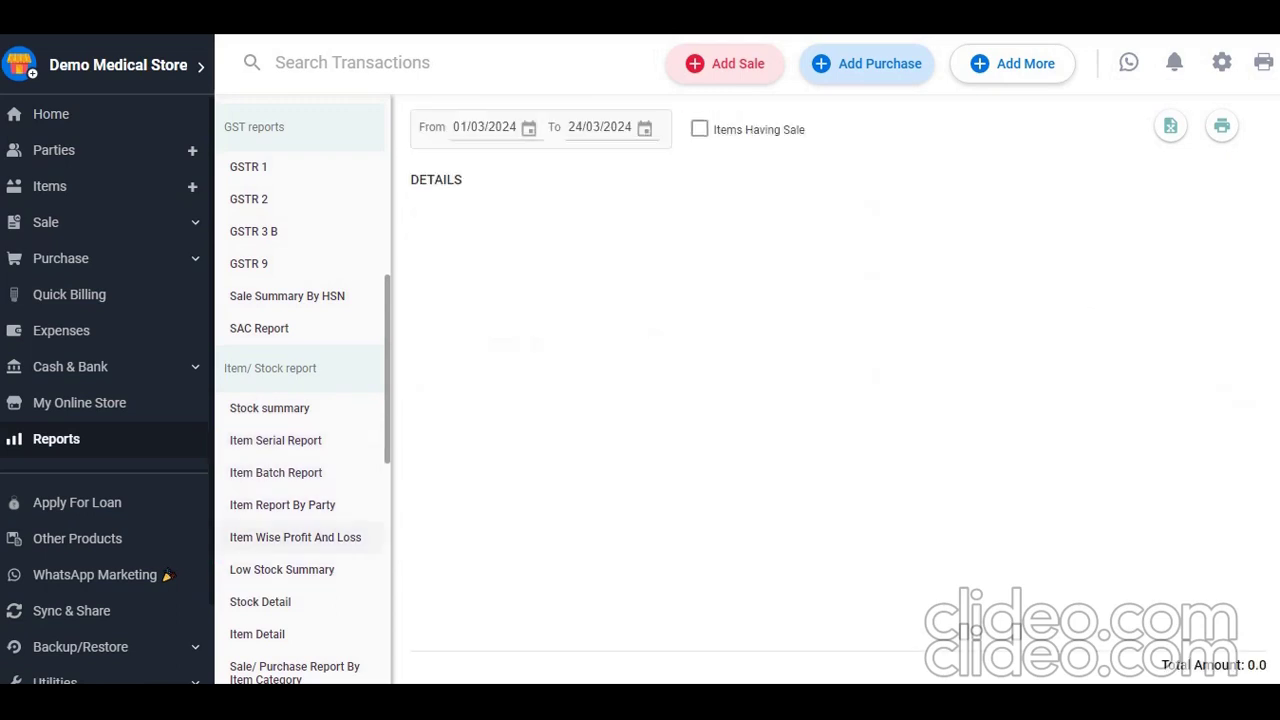
{"action": "scroll", "coordinate": [295, 450], "scroll_direction": "down", "scroll_amount": 4}
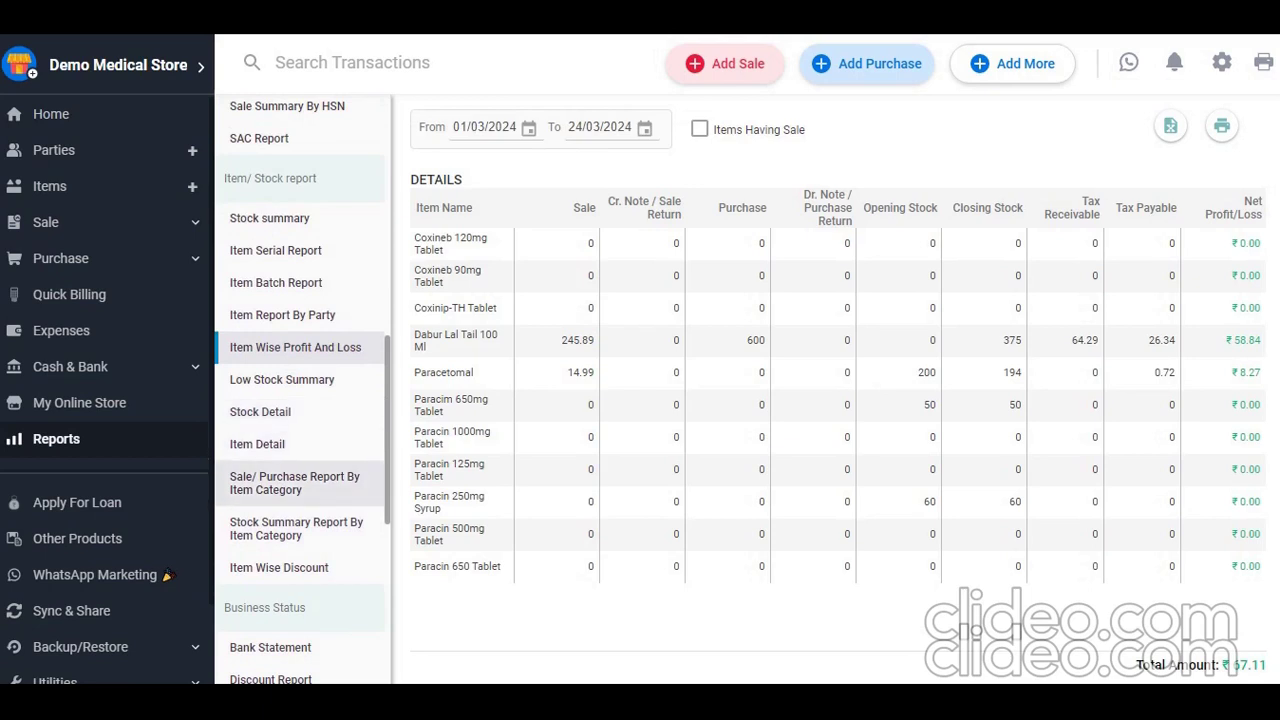
Step: View the Item Detail, Stock Detail, Bank Statement and GST reports, and look through the remaining entries of the report list
{"action": "left_click", "coordinate": [257, 444]}
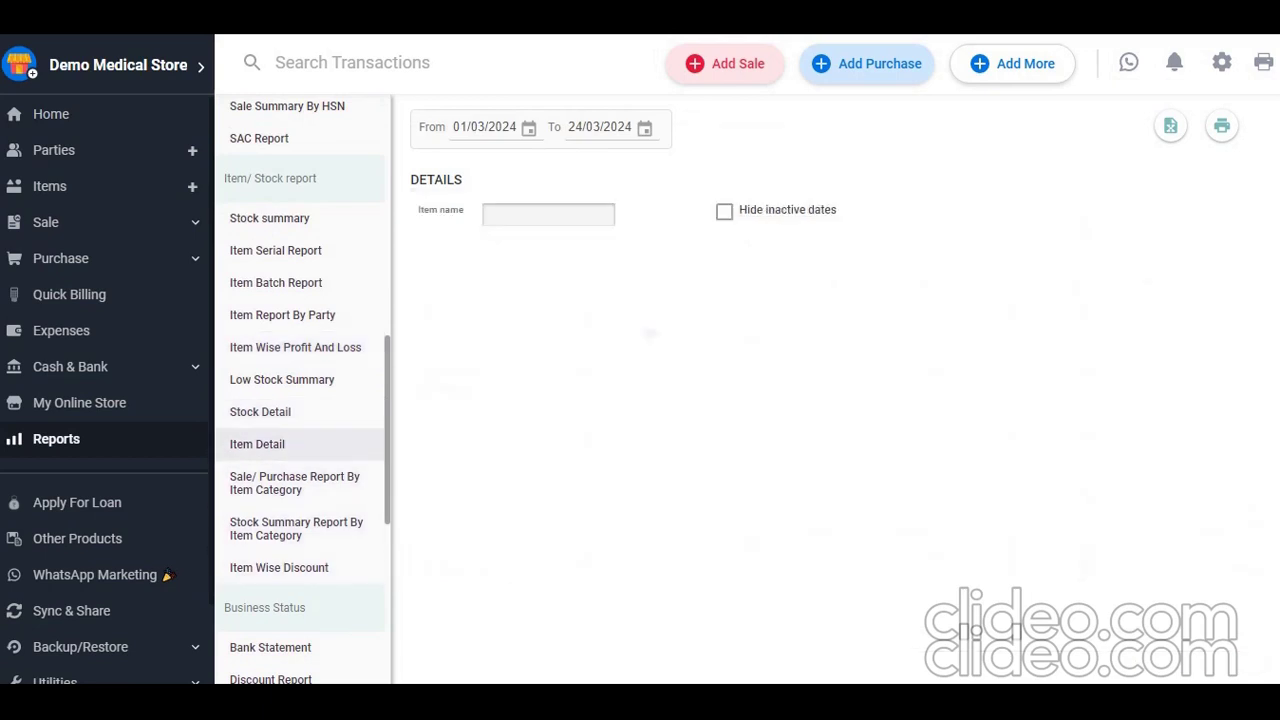
{"action": "left_click", "coordinate": [260, 411]}
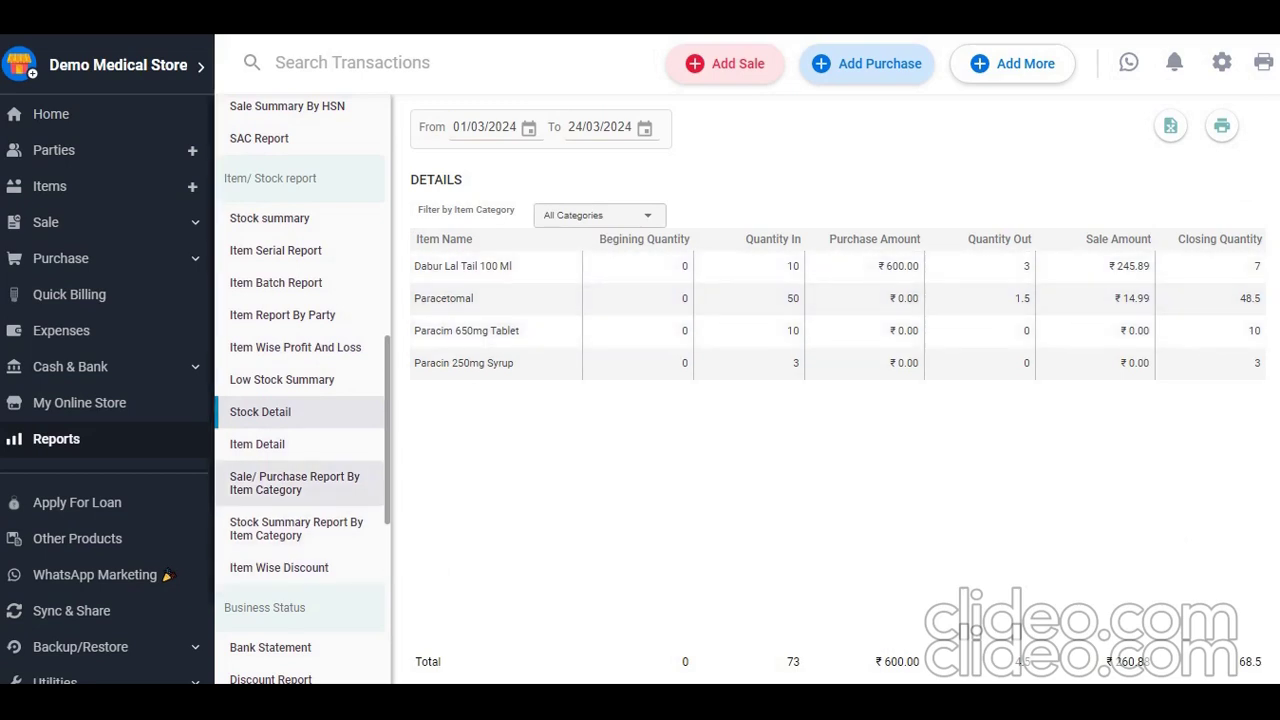
{"action": "scroll", "coordinate": [300, 417], "scroll_direction": "down", "scroll_amount": 4}
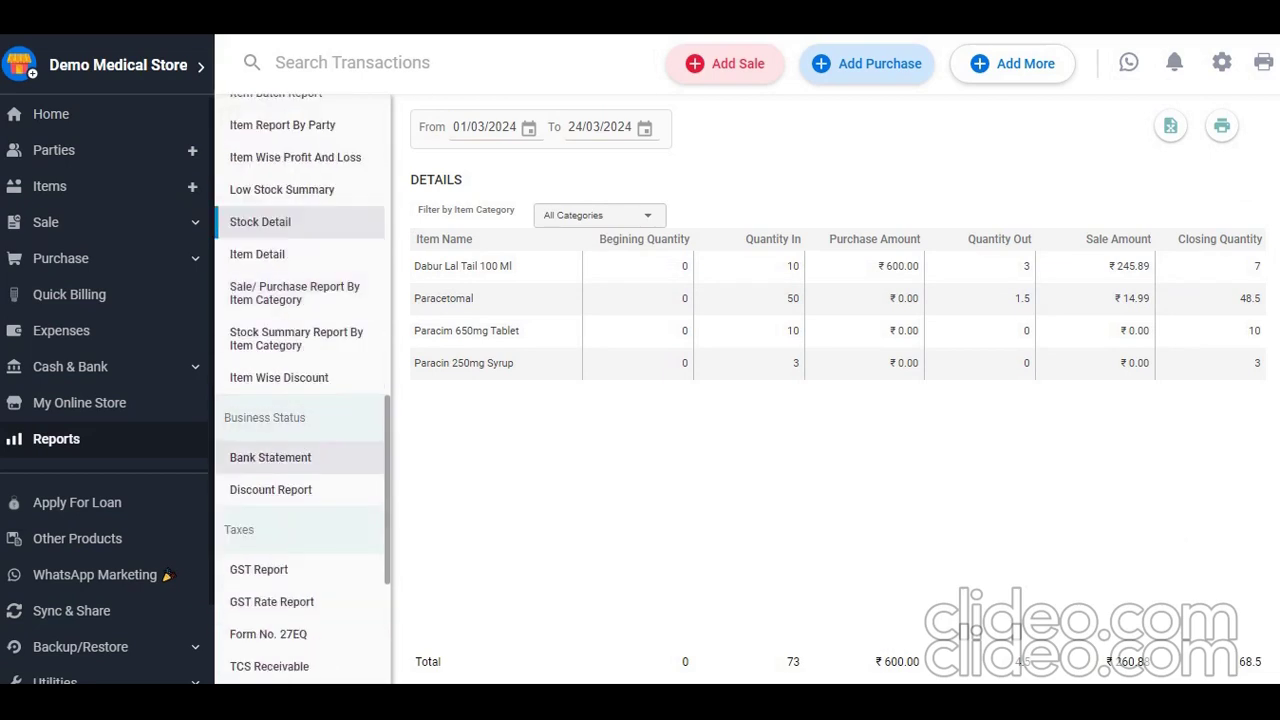
{"action": "left_click", "coordinate": [299, 457]}
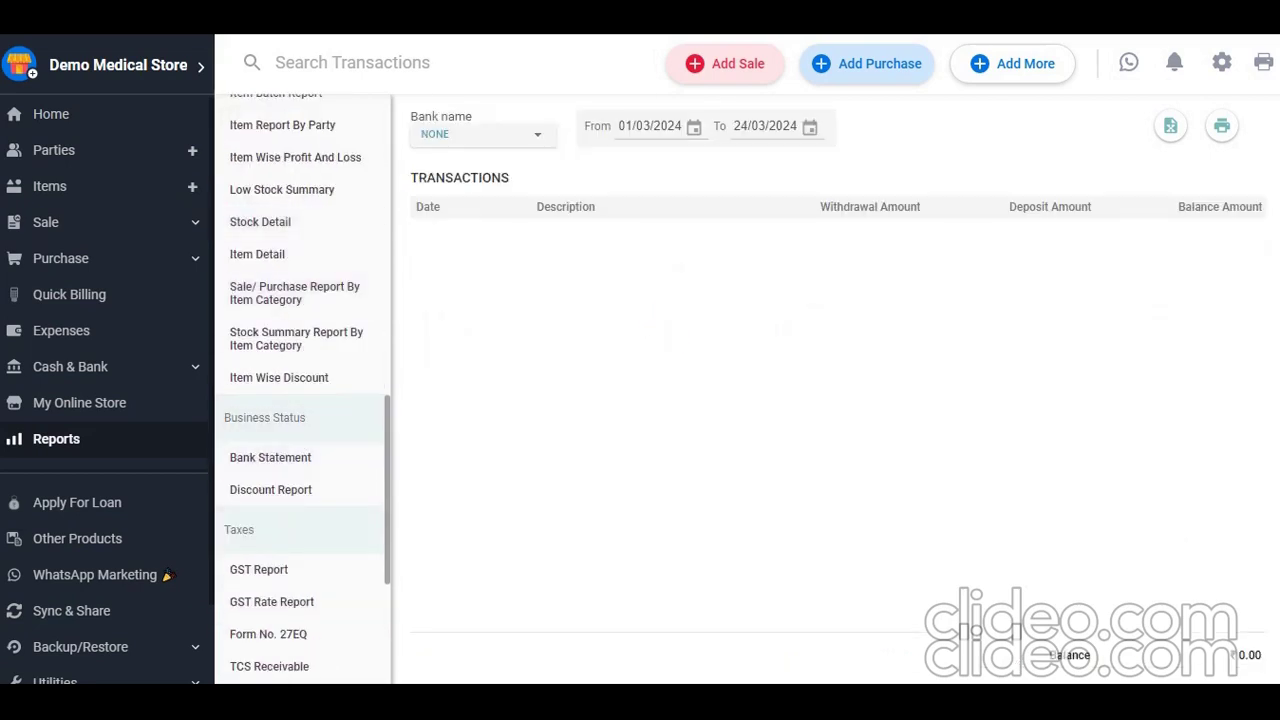
{"action": "scroll", "coordinate": [300, 380], "scroll_direction": "down", "scroll_amount": 4}
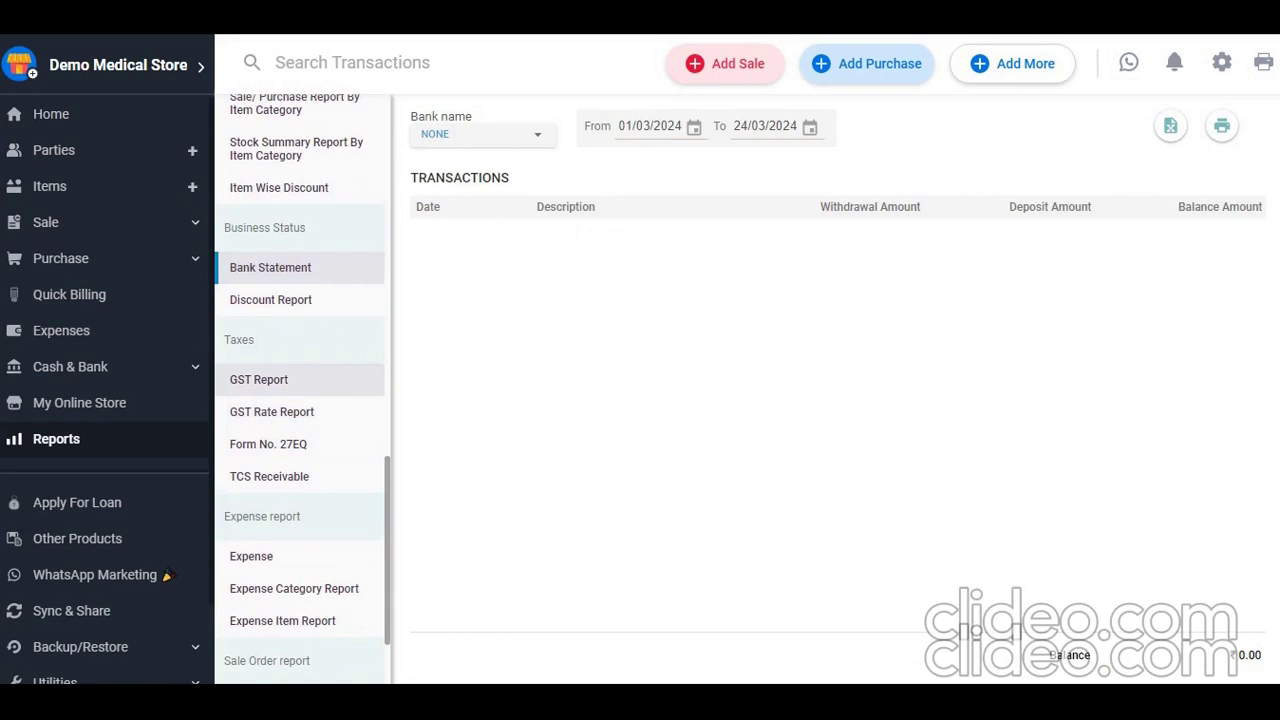
{"action": "left_click", "coordinate": [299, 379]}
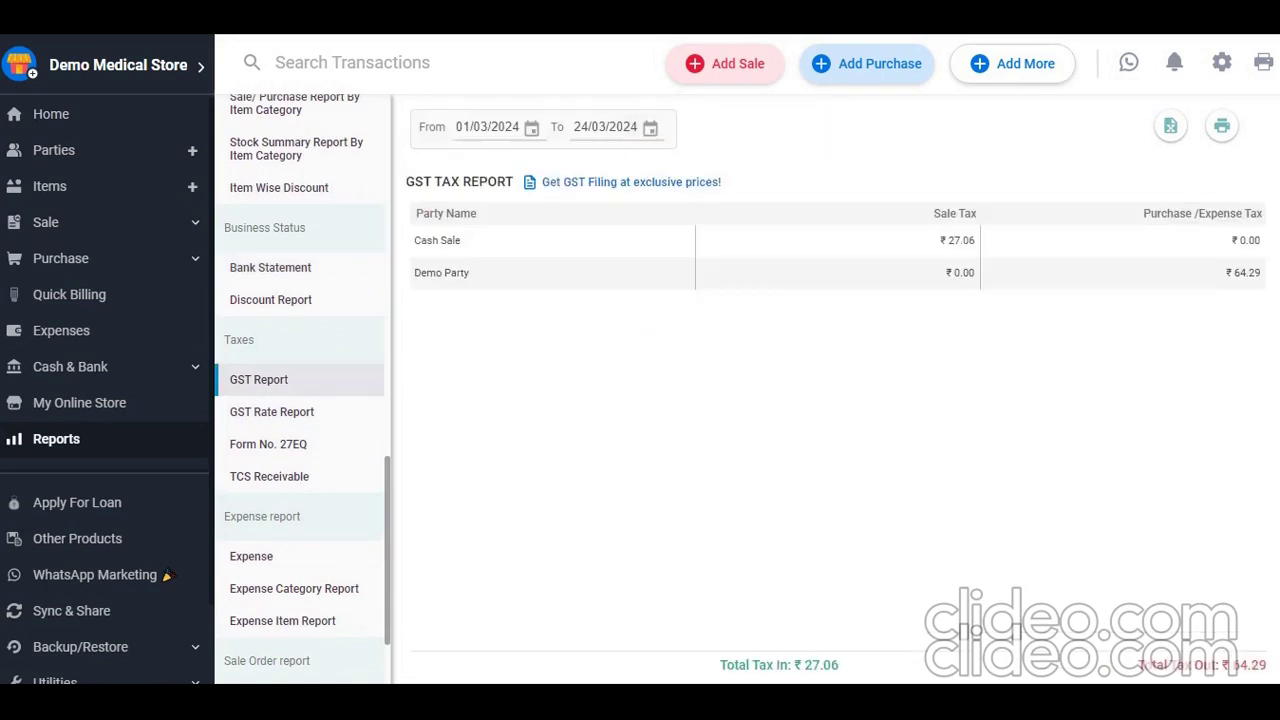
{"action": "scroll", "coordinate": [300, 460], "scroll_direction": "down", "scroll_amount": 2}
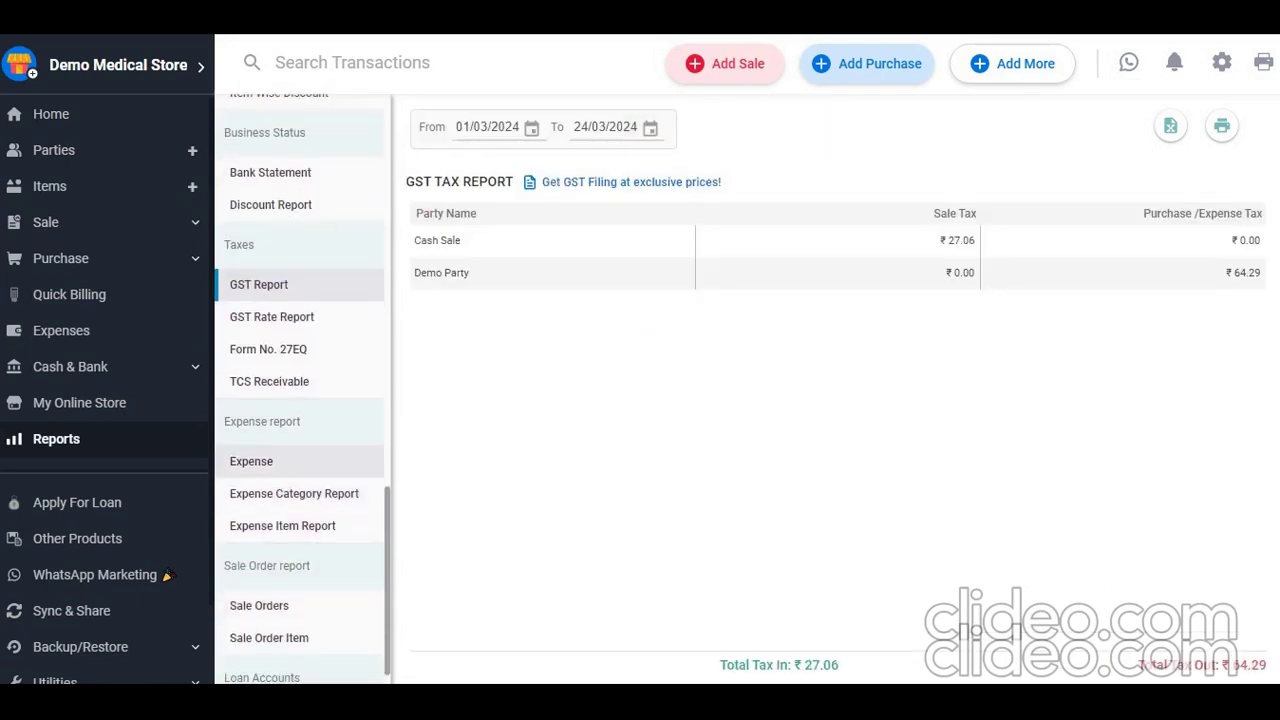
{"action": "scroll", "coordinate": [300, 500], "scroll_direction": "down", "scroll_amount": 2}
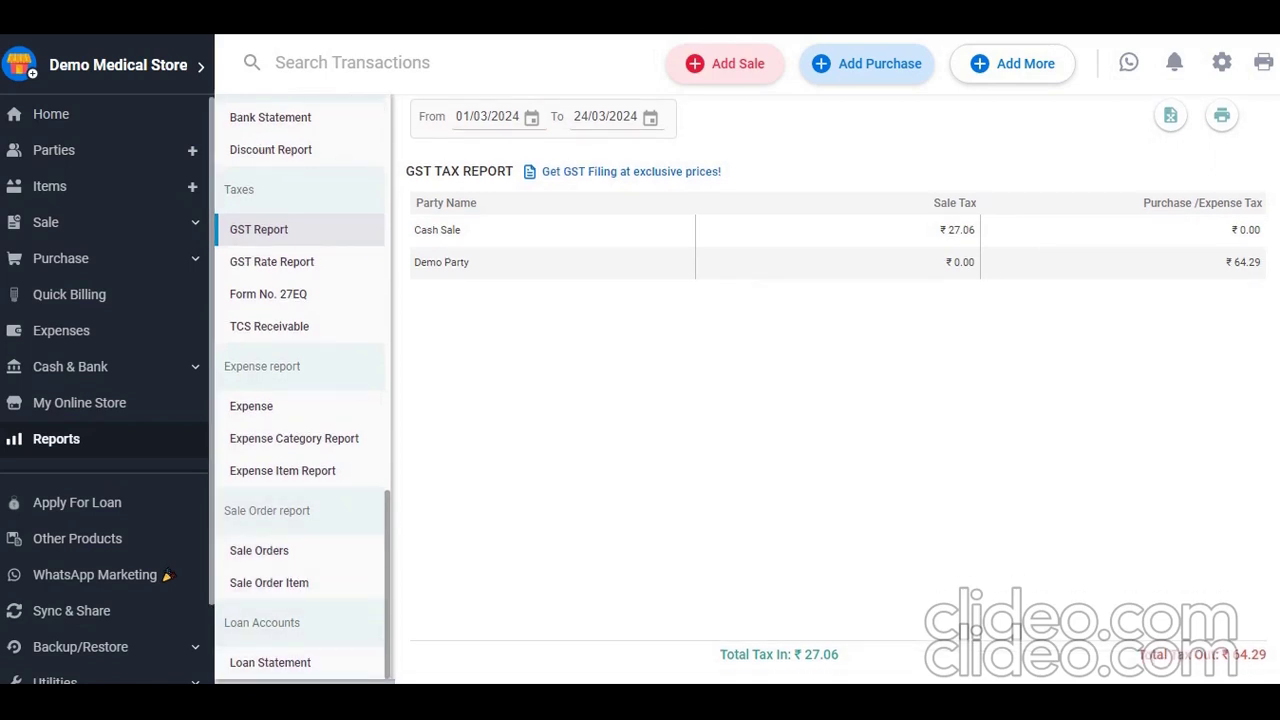
Step: View the home dashboard, the sale invoices and the Payment-In list
{"action": "left_click", "coordinate": [51, 114]}
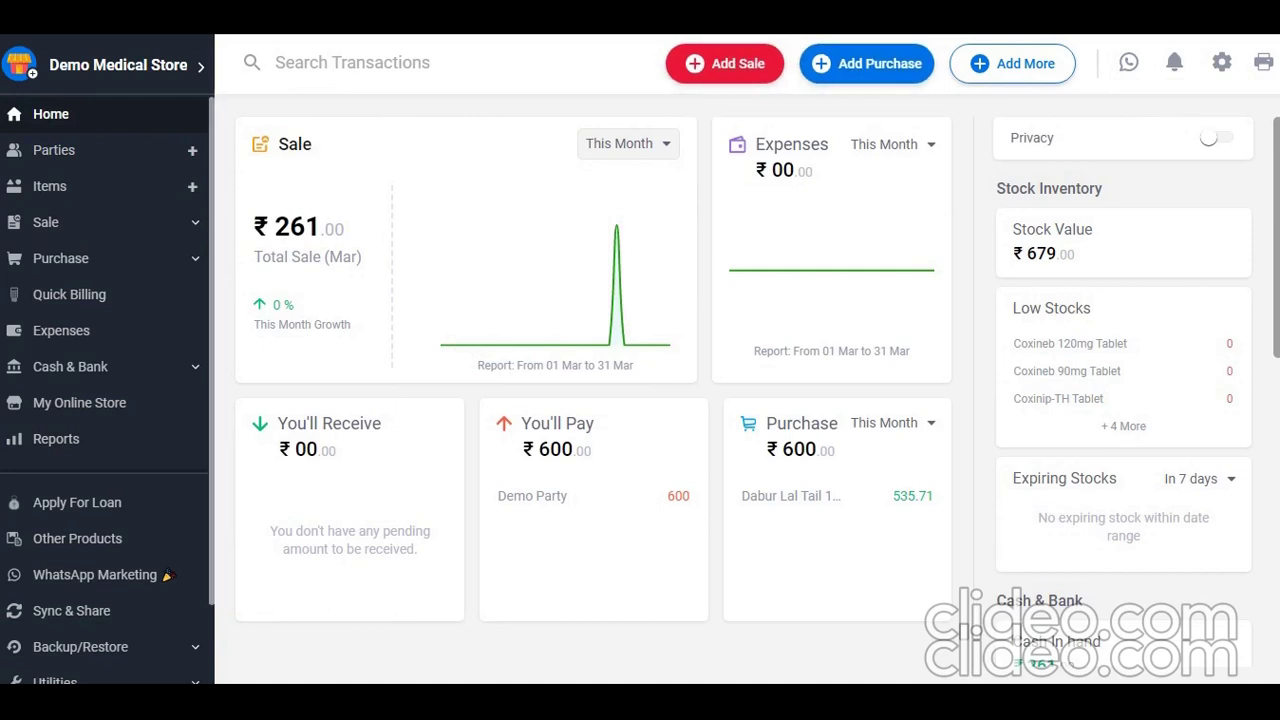
{"action": "left_click", "coordinate": [45, 222]}
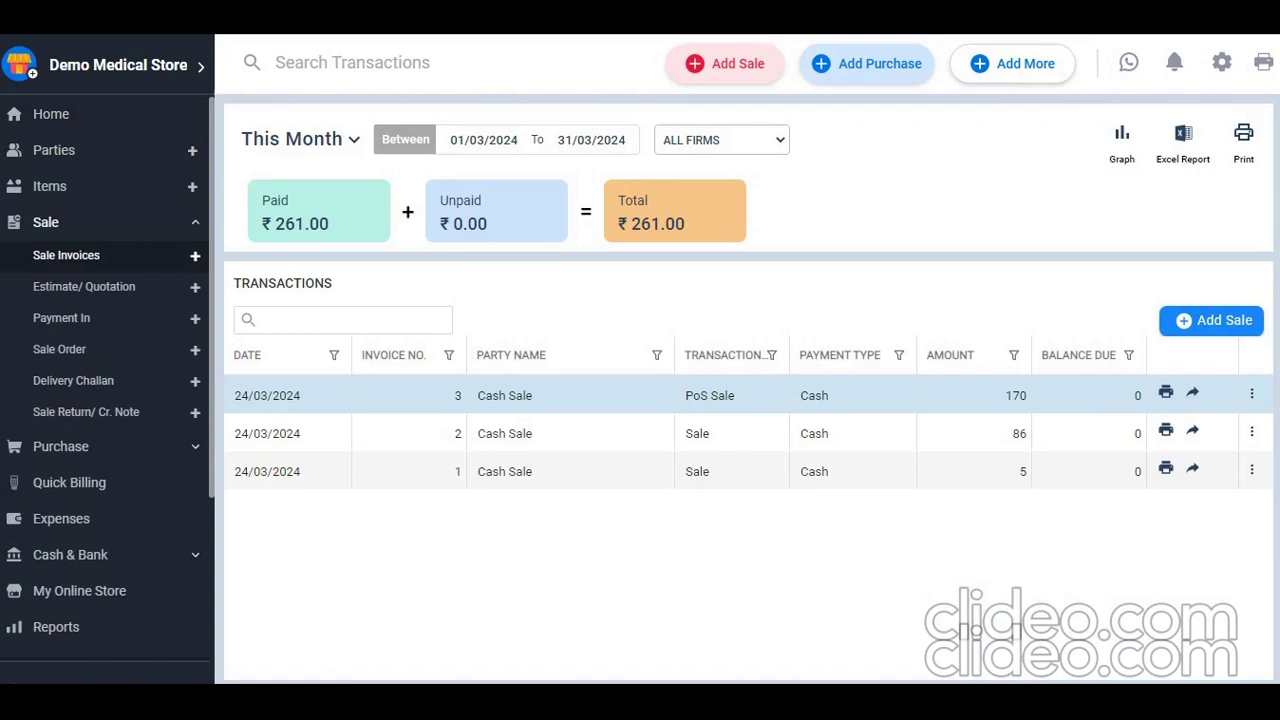
{"action": "left_click", "coordinate": [61, 318]}
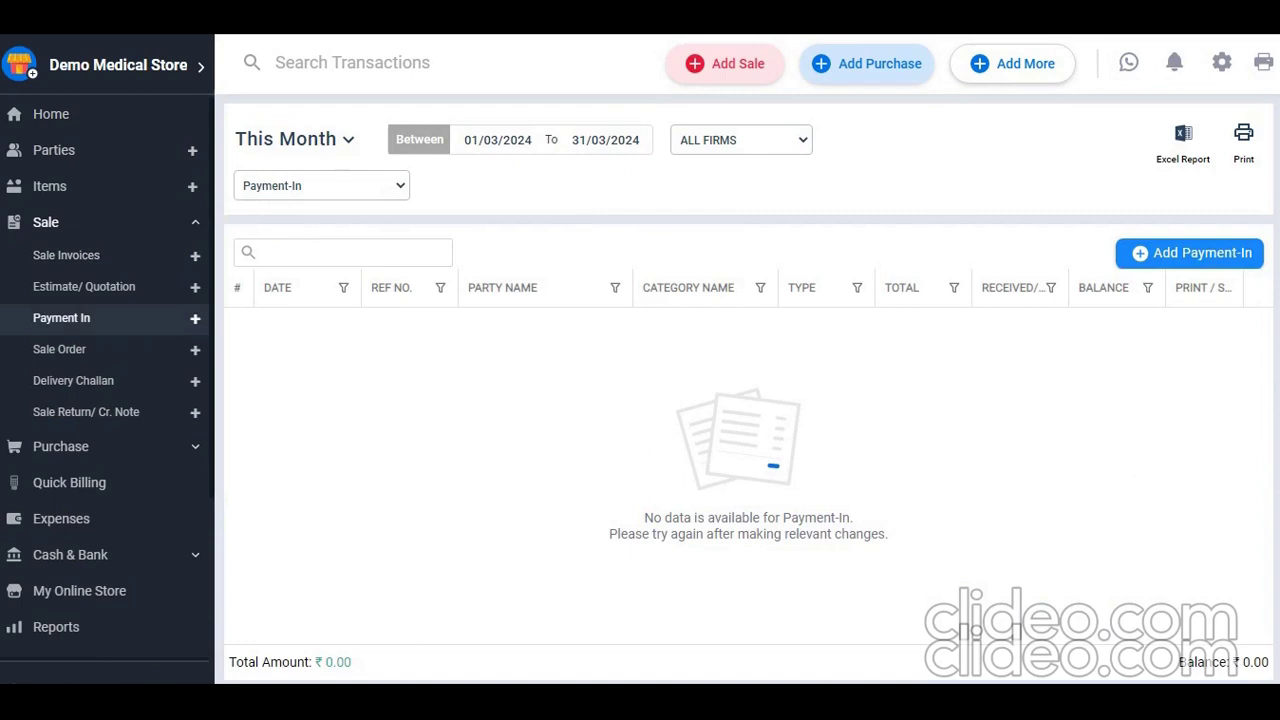
{"action": "left_click", "coordinate": [100, 222]}
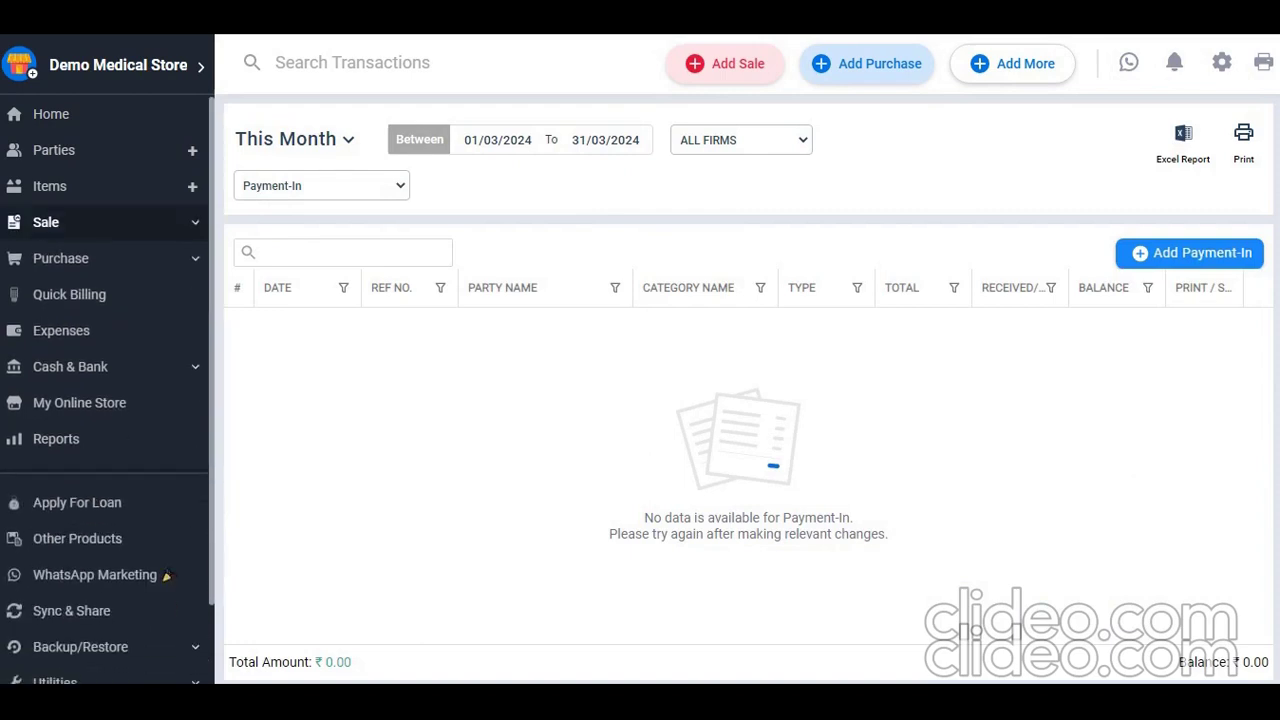
Step: View the Payment-Out list, filter it to Purchase transactions and open the Demo Party bill for viewing or editing
{"action": "left_click", "coordinate": [61, 258]}
{"action": "left_click", "coordinate": [66, 322]}
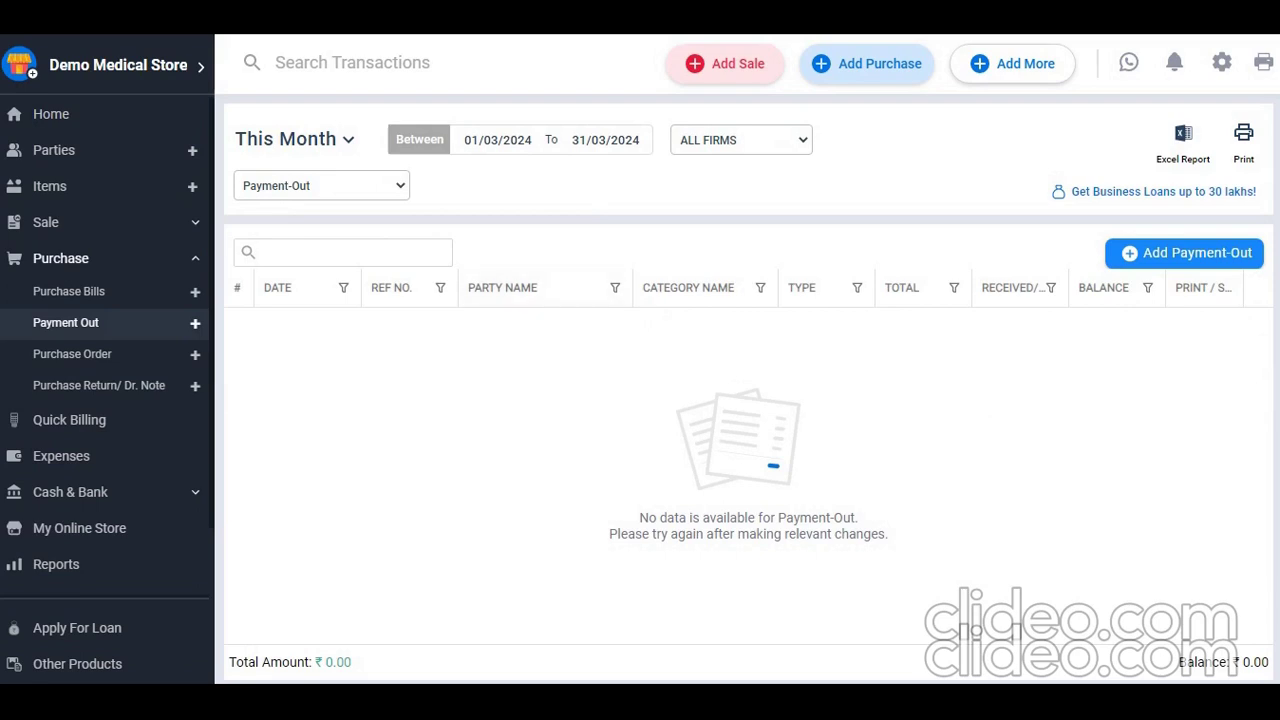
{"action": "left_click", "coordinate": [321, 185]}
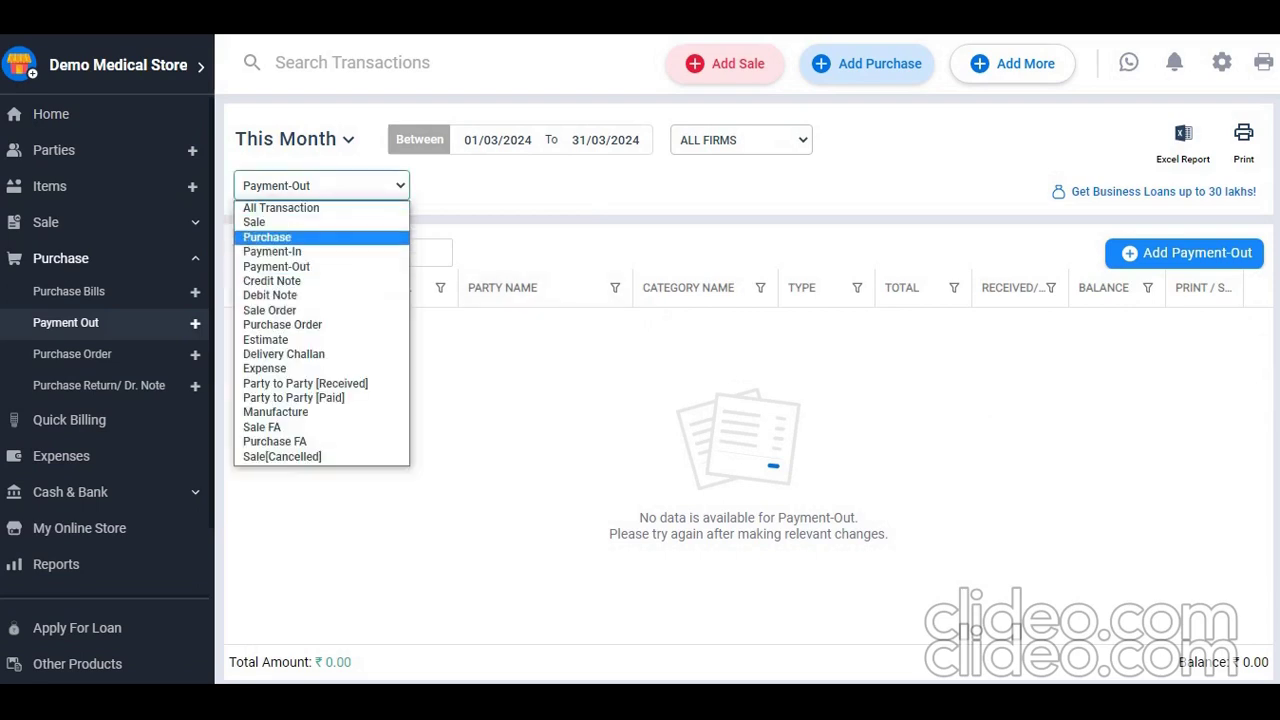
{"action": "left_click", "coordinate": [267, 237]}
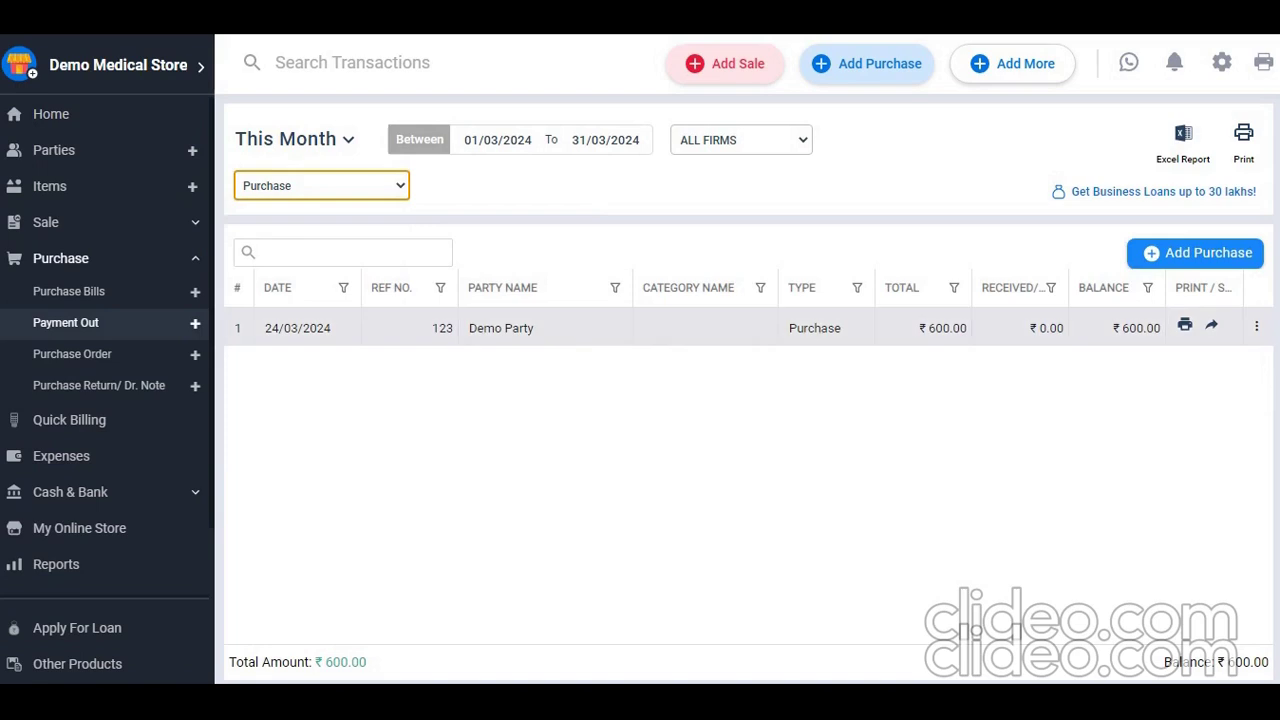
{"action": "left_click", "coordinate": [1256, 326]}
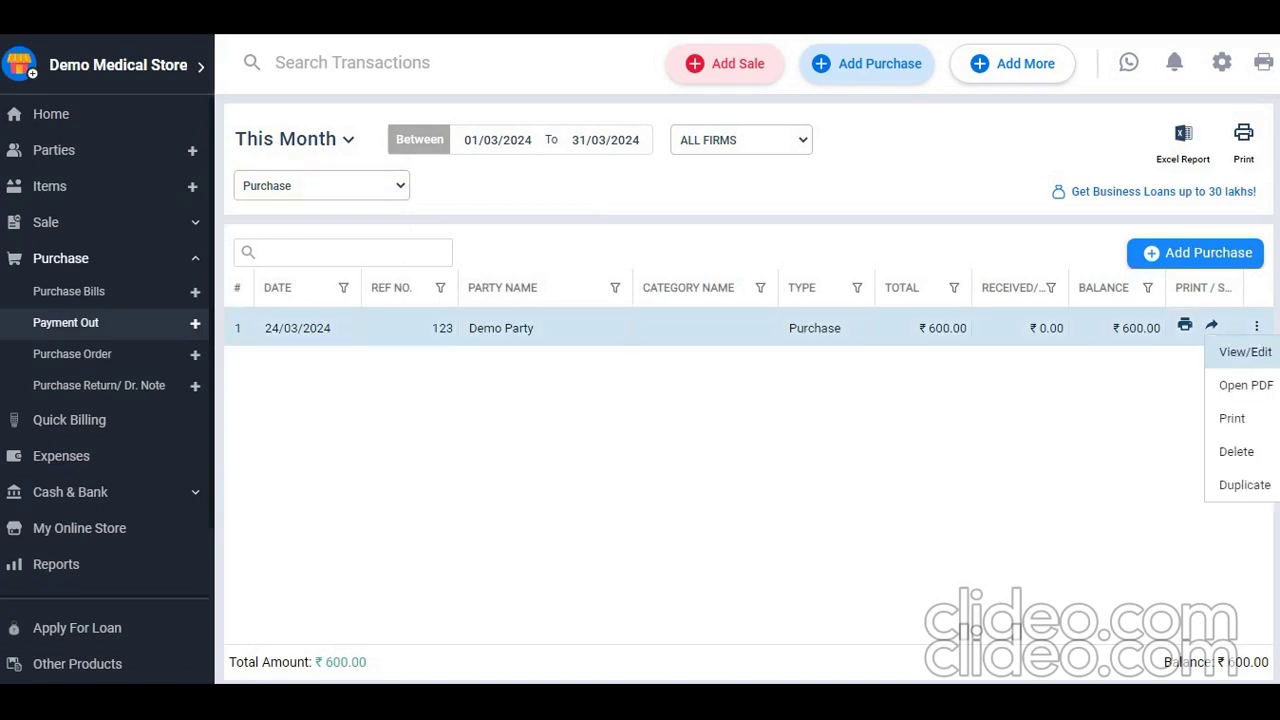
{"action": "left_click", "coordinate": [1244, 352]}
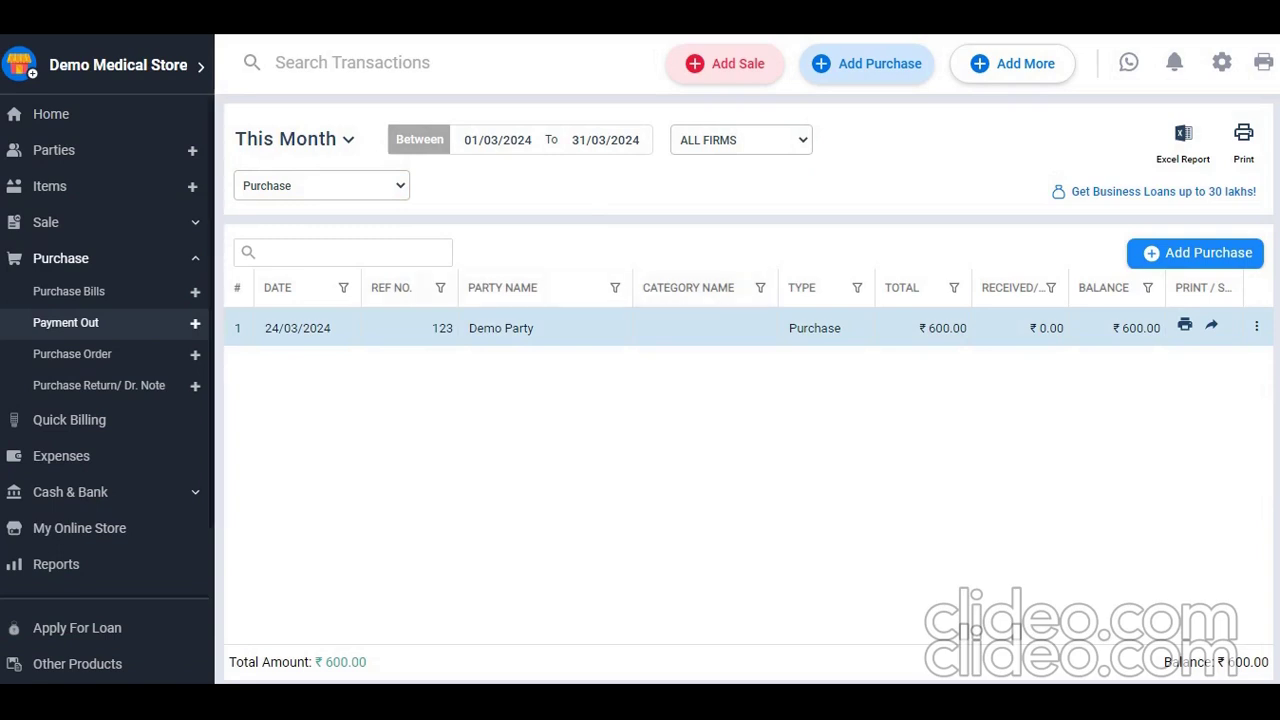
Step: Start a new Payment-Out entry from the purchase section and choose Demo Party as the party
{"action": "left_click", "coordinate": [60, 258]}
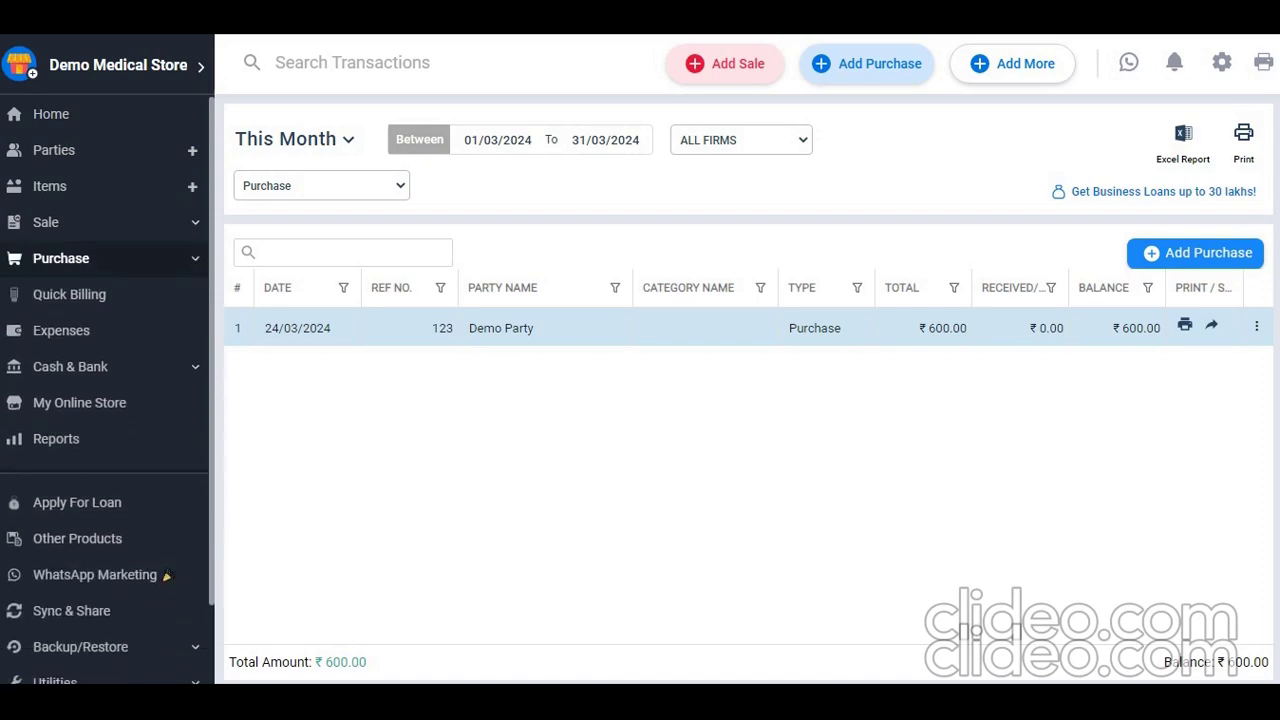
{"action": "left_click", "coordinate": [60, 258]}
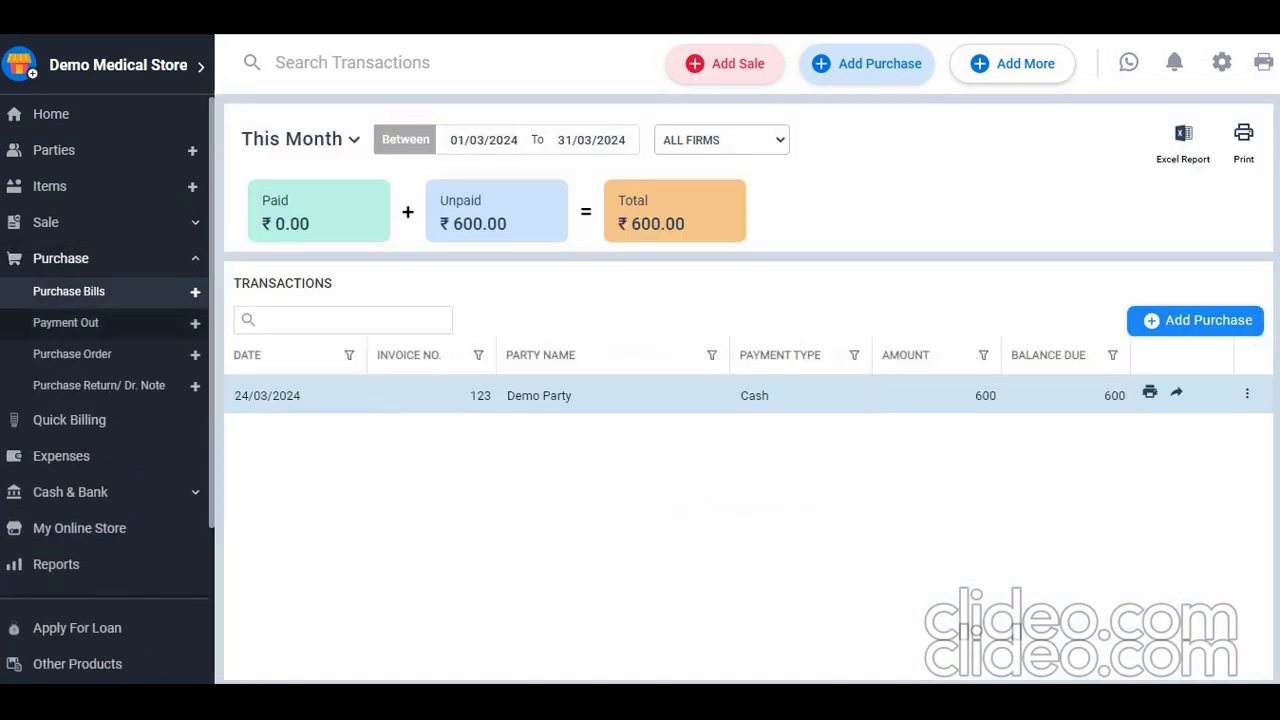
{"action": "left_click", "coordinate": [65, 322]}
{"action": "key", "text": "alt+o"}
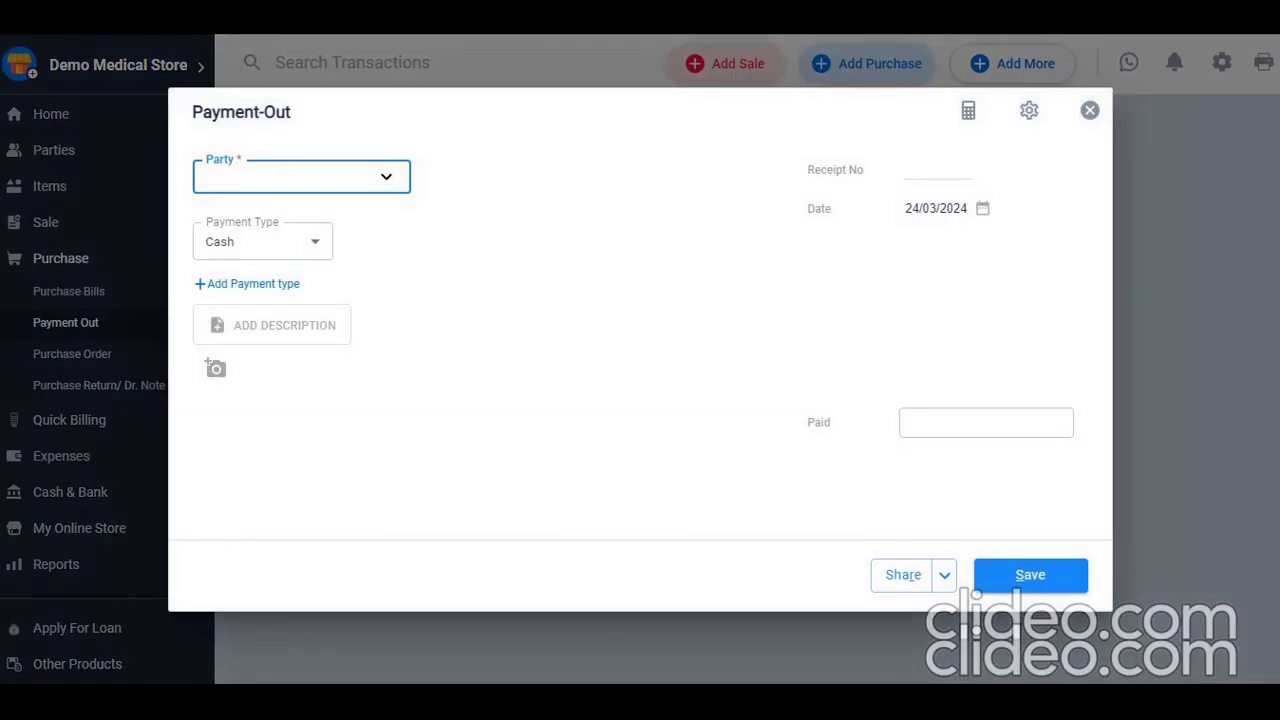
{"action": "left_click", "coordinate": [300, 176]}
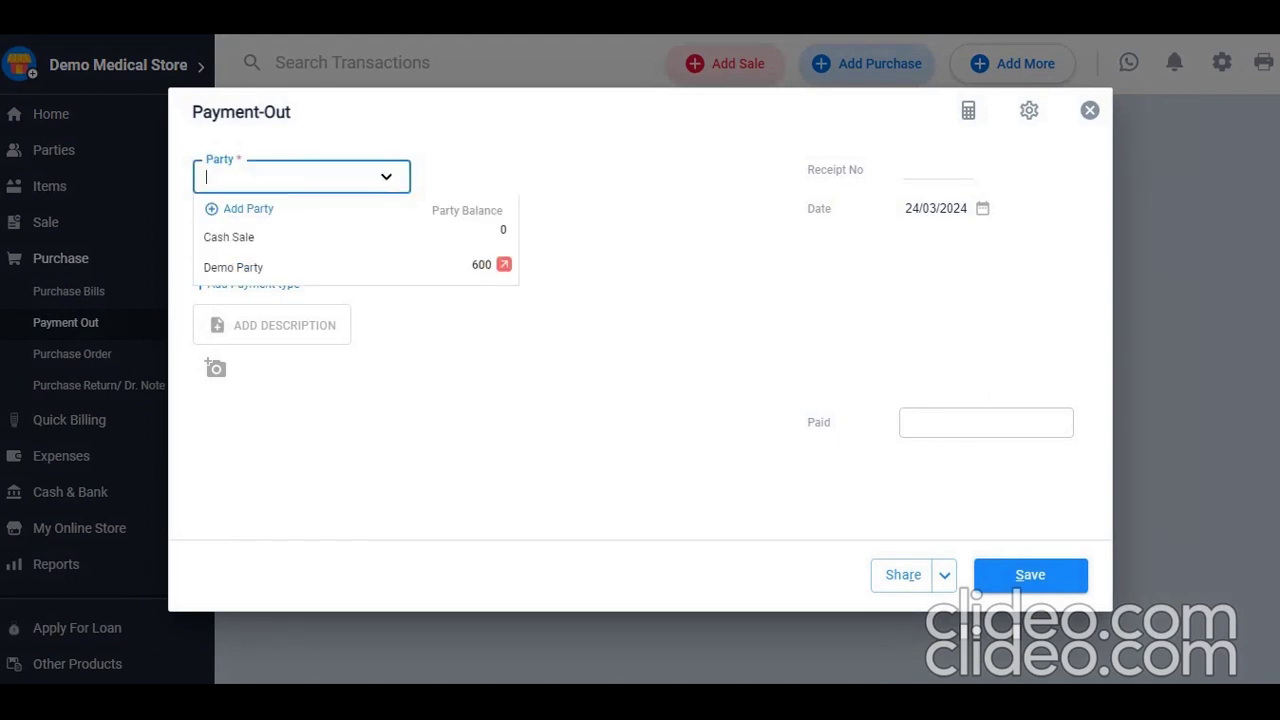
{"action": "left_click", "coordinate": [233, 267]}
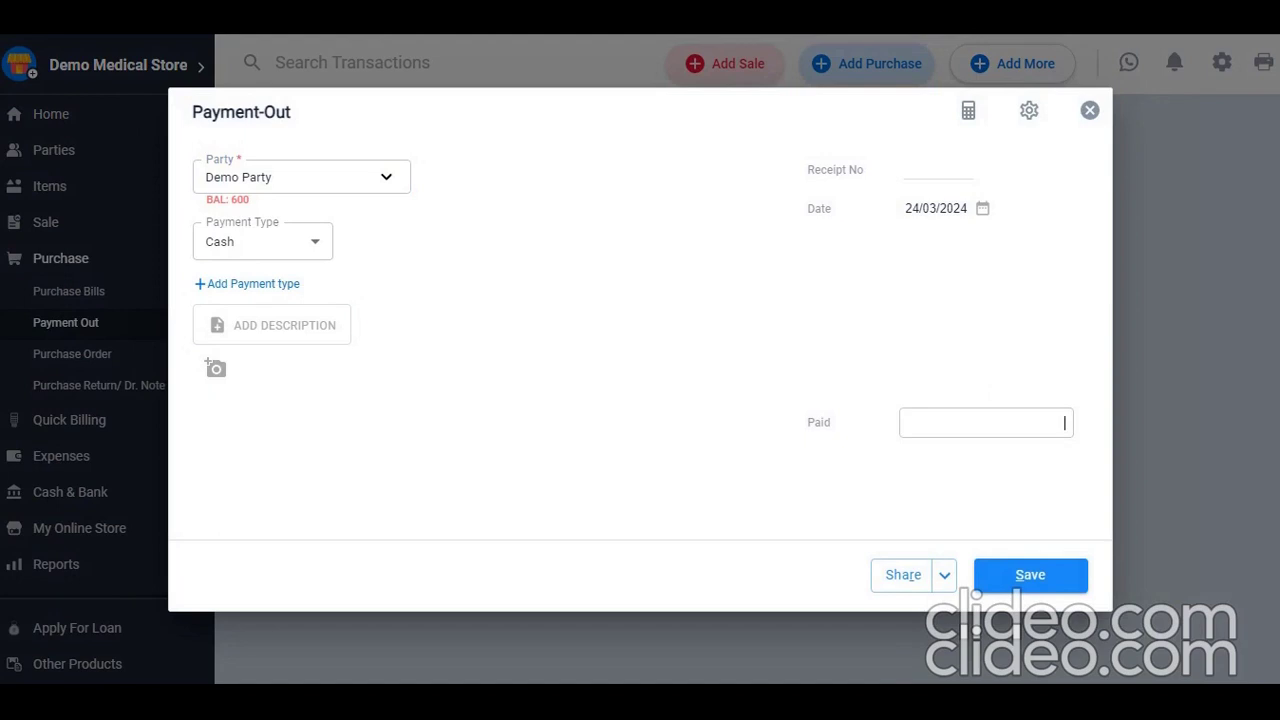
Step: Enter 600 as the paid amount and 12 as the receipt number, and save the payment
{"action": "type", "text": "600"}
{"action": "left_click", "coordinate": [938, 169]}
{"action": "type", "text": "12"}
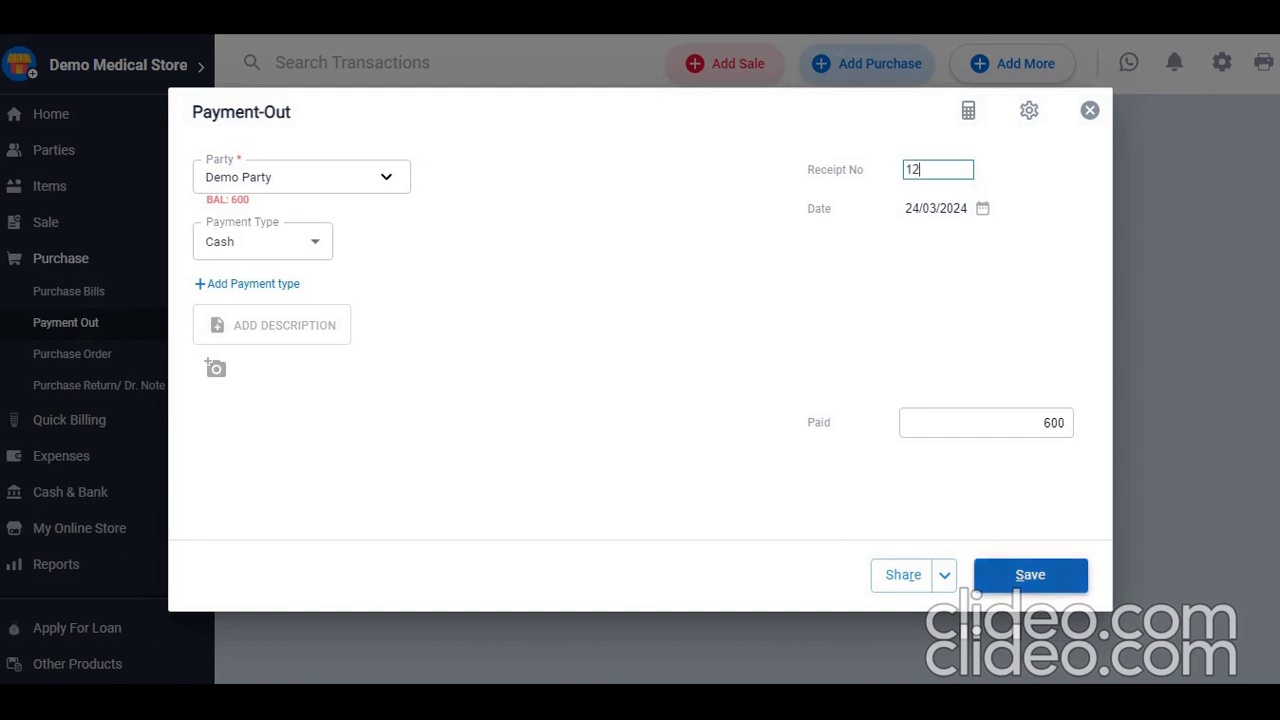
{"action": "left_click", "coordinate": [1020, 582]}
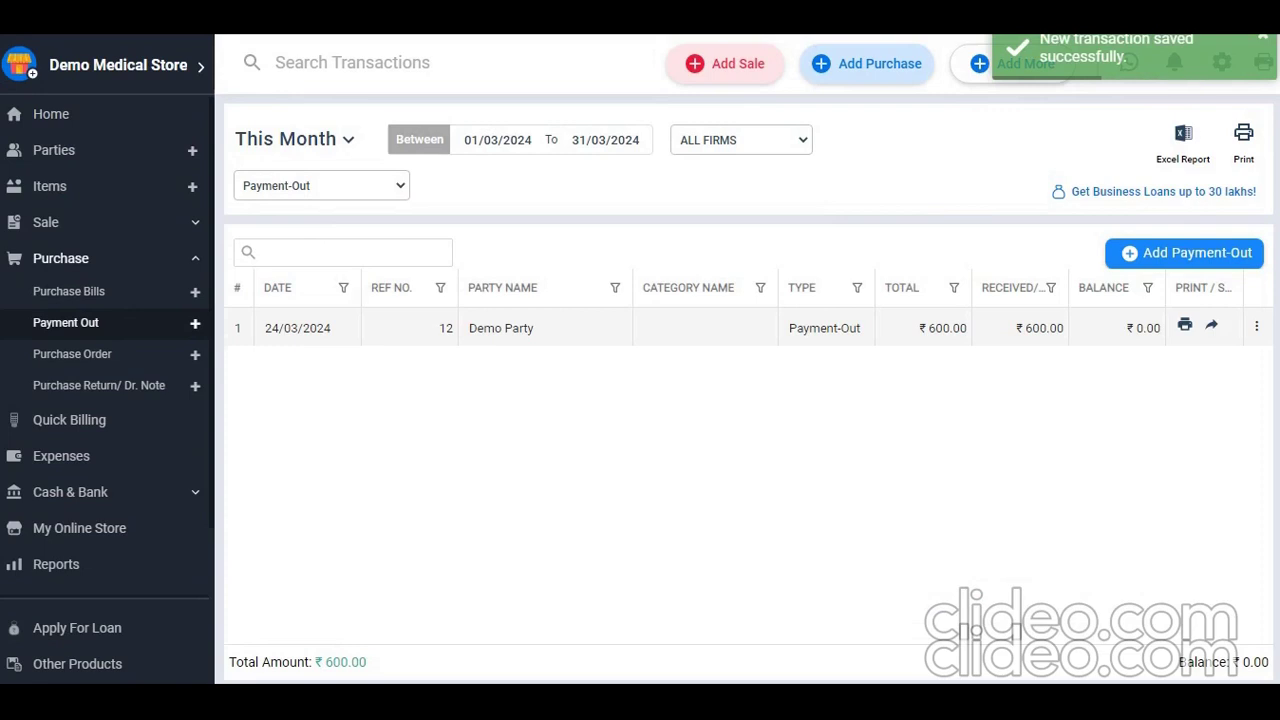
Step: Check the home dashboard, view the Party Statement and All Transactions reports, and return to the dashboard
{"action": "left_click", "coordinate": [50, 113]}
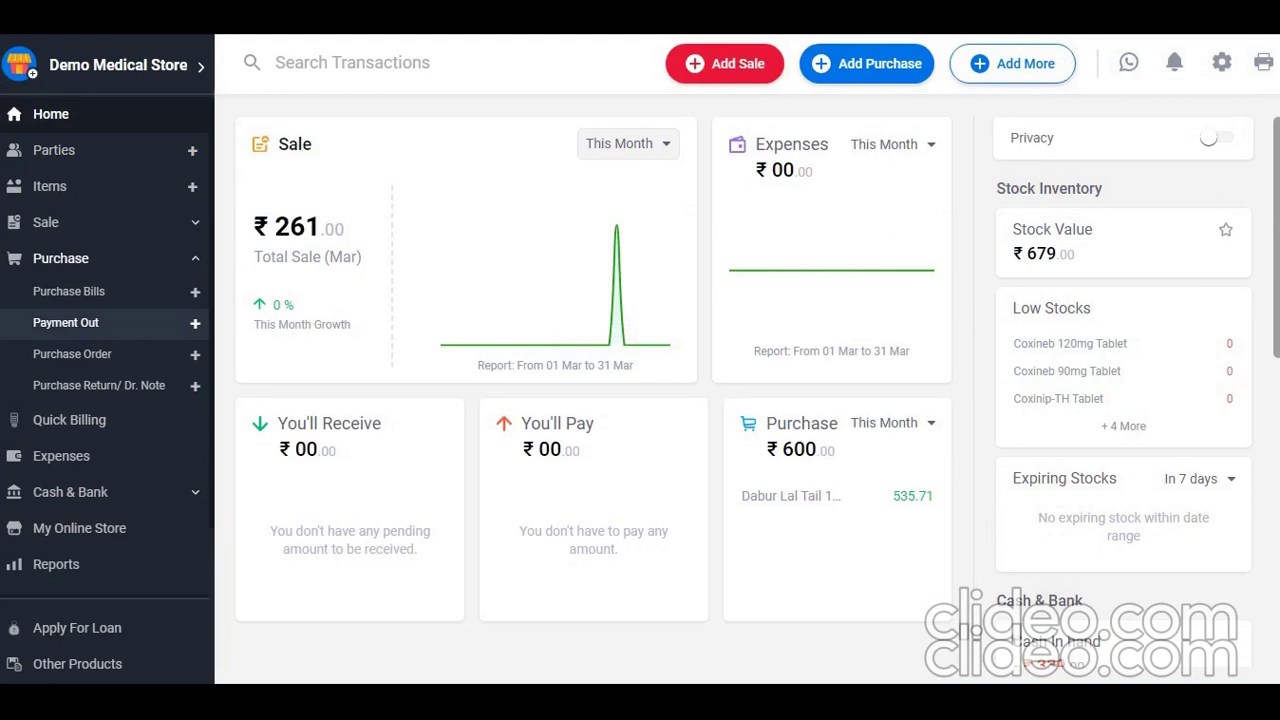
{"action": "left_click", "coordinate": [56, 564]}
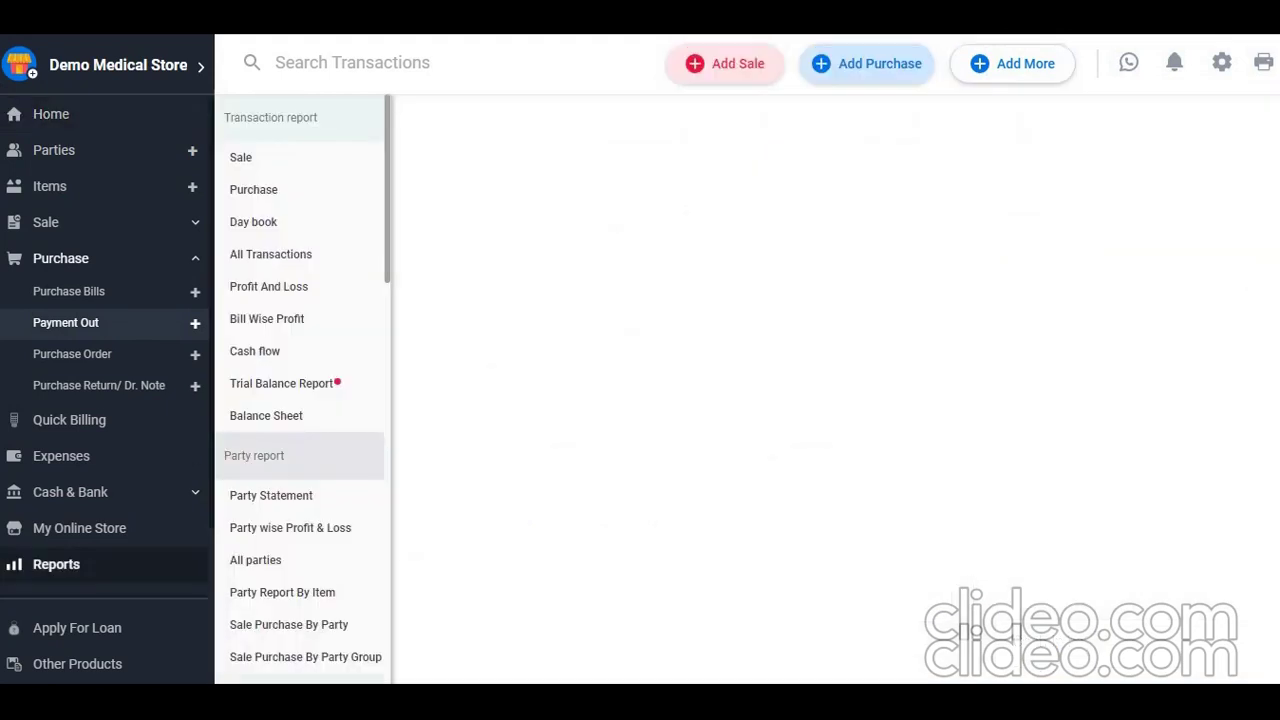
{"action": "left_click", "coordinate": [271, 495]}
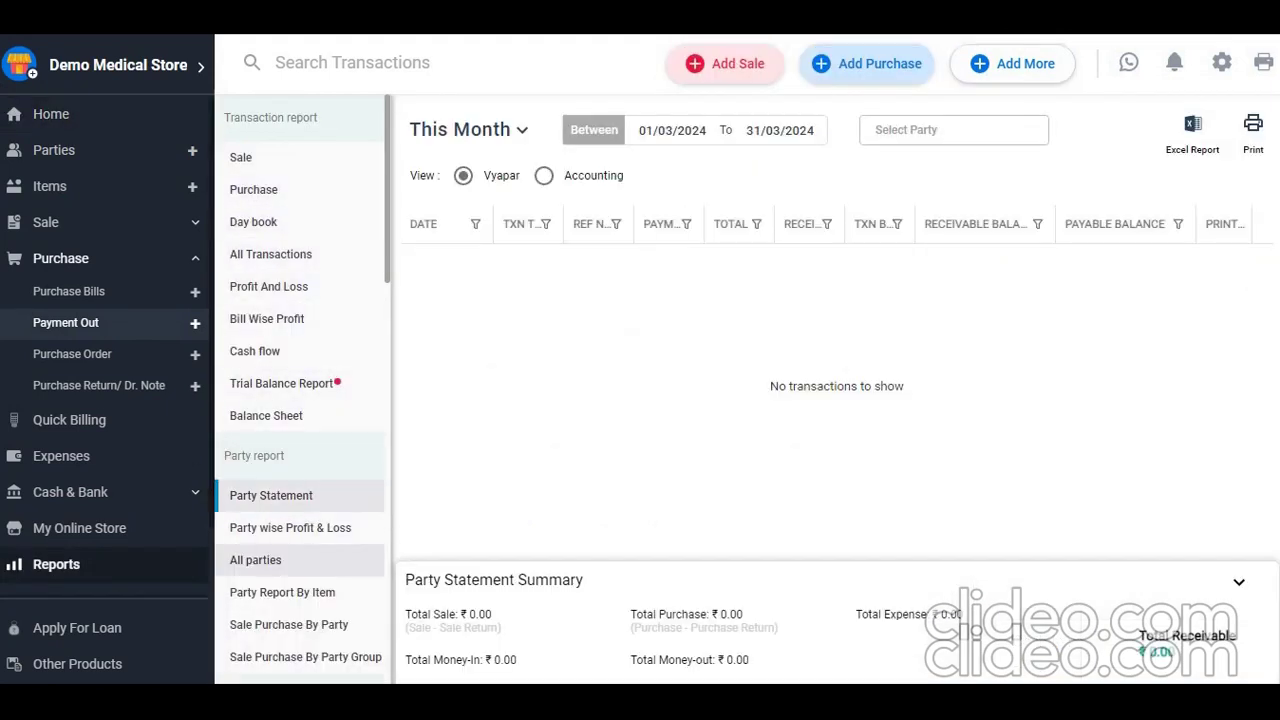
{"action": "scroll", "coordinate": [270, 380], "scroll_direction": "down", "scroll_amount": 2}
{"action": "scroll", "coordinate": [270, 351], "scroll_direction": "up", "scroll_amount": 2}
{"action": "left_click", "coordinate": [270, 254]}
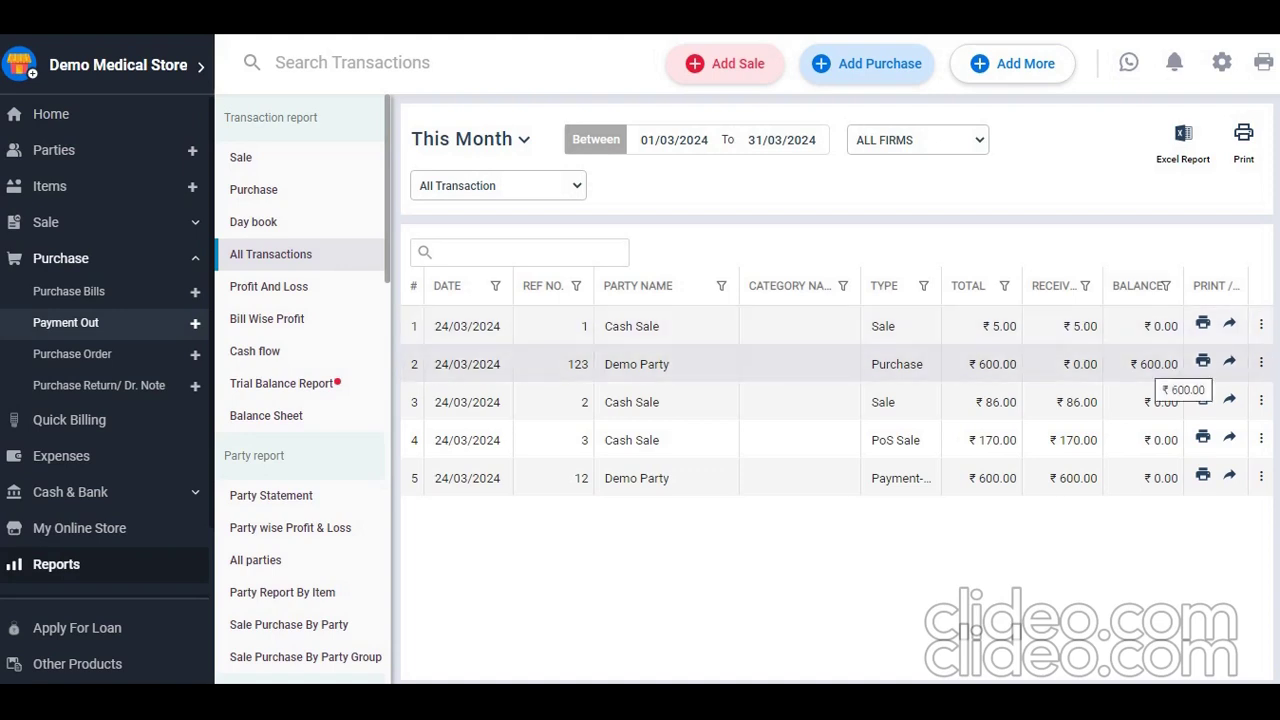
{"action": "left_click", "coordinate": [50, 114]}
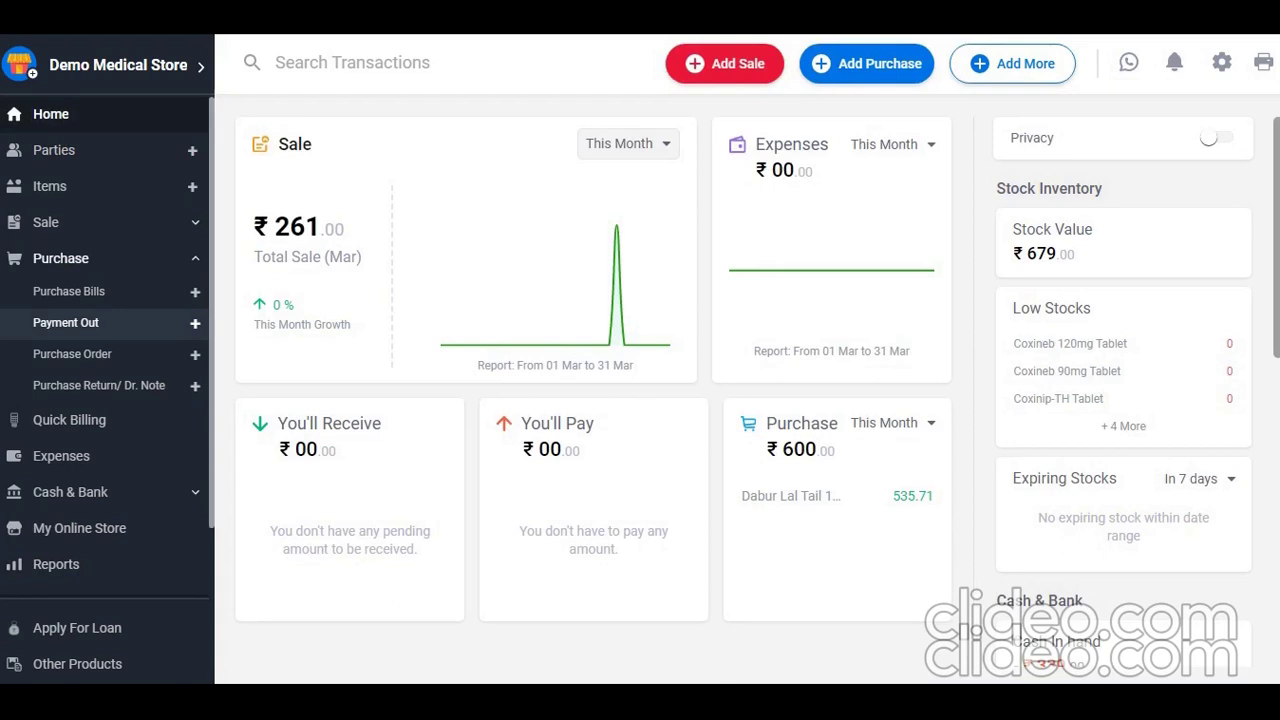
Step: View the Sync & Share page and the Backup/Restore options, and return to the home dashboard
{"action": "left_click", "coordinate": [65, 322]}
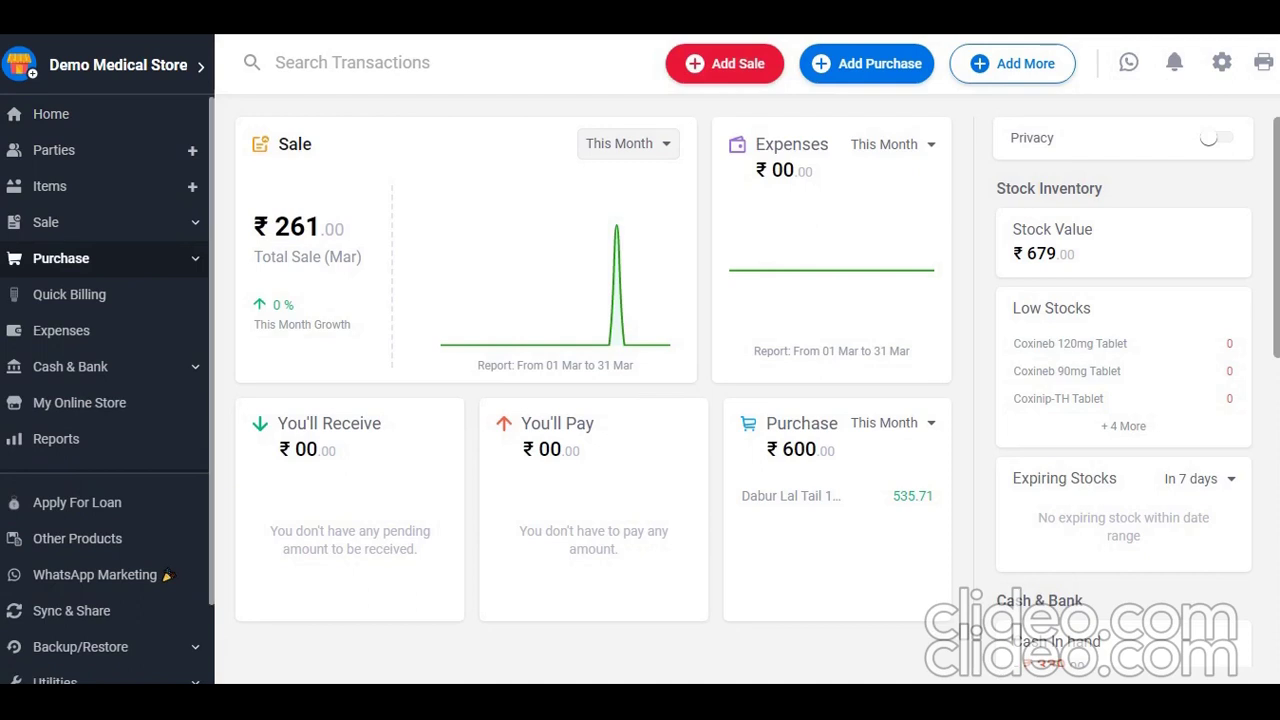
{"action": "left_click", "coordinate": [71, 610]}
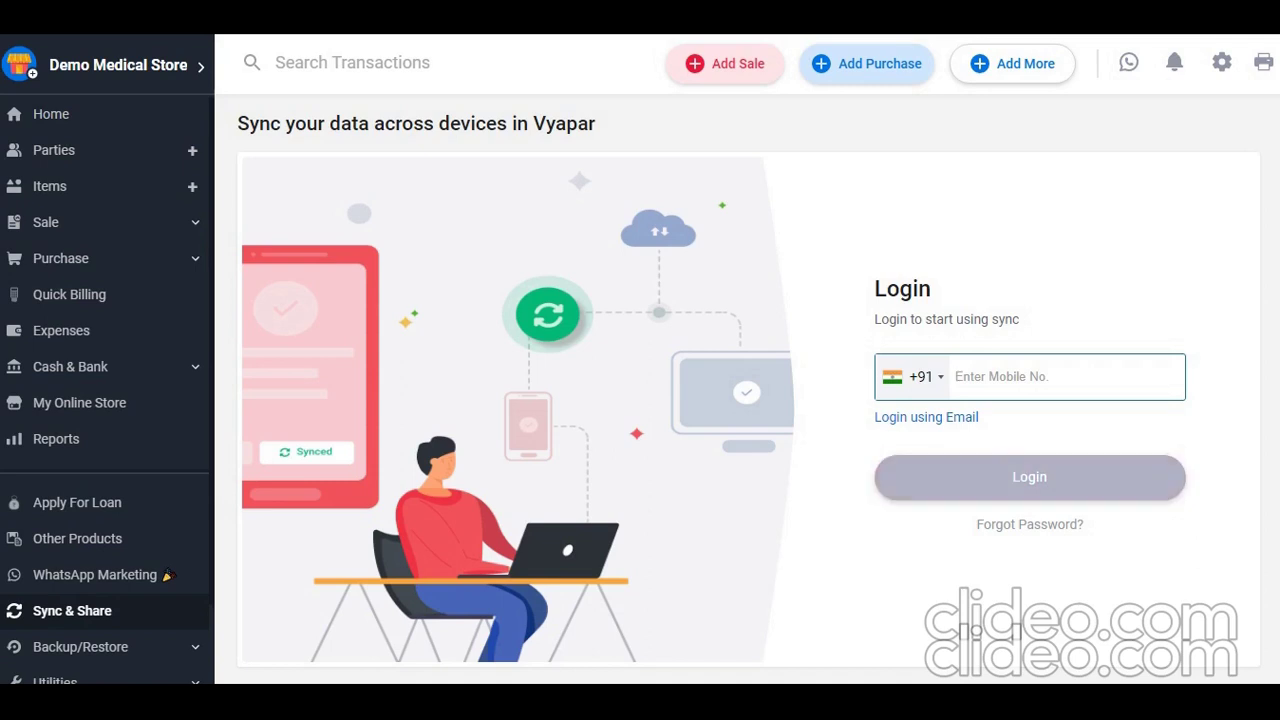
{"action": "left_click", "coordinate": [103, 646]}
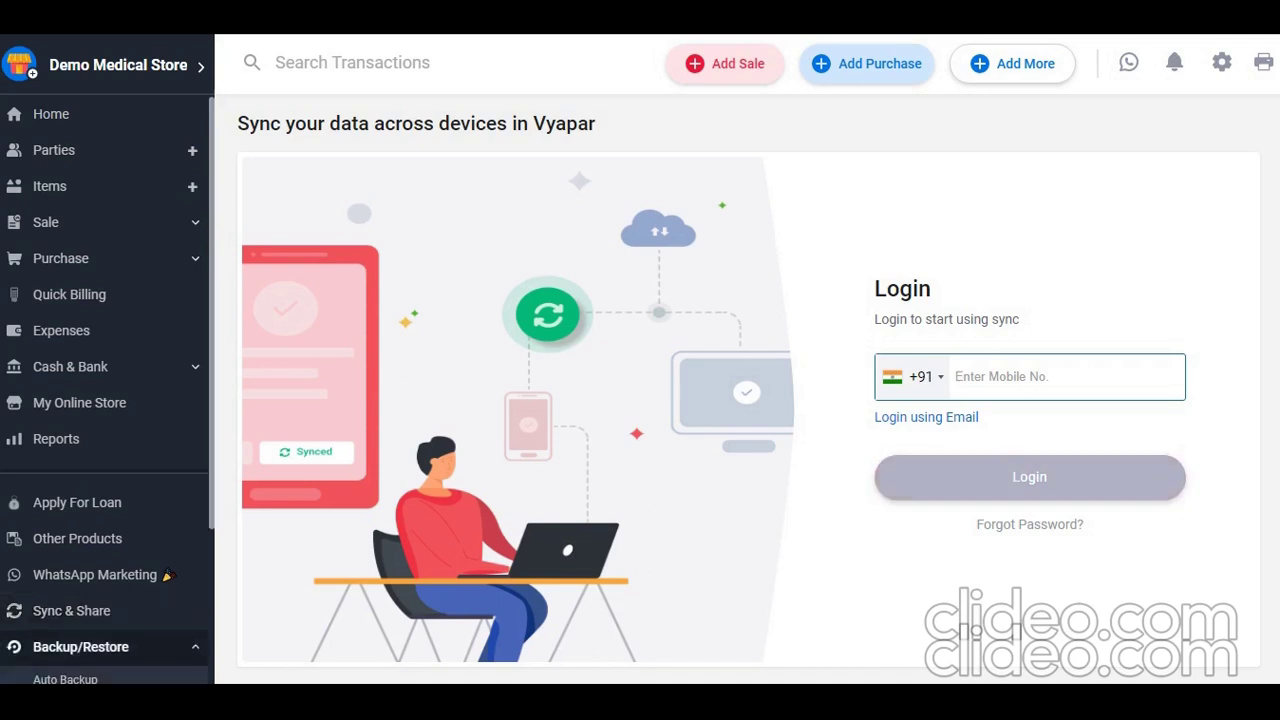
{"action": "scroll", "coordinate": [106, 389], "scroll_direction": "down", "scroll_amount": 1}
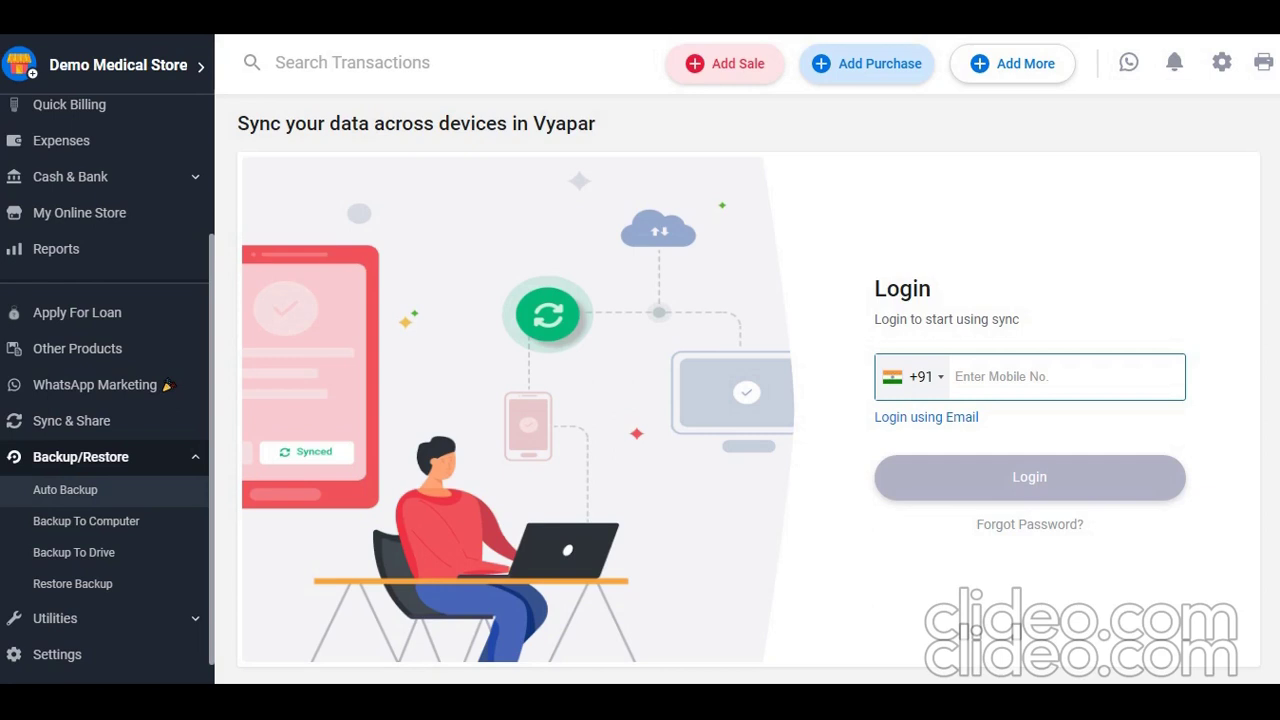
{"action": "scroll", "coordinate": [104, 390], "scroll_direction": "up", "scroll_amount": 2}
{"action": "left_click", "coordinate": [51, 114]}
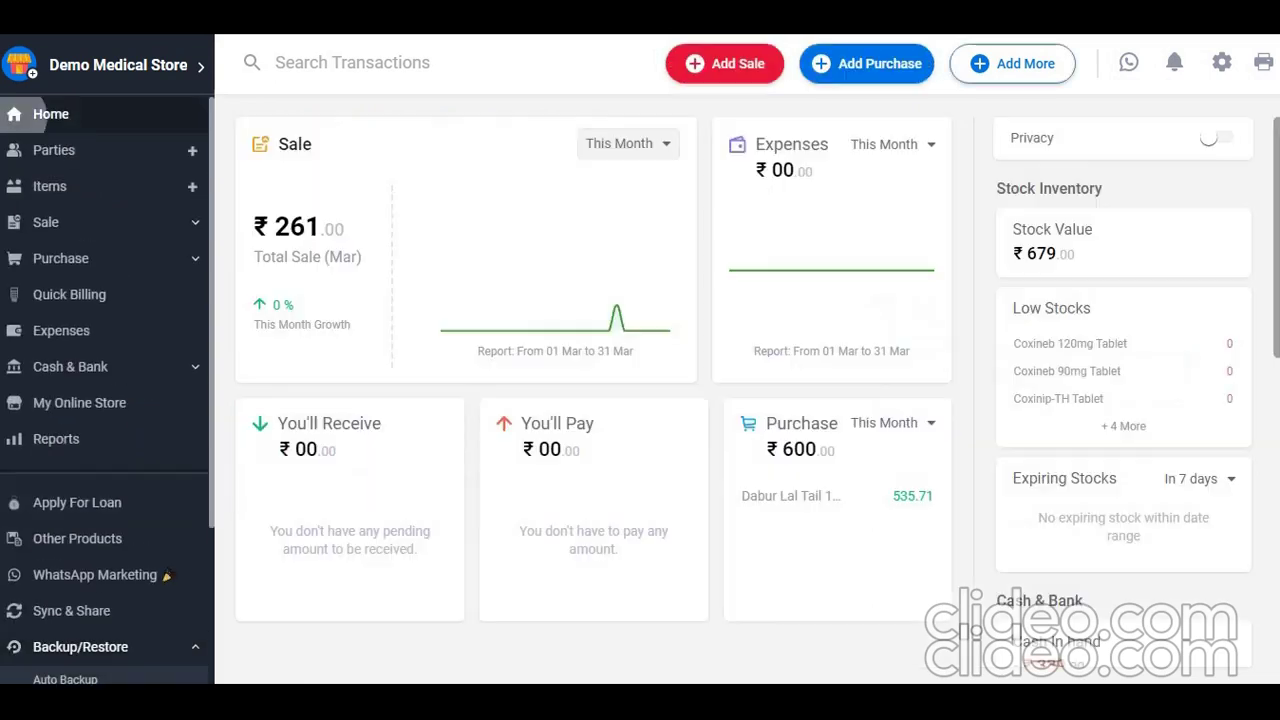